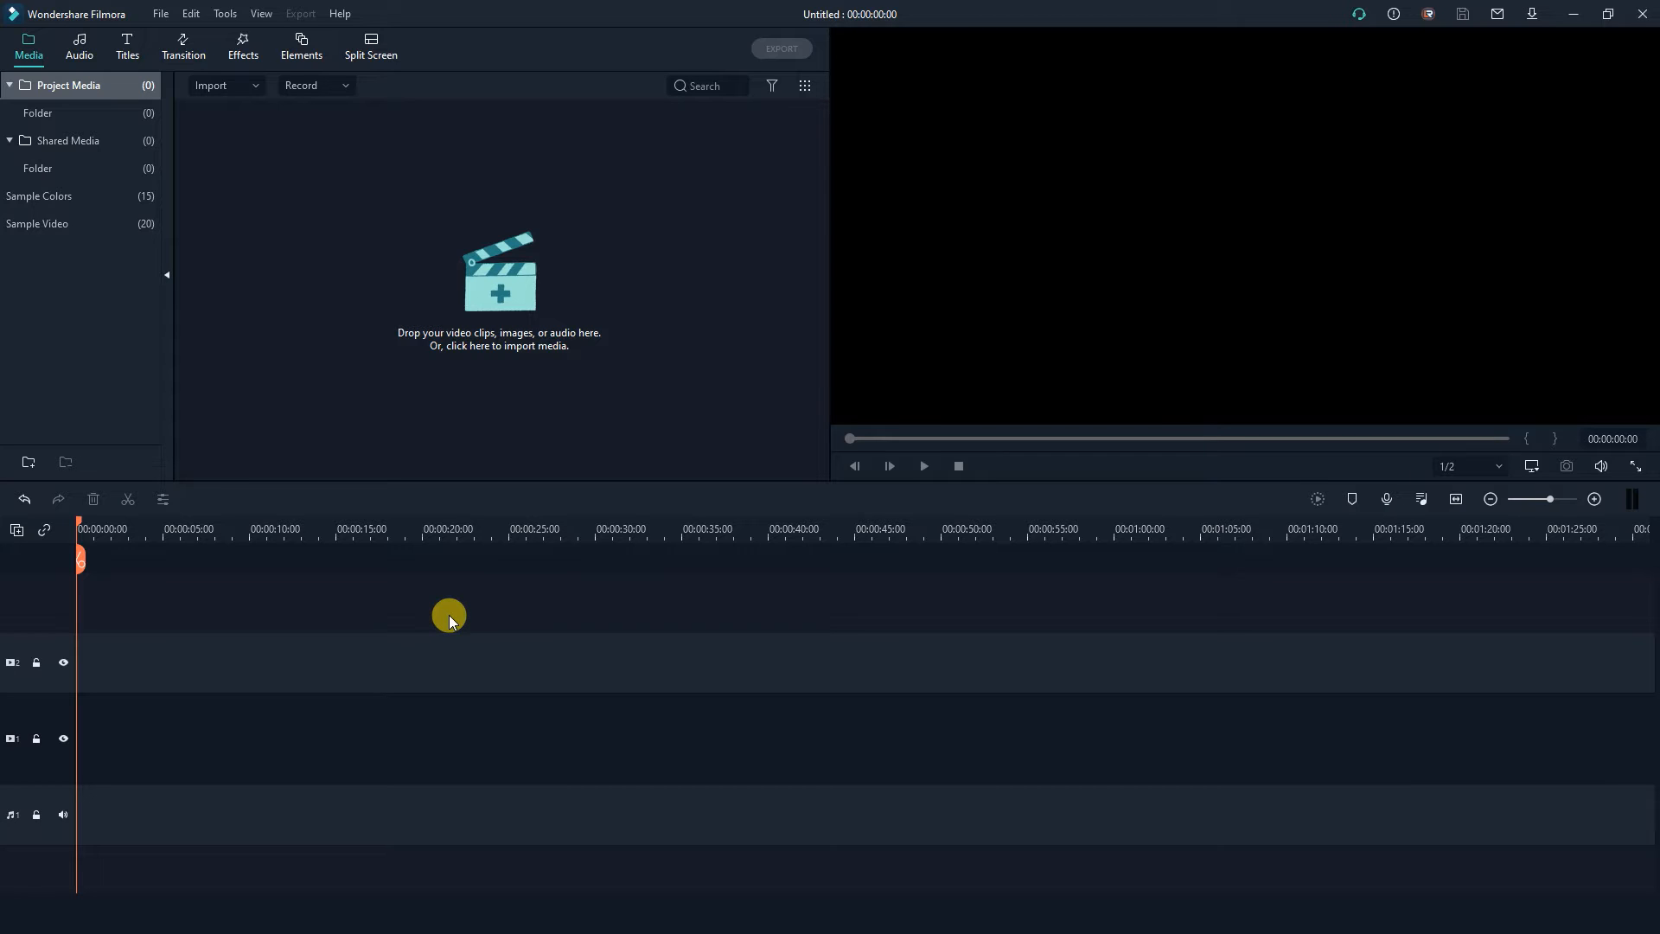
Browse the title library's Custom, Openers, Titles, Lower 3rds and New Concept categories.
left_click(128, 57)
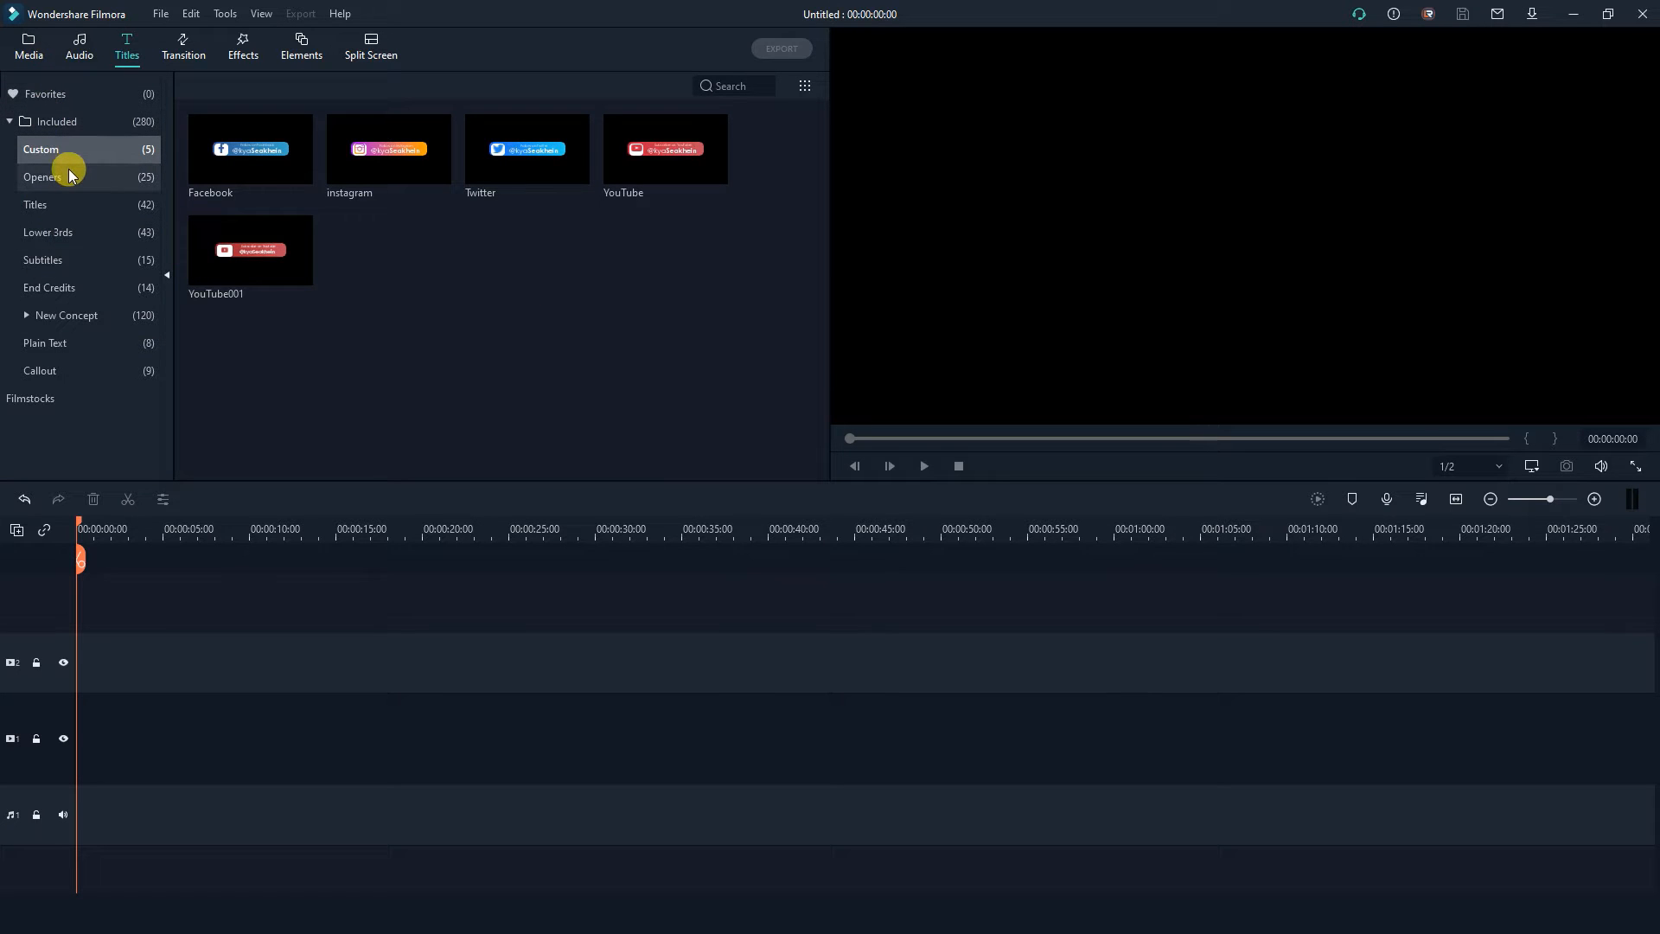
mouse_move(289, 296)
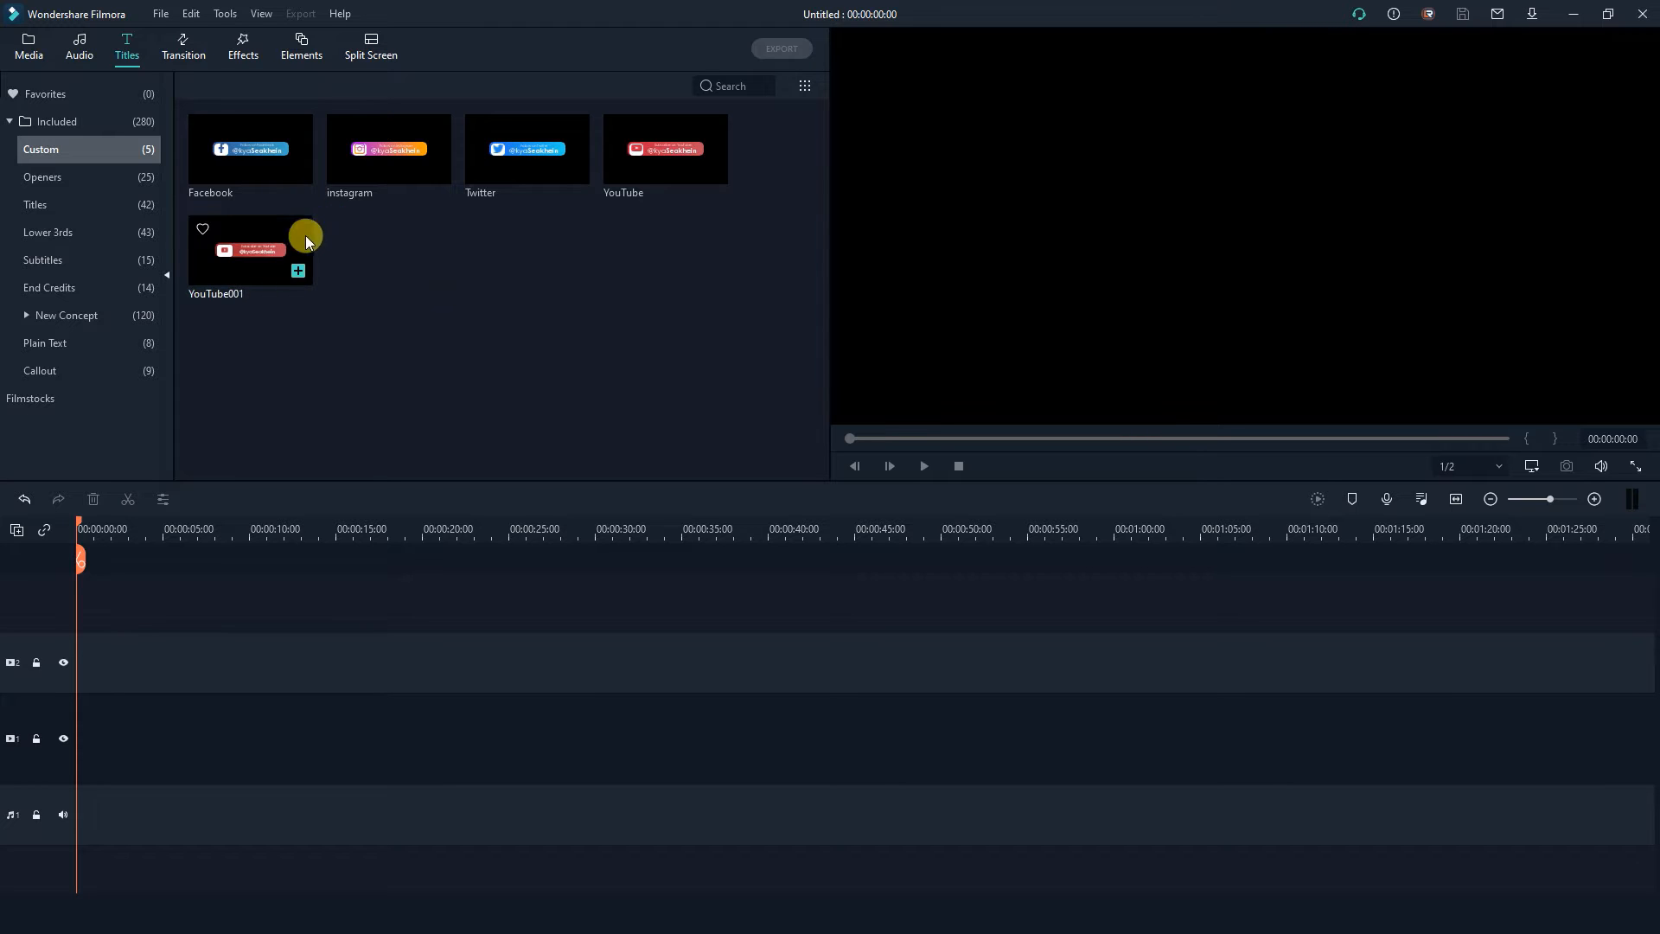
left_click(59, 179)
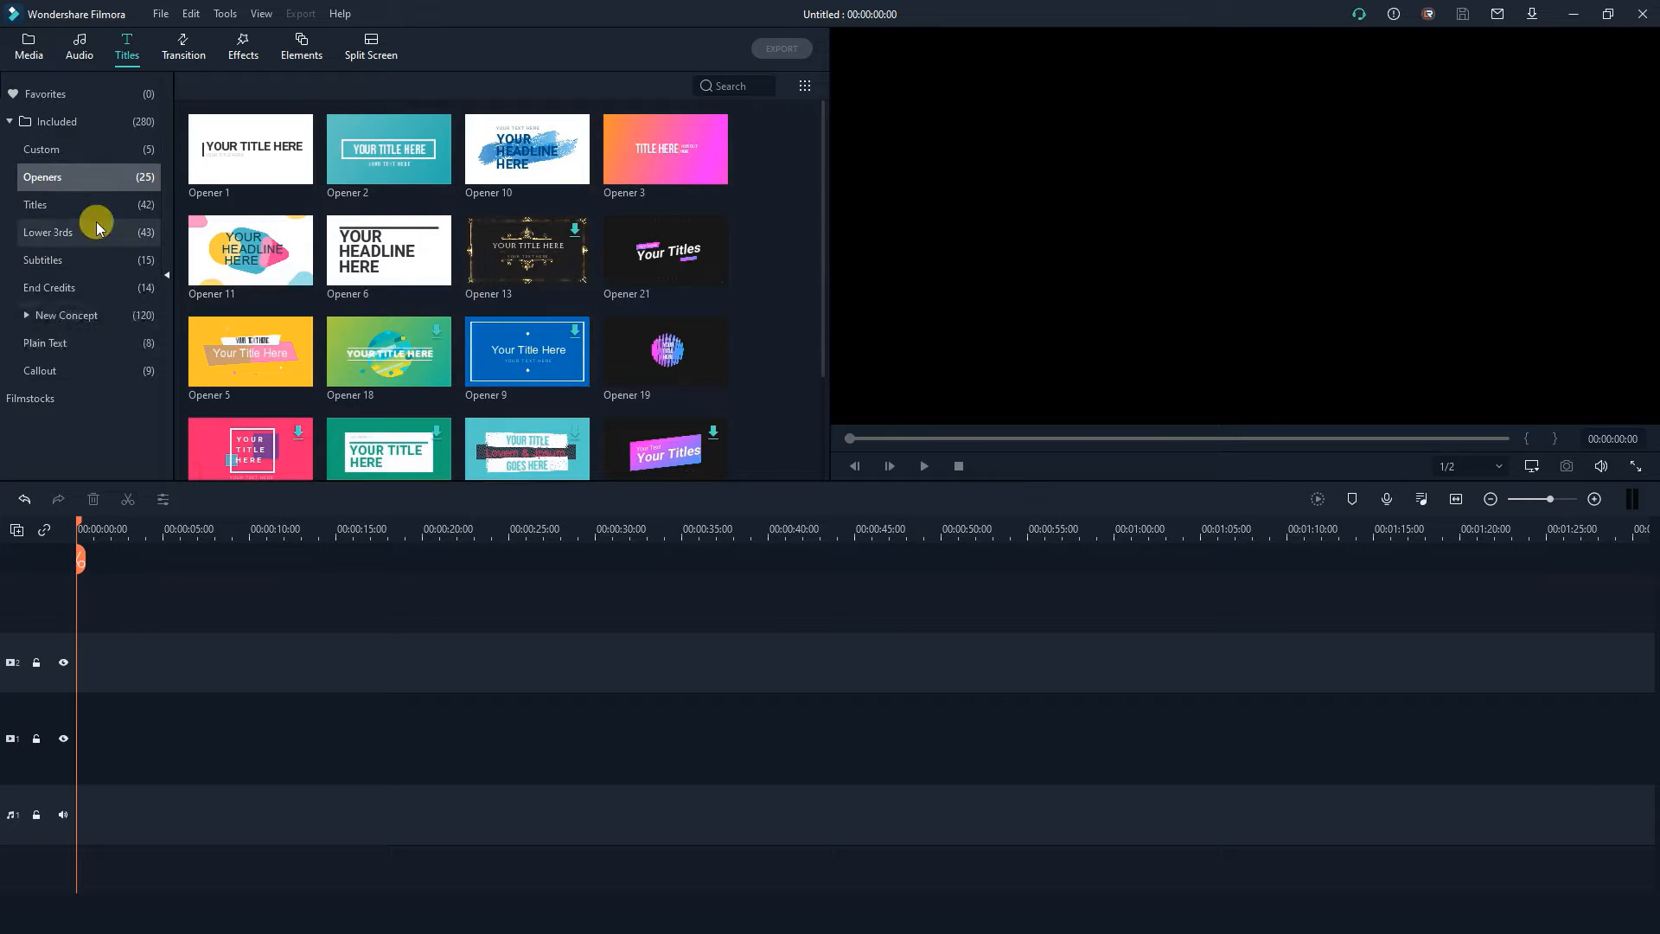
left_click(55, 210)
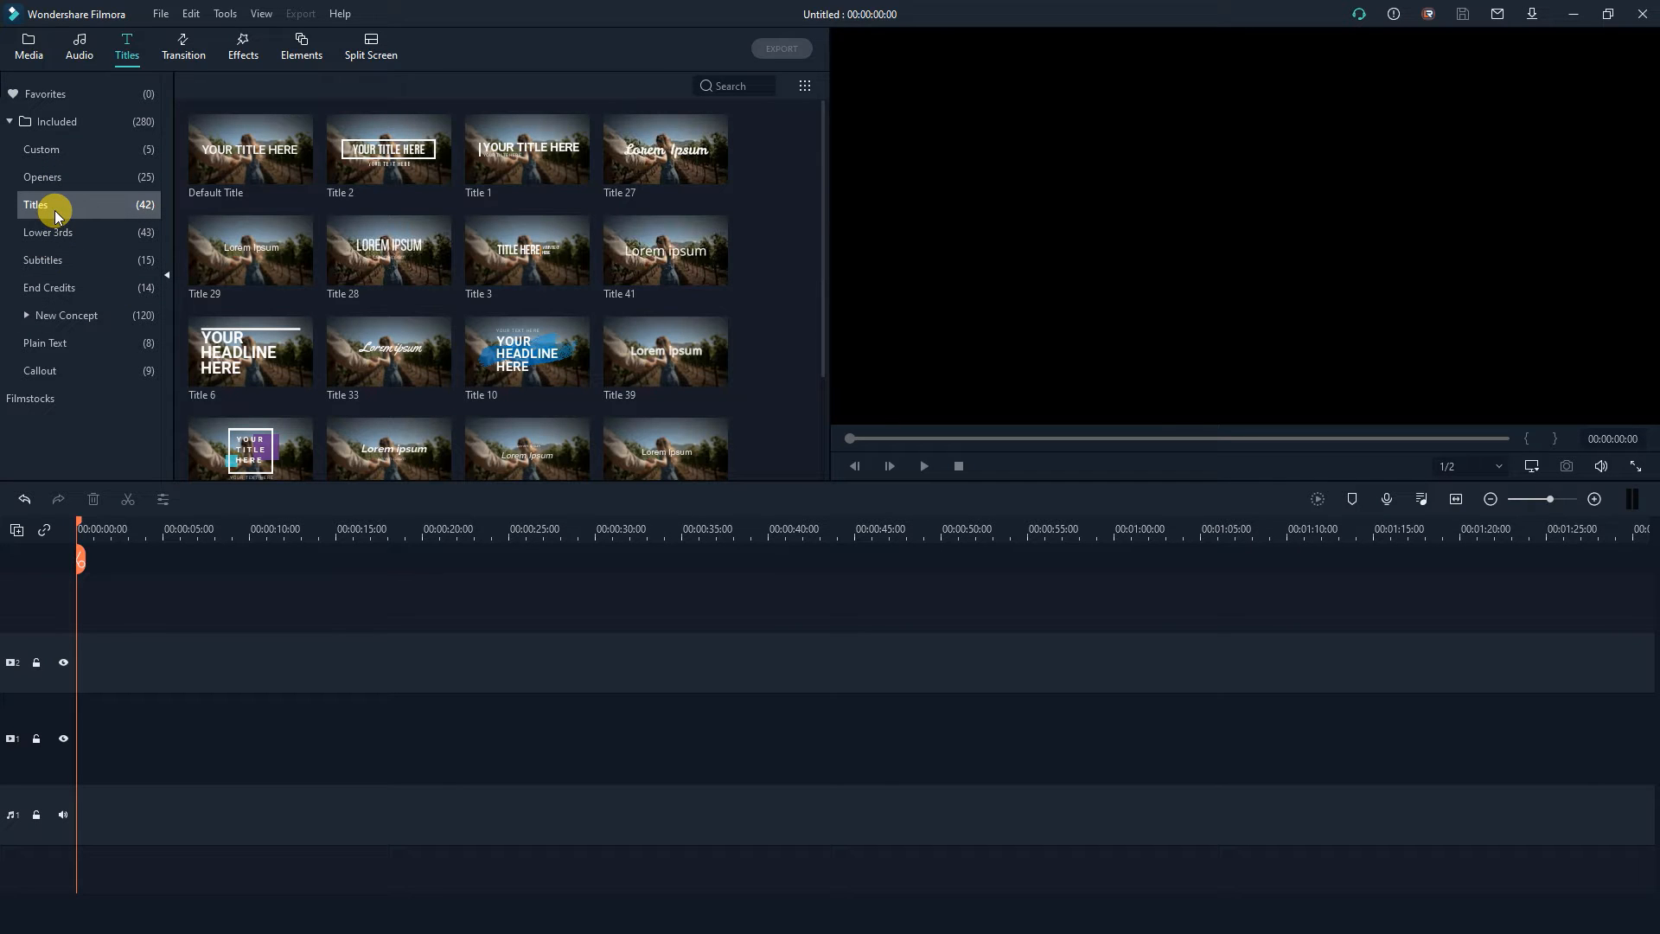
left_click(66, 234)
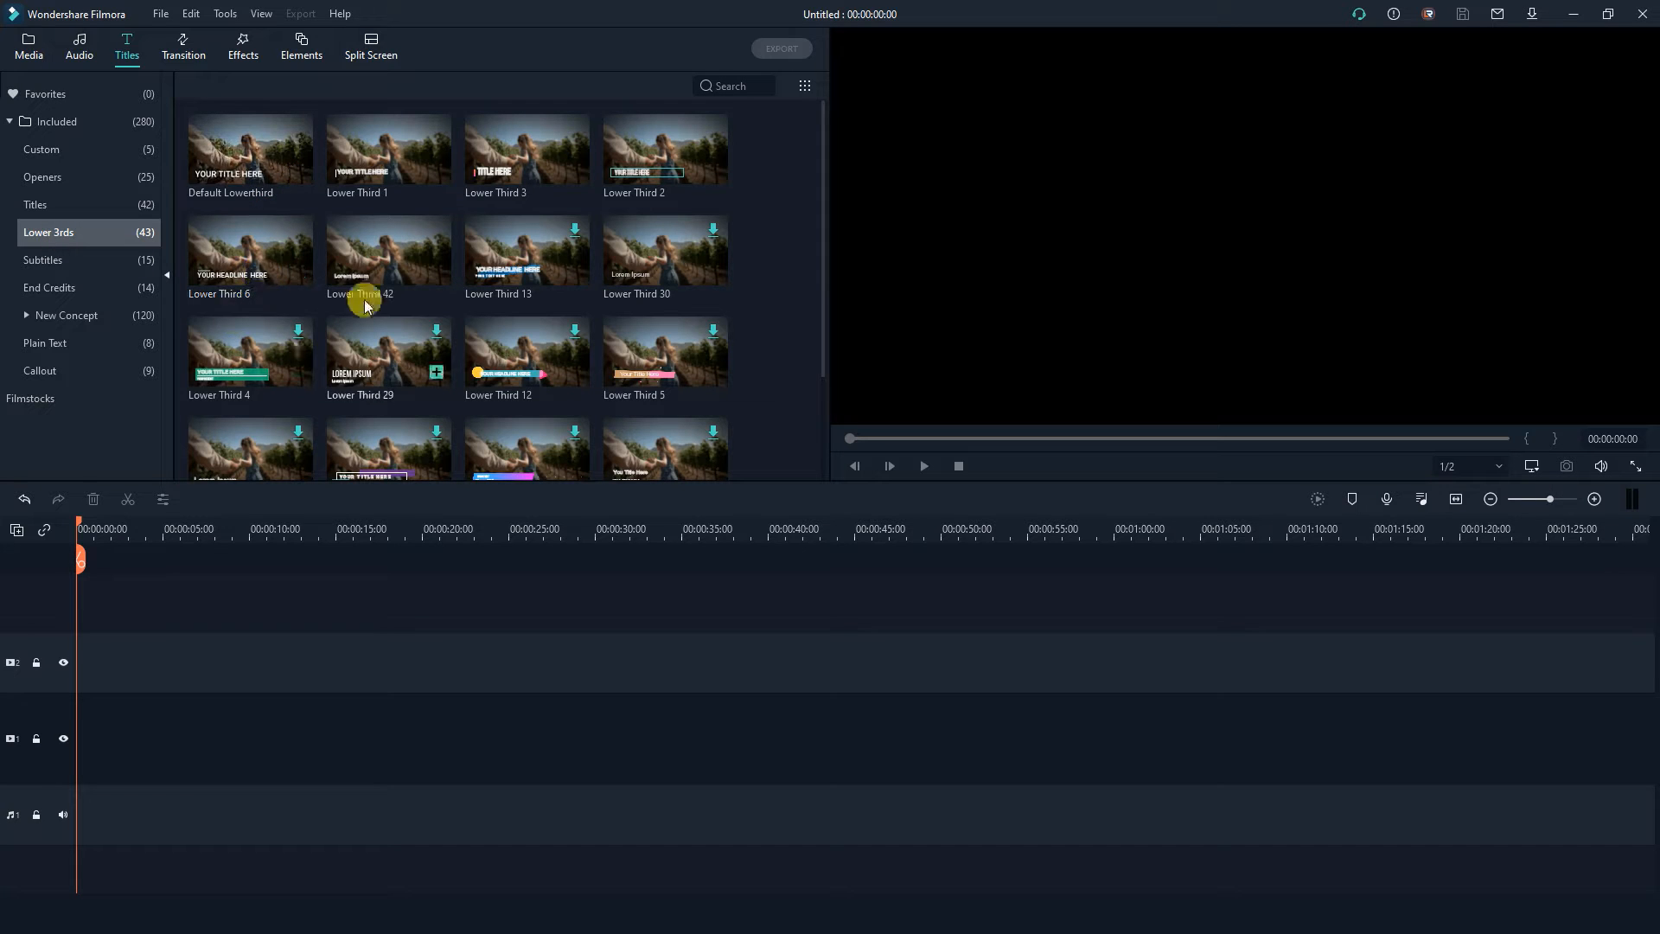
left_click(71, 318)
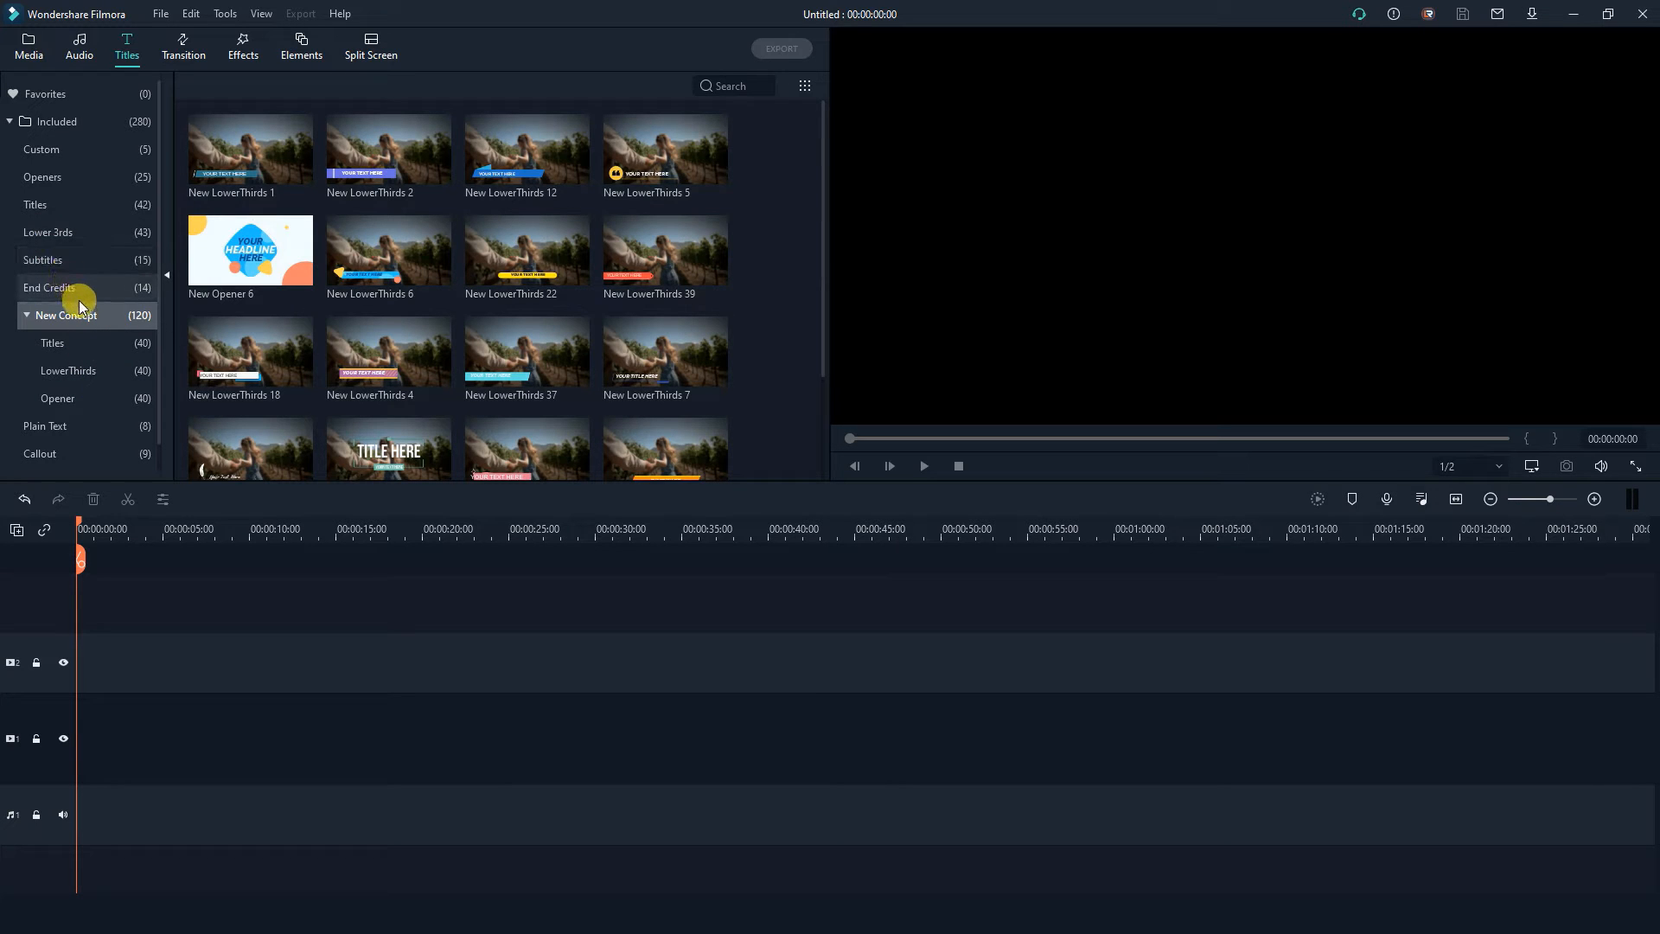
Add the Default Title from the Titles category to the timeline.
left_click(53, 211)
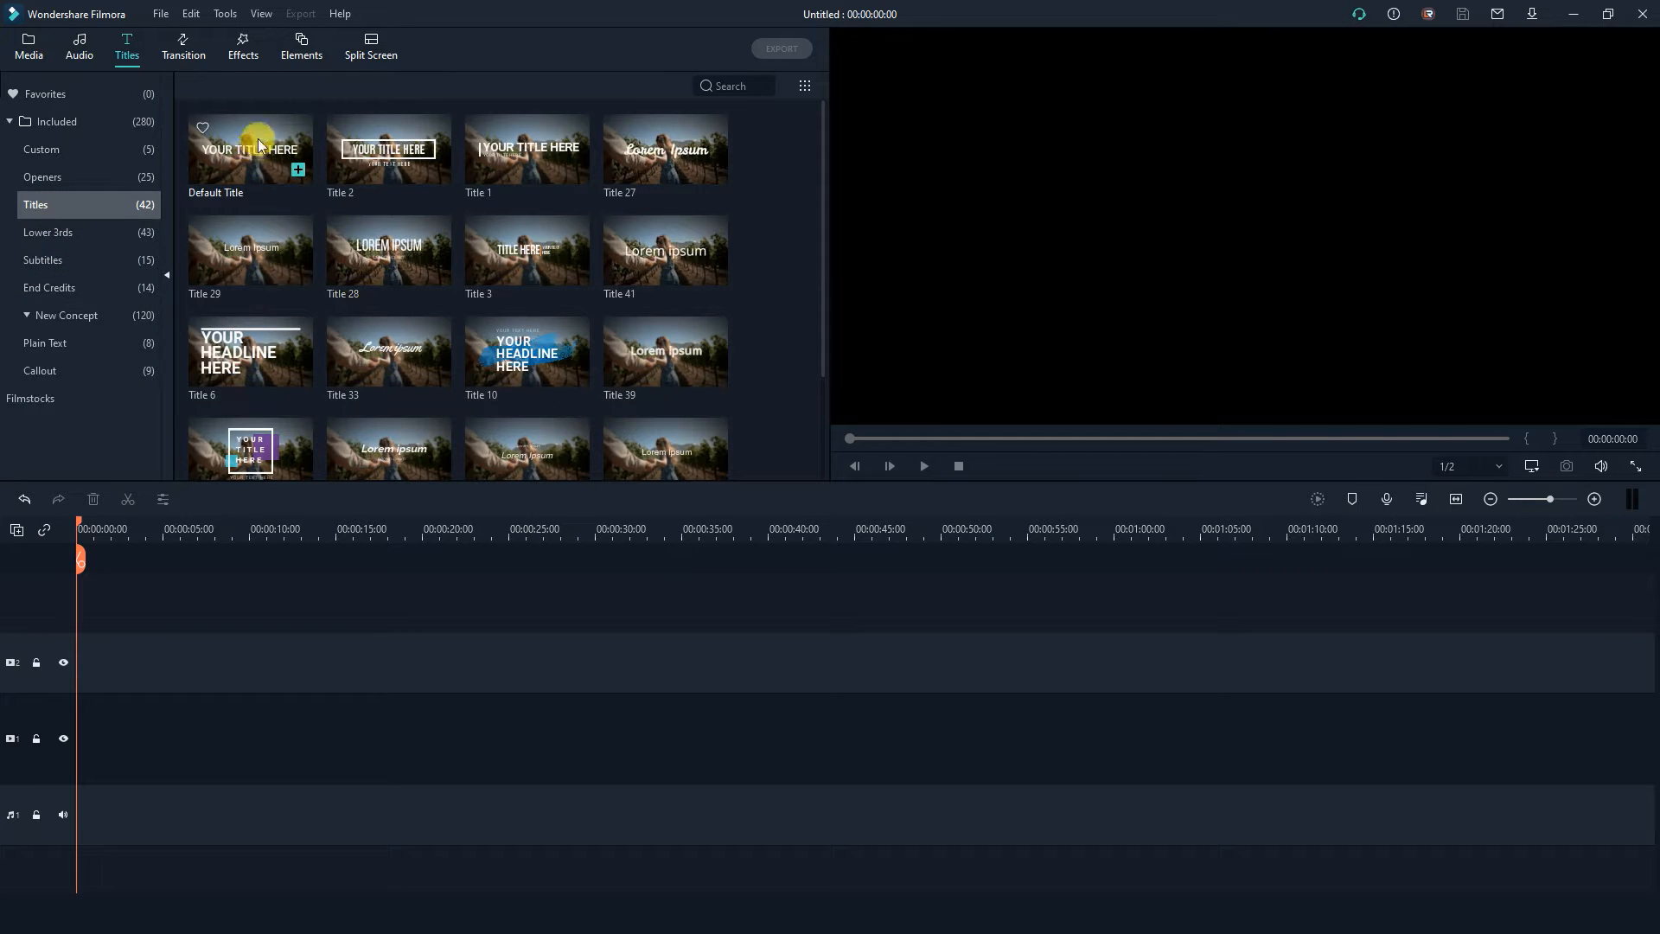
left_click(262, 138)
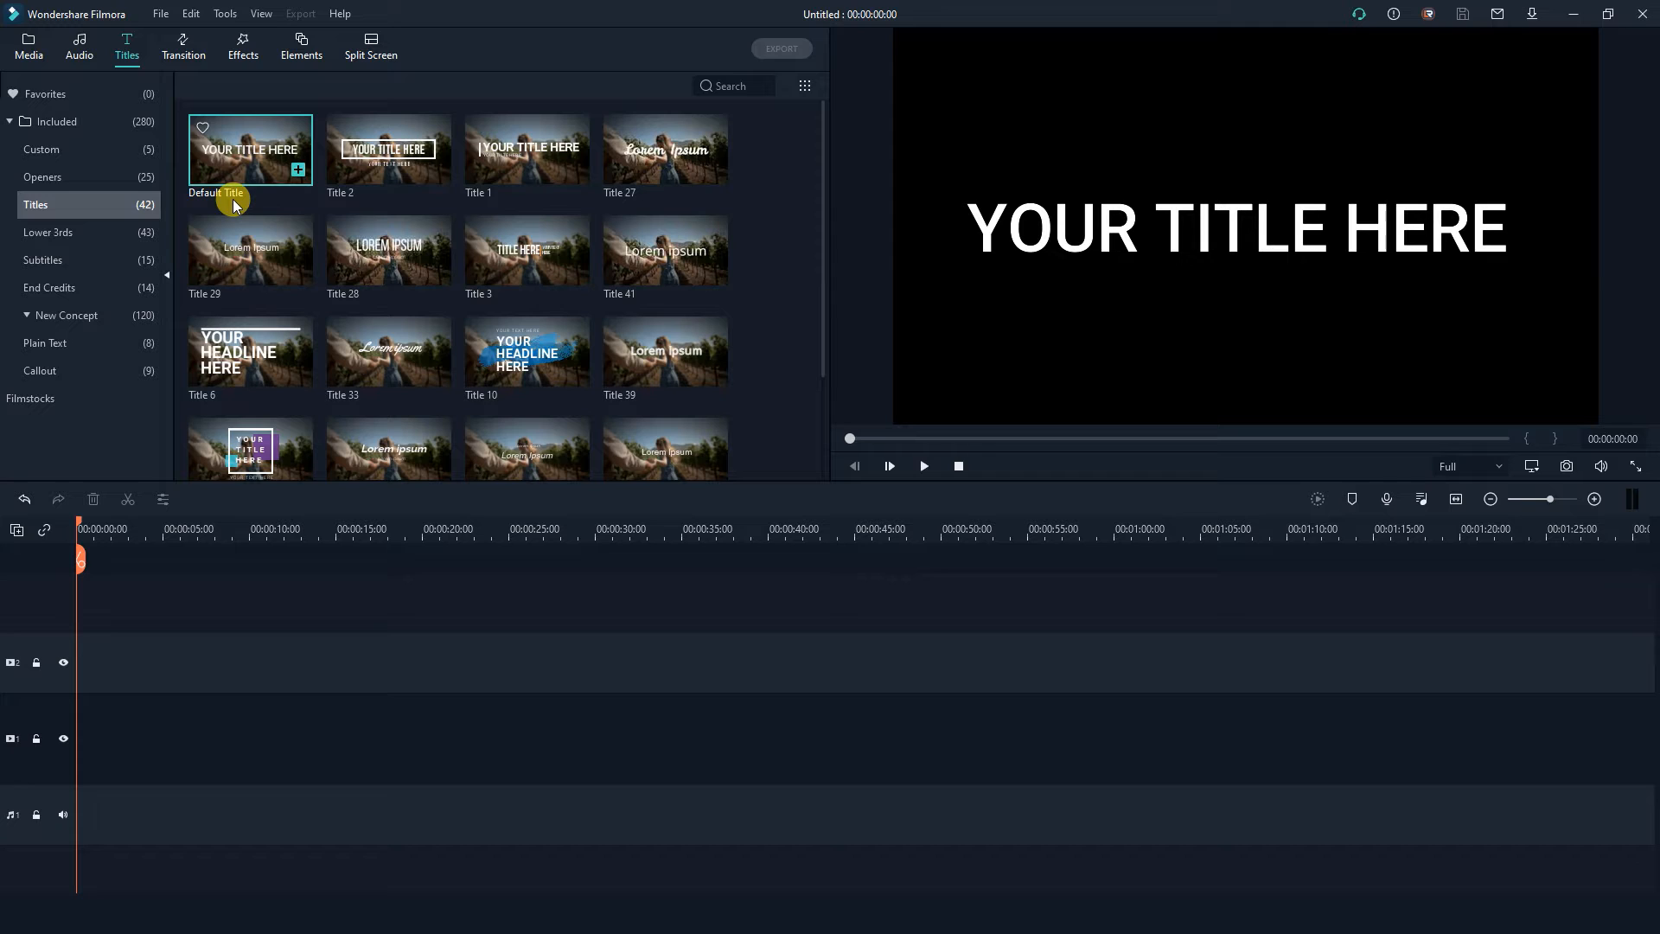
right_click(262, 132)
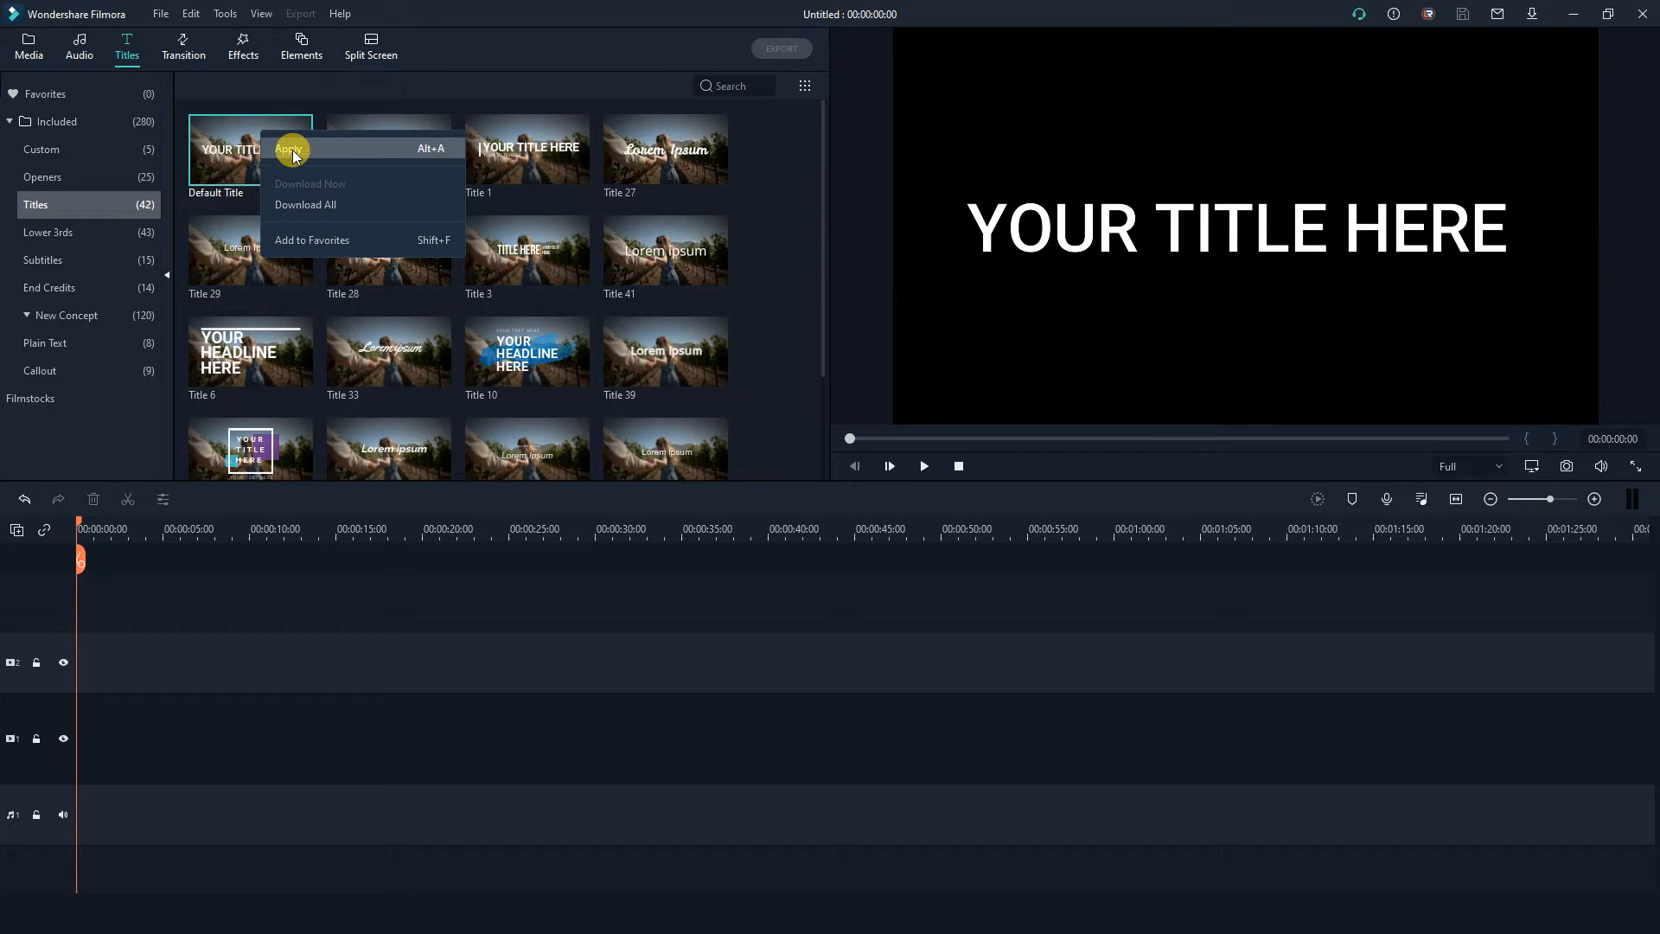
left_click(292, 150)
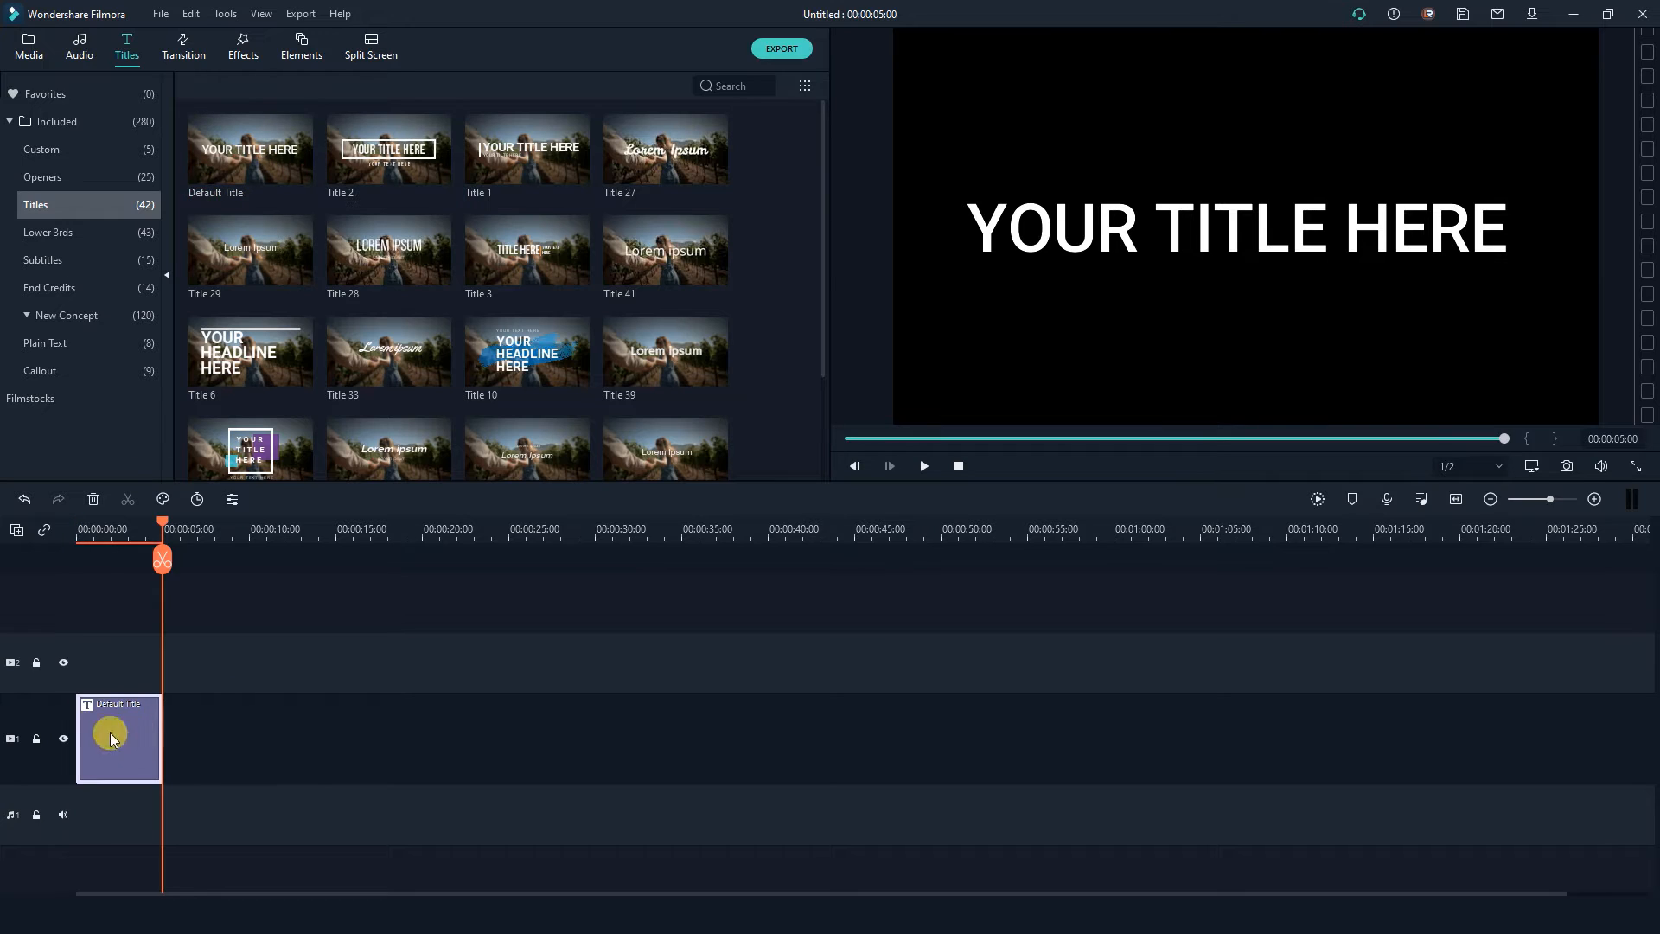
Open the Default Title clip on the timeline in the Advanced Text Edit window.
left_click_drag(164, 519, 96, 528)
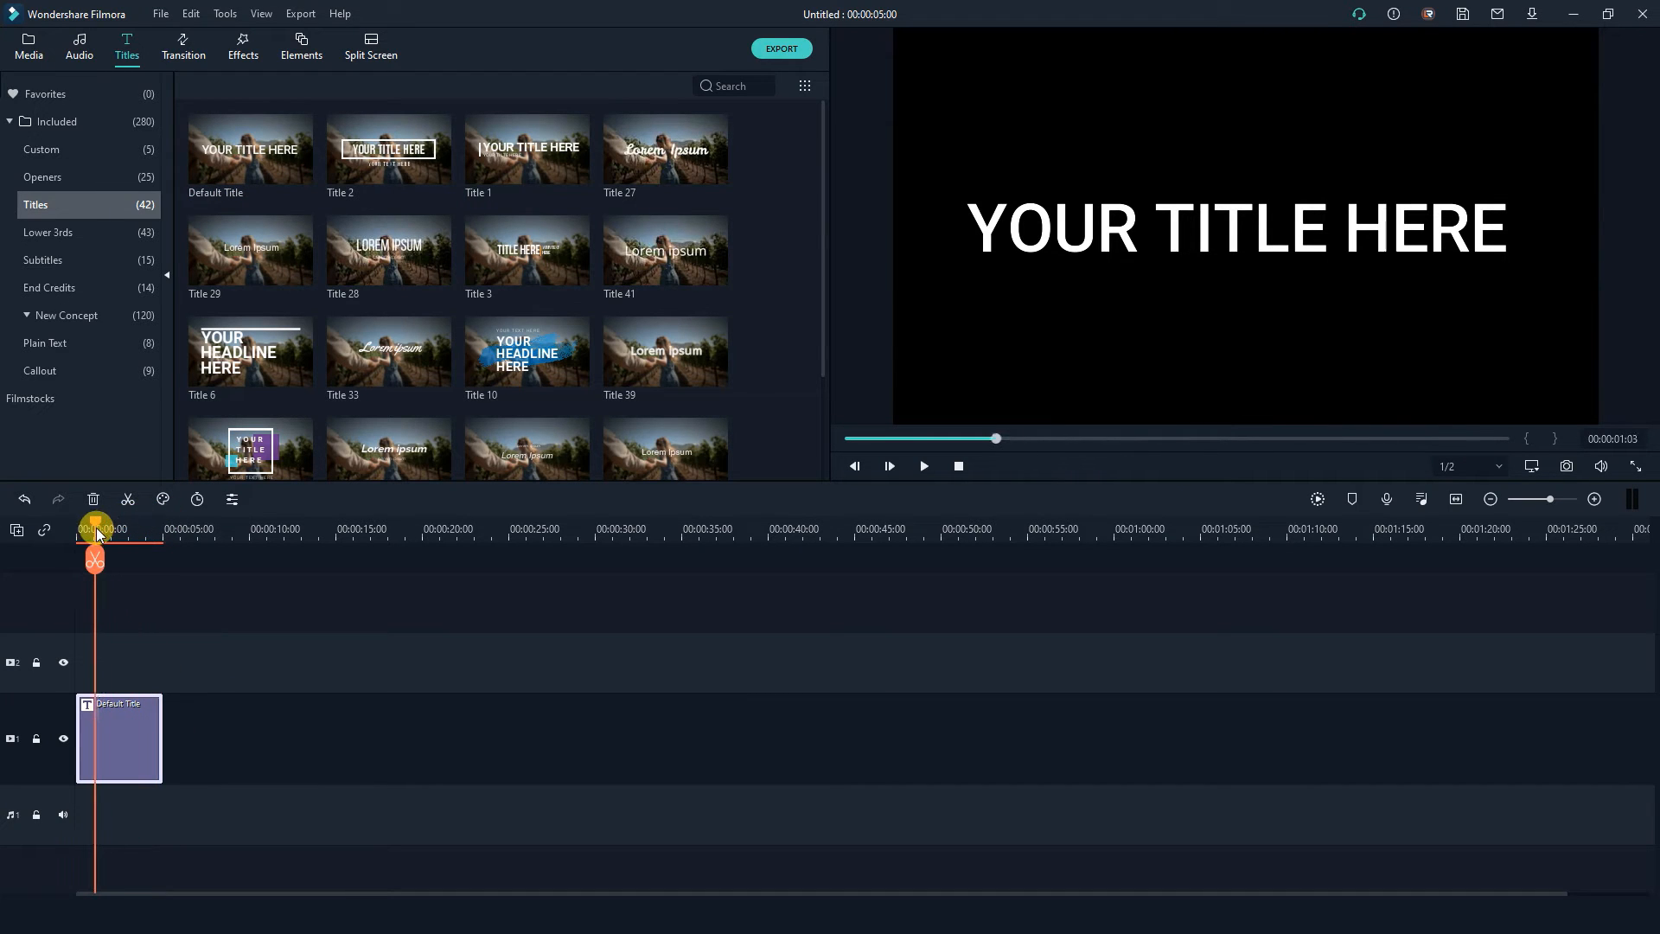
double_click(148, 730)
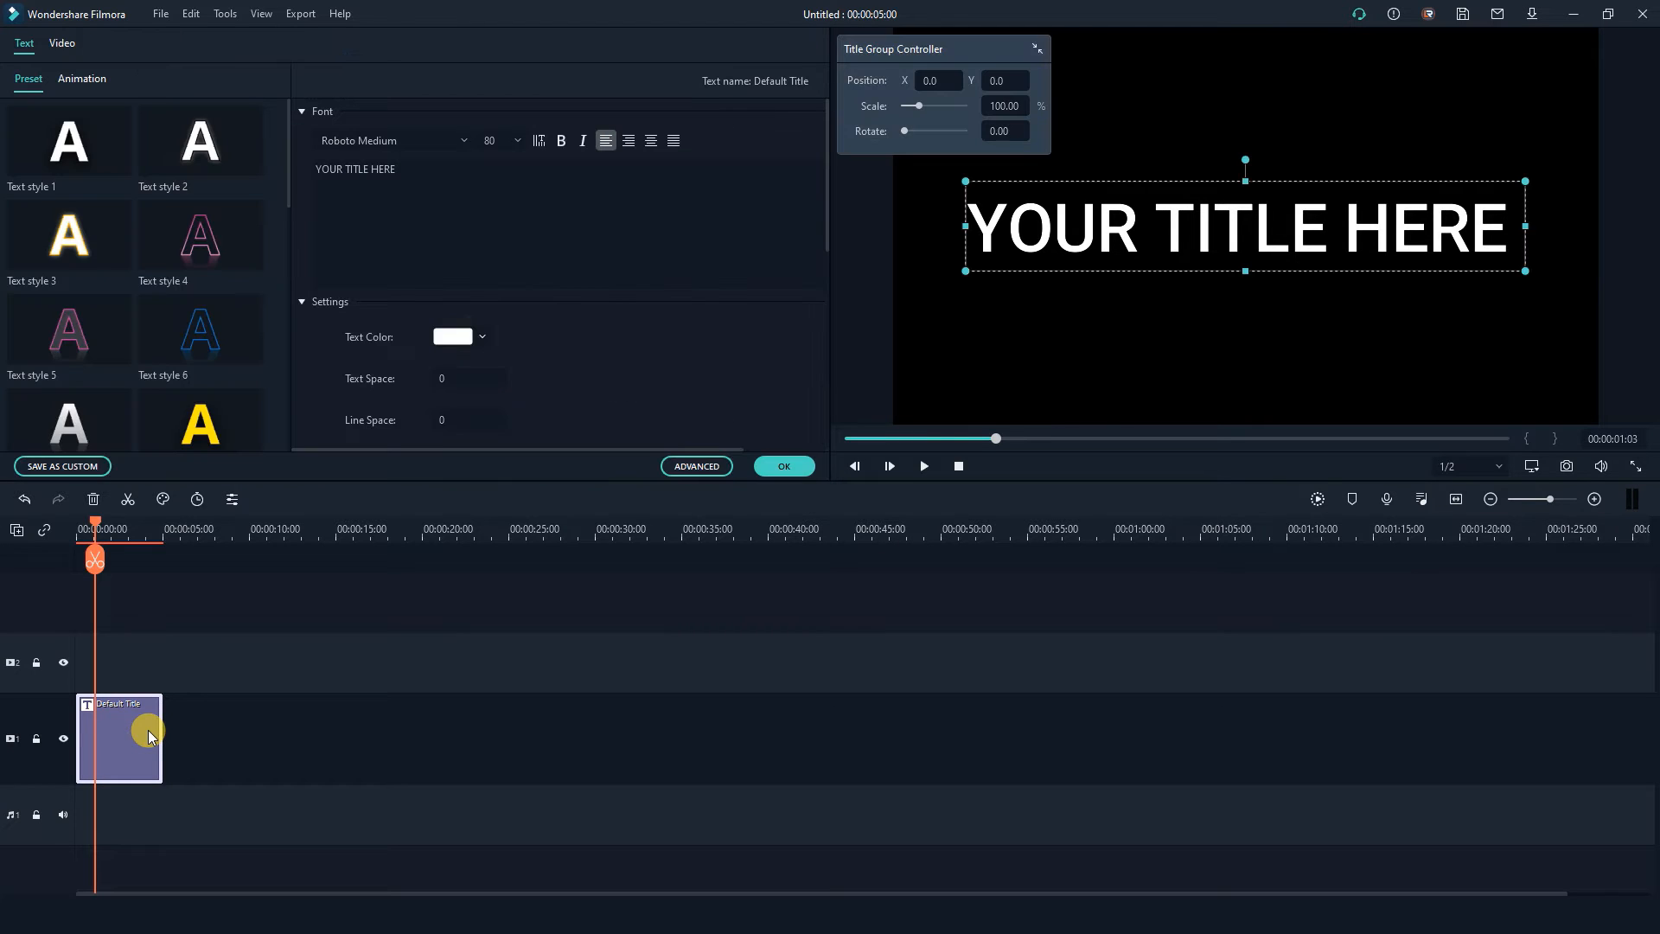
right_click(145, 735)
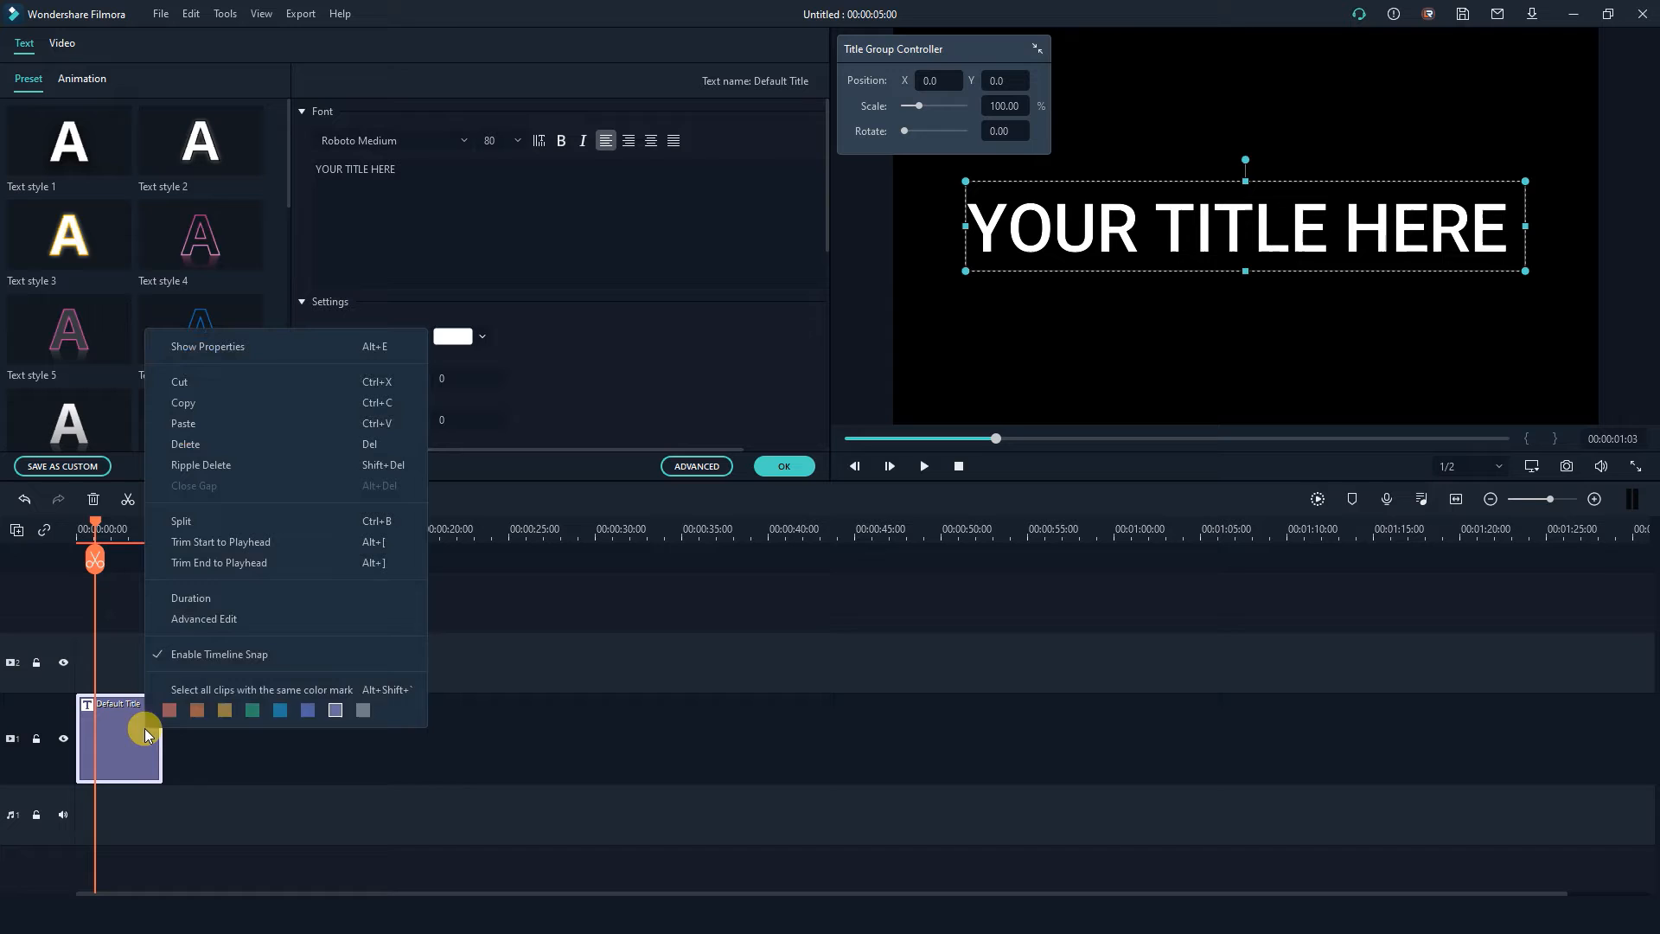
left_click(211, 621)
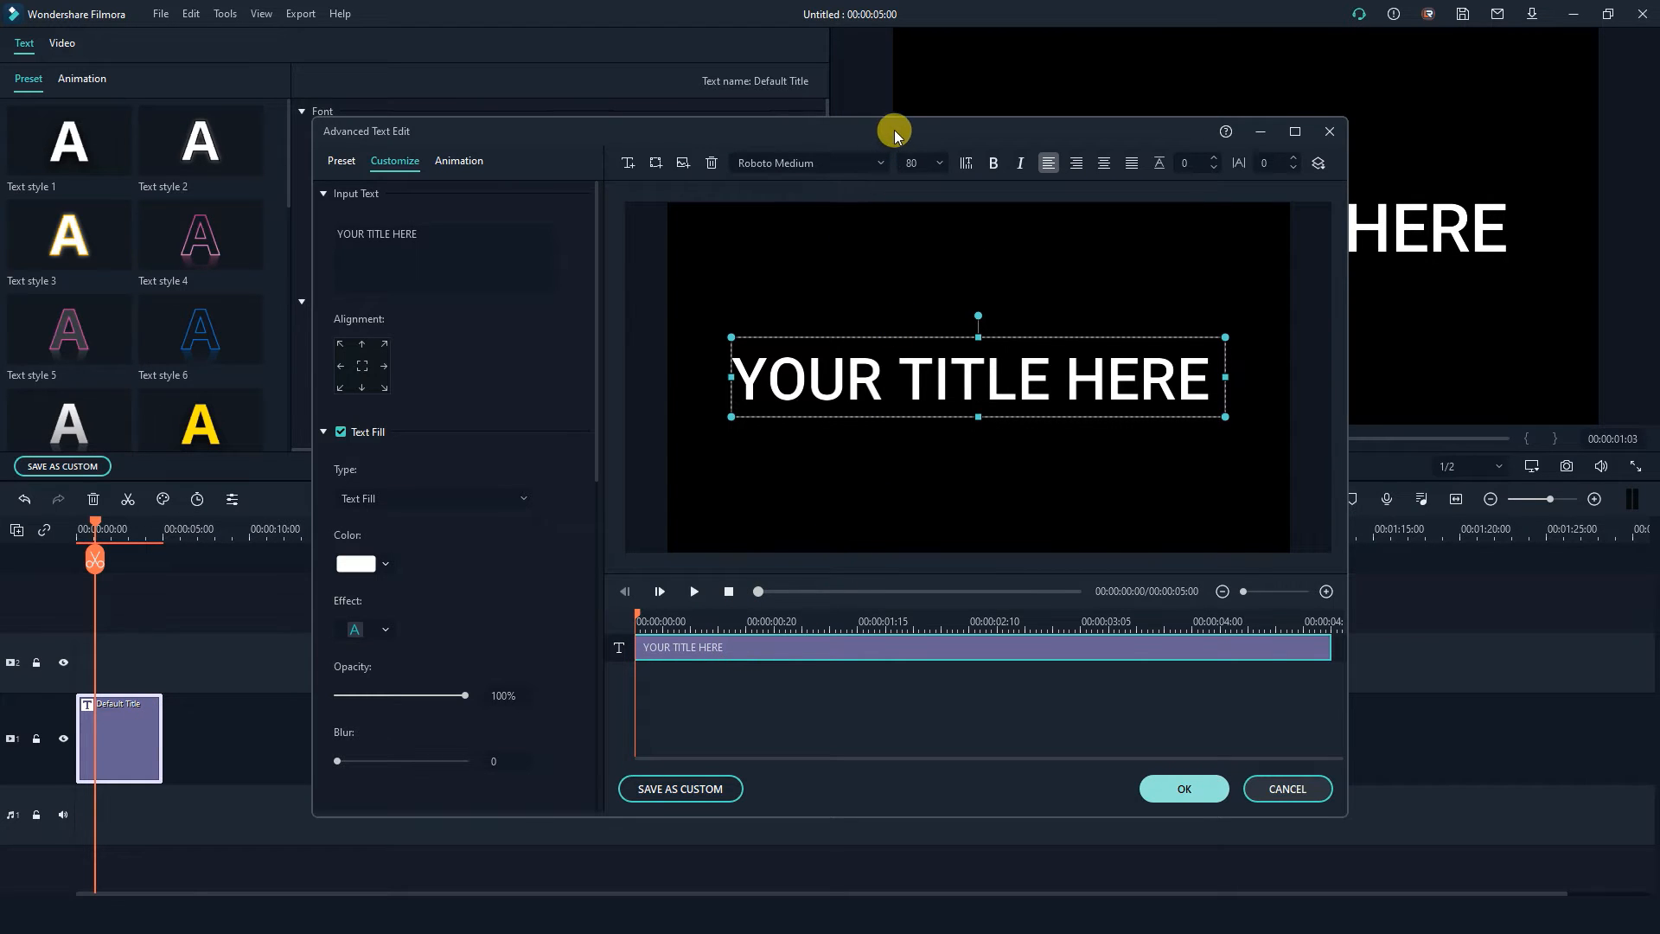
left_click_drag(895, 134, 903, 114)
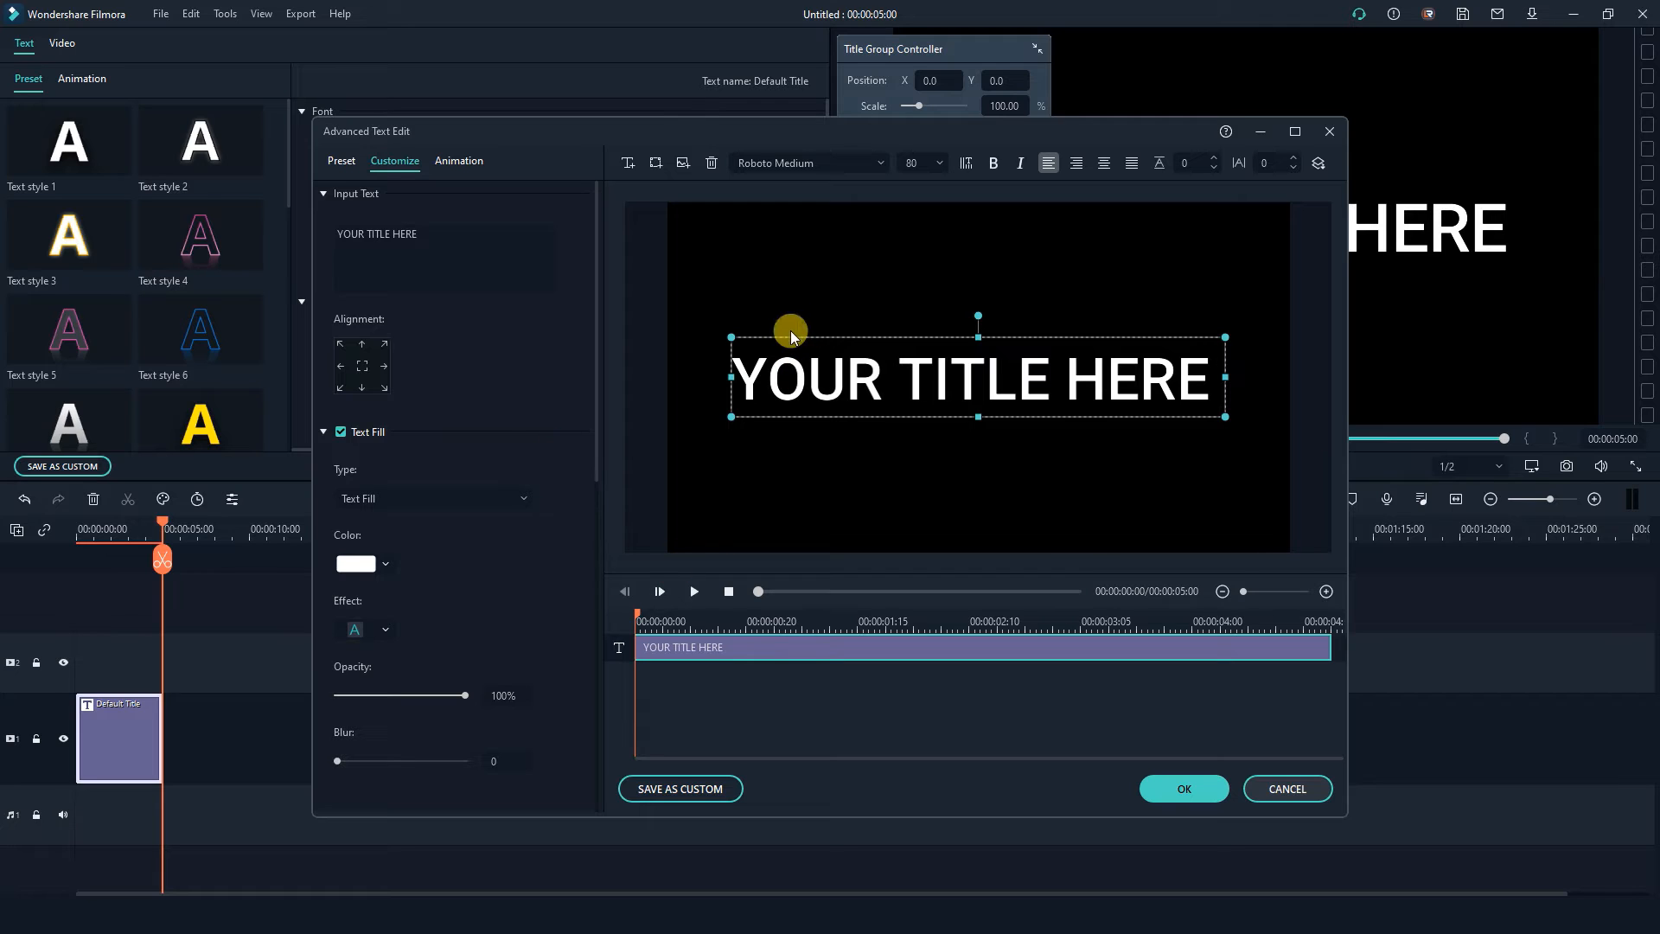
Delete the "YOUR TITLE HERE" text box from the title.
left_click(797, 461)
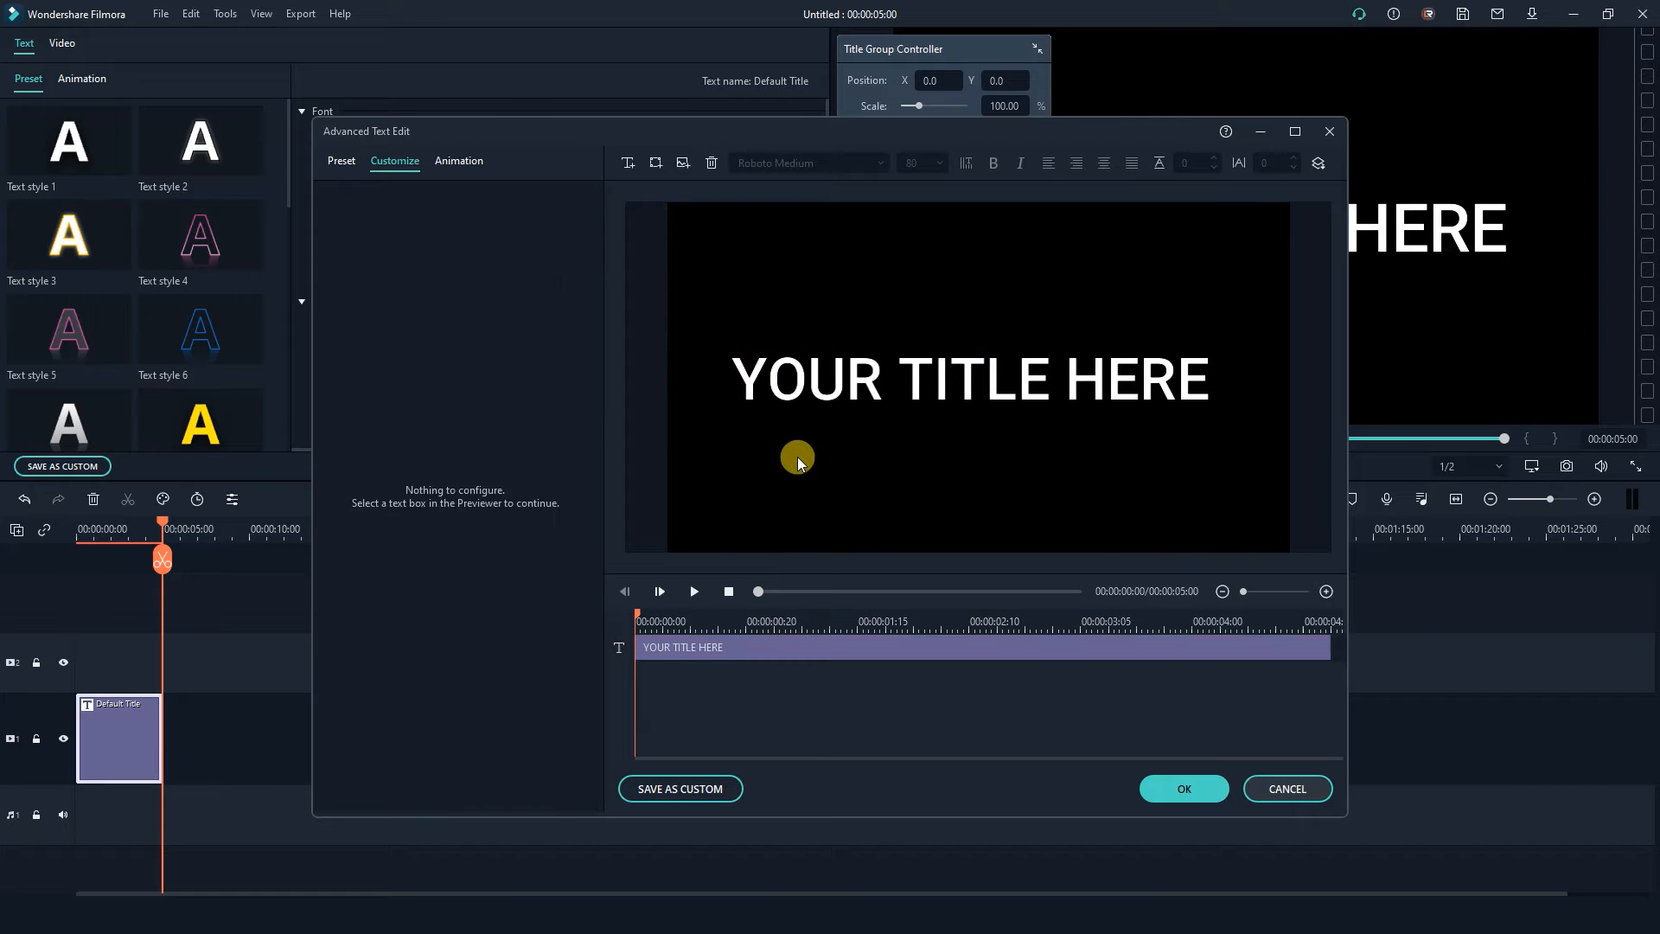
left_click(863, 378)
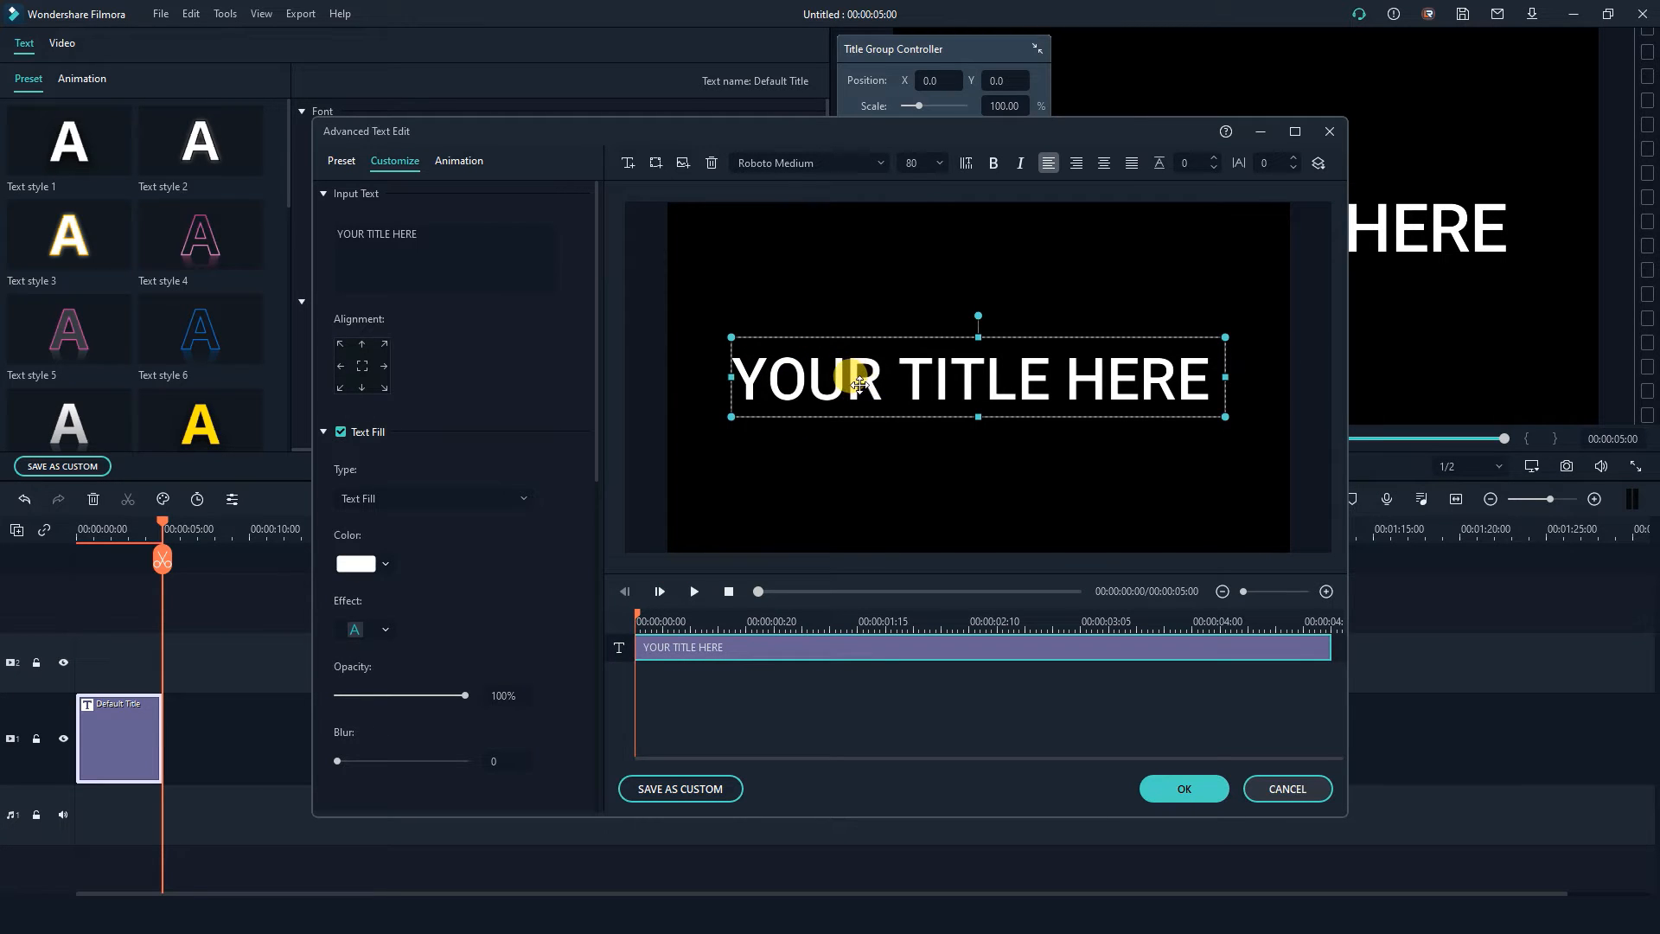
key("Delete")
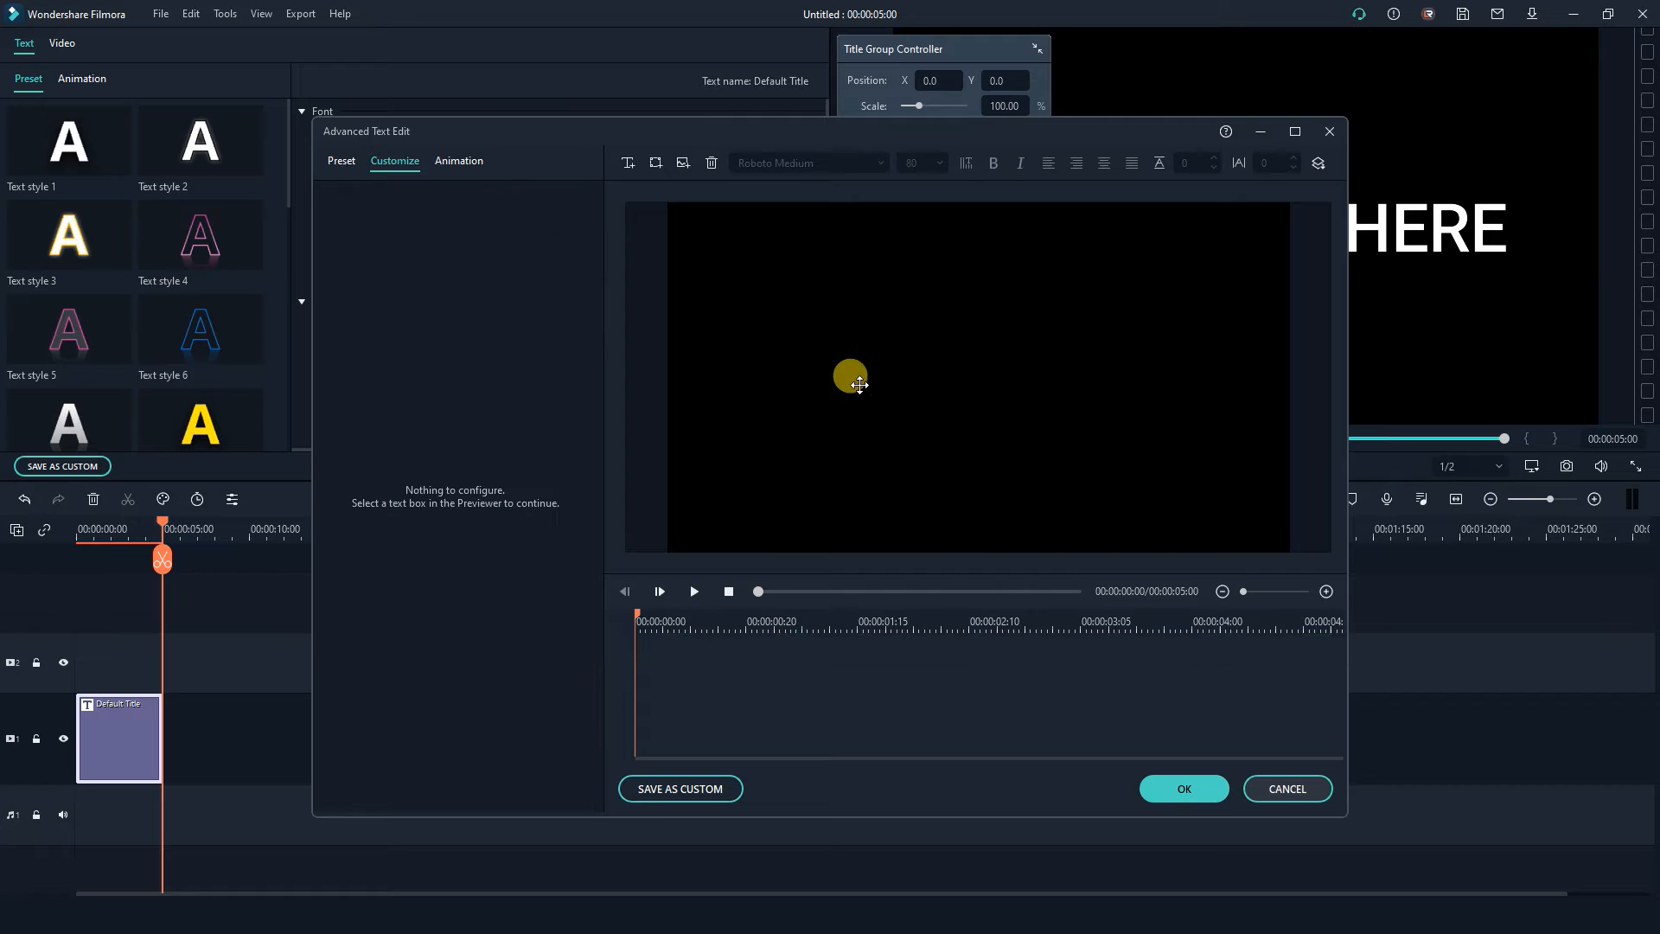
Insert a rounded rectangle shape into the title and clear its placeholder text.
left_click(656, 162)
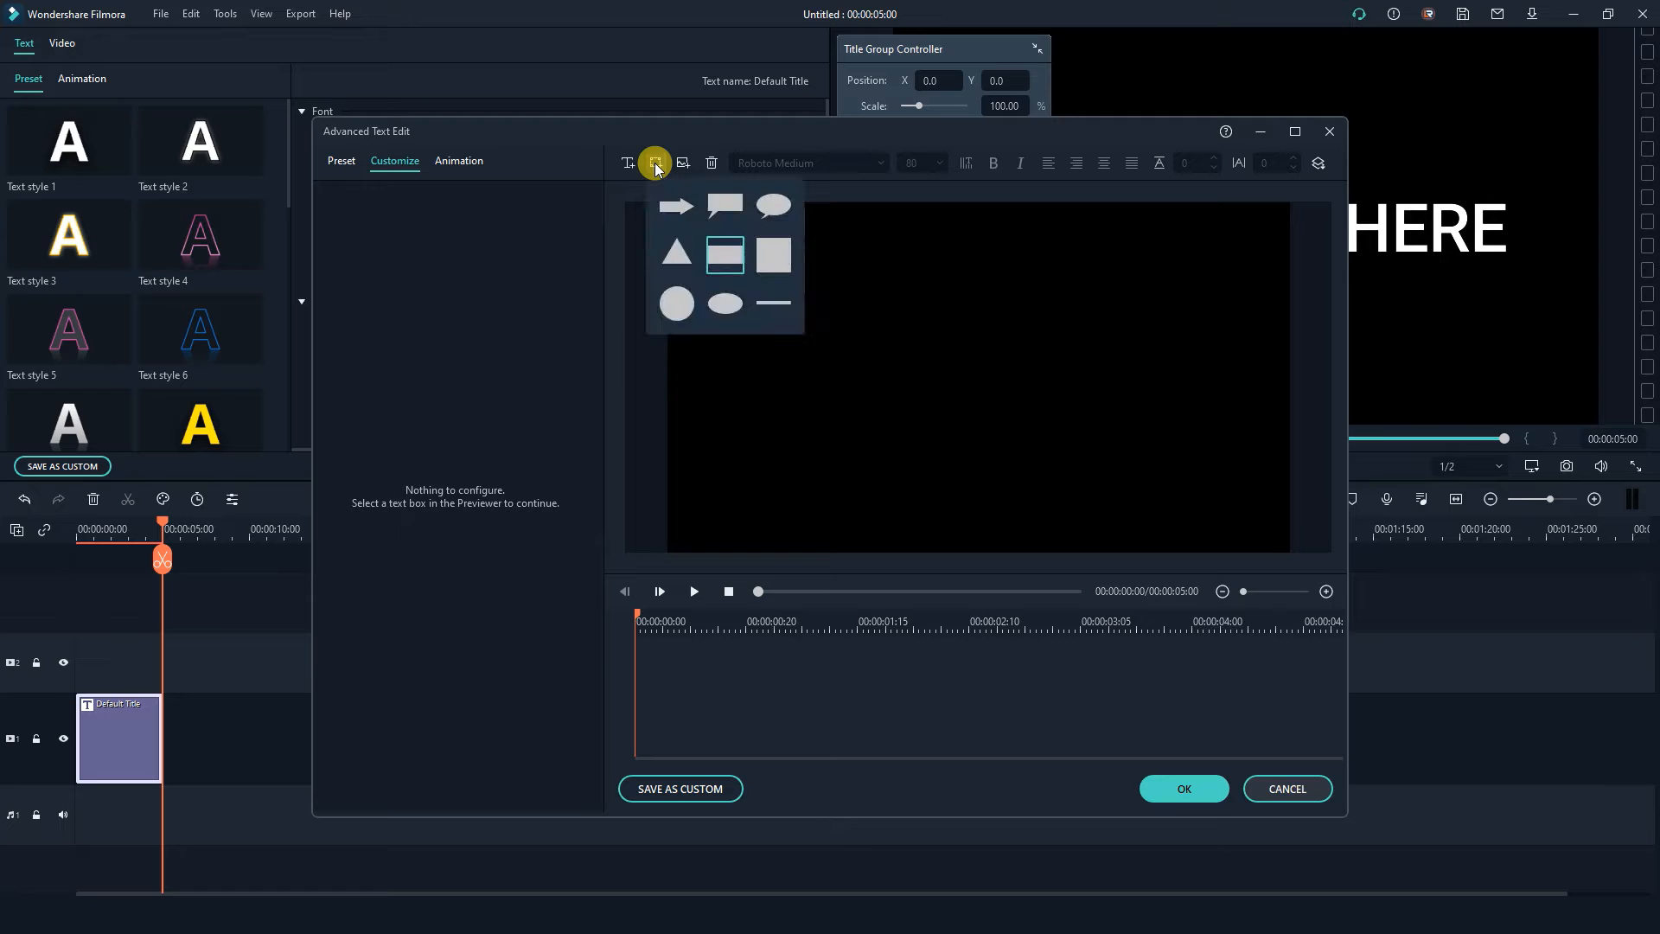
left_click(729, 256)
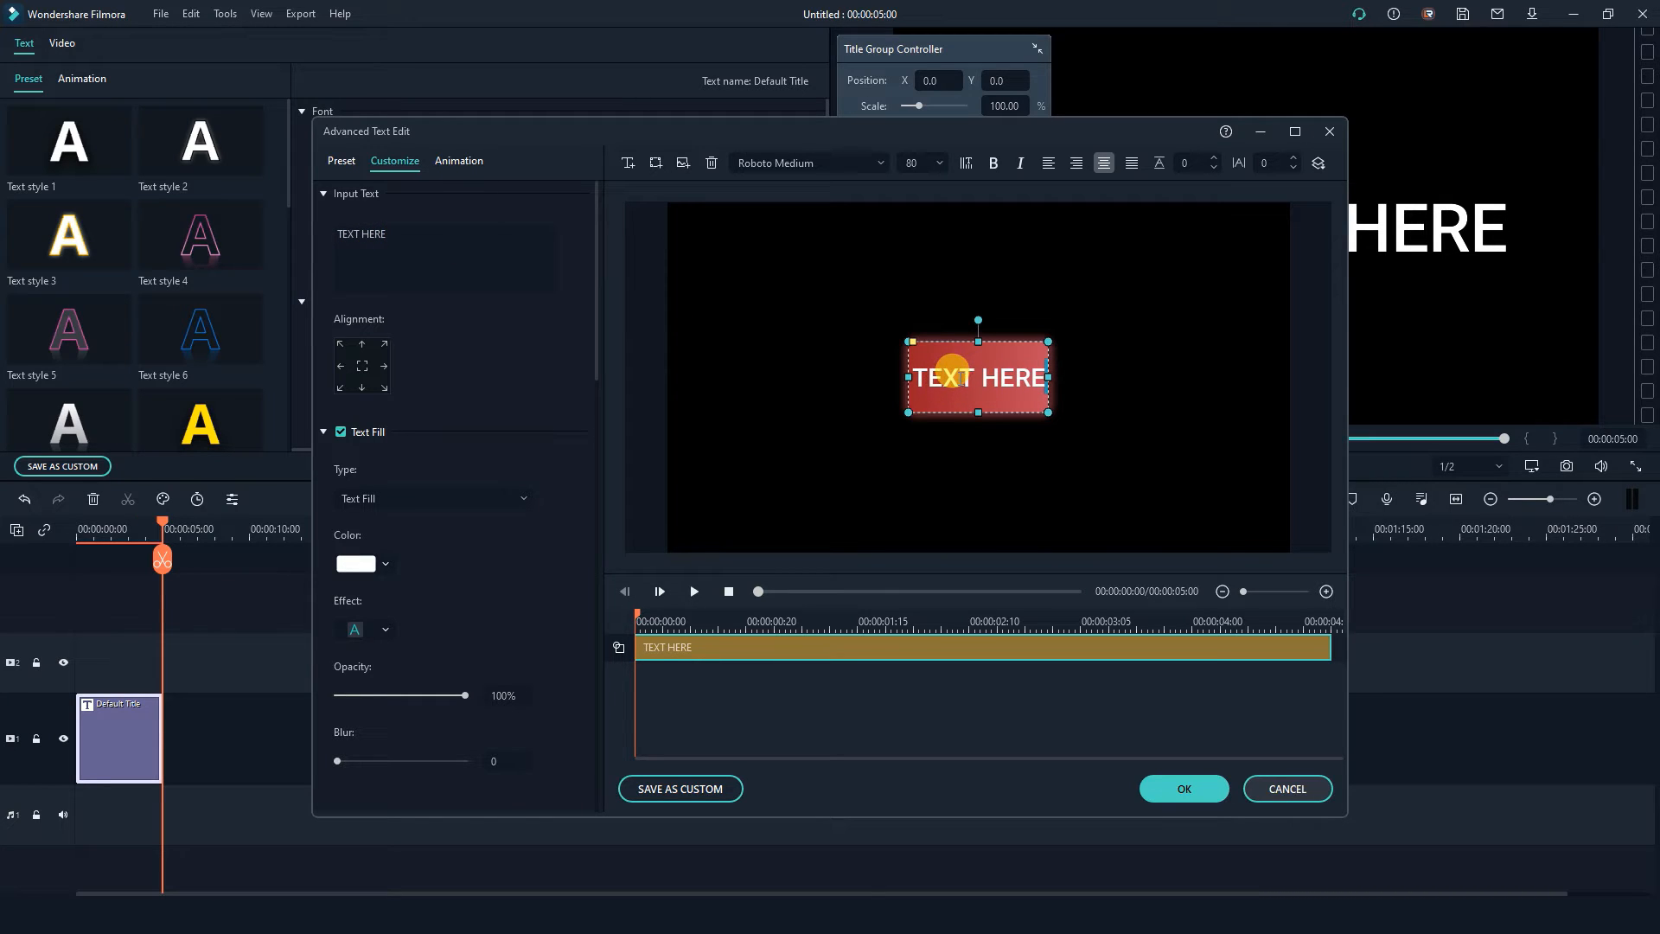
key("BackSpace")
key("BackSpace")
key("BackSpace")
key("BackSpace")
key("BackSpace")
key("BackSpace")
key("BackSpace")
key("BackSpace")
key("BackSpace")
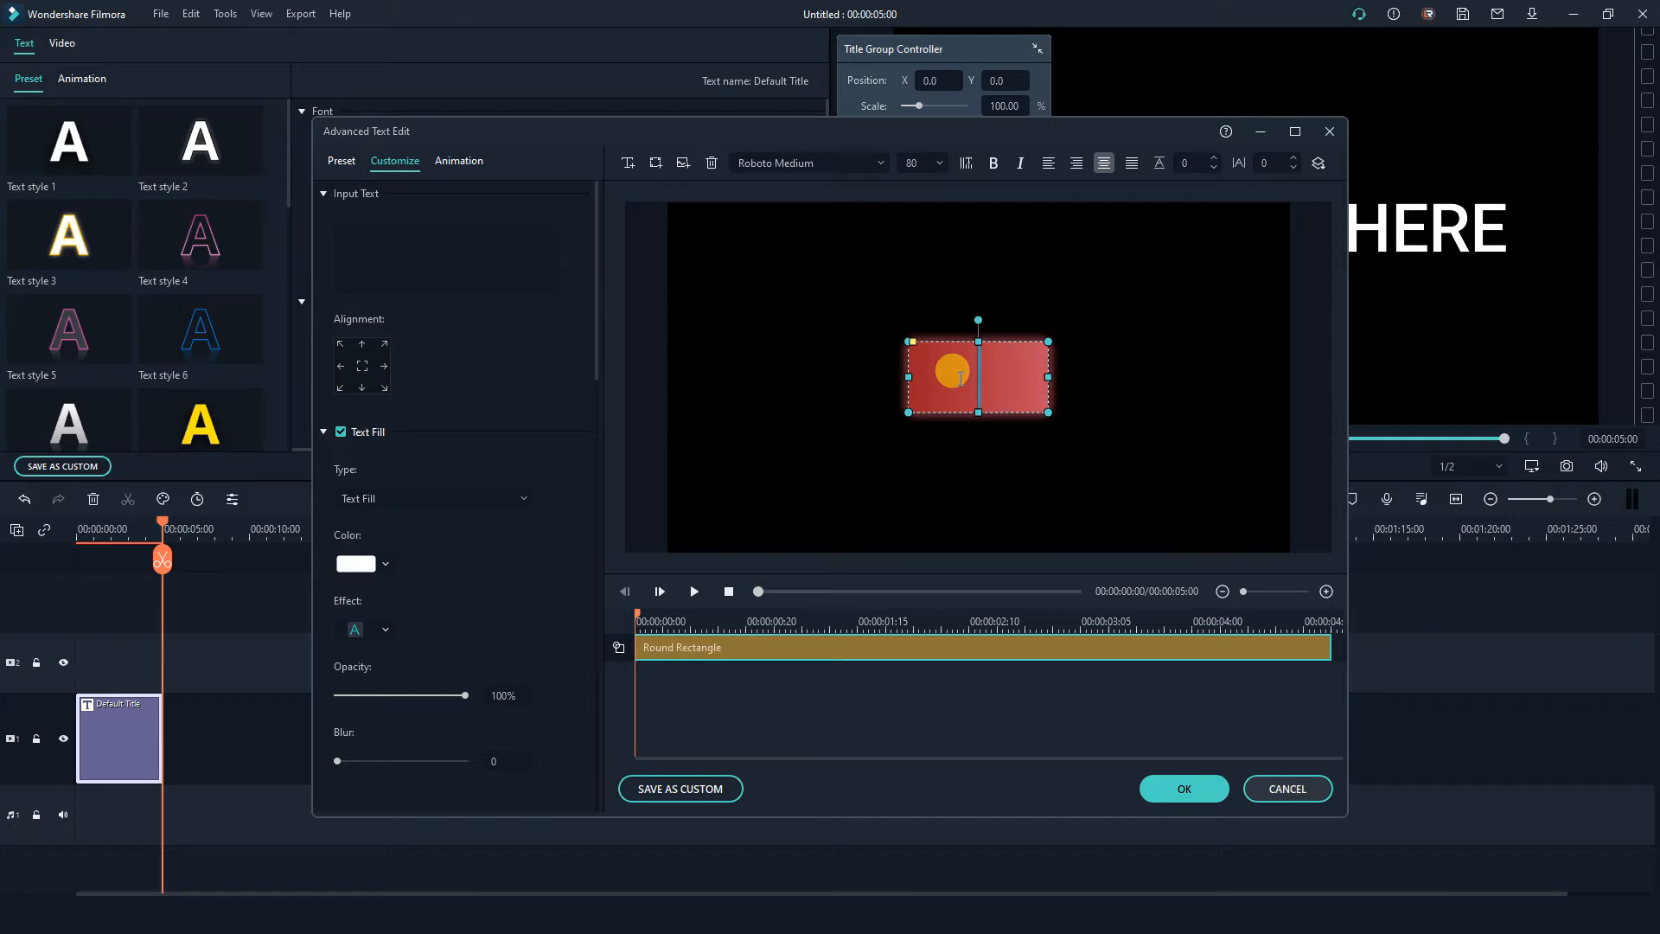
Stretch the rounded rectangle sideways into a long bar spanning over half the frame's width, and center it in the frame.
left_click(1036, 391)
left_click(1038, 388)
left_click_drag(1051, 377, 1187, 377)
left_click_drag(908, 377, 794, 369)
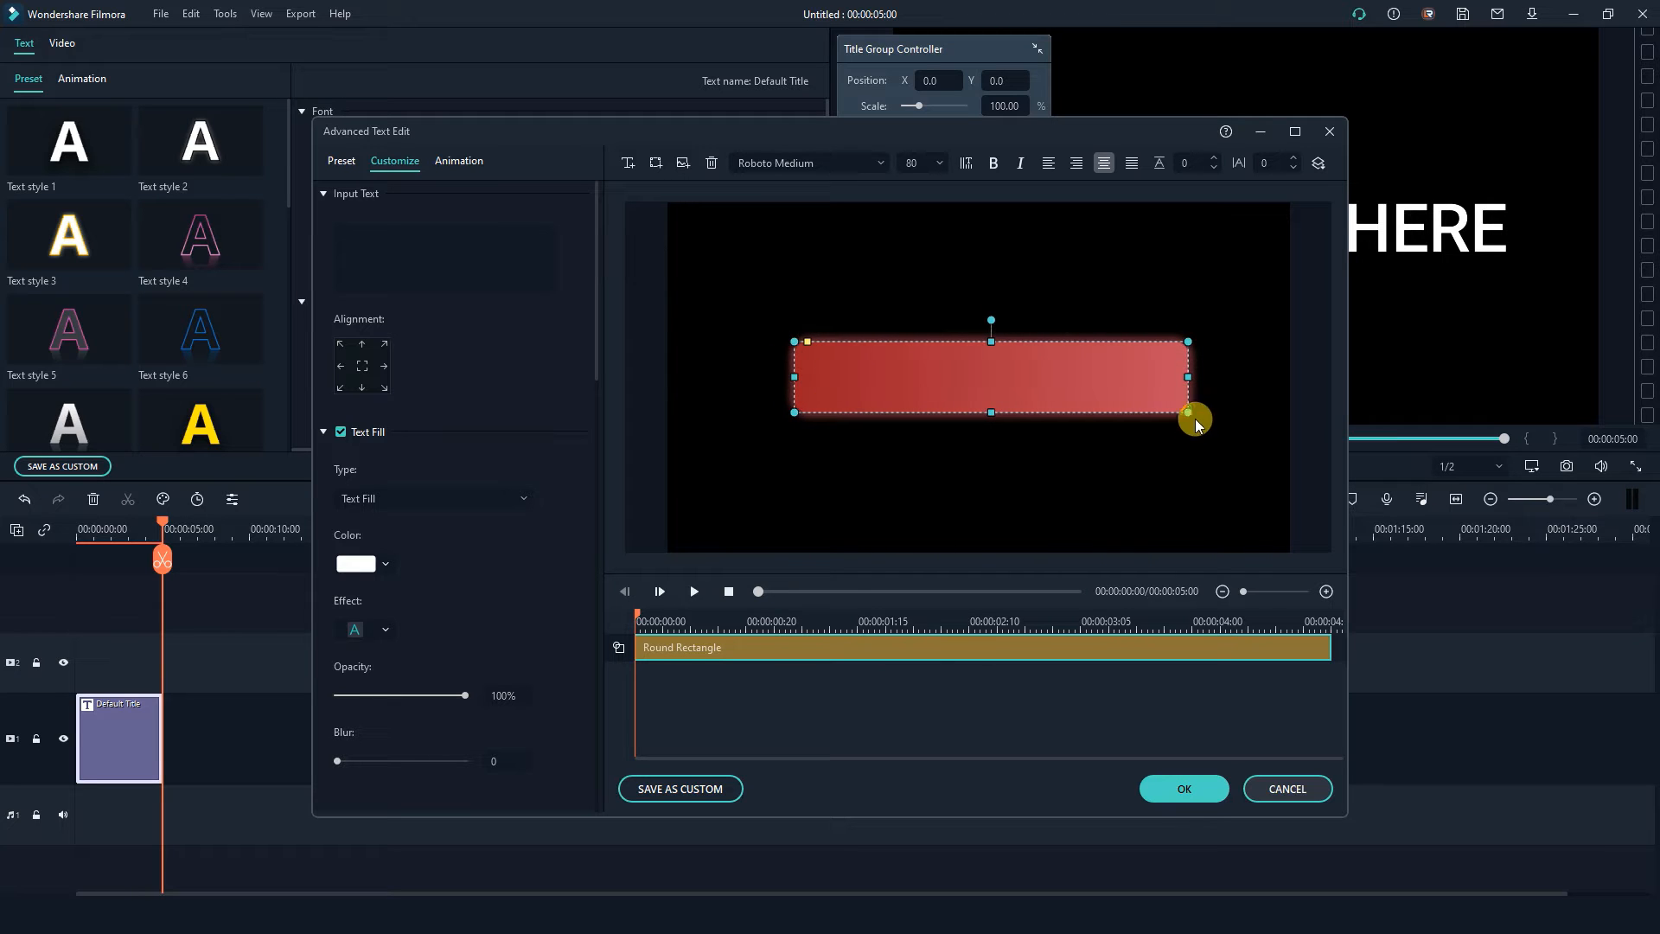
left_click_drag(1187, 377, 1166, 379)
left_click(1071, 449)
left_click(812, 360)
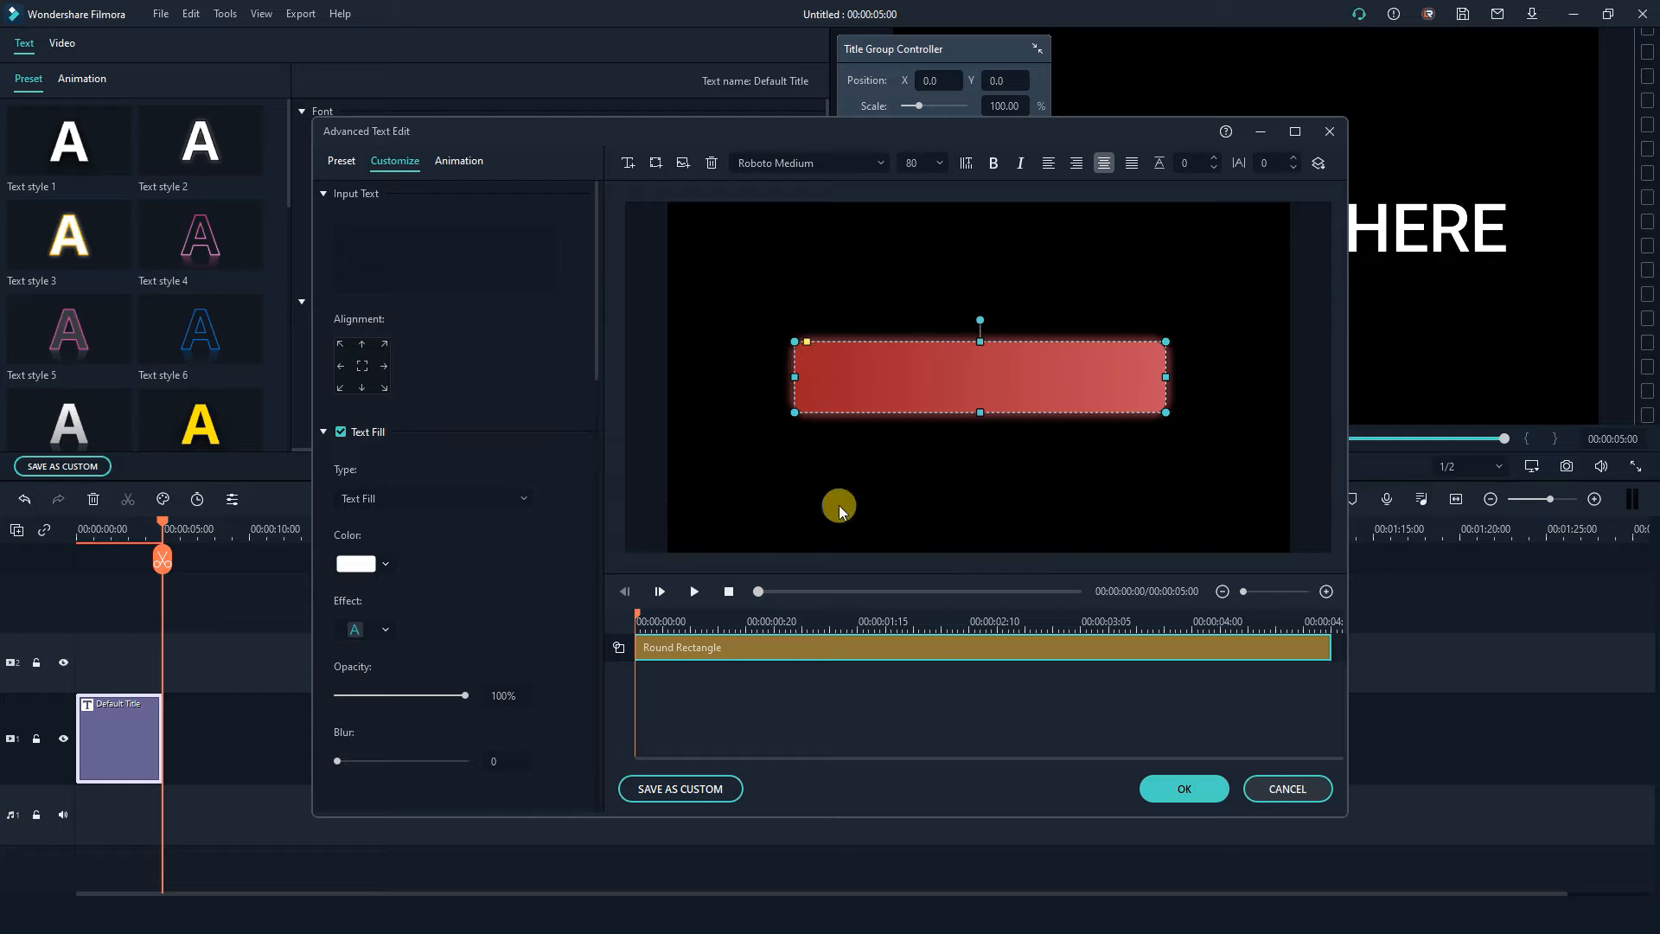
left_click(363, 368)
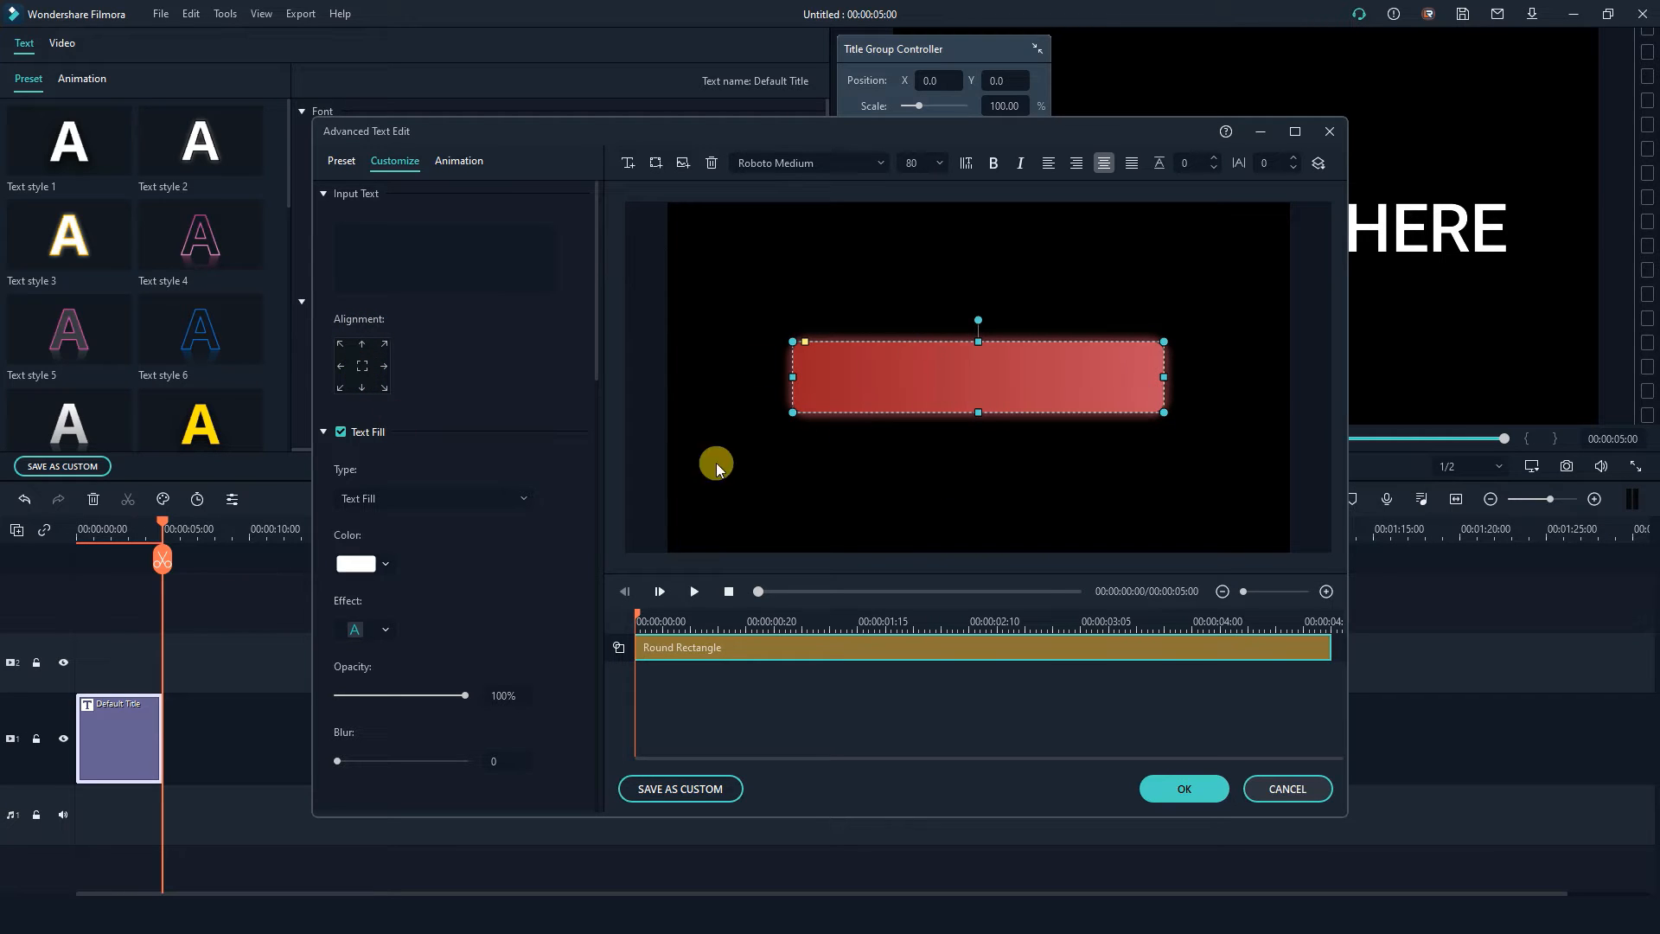
Try the left and right alignments on the bar and return it to the center of the frame.
left_click(341, 370)
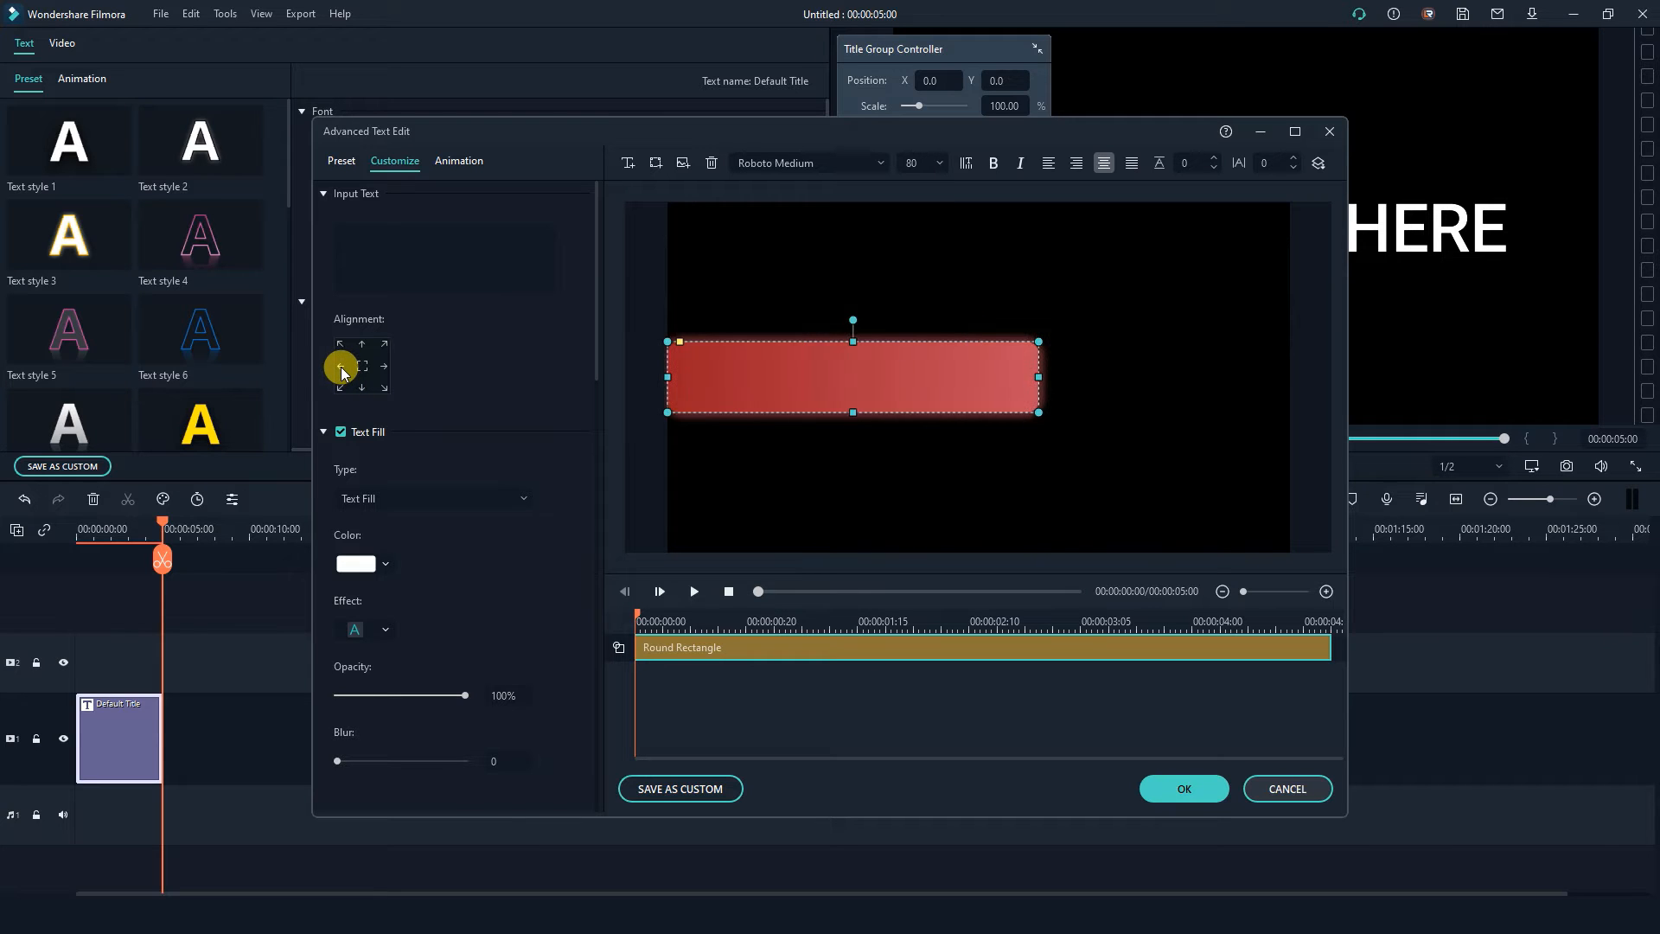
left_click(385, 366)
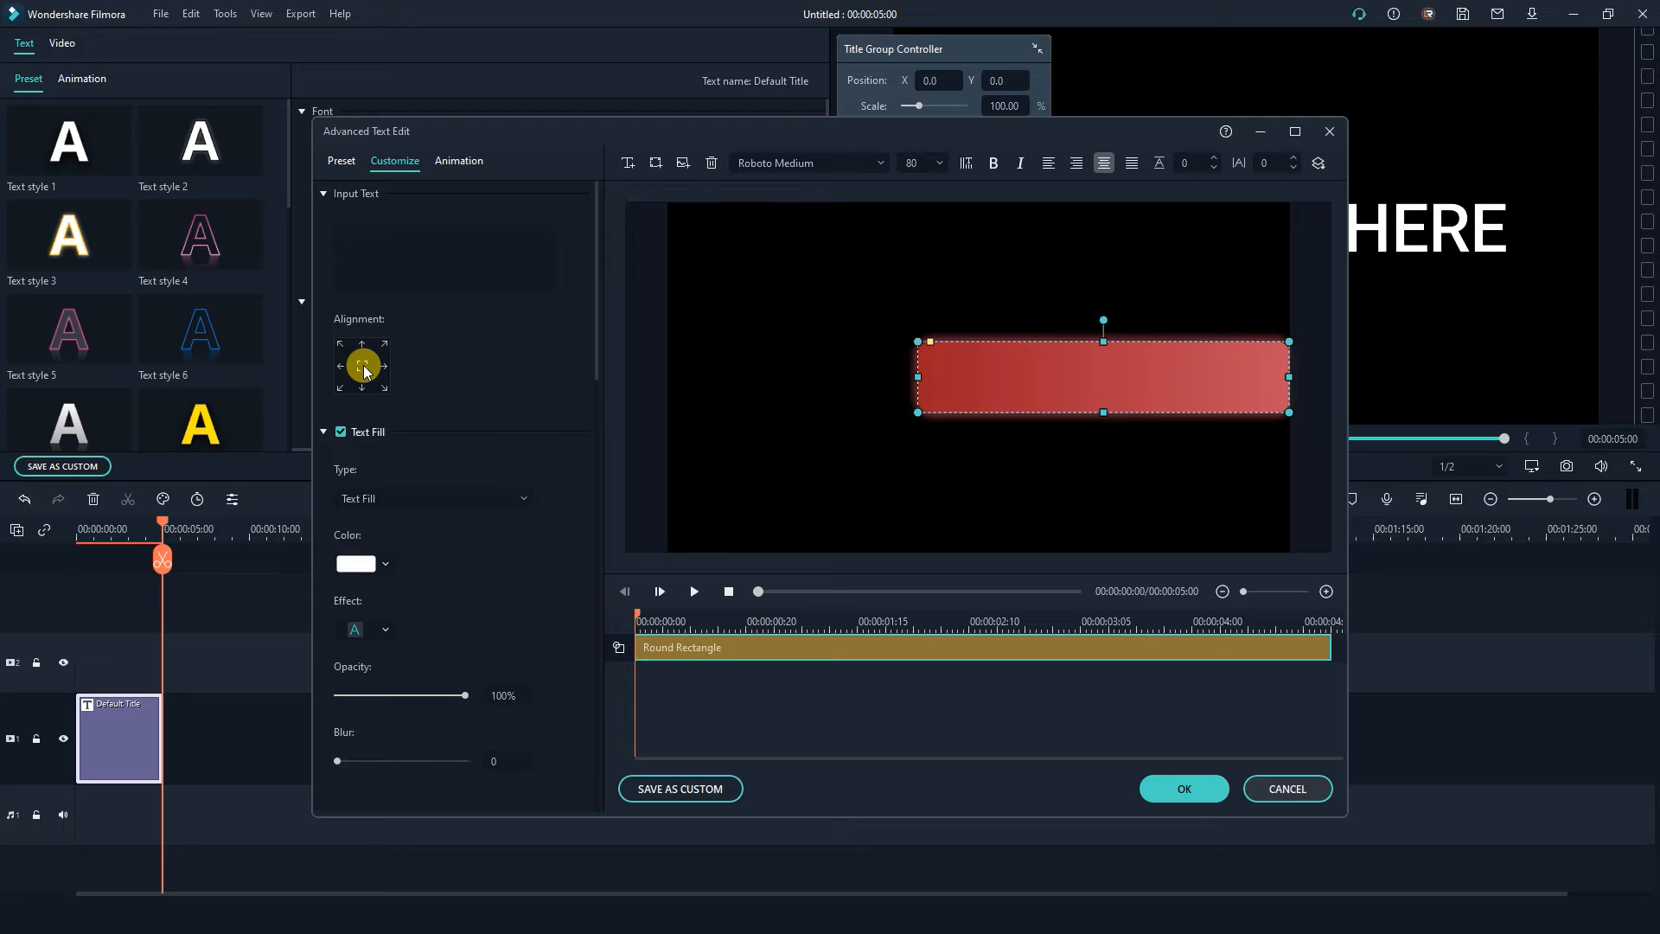
left_click(362, 367)
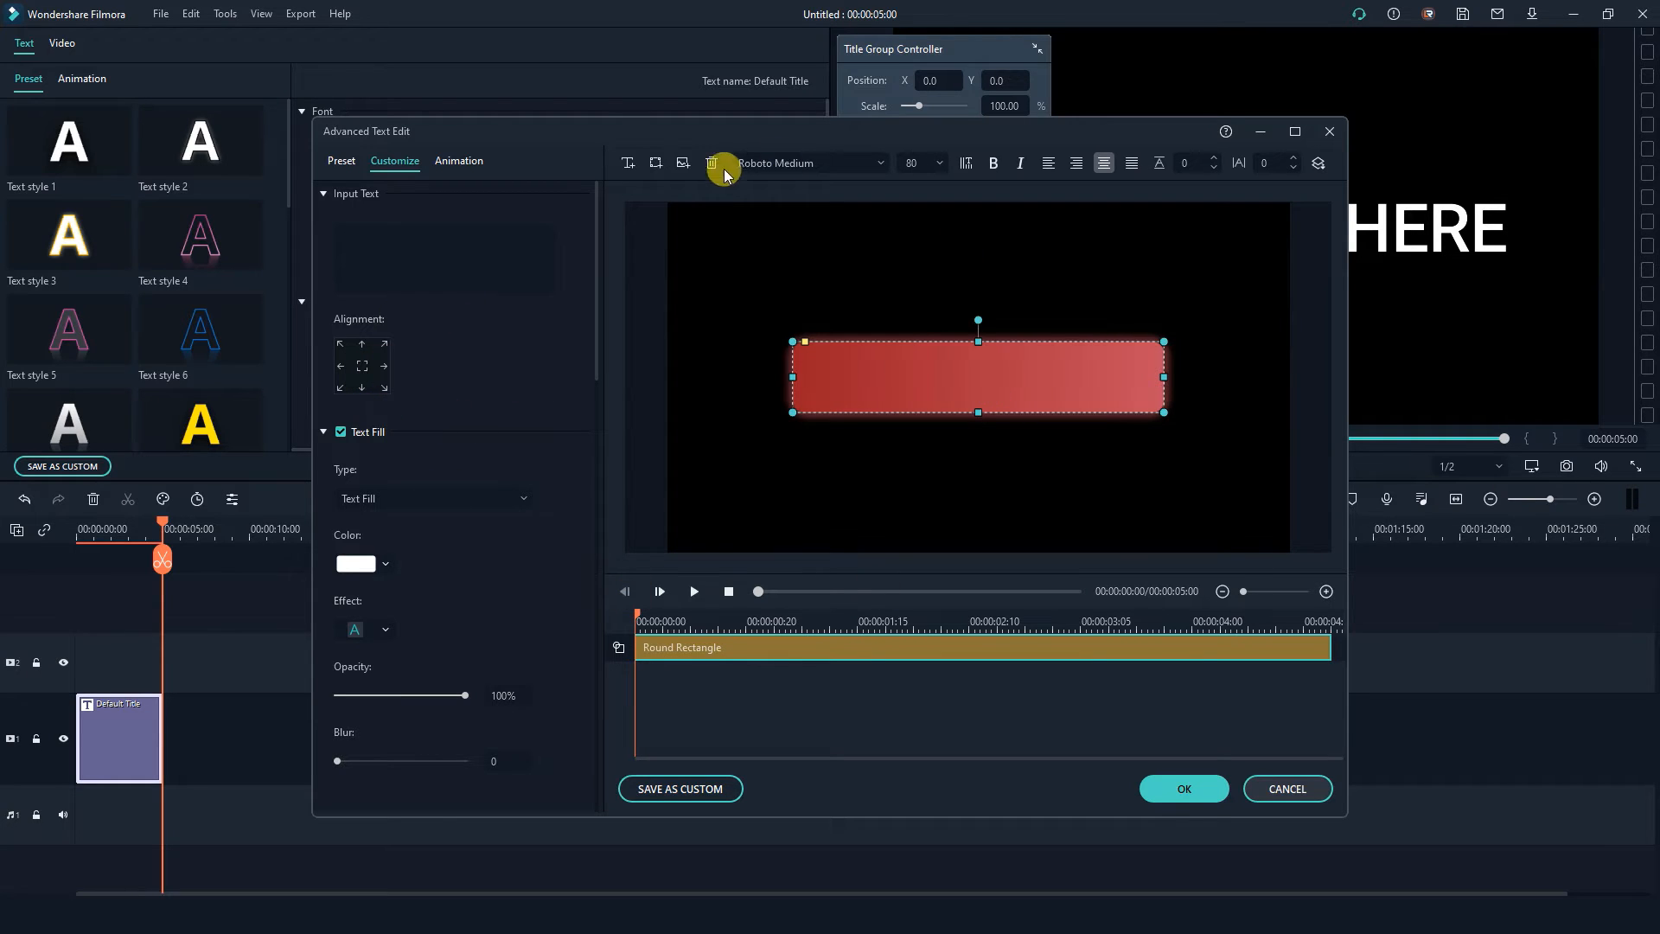
Add a second rounded rectangle over the bar and remove its placeholder text.
left_click(657, 164)
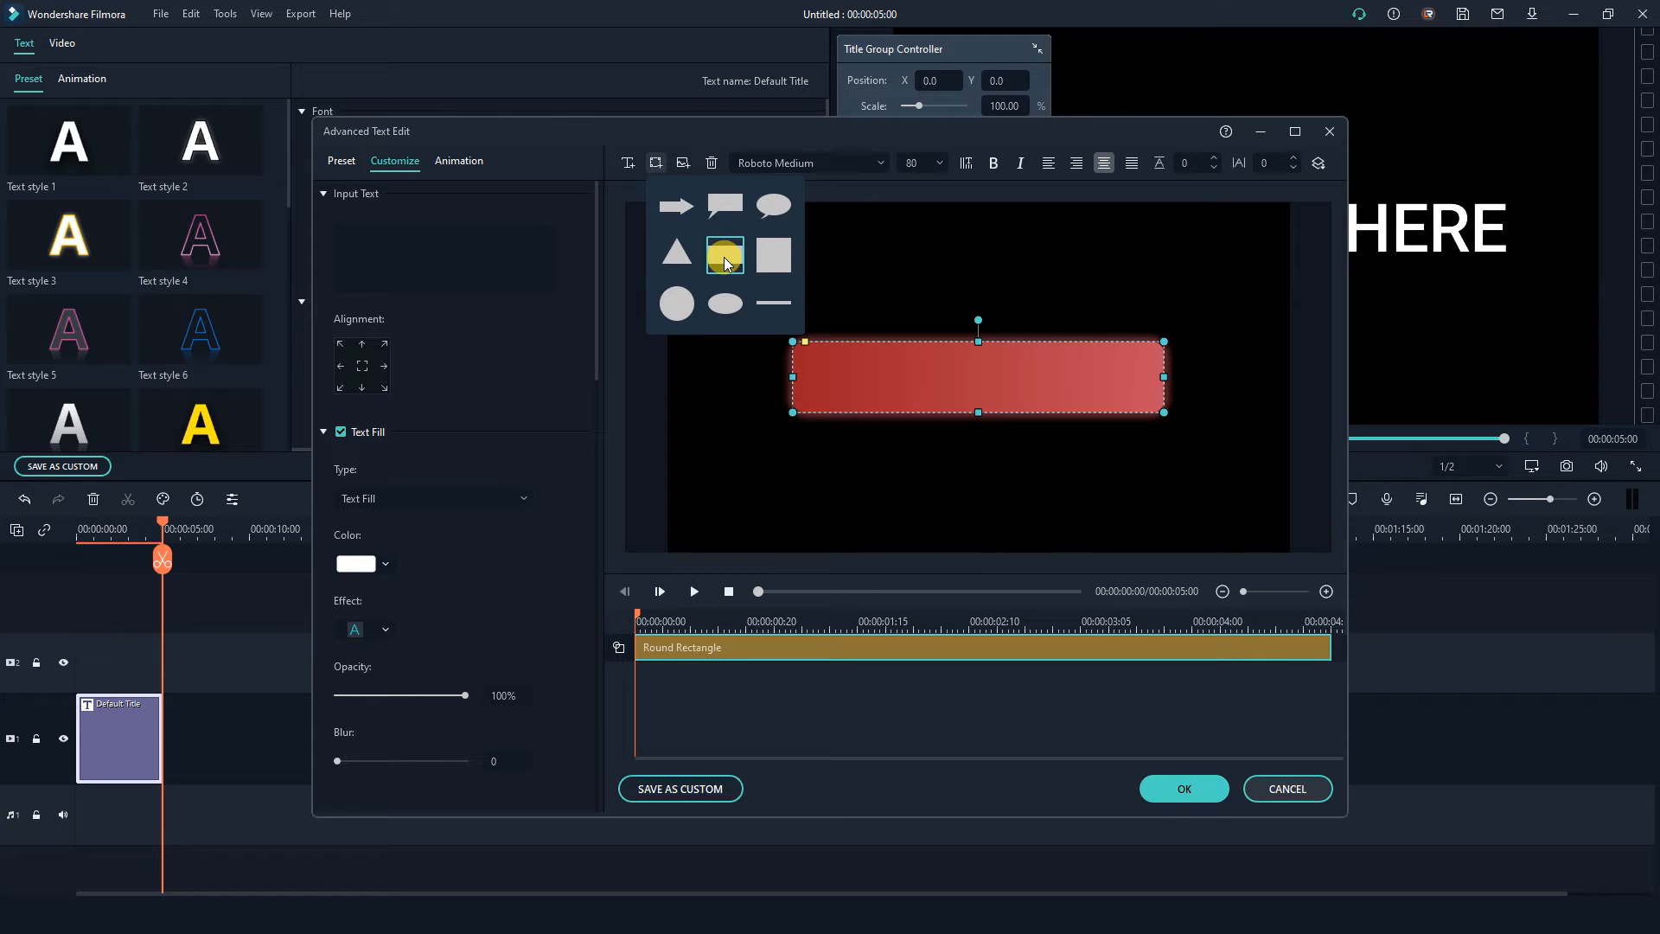
left_click(724, 258)
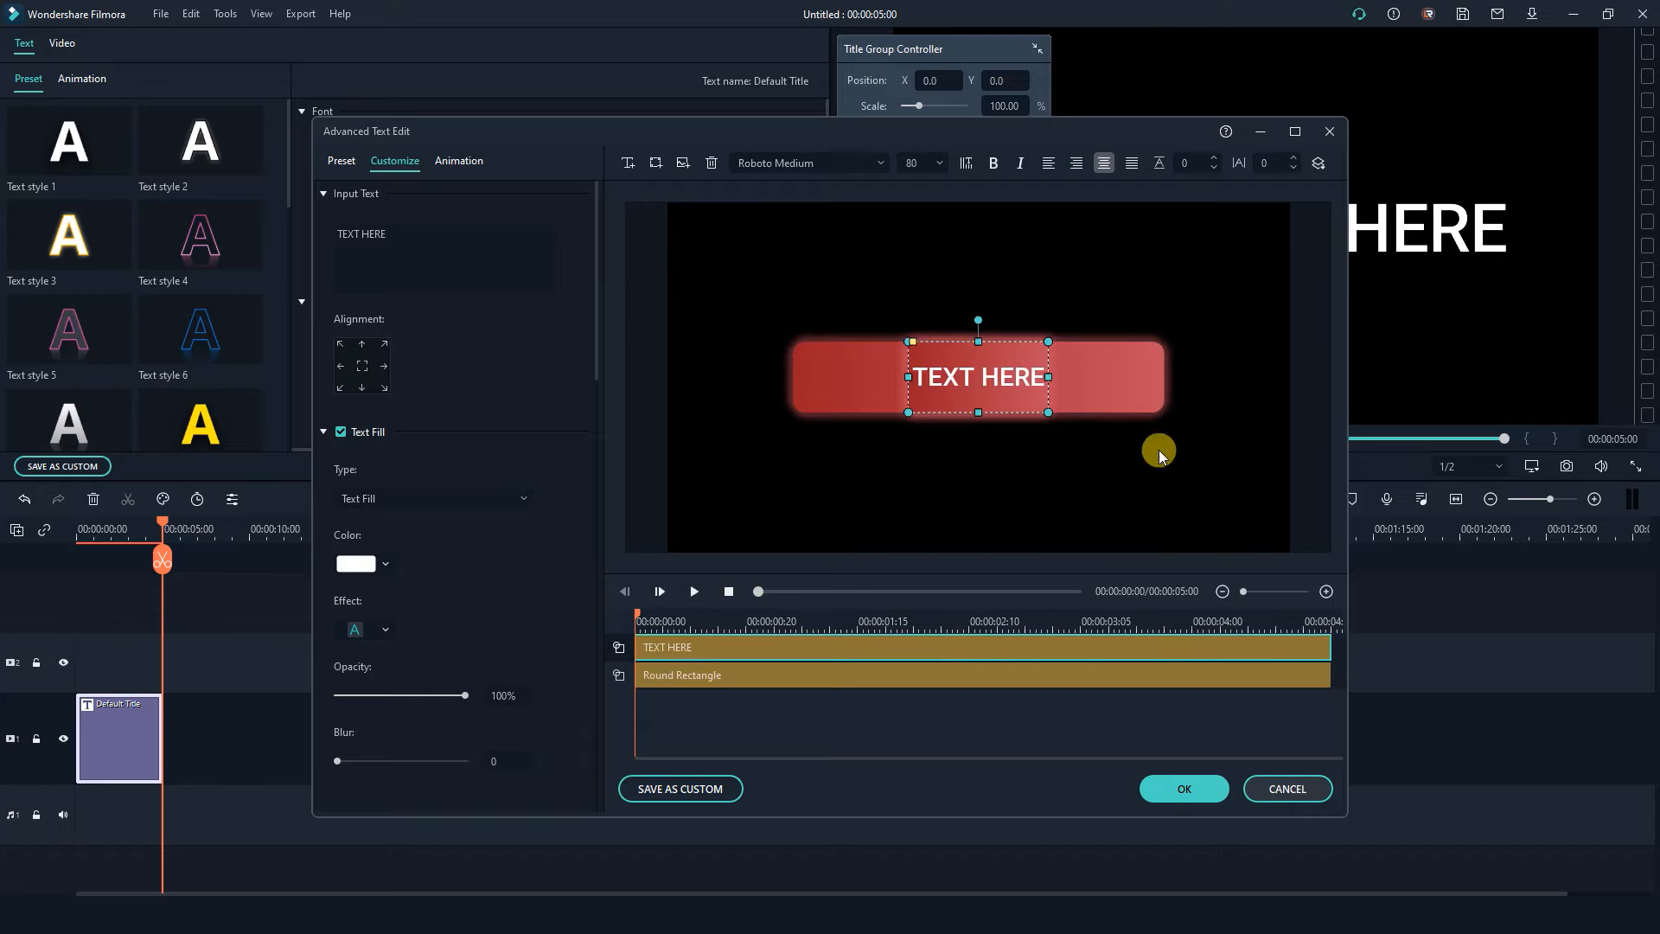
double_click(978, 383)
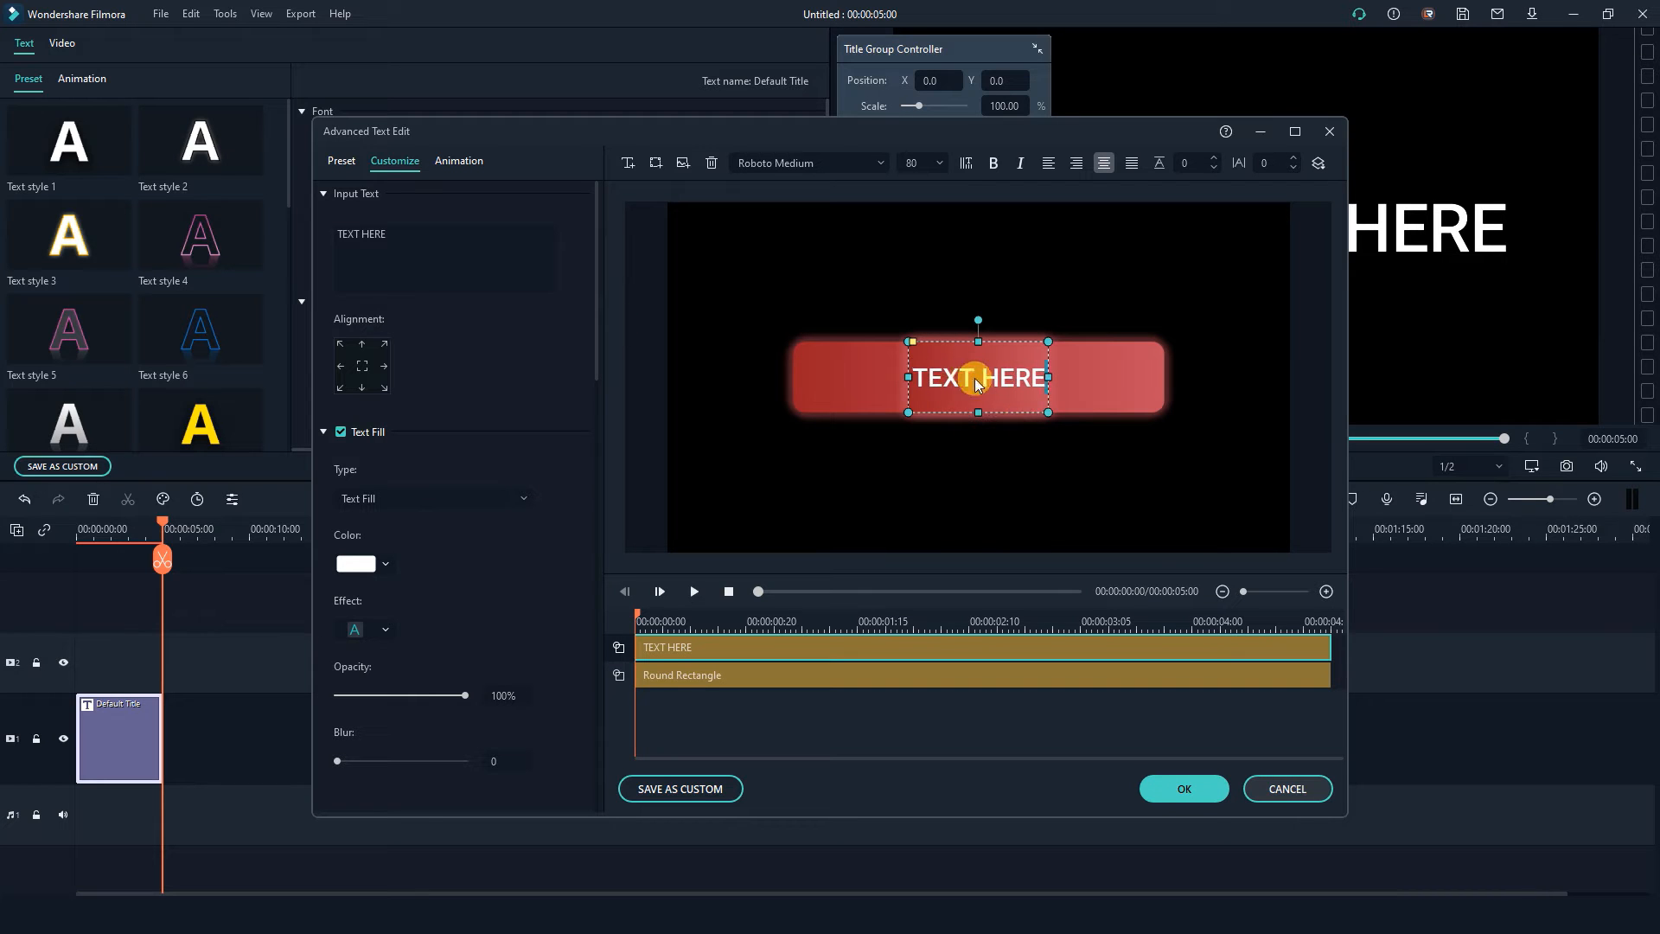
key("BackSpace")
key("BackSpace")
key("BackSpace")
key("BackSpace")
key("BackSpace")
key("BackSpace")
key("BackSpace")
key("BackSpace")
key("BackSpace")
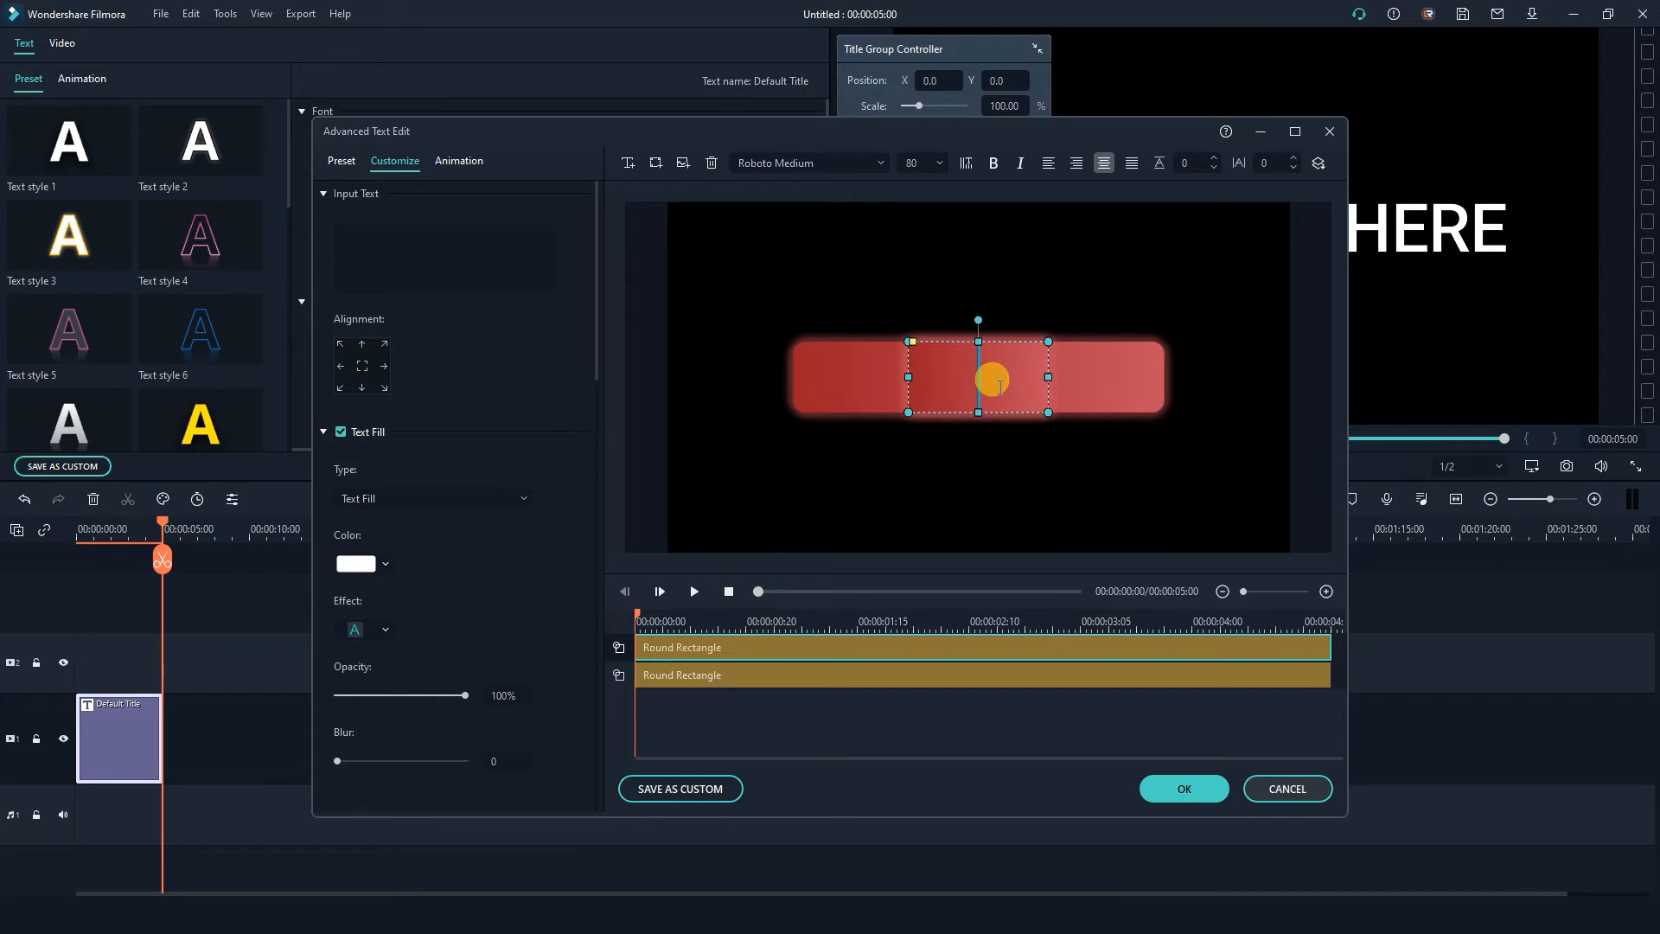
left_click(1129, 495)
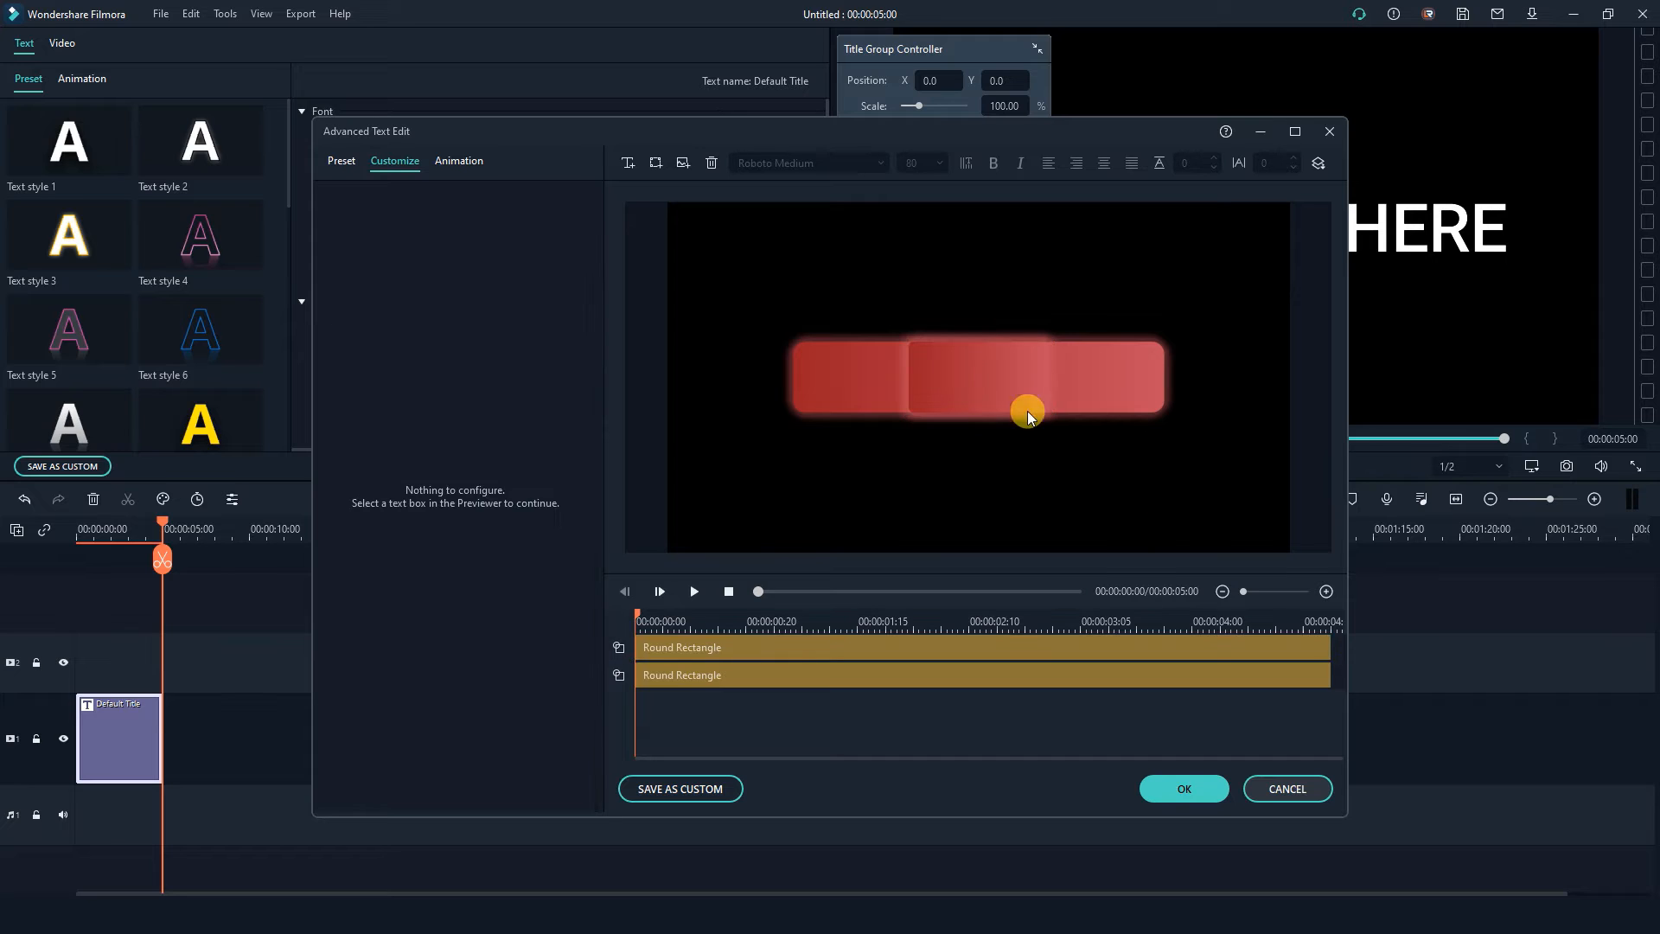
Move the second rounded rectangle to the bar's left end and shrink it to a small, nearly square box inside the bar.
left_click_drag(994, 382, 952, 378)
left_click_drag(908, 376, 863, 376)
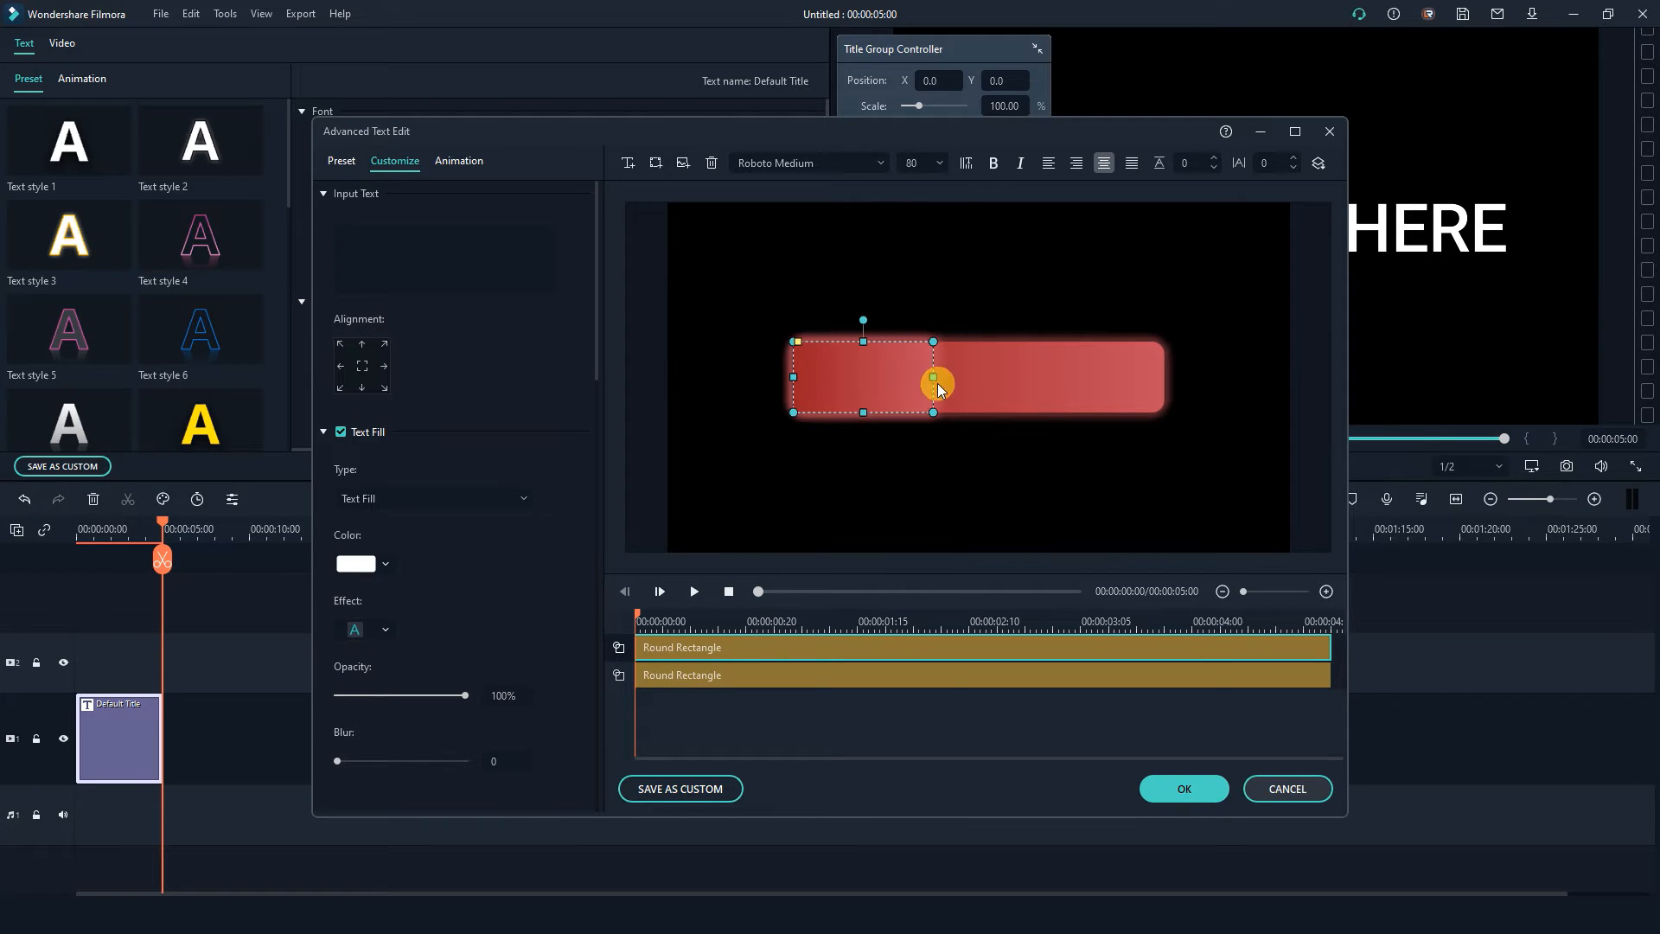
left_click_drag(932, 377, 880, 373)
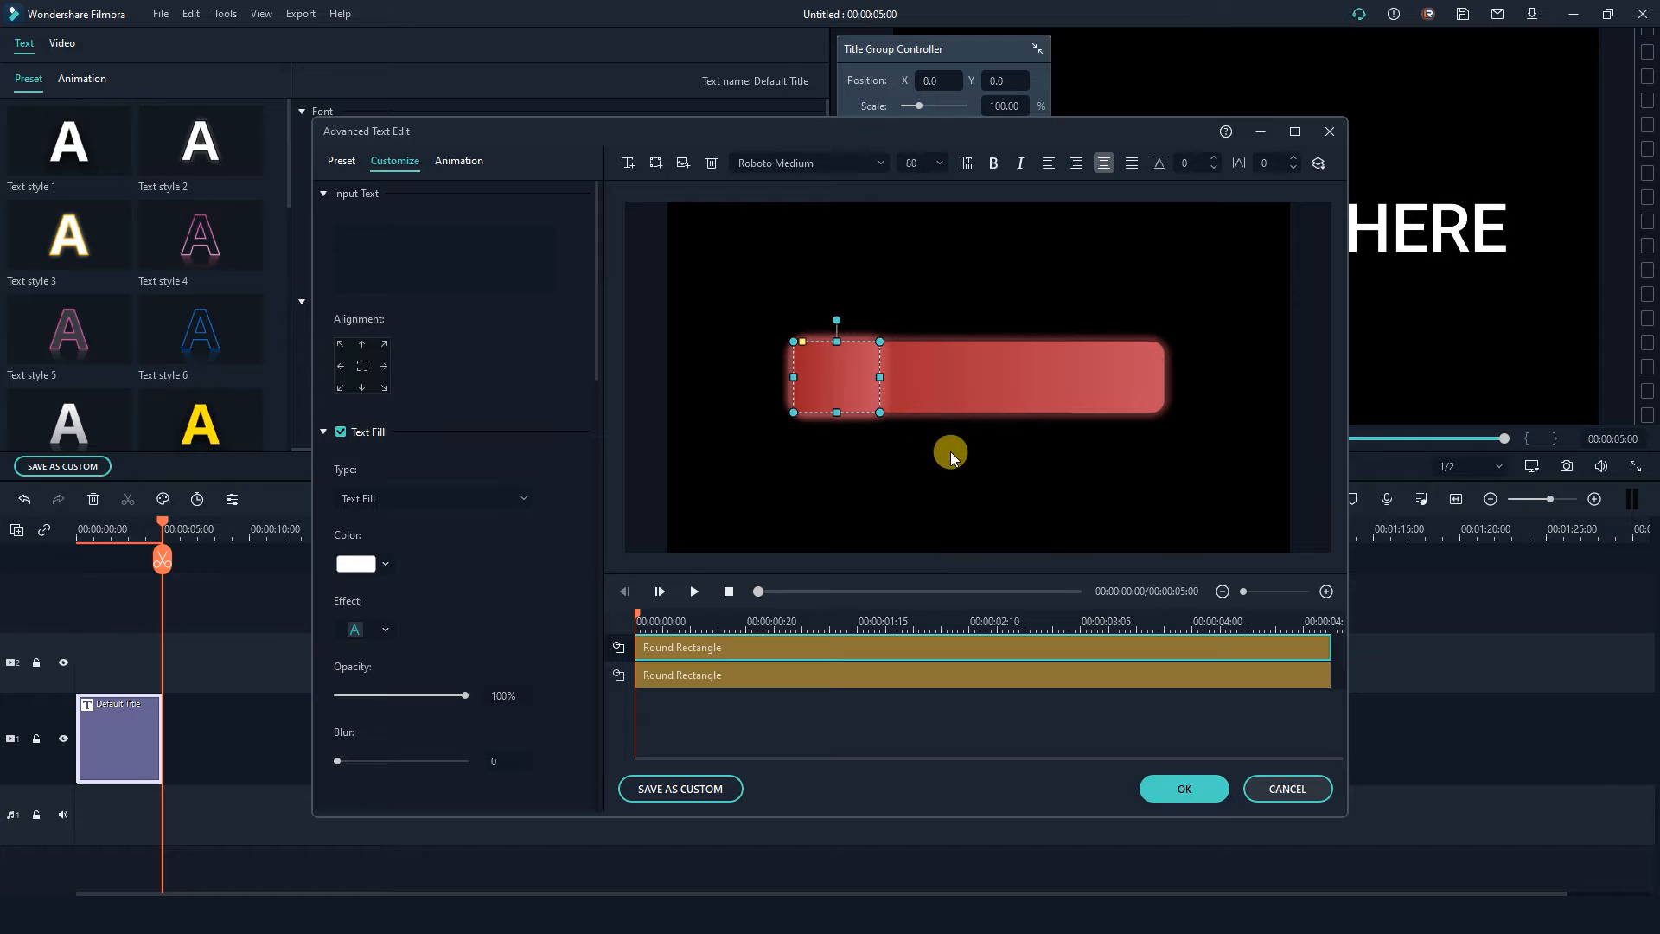
left_click_drag(880, 343, 854, 382)
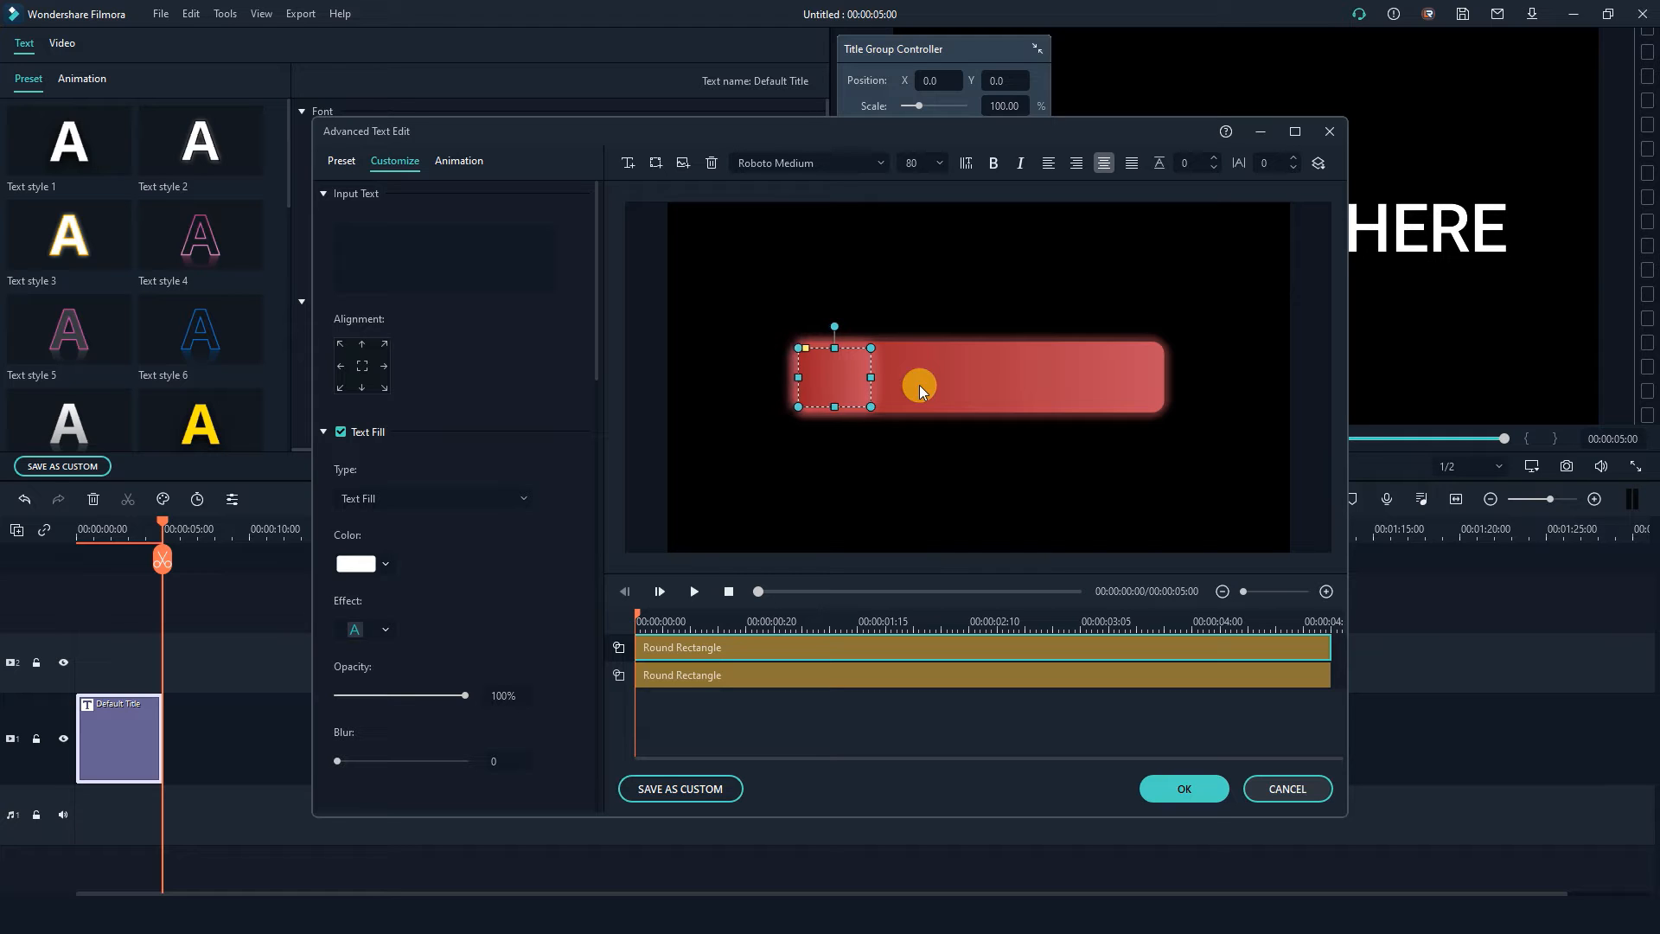
Change the small box's shape fill to a solid Color Fill in white (#ffffff).
left_click(844, 380)
left_click_drag(598, 370, 587, 746)
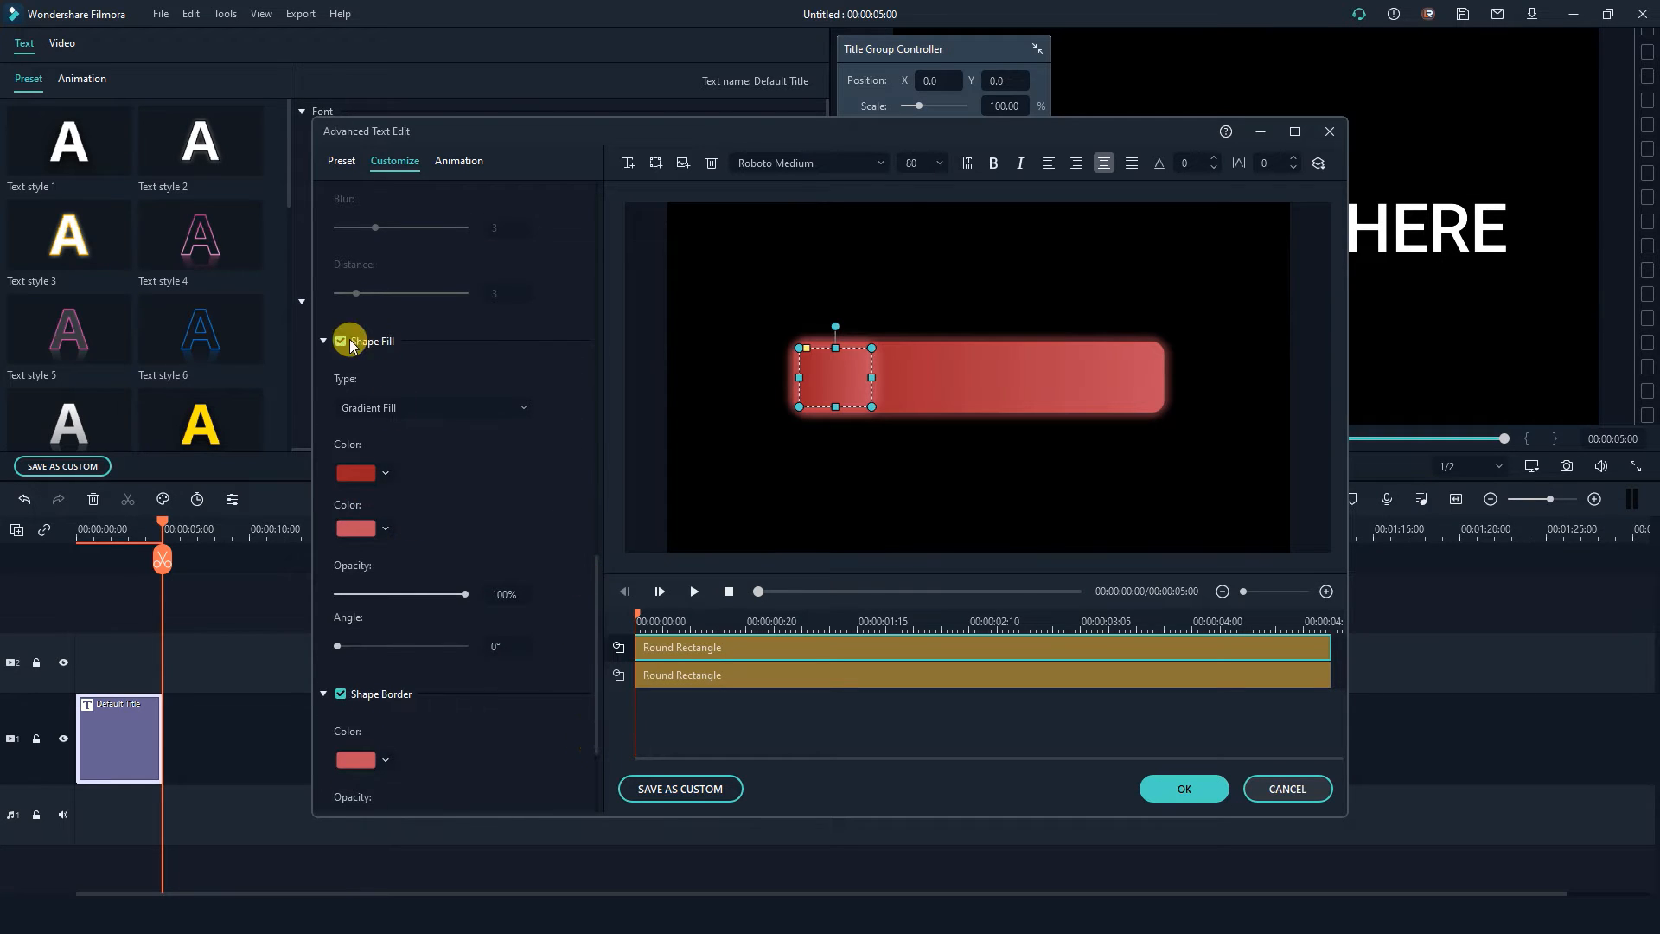
left_click(444, 410)
left_click(399, 442)
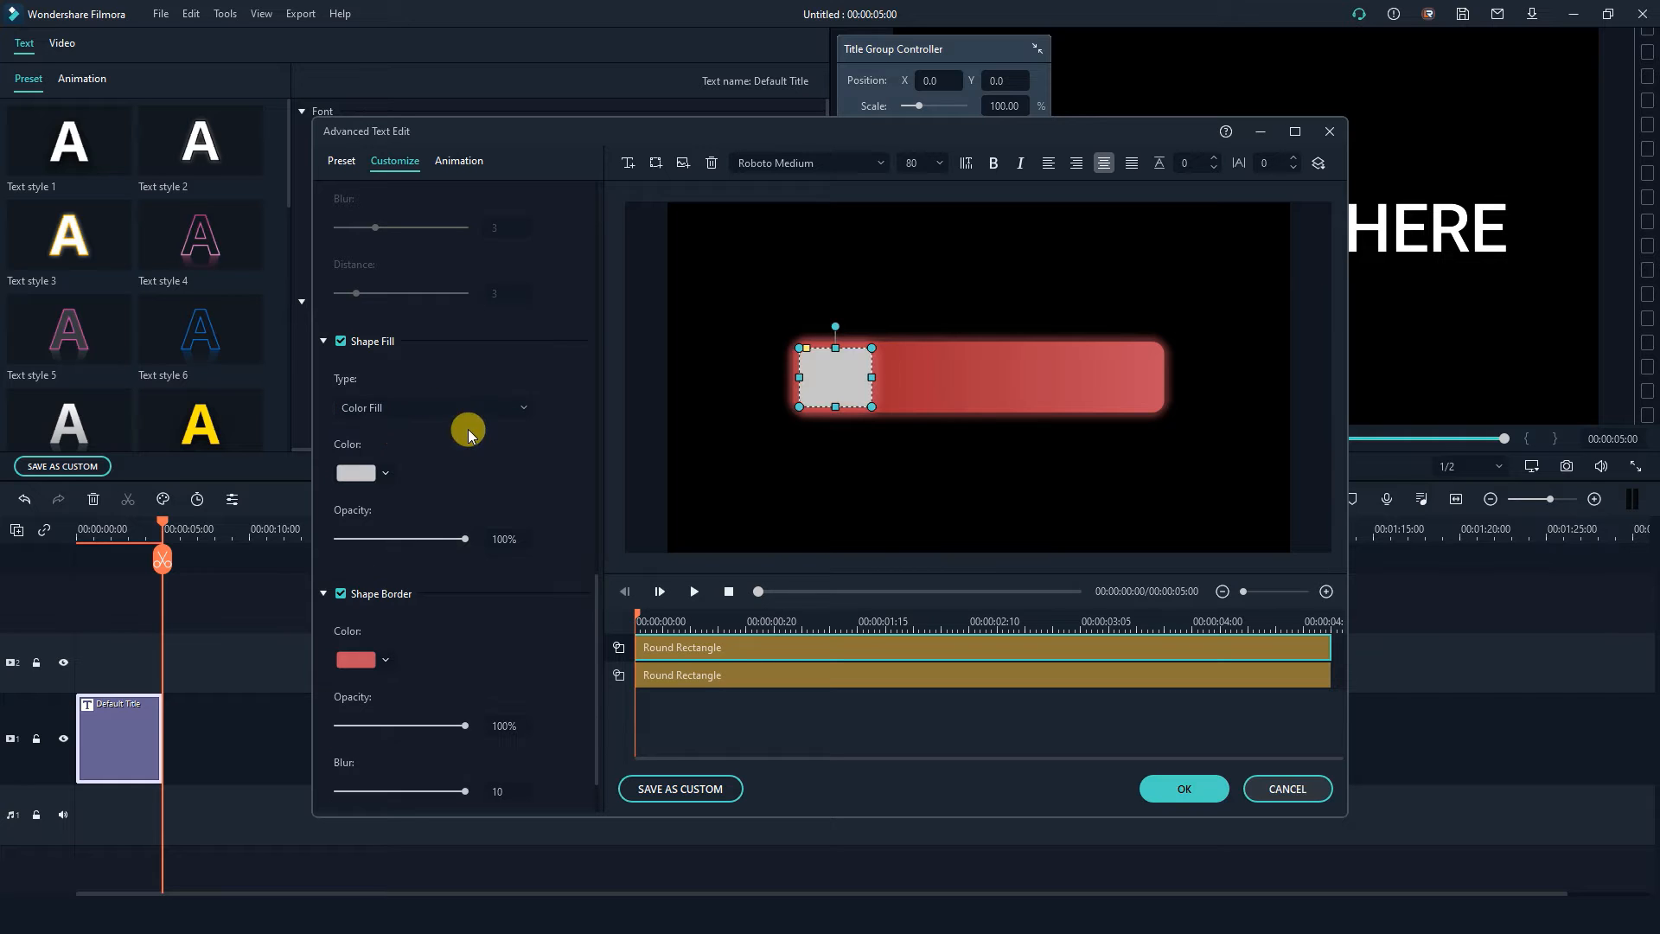
left_click(386, 476)
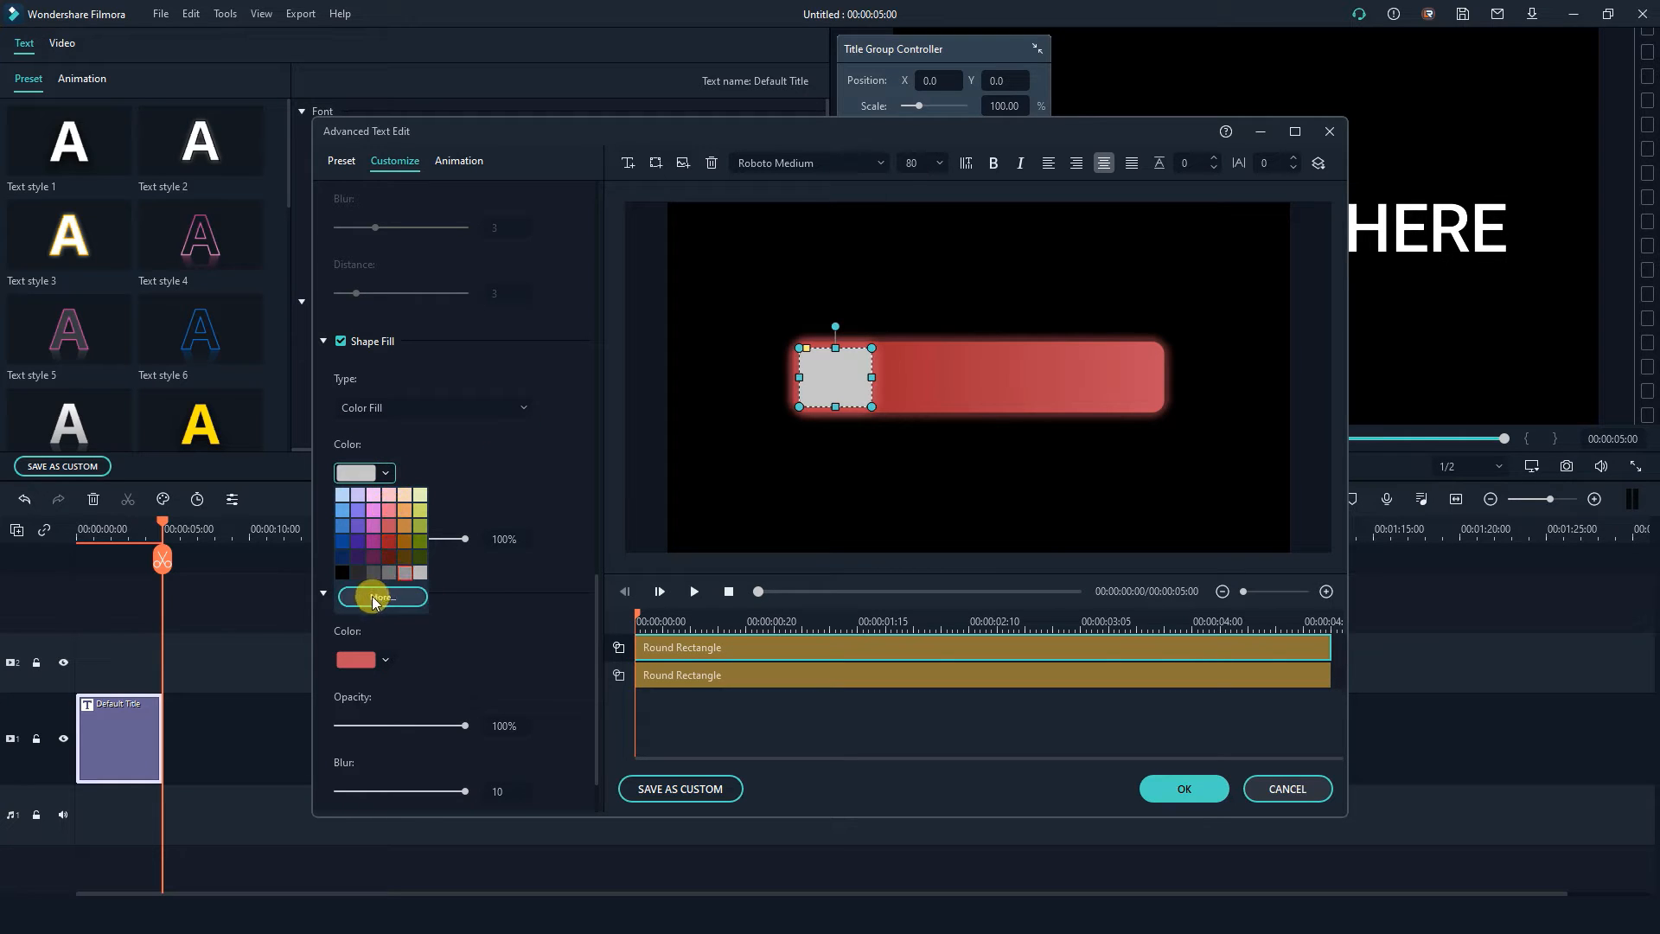
left_click(402, 604)
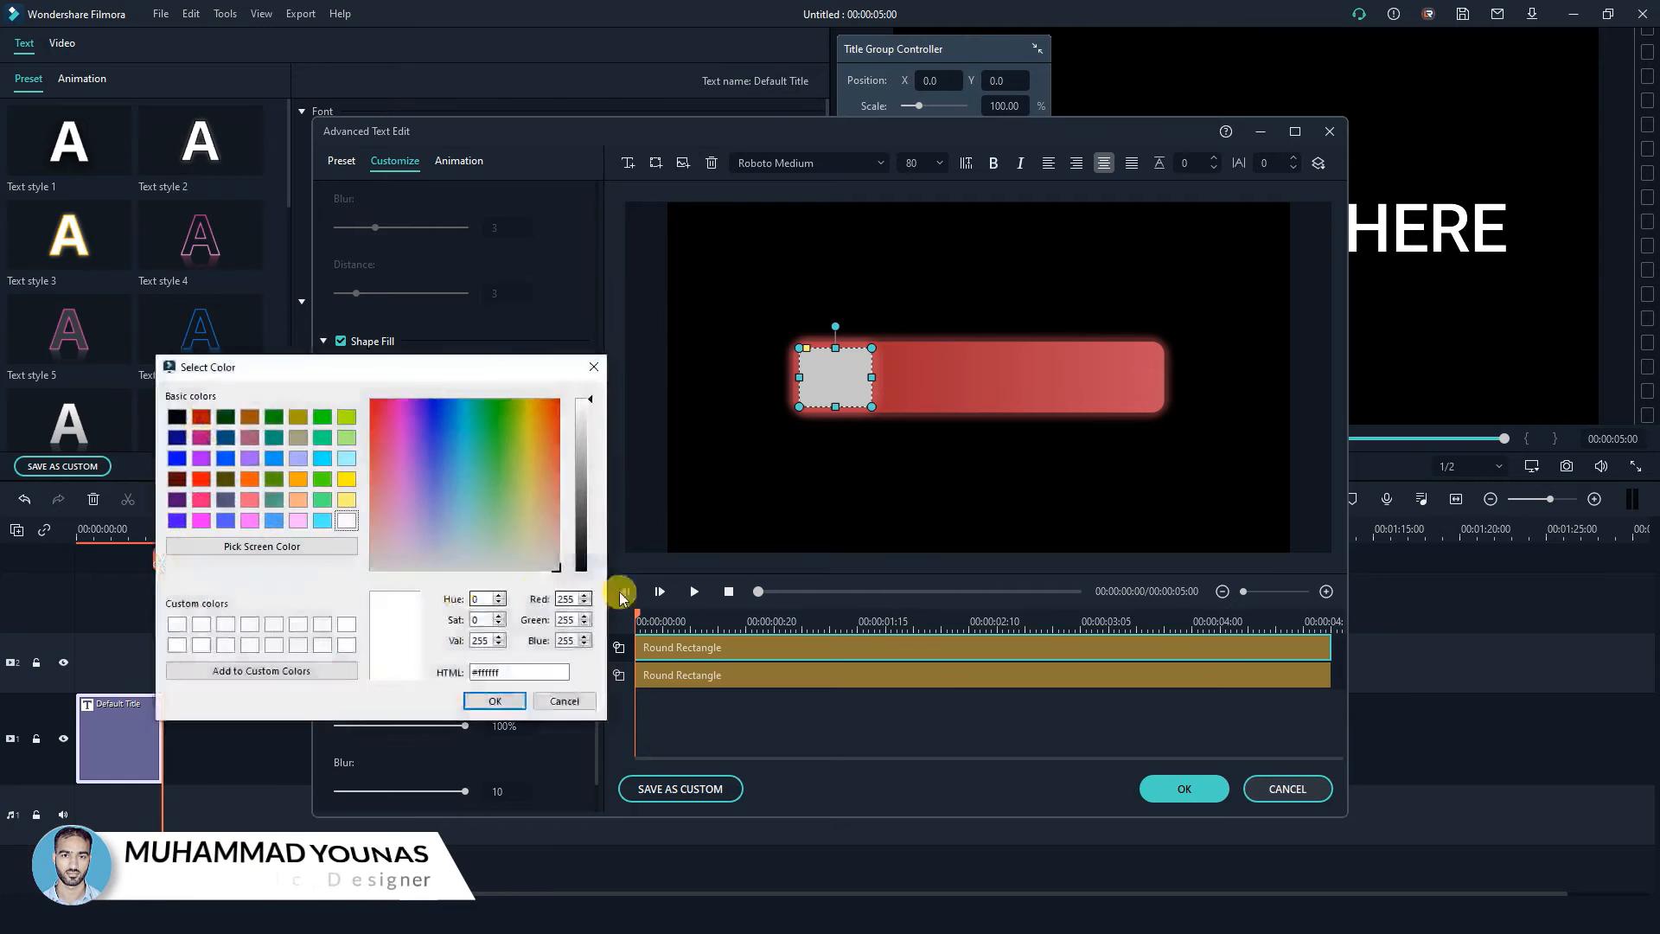
left_click(495, 700)
left_click(921, 473)
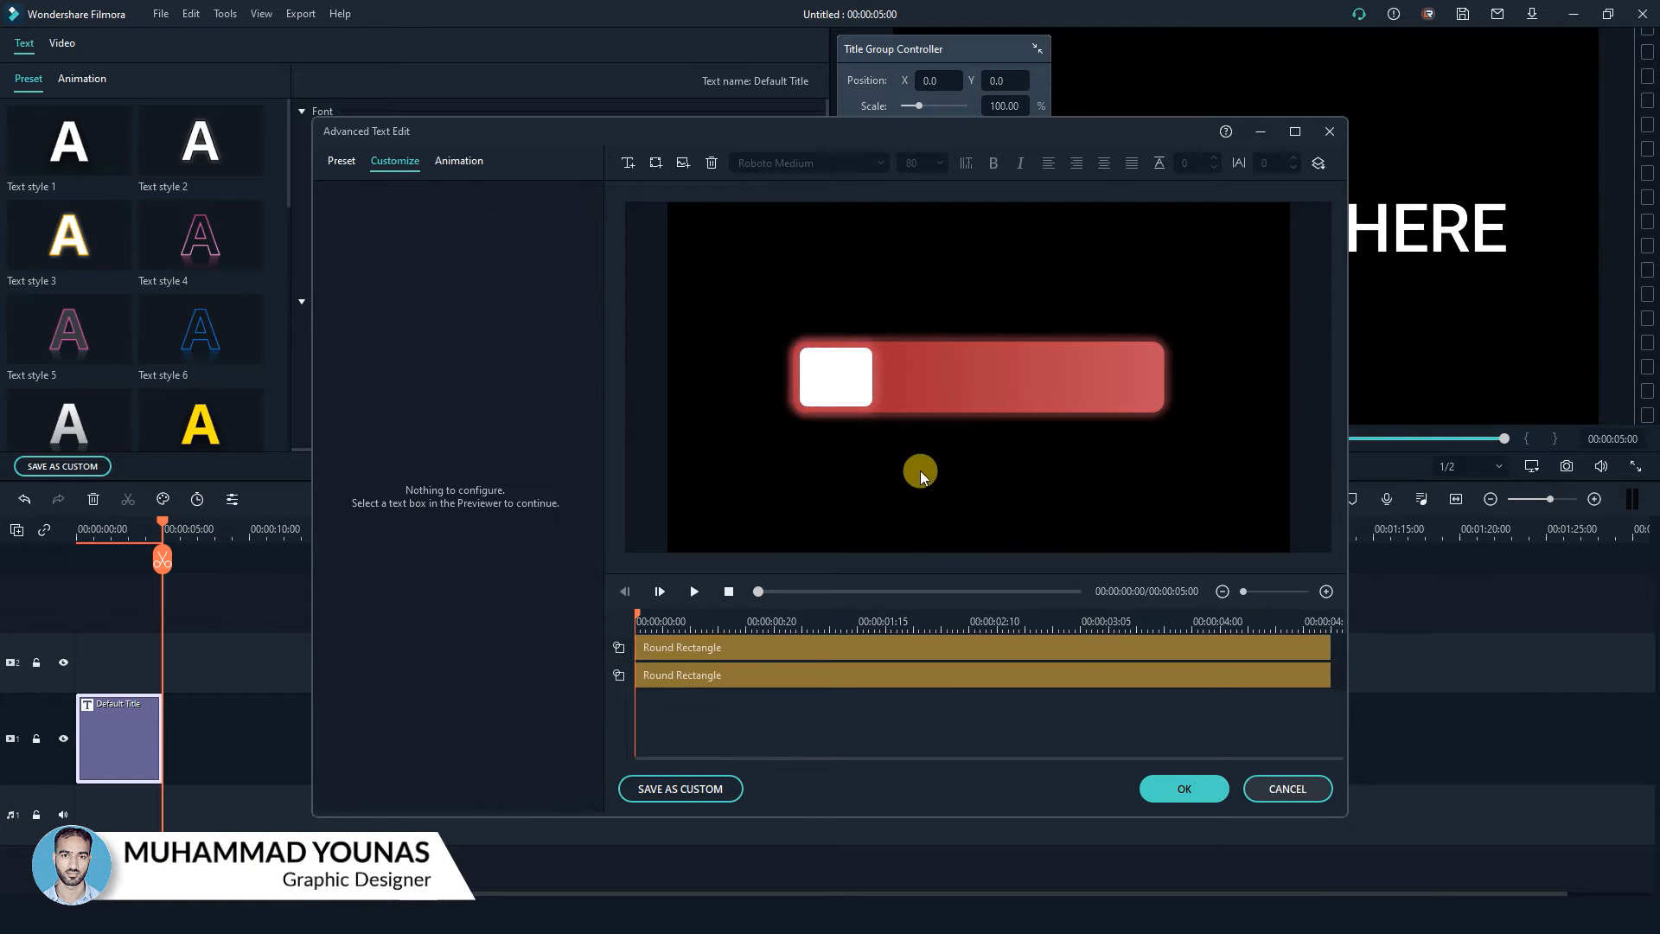
Center the white box in the frame, and nudge it horizontally back to just inside the bar's left end.
left_click(849, 390)
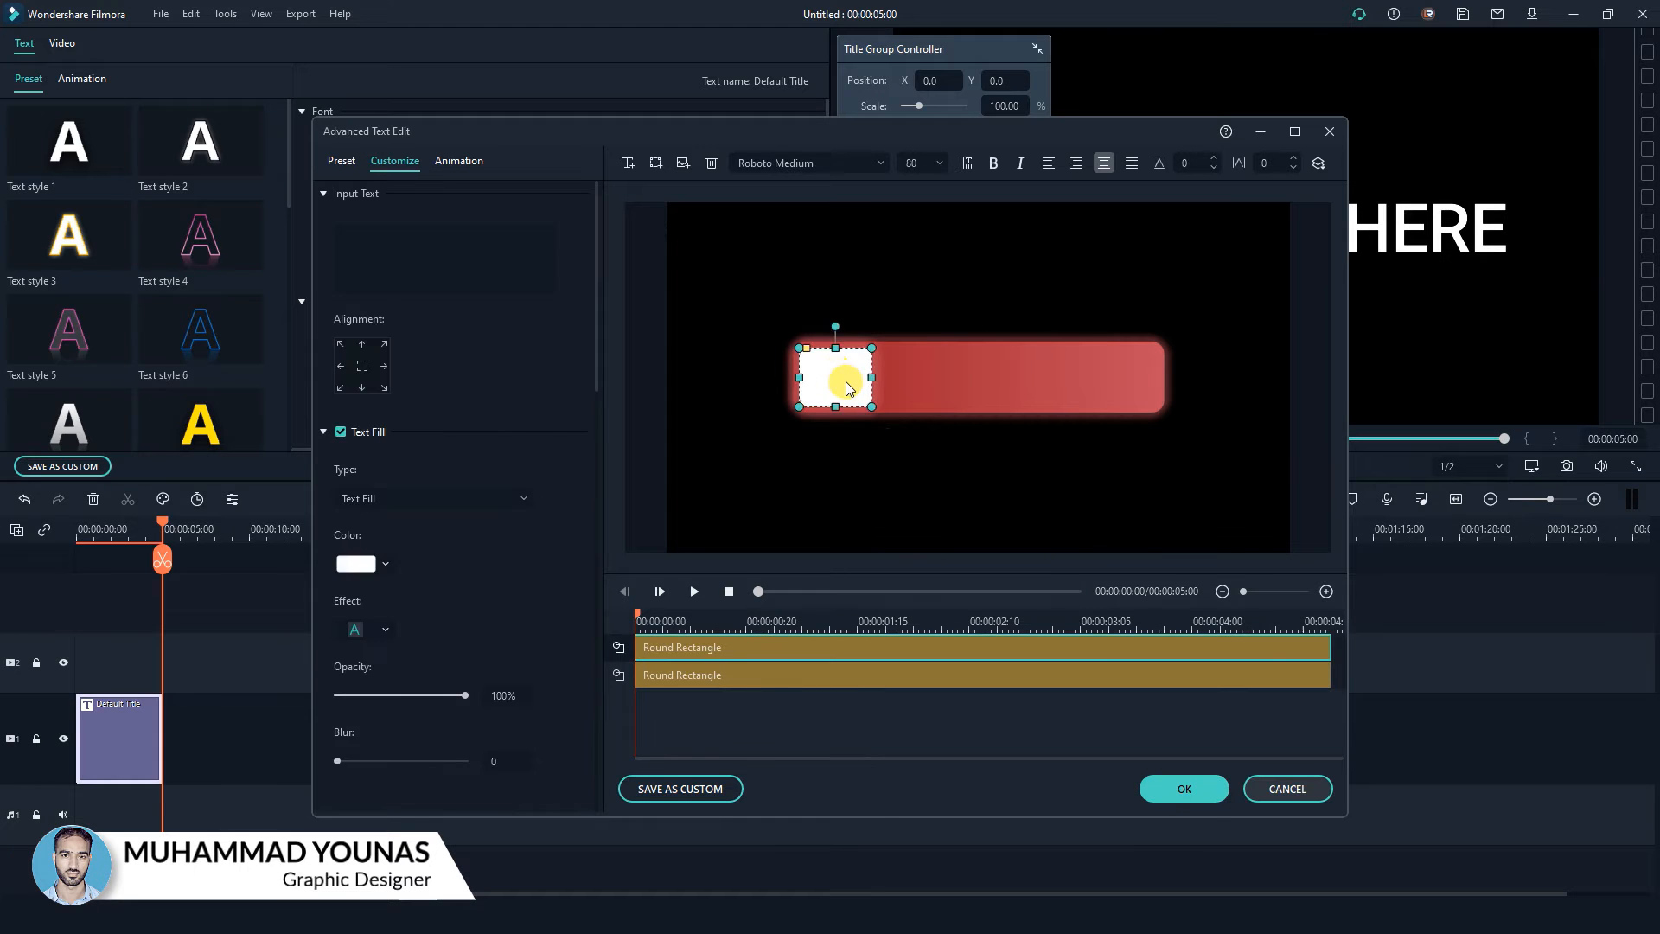
left_click(362, 367)
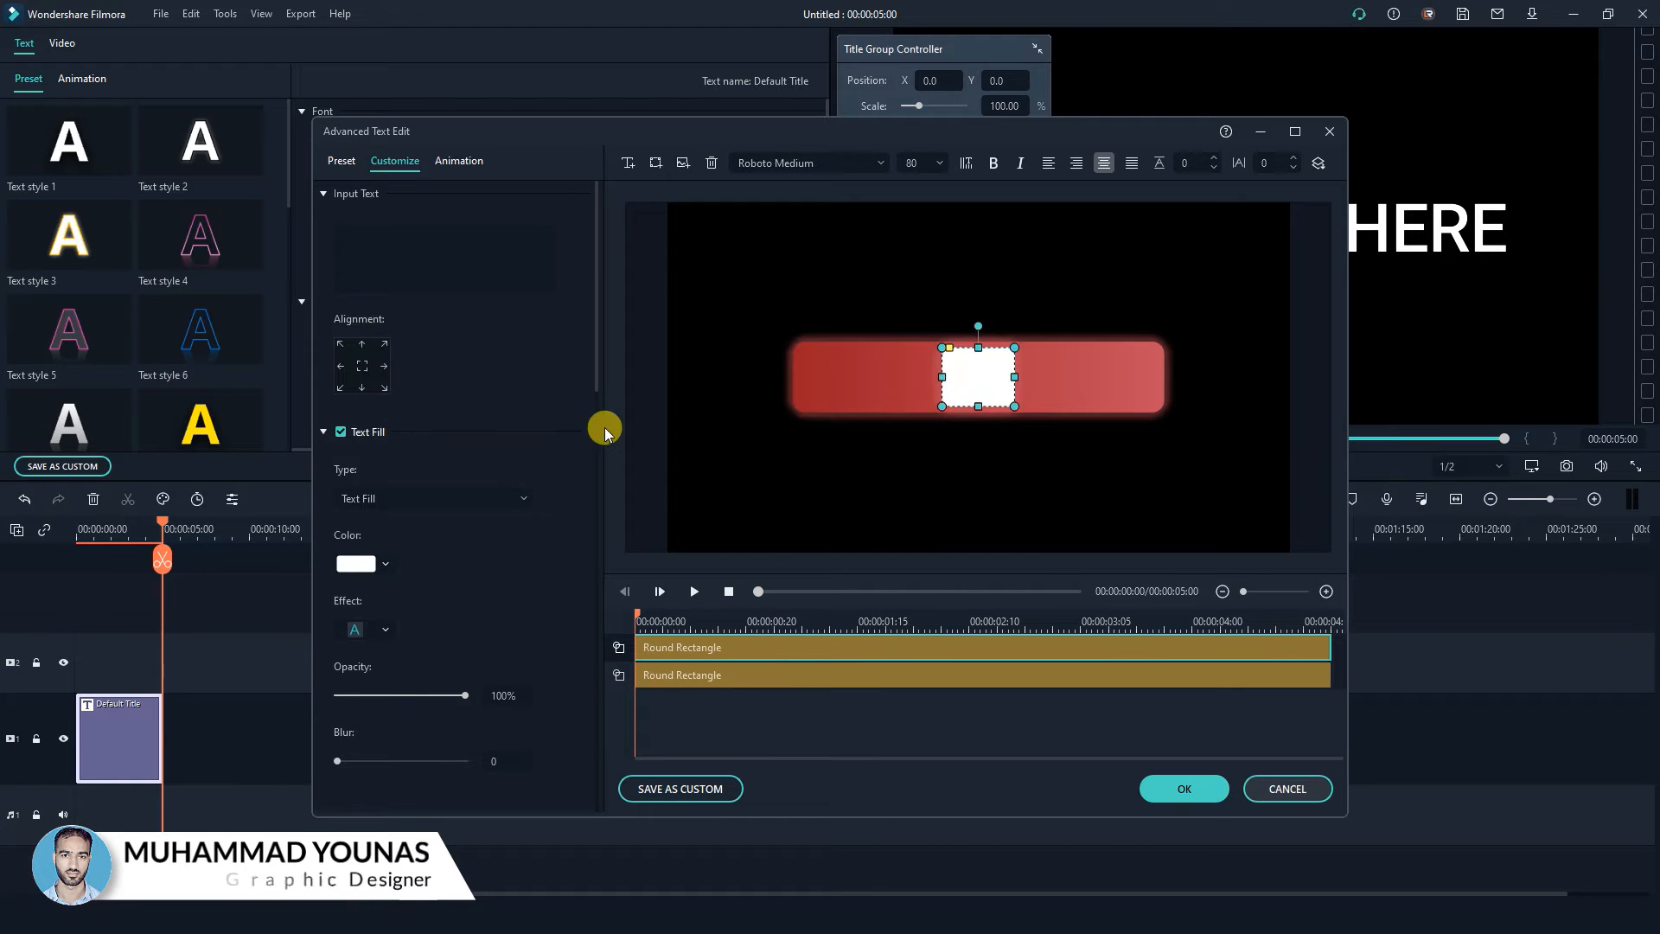
key("Left")
key("Left")
key("Left")
key("Left")
key("Left")
key("Left")
key("Left")
key("Left")
key("Left")
key("Left")
key("Left")
key("Left")
key("Left")
key("Left")
key("Left")
key("Left")
key("Left")
key("Left")
key("Left")
key("Left")
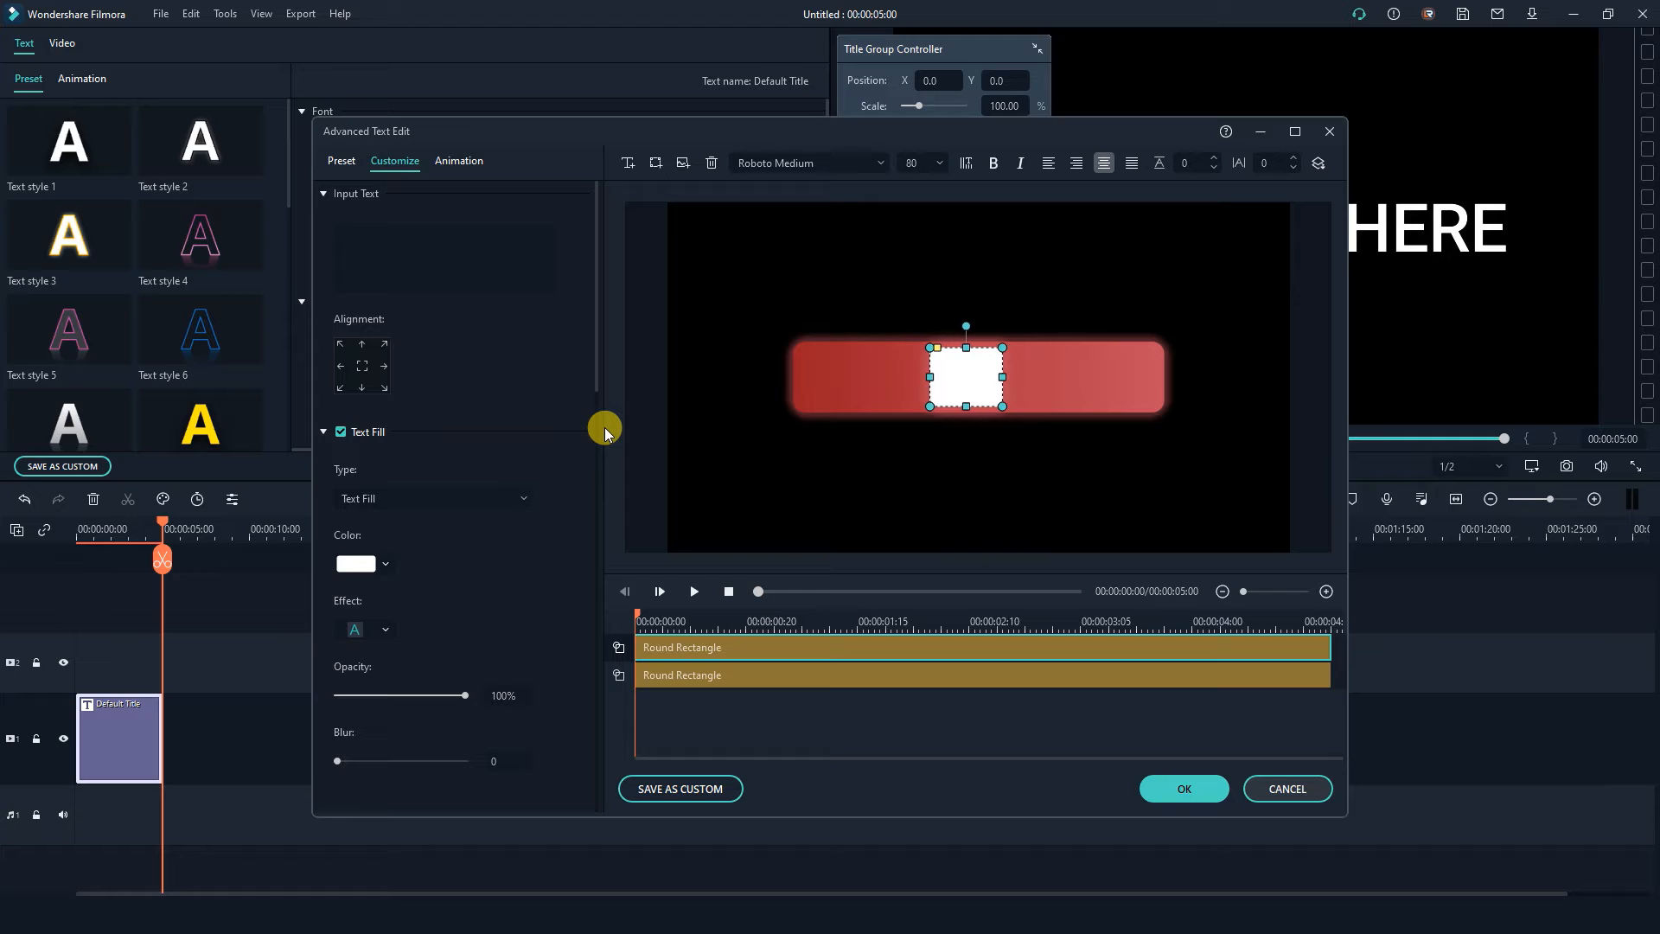
key("Left")
key("Left")
key("Left")
key("Left")
key("Left")
key("Left")
key("Left")
key("Left")
key("Left")
key("Left")
key("Left")
key("Left")
key("Left")
key("Left")
key("Left")
key("Left")
key("Left")
key("Left")
key("Left")
key("Left")
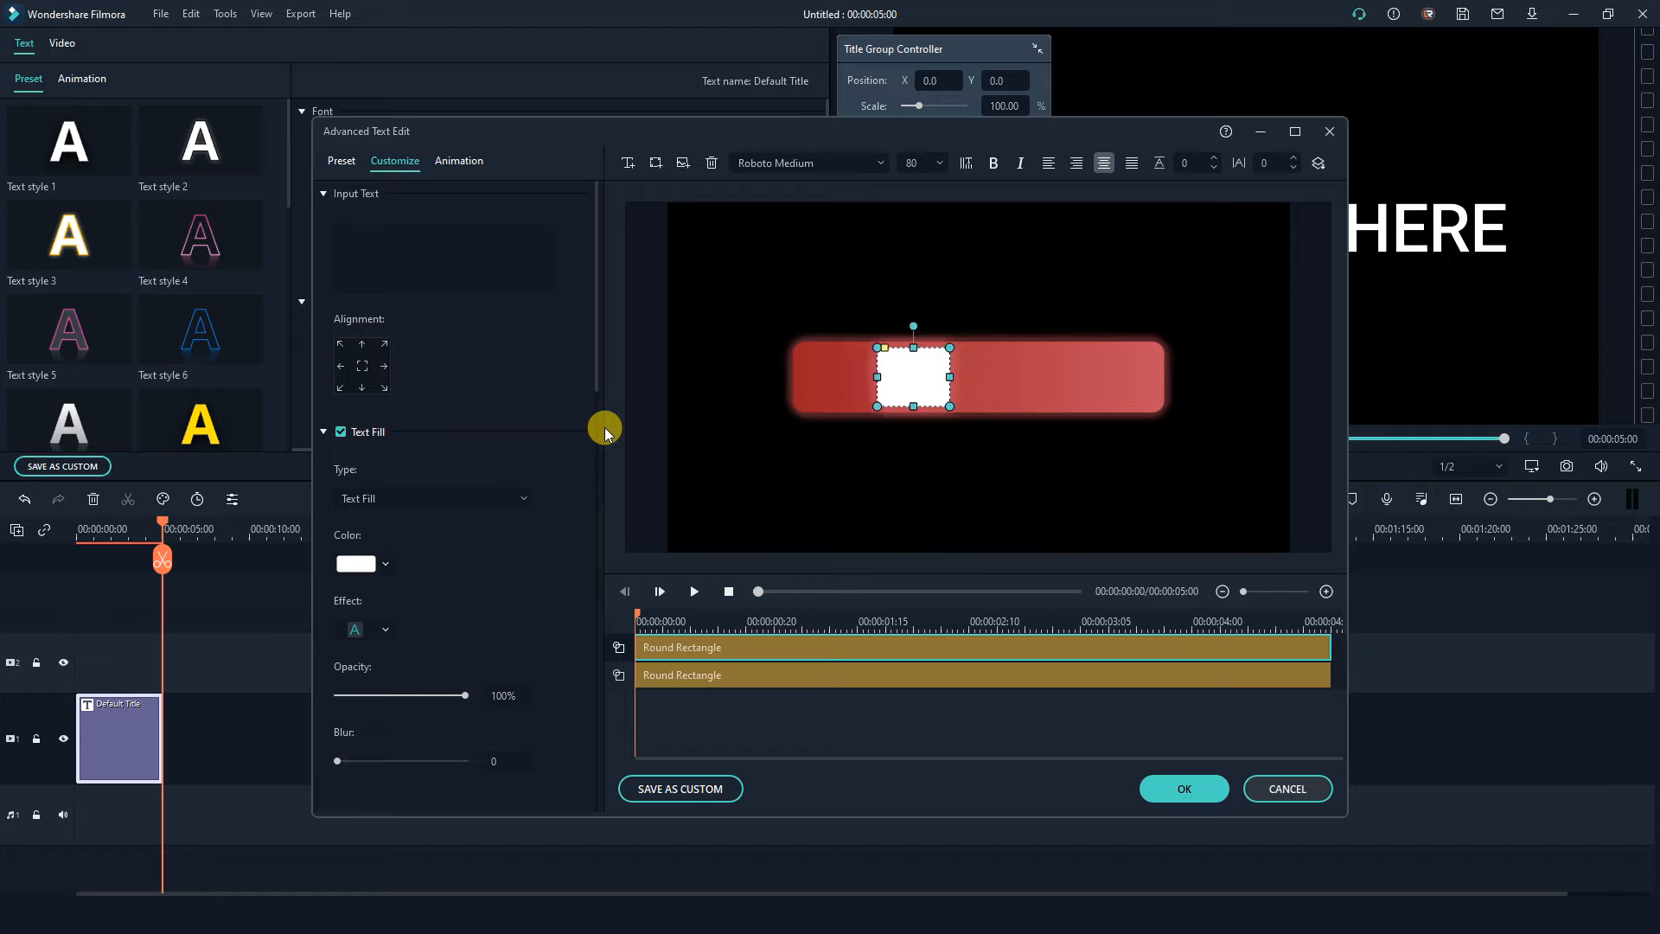
key("Left")
key("Left")
key("Left")
key("Left")
key("Left")
key("Left")
key("Left")
key("Left")
key("Left")
key("Left")
key("Left")
key("Left")
key("Left")
key("Left")
key("Left")
key("Left")
key("Left")
key("Left")
key("Left")
key("Left")
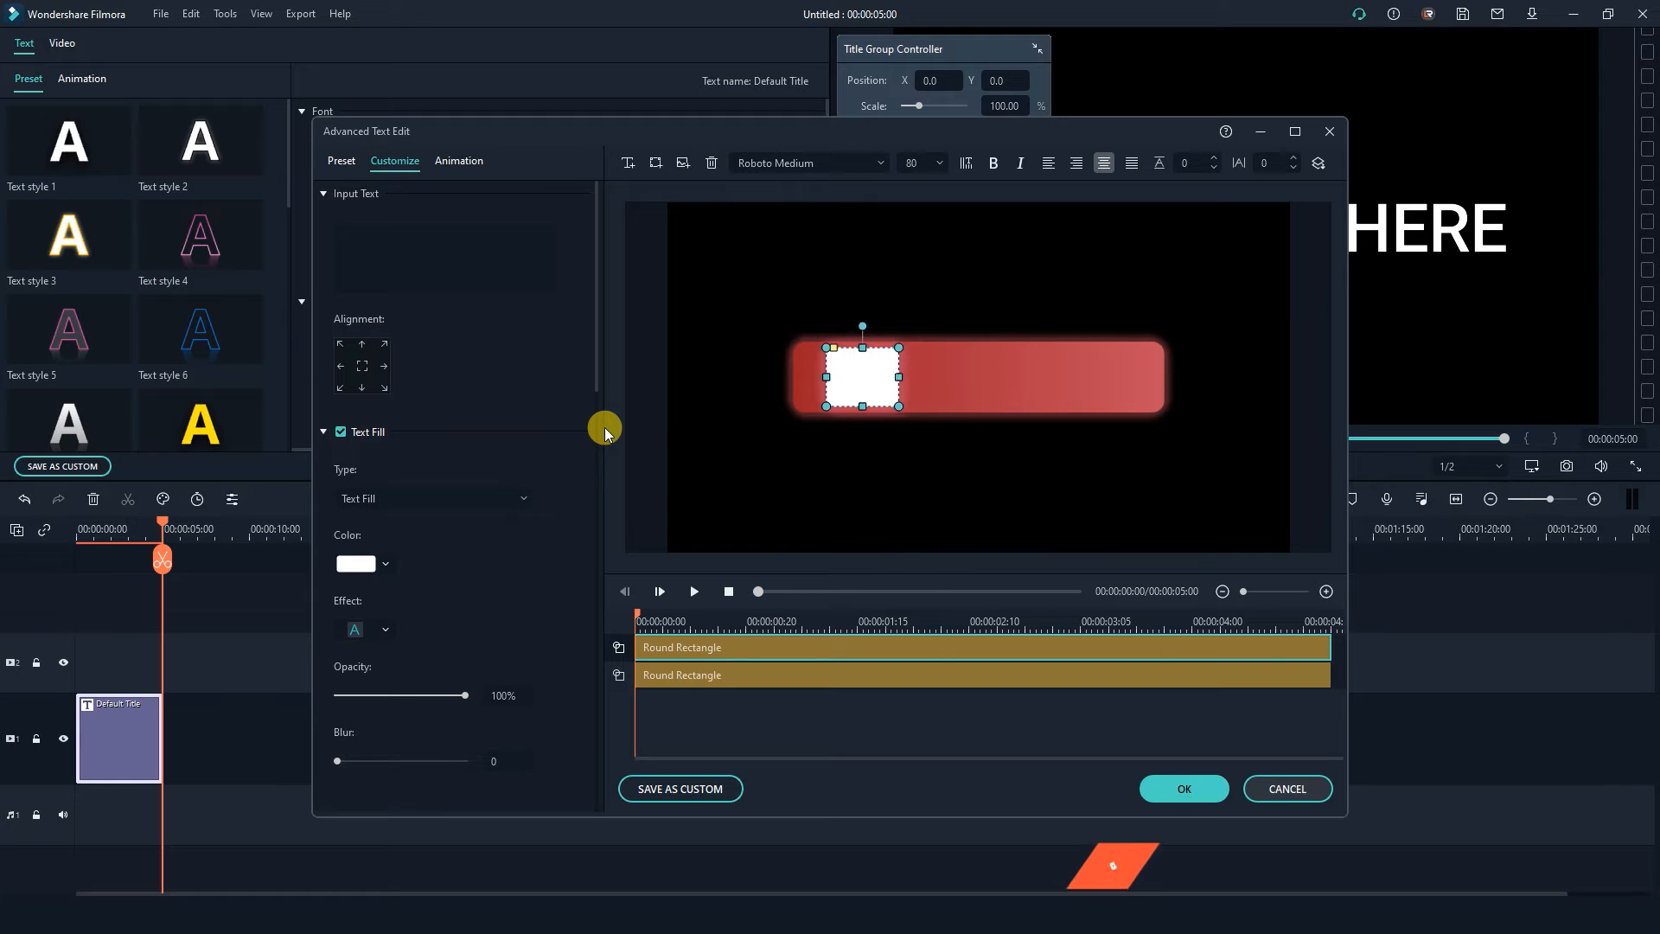
key("Left")
key("Left")
key("Left")
key("Left")
key("Left")
key("Left")
key("Left")
key("Left")
key("Left")
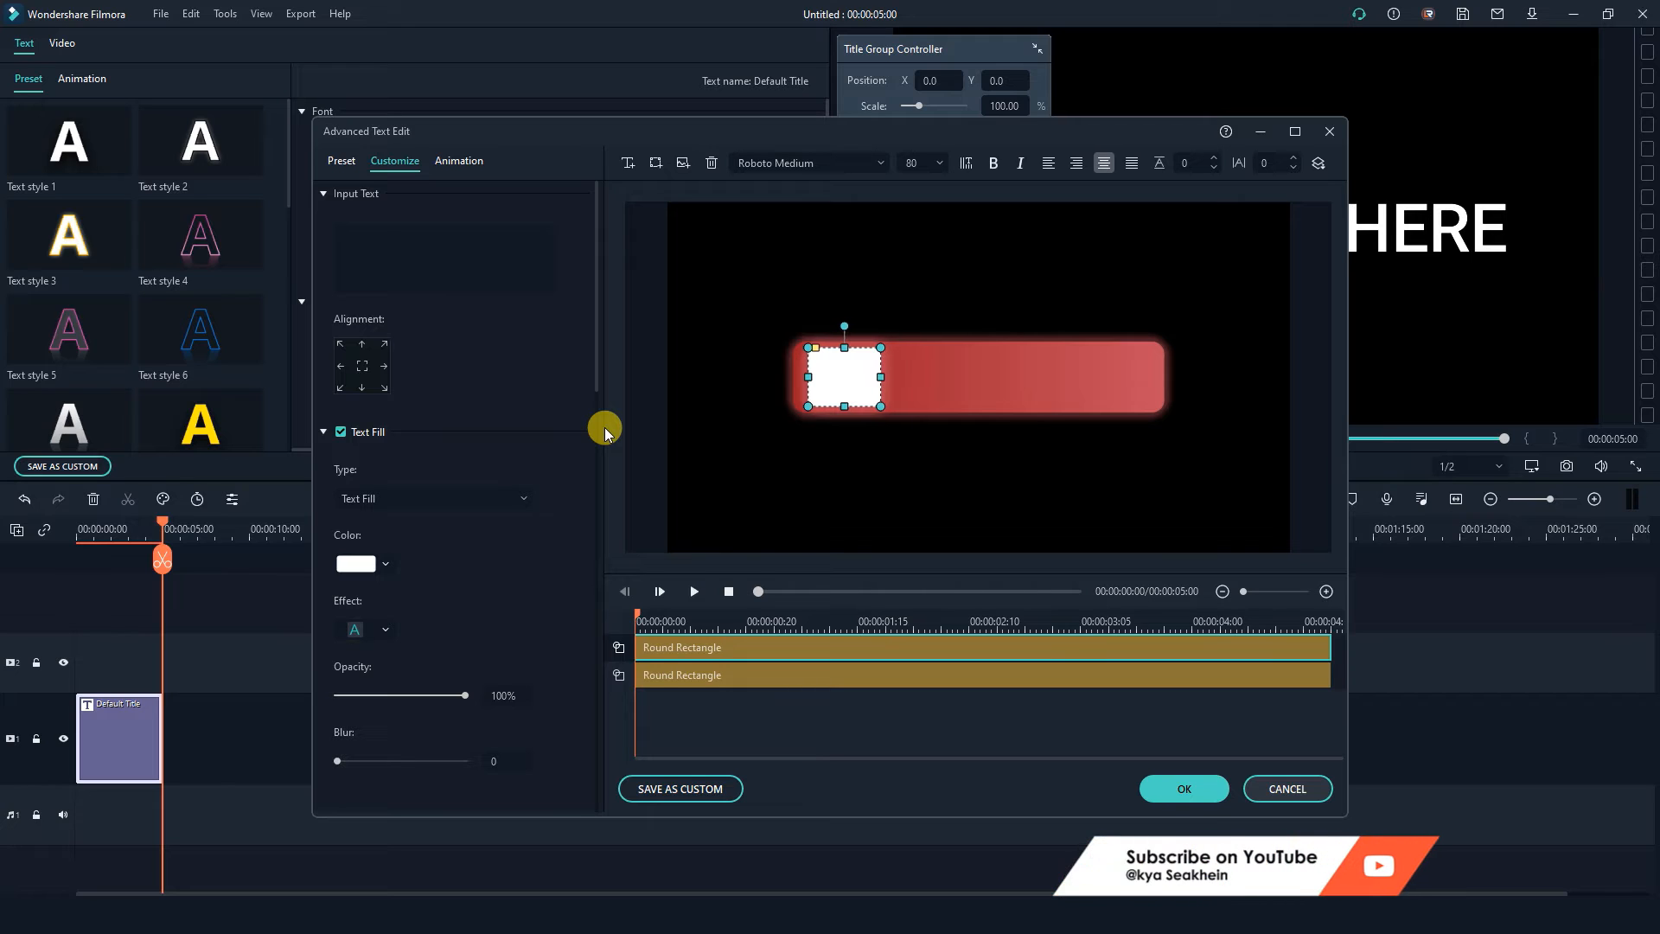
key("Left")
key("Left")
key("Left")
key("Left")
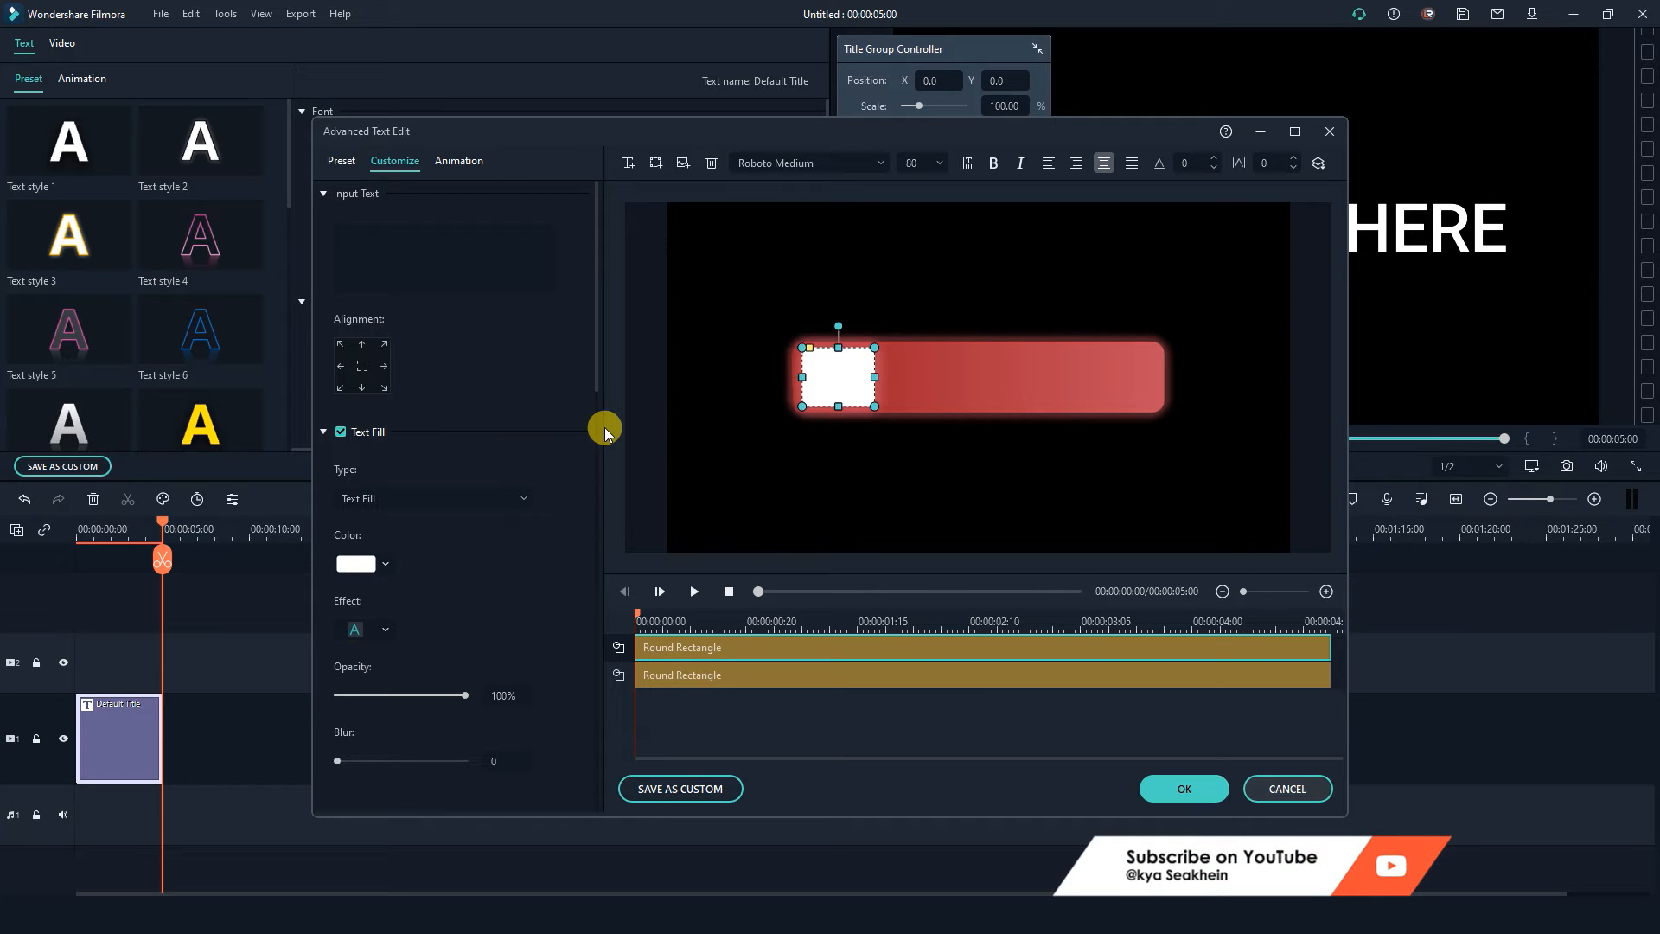
left_click(910, 475)
left_click(1009, 370)
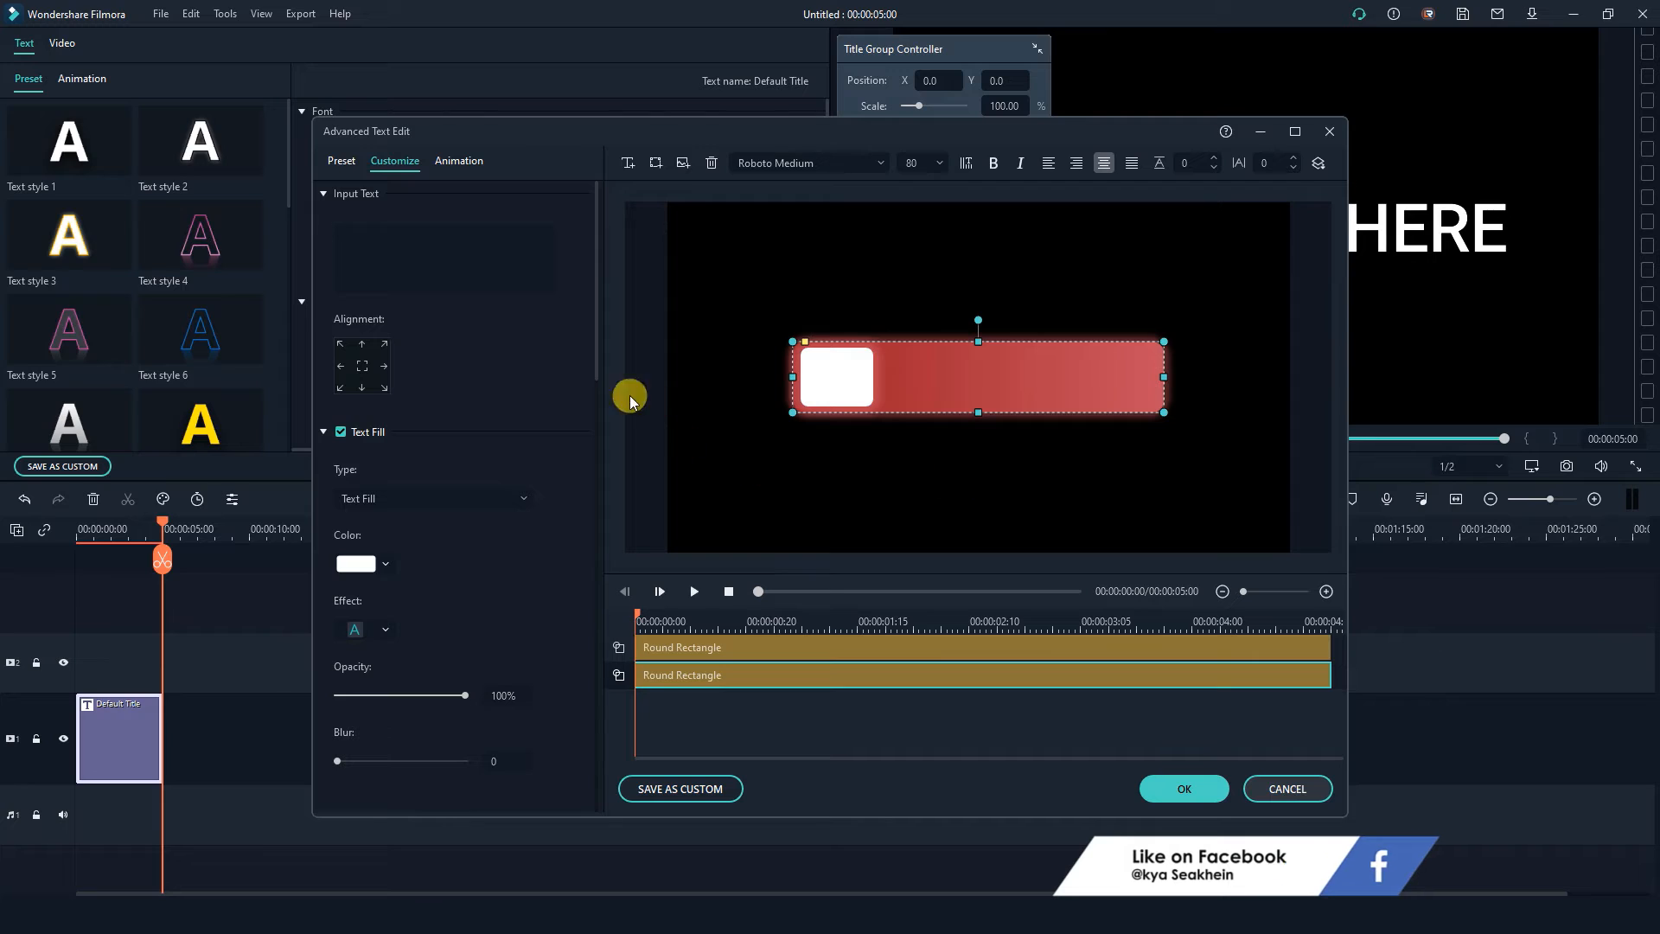
left_click(845, 469)
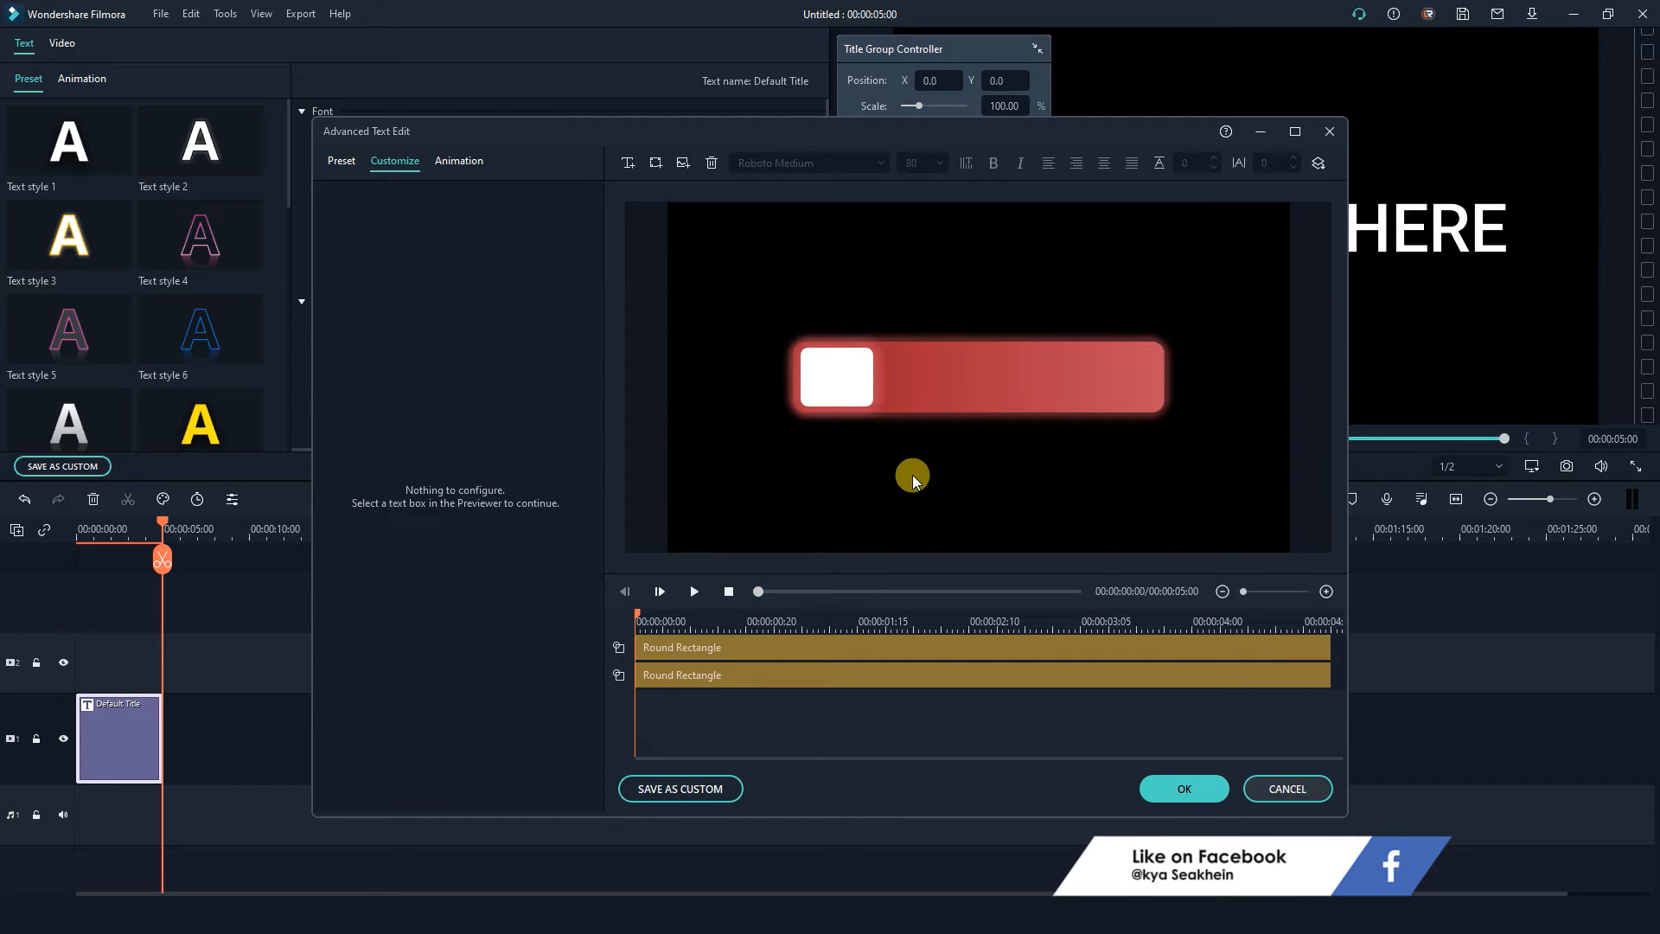
Add a text box over the bar and replace its placeholder with "Subscribe on Youtube".
left_click(629, 164)
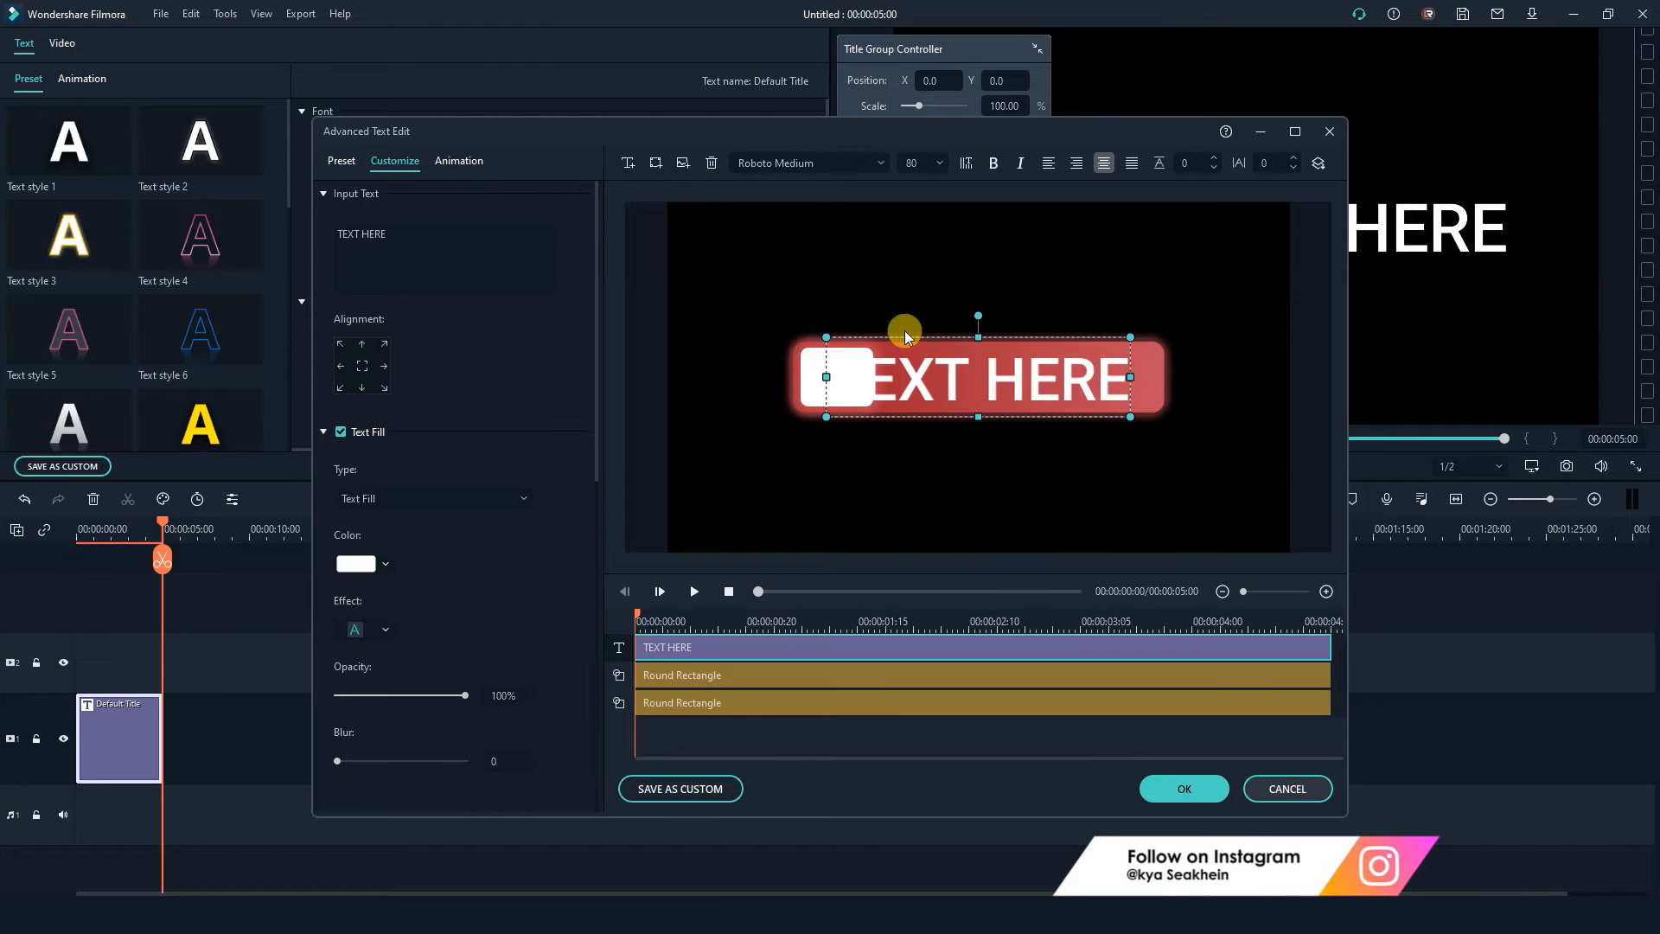
double_click(936, 369)
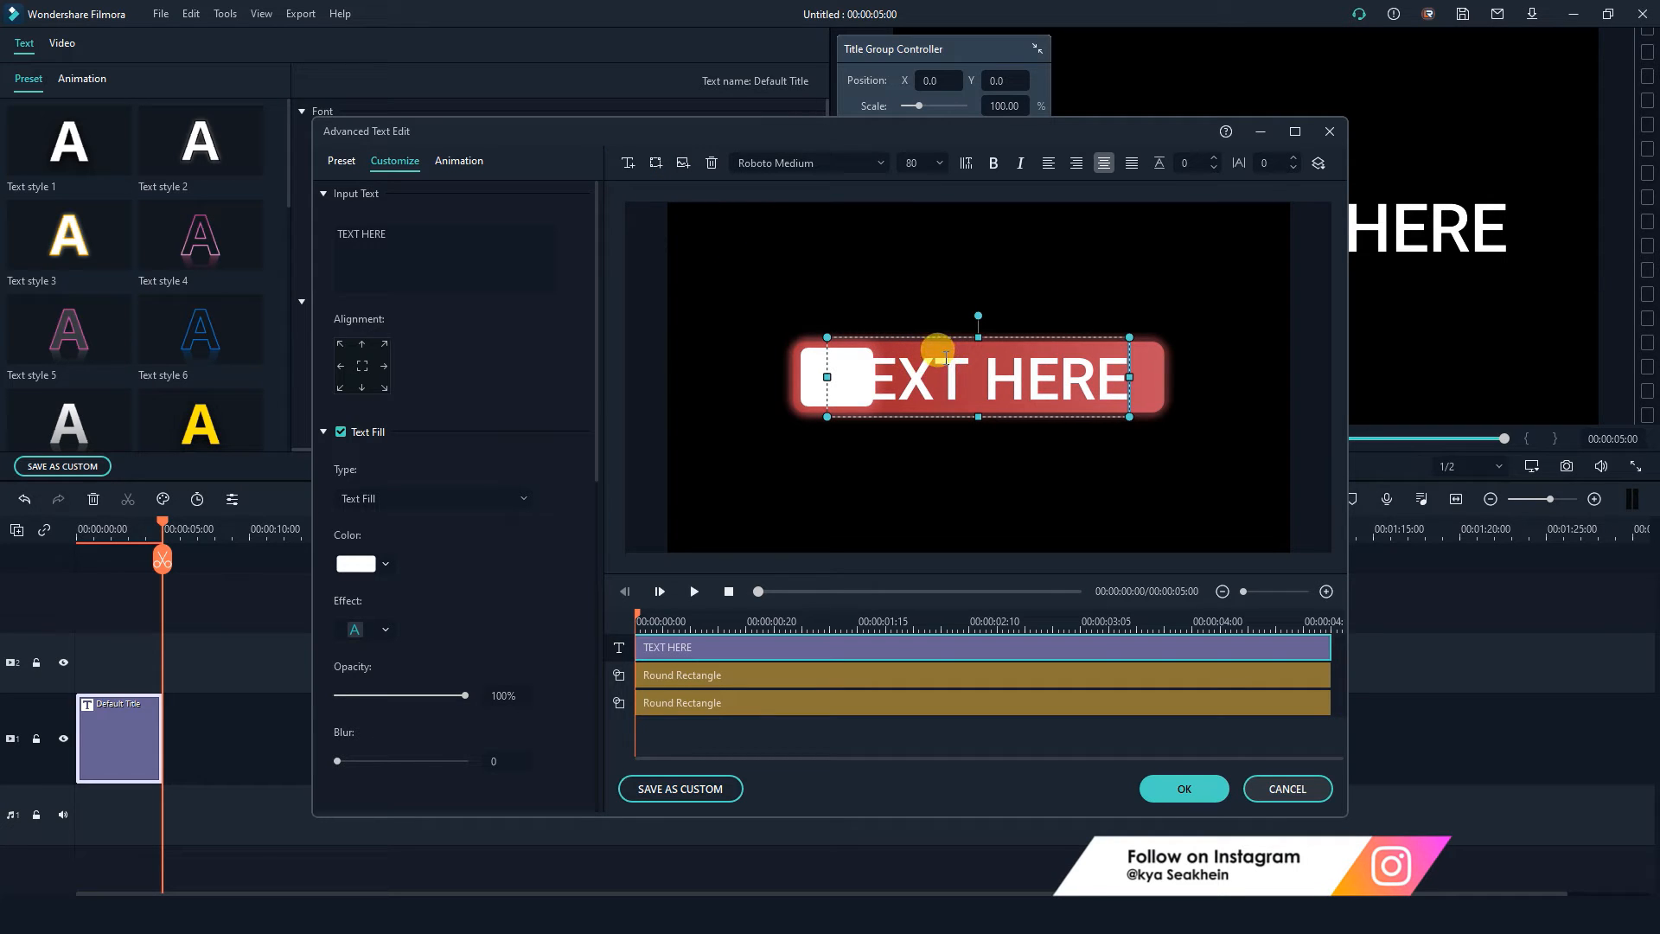
key("BackSpace")
key("BackSpace")
key("BackSpace")
key("BackSpace")
key("BackSpace")
key("BackSpace")
key("BackSpace")
key("BackSpace")
key("BackSpace")
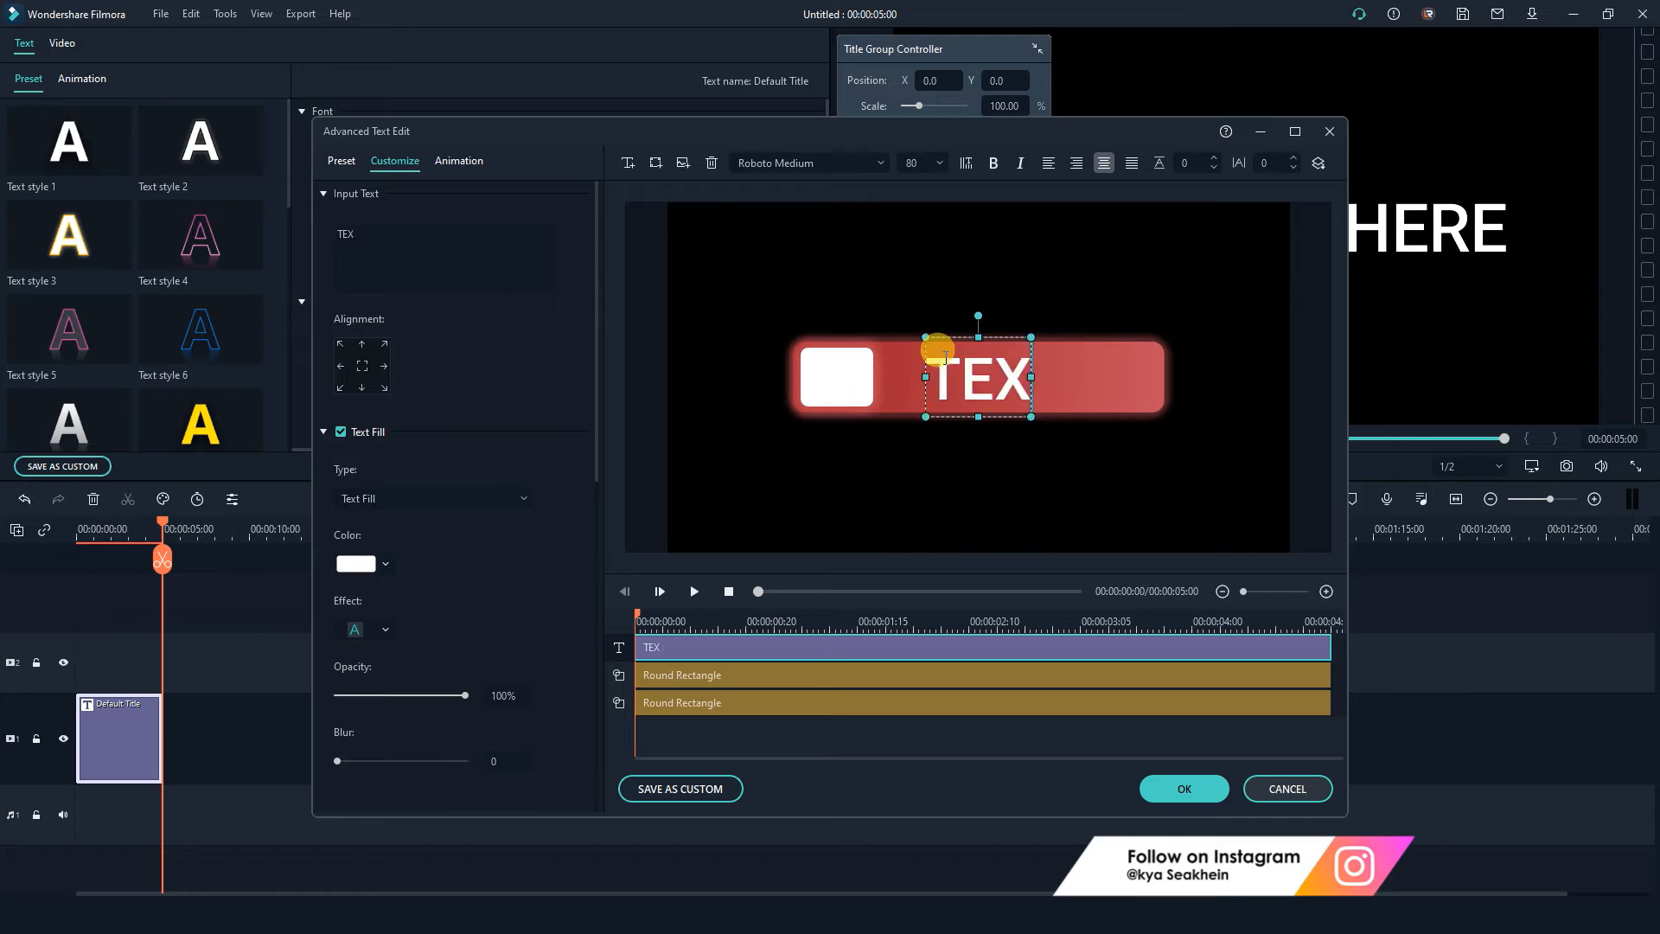
type("Subsc")
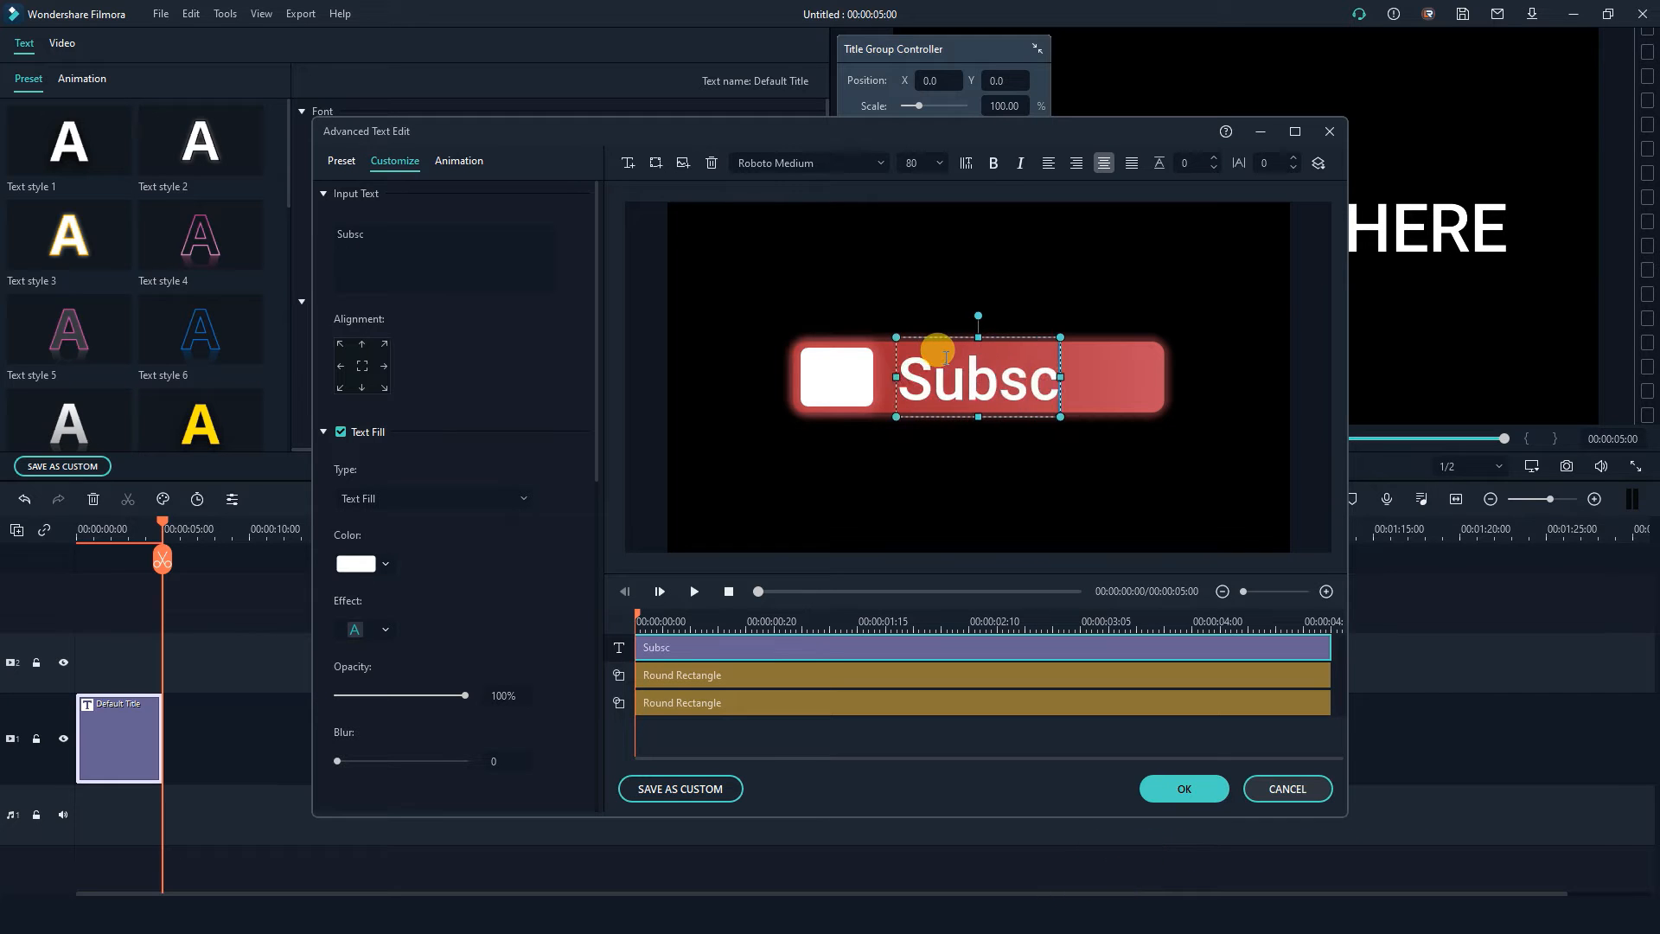
type("ribe")
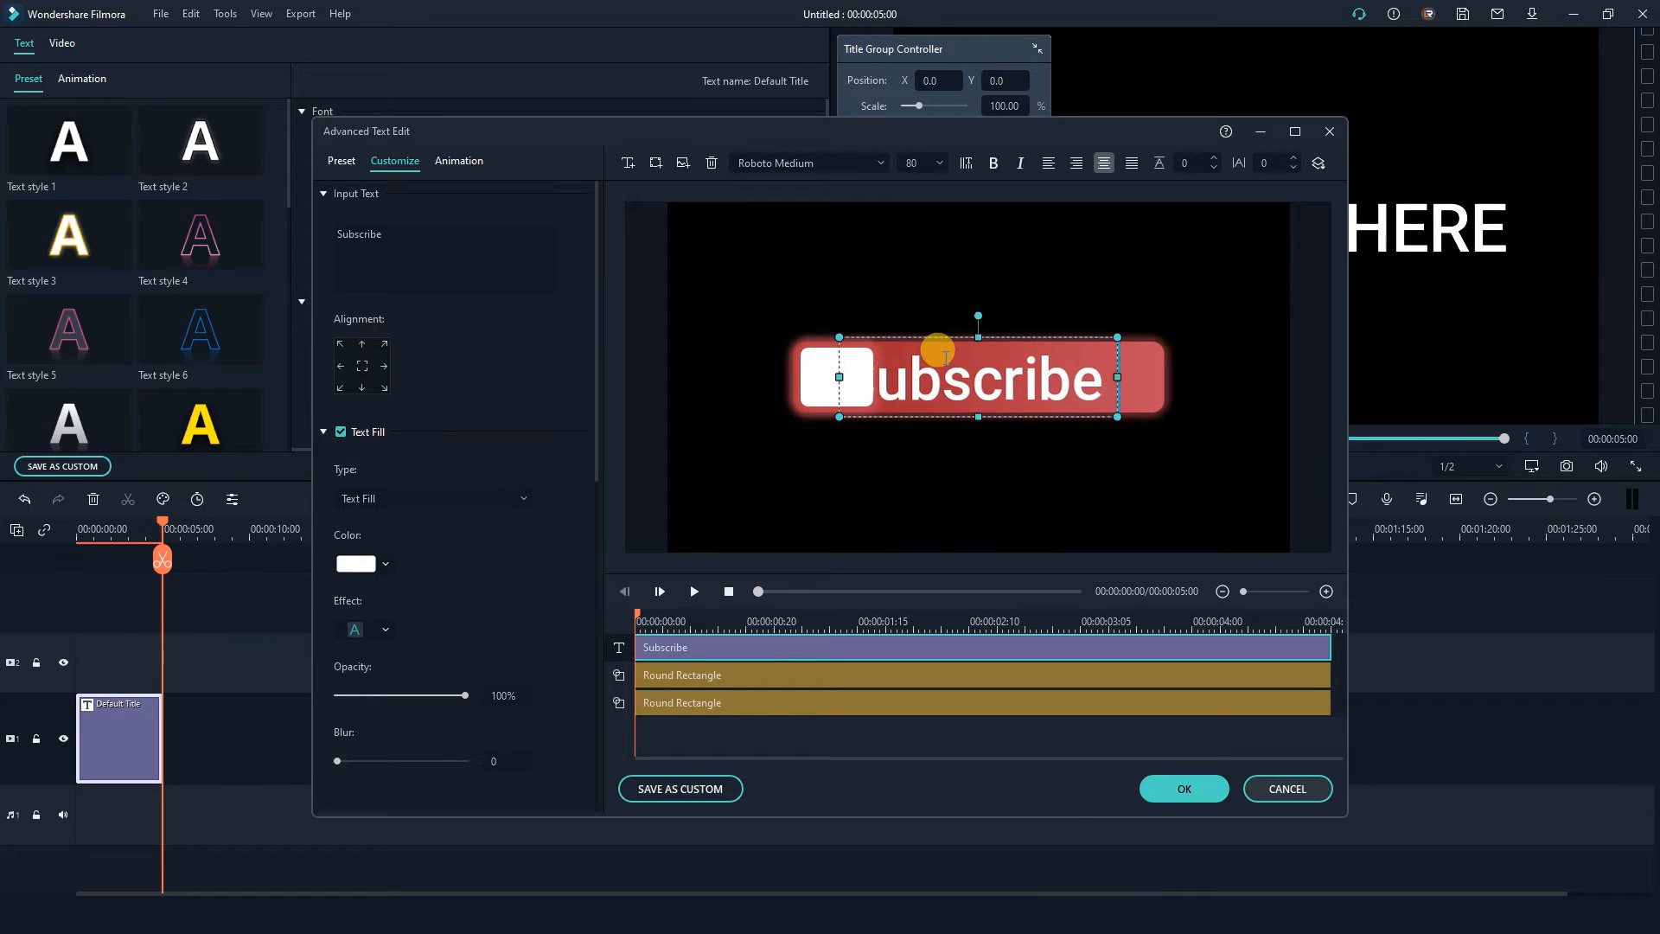
type(" on Youtube")
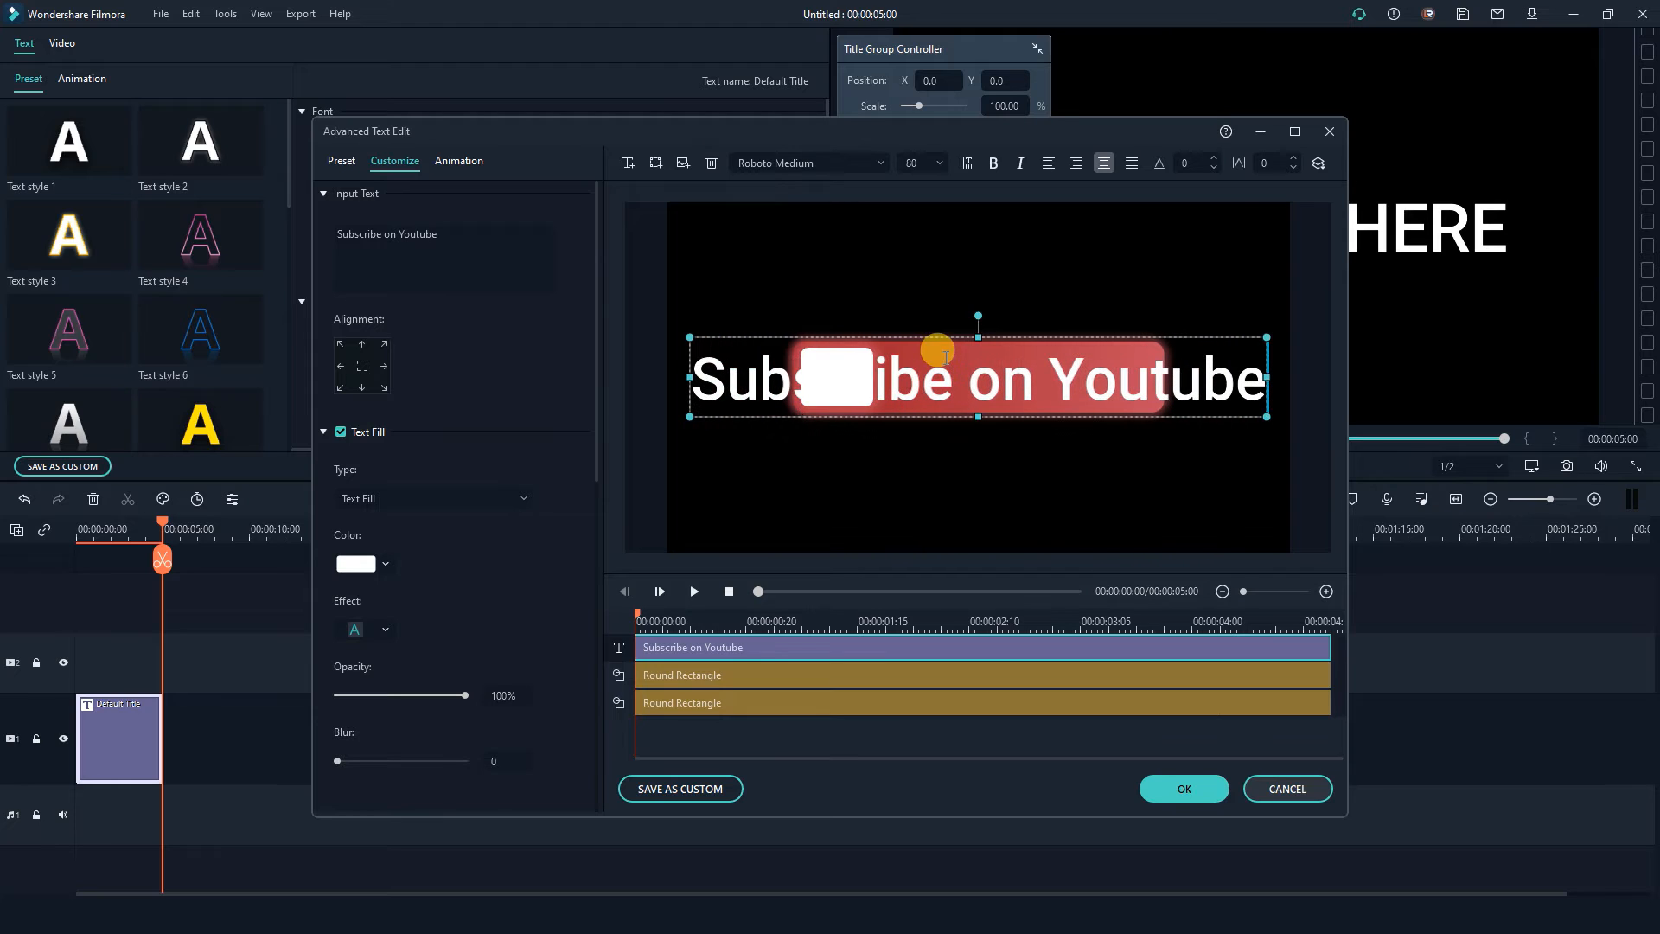
Set the whole "Subscribe on Youtube" text to font size 30 and character spacing 3.
key("ctrl+a")
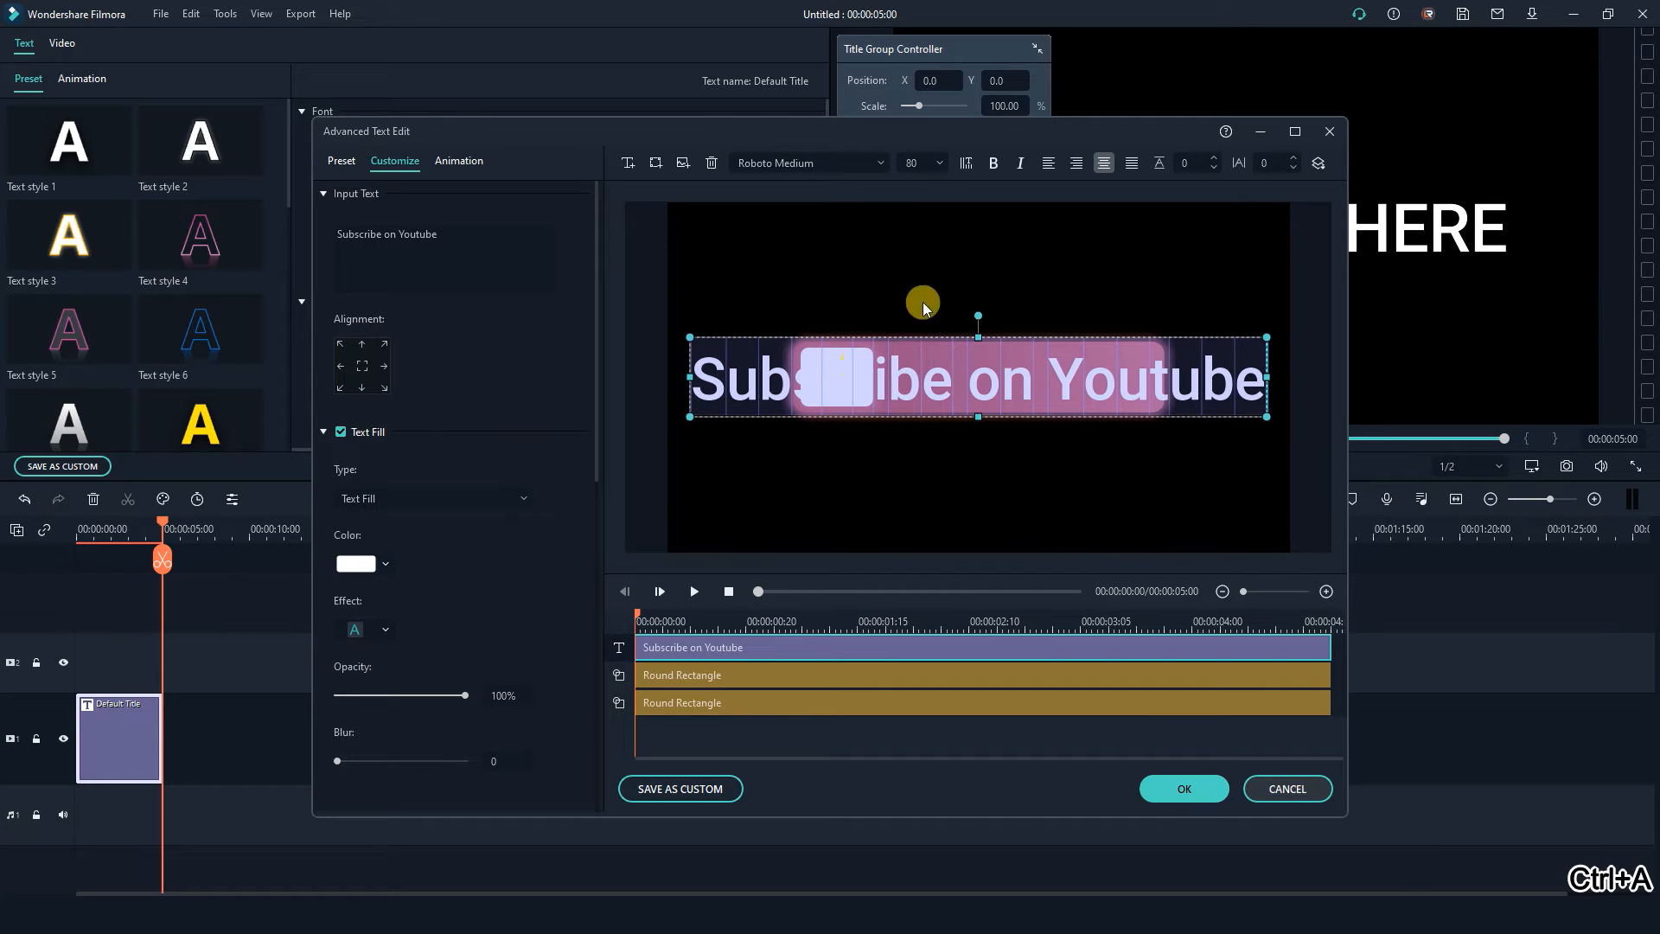
left_click(938, 162)
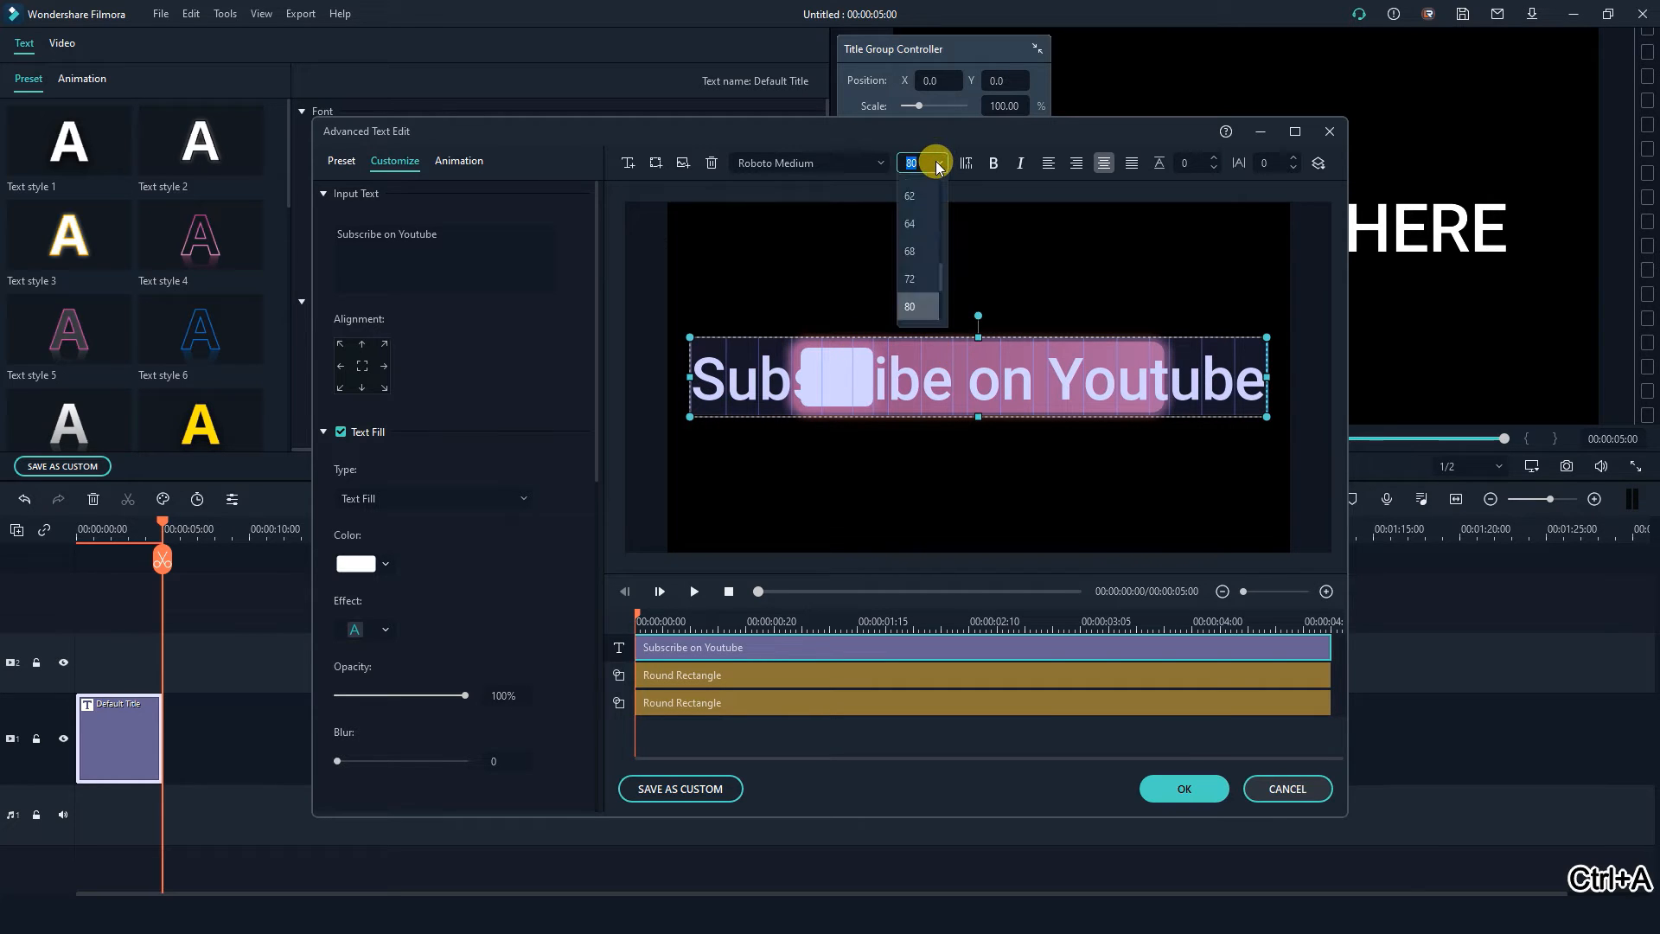
left_click(934, 251)
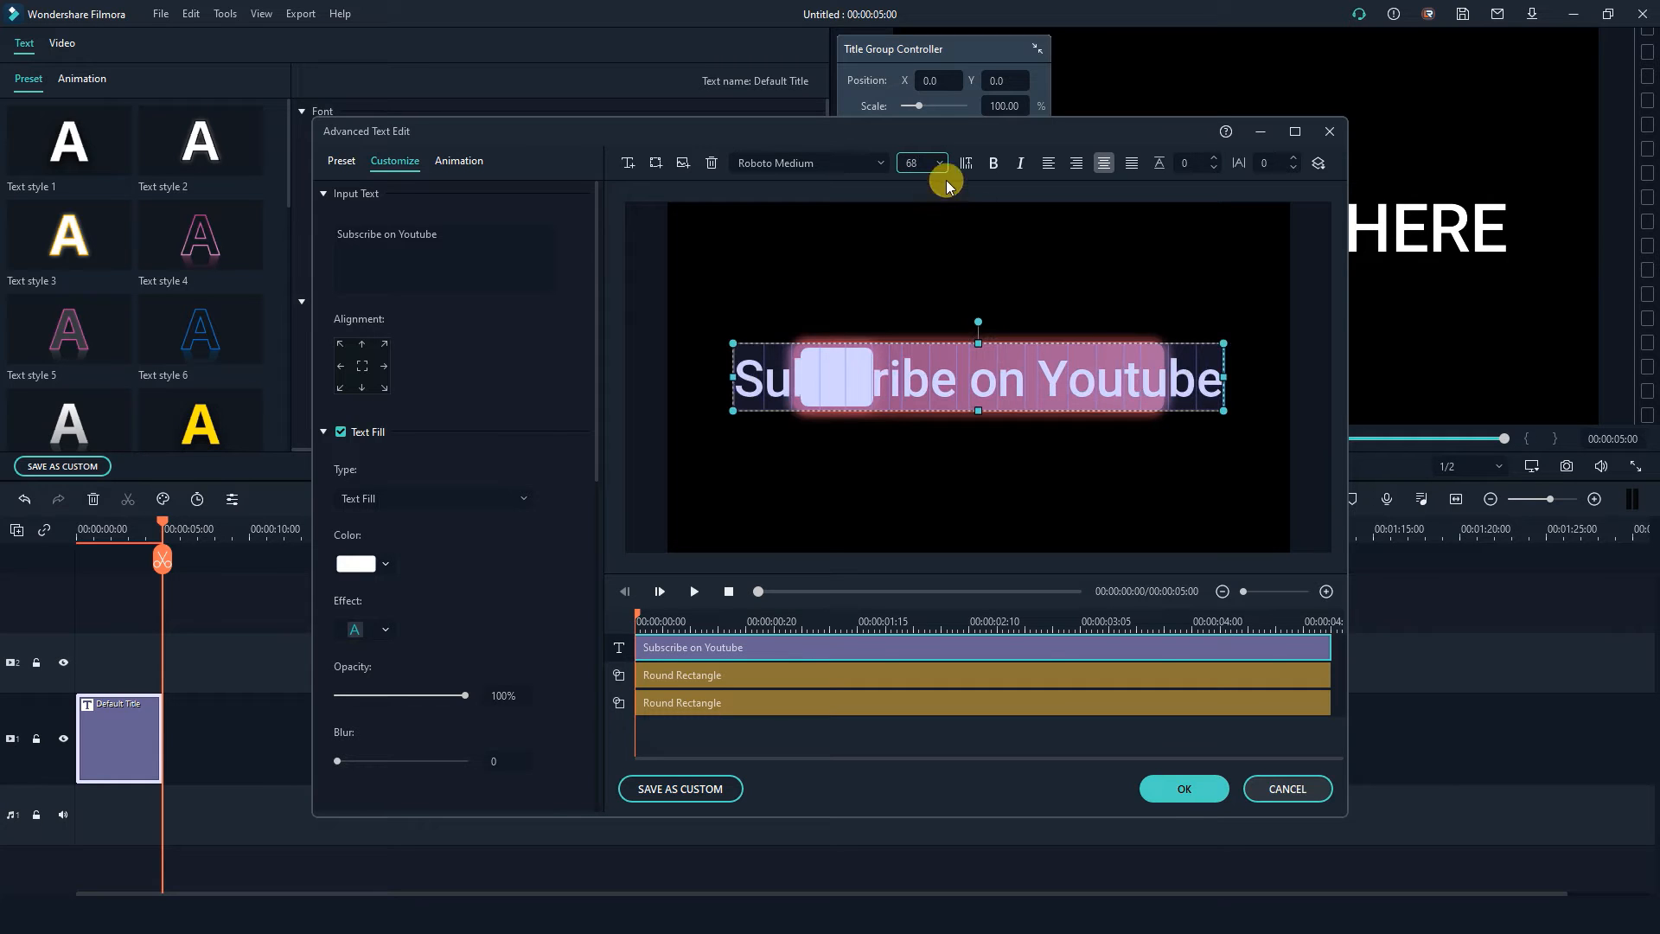
left_click(942, 169)
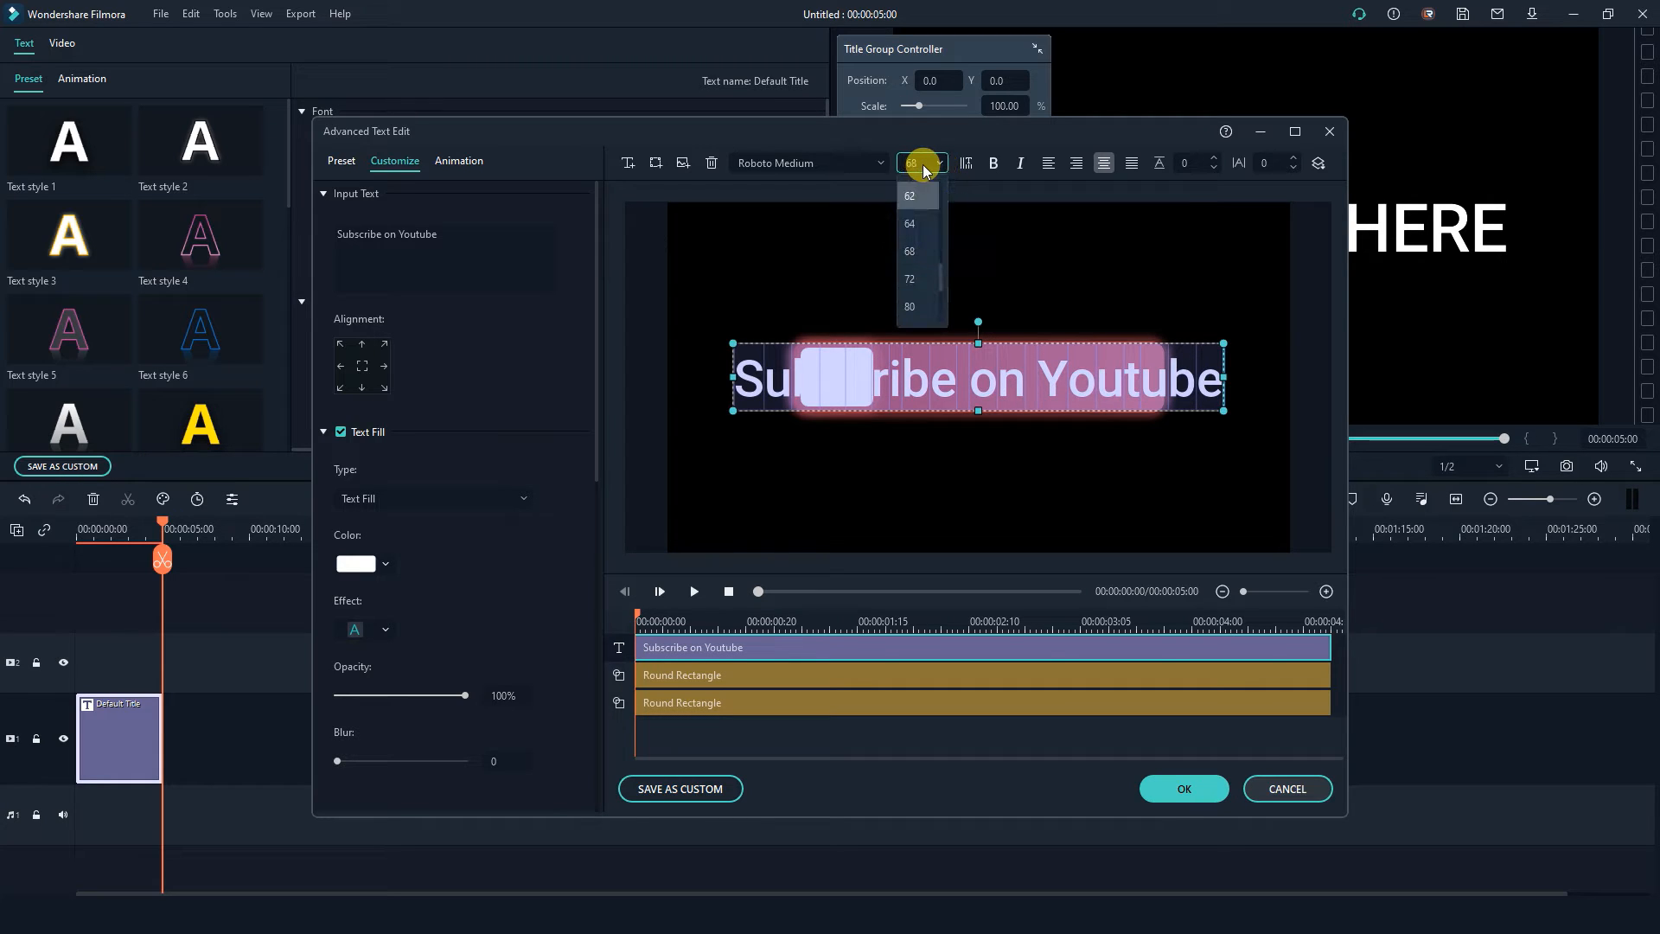
left_click(917, 158)
type("30")
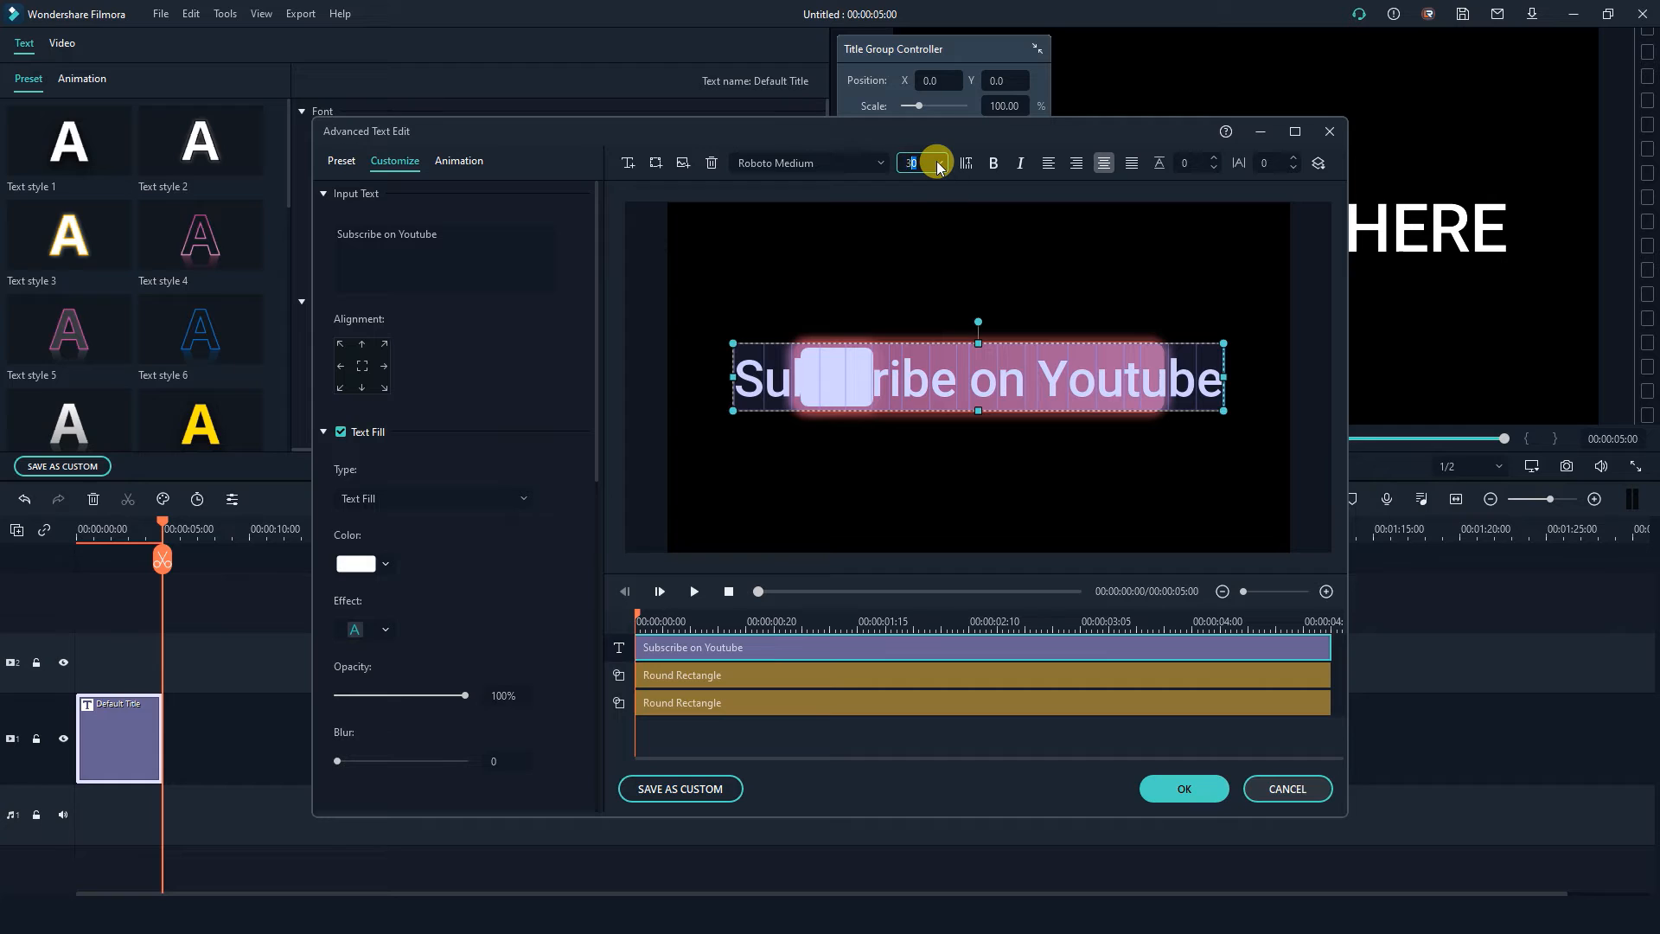
key("Return")
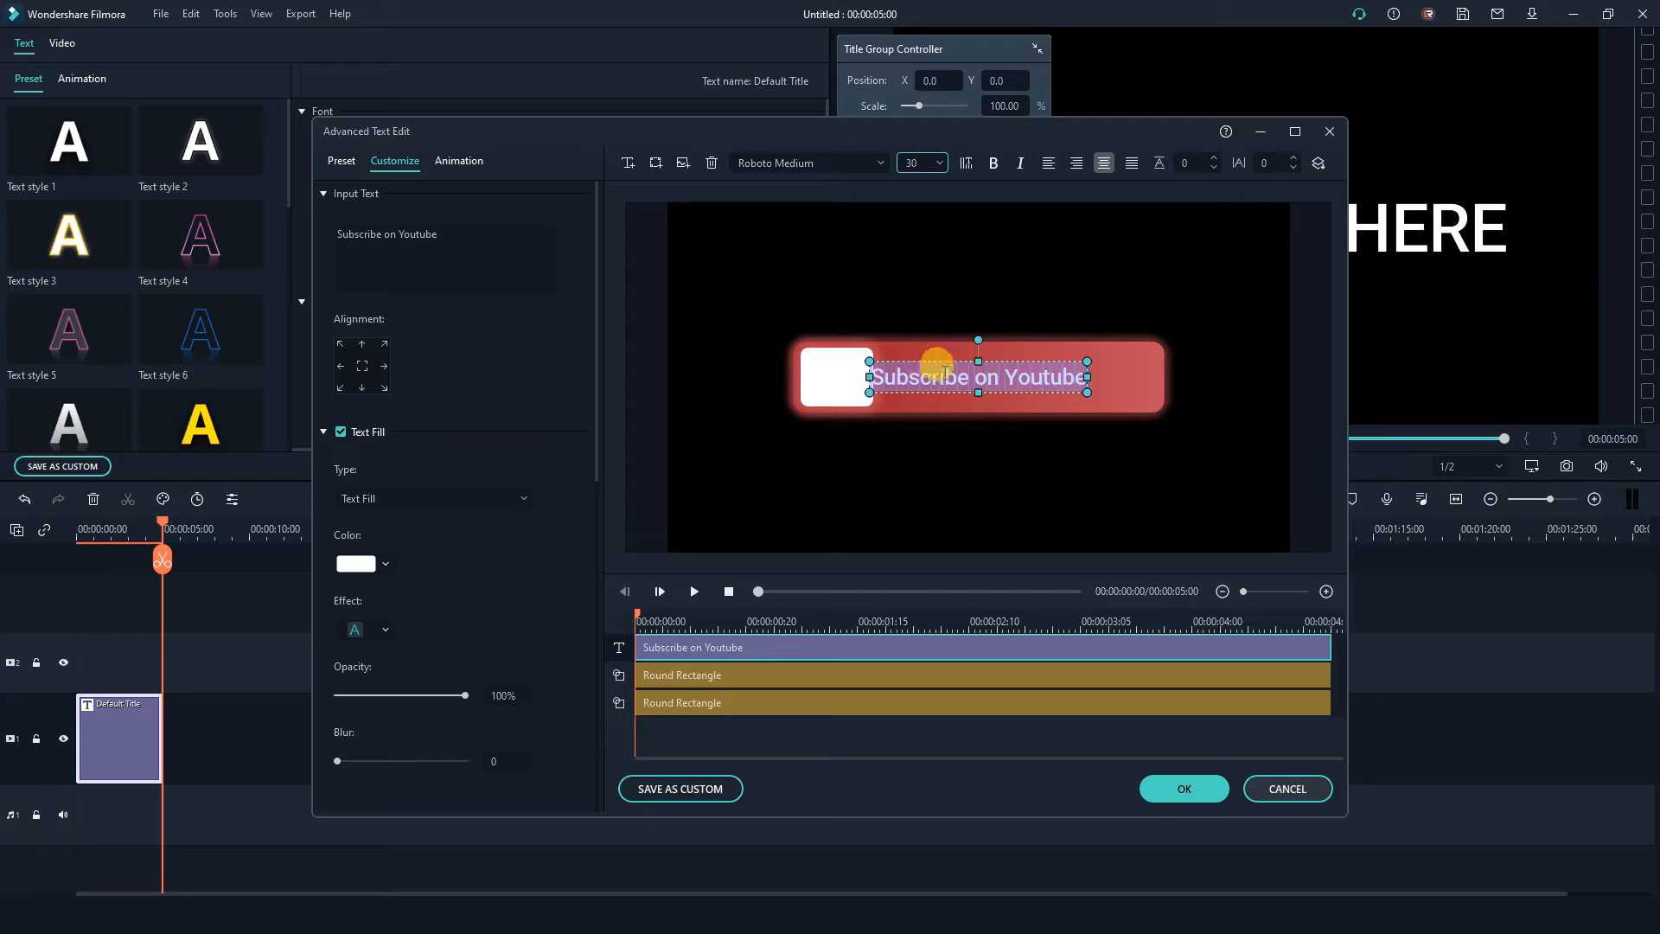
left_click(1294, 160)
left_click(1294, 160)
left_click(1294, 160)
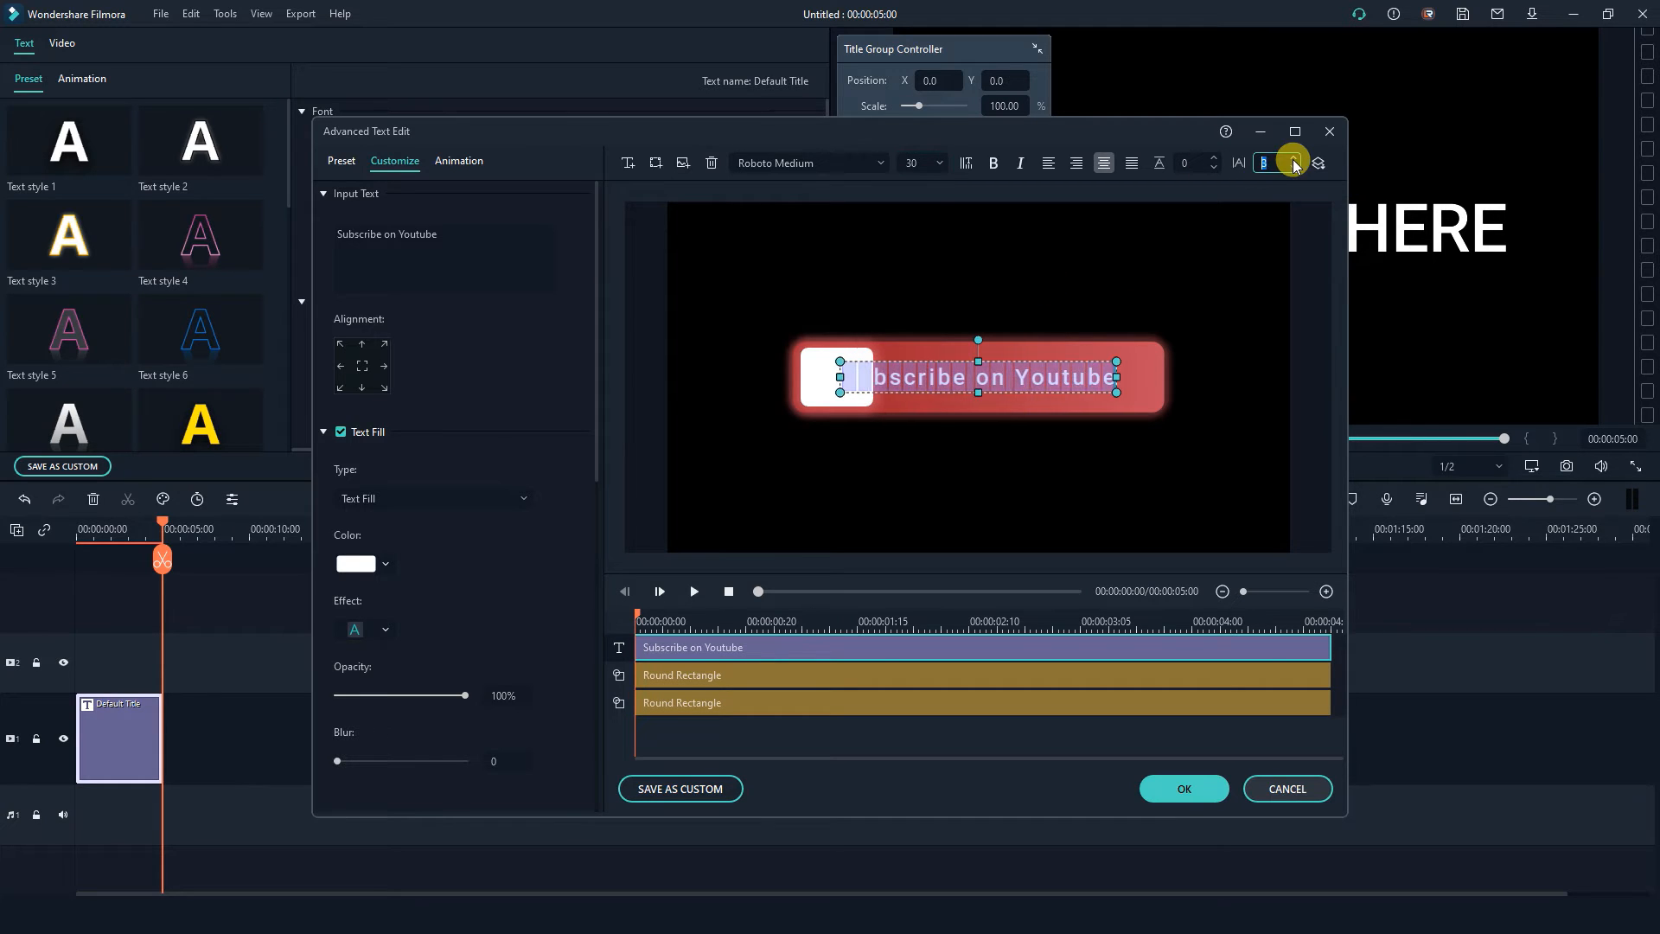
Change the "Subscribe on Youtube" font to Century Gothic and move the text to the bar's upper half, right of the white box.
left_click(825, 162)
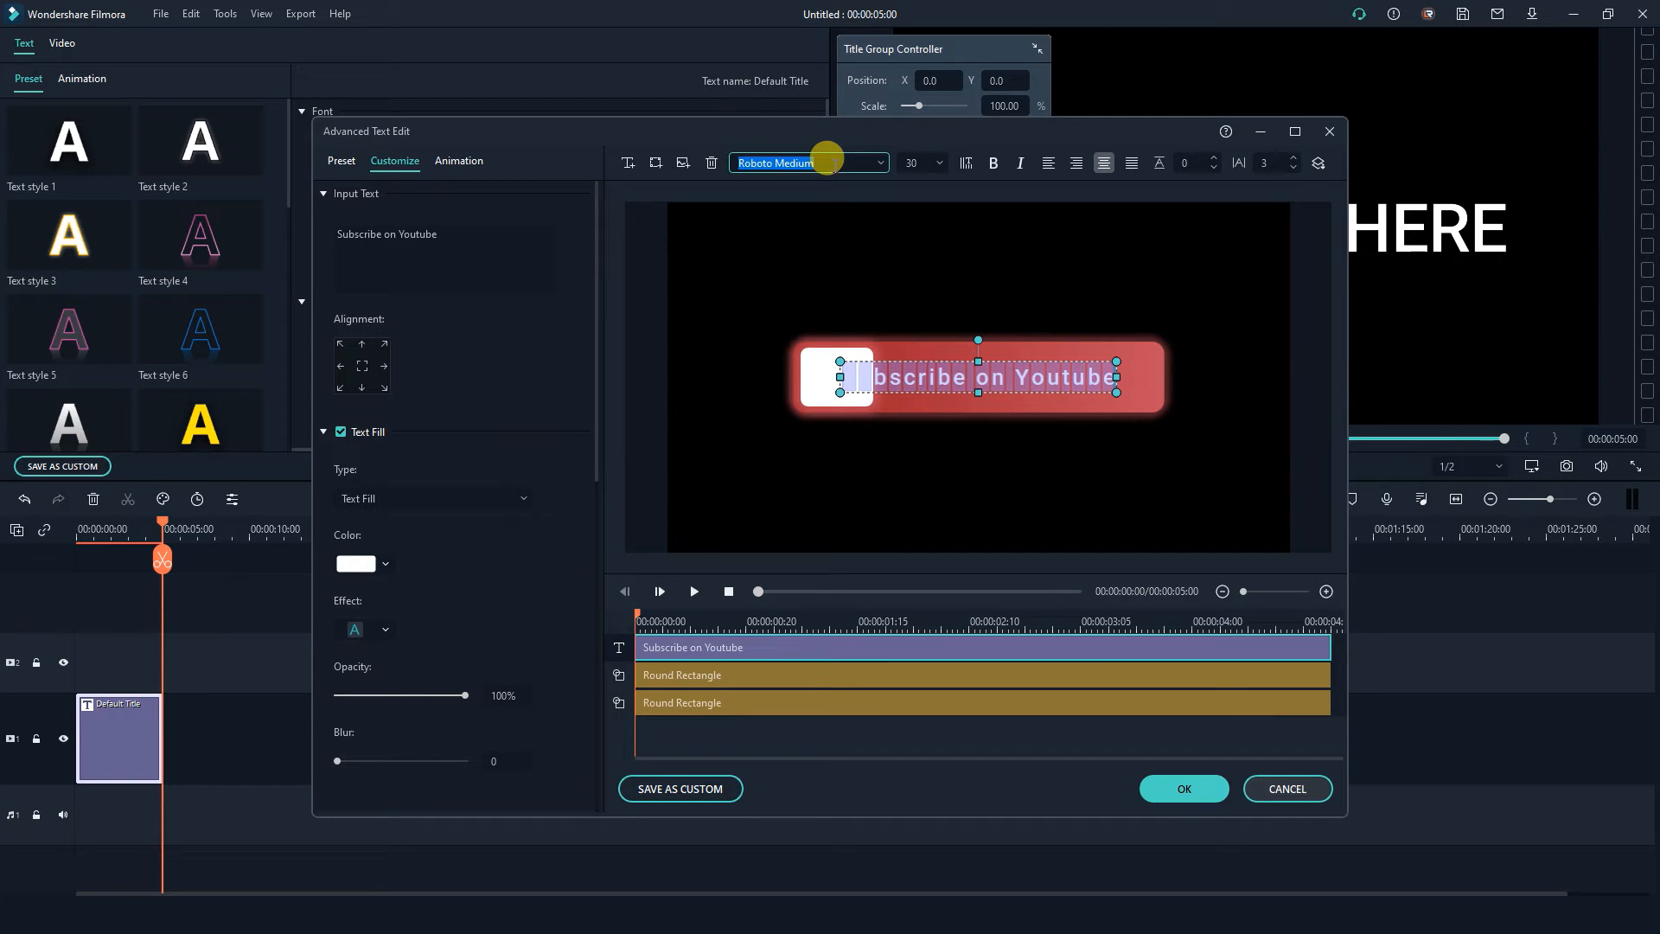
type("ce")
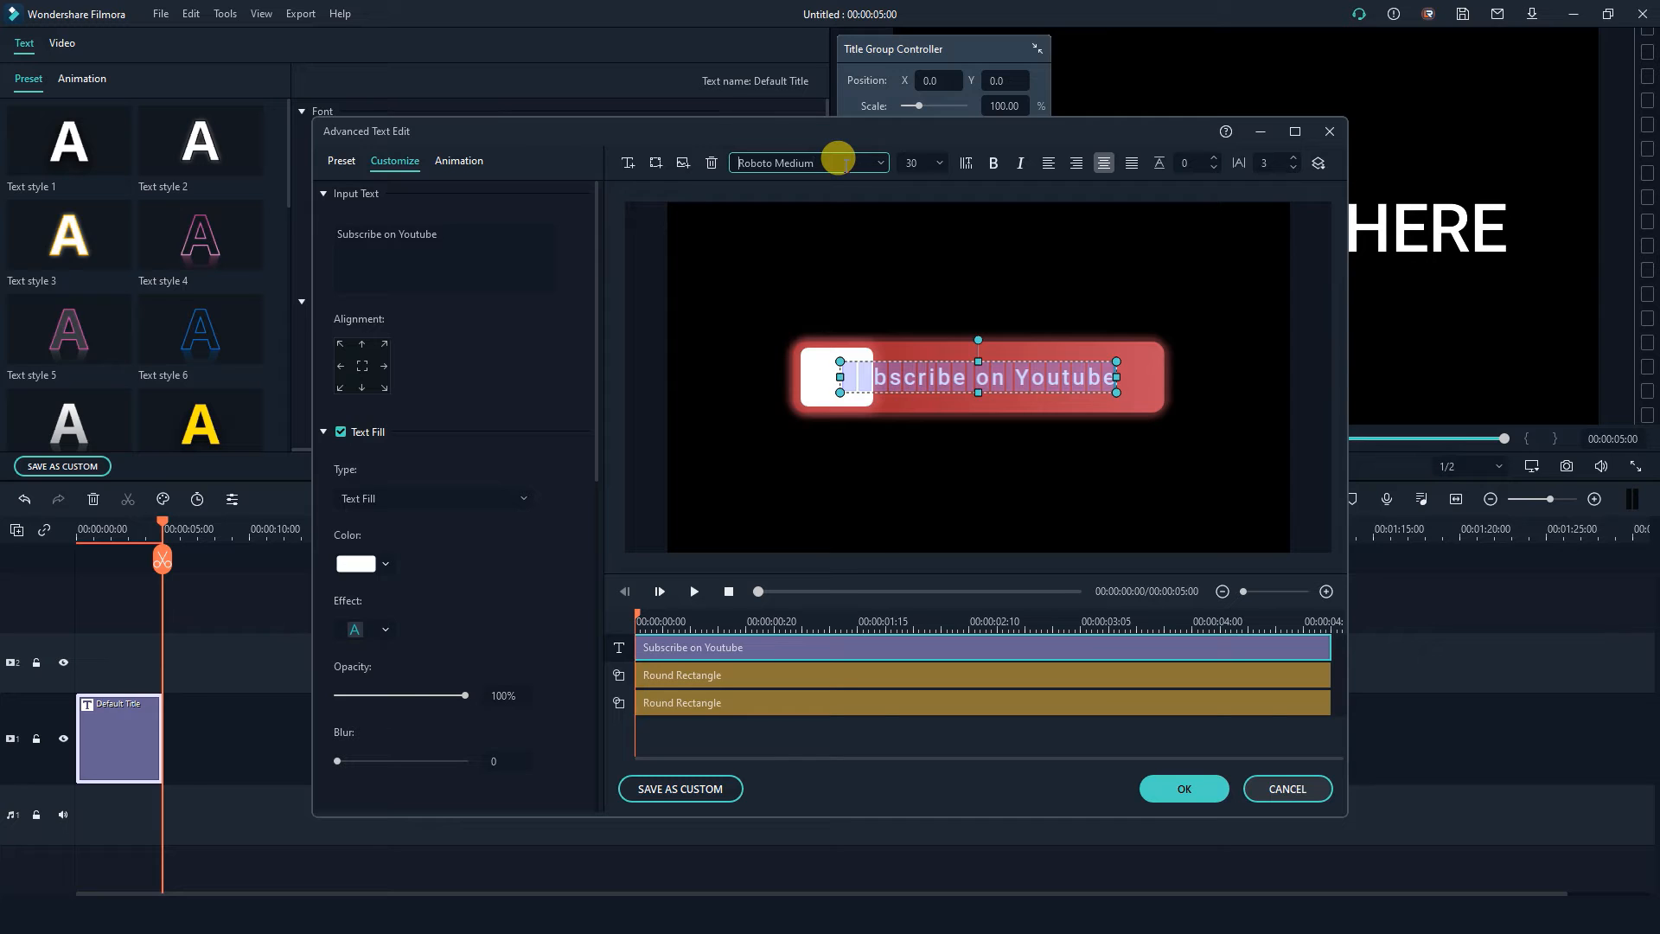
left_click(838, 159)
type("centaur")
key("Return")
key("Down")
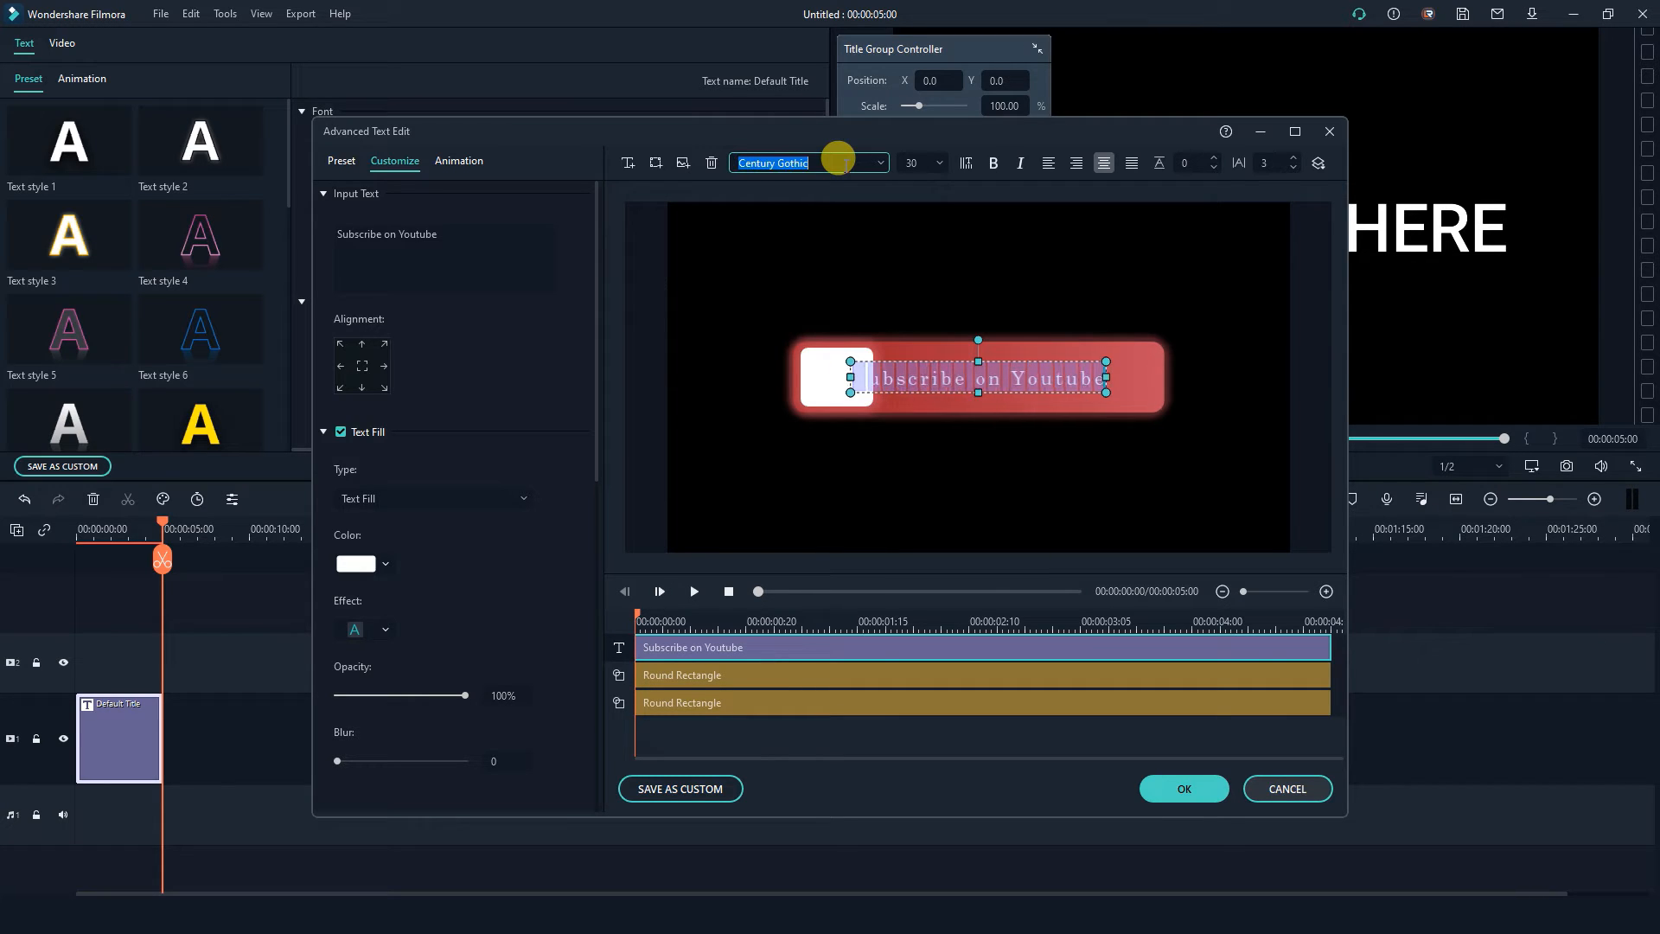
left_click(1029, 216)
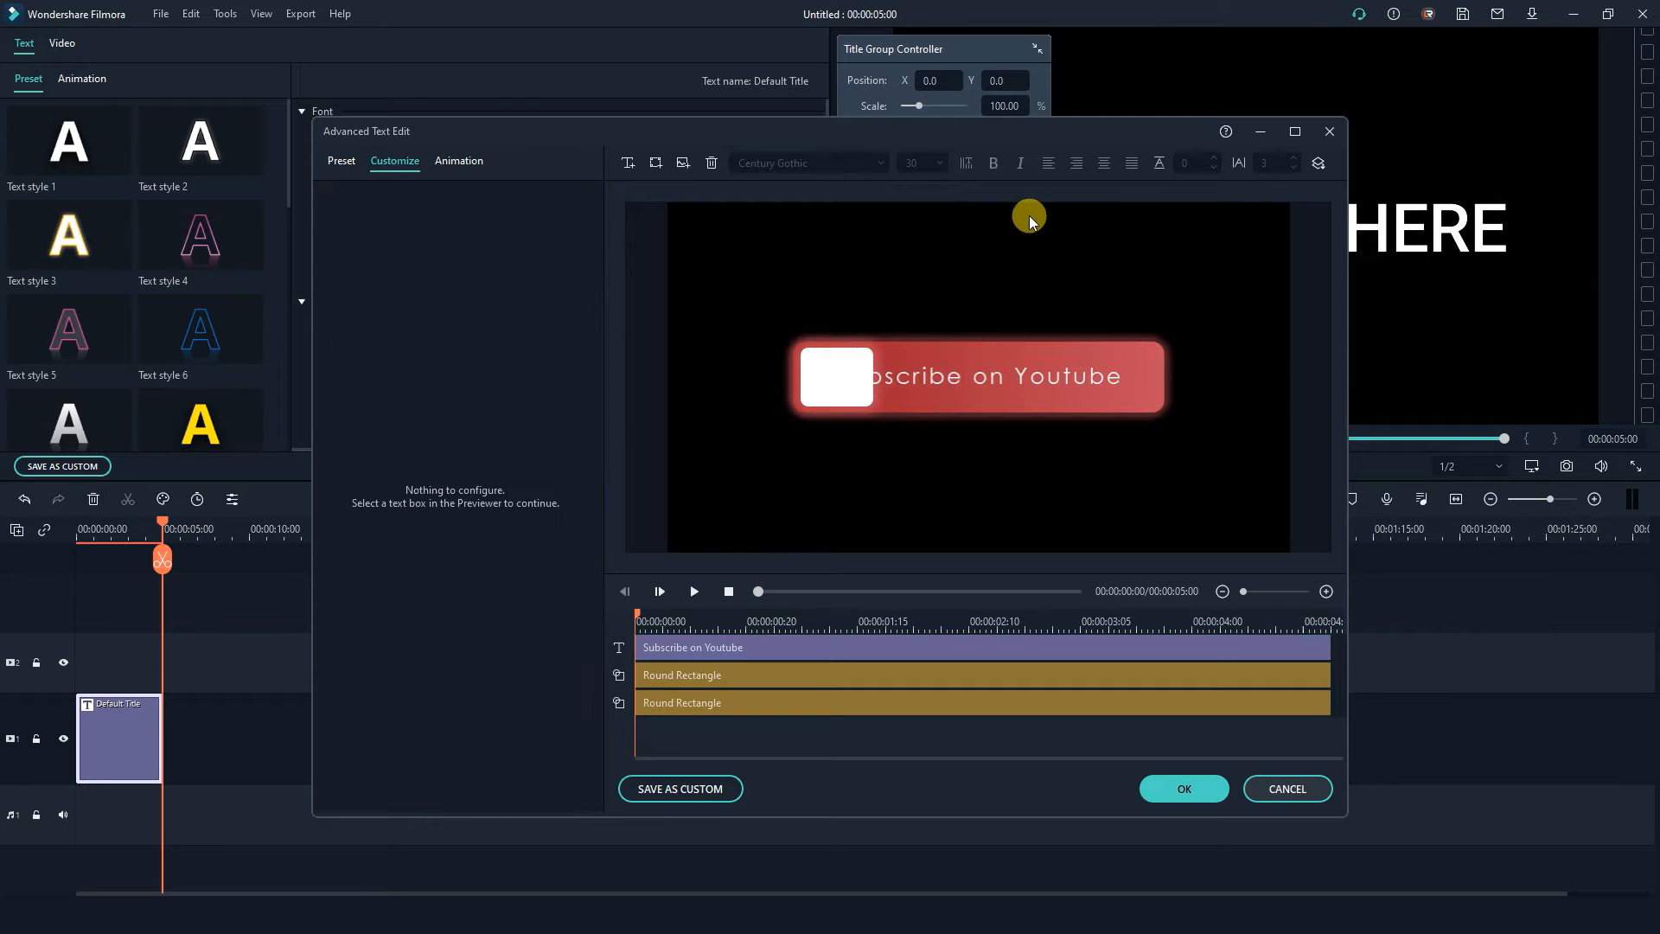
mouse_move(1092, 378)
left_mouse_down()
mouse_move(1112, 360)
mouse_move(1127, 370)
mouse_move(1072, 360)
mouse_move(1093, 370)
left_mouse_up()
left_click(1037, 318)
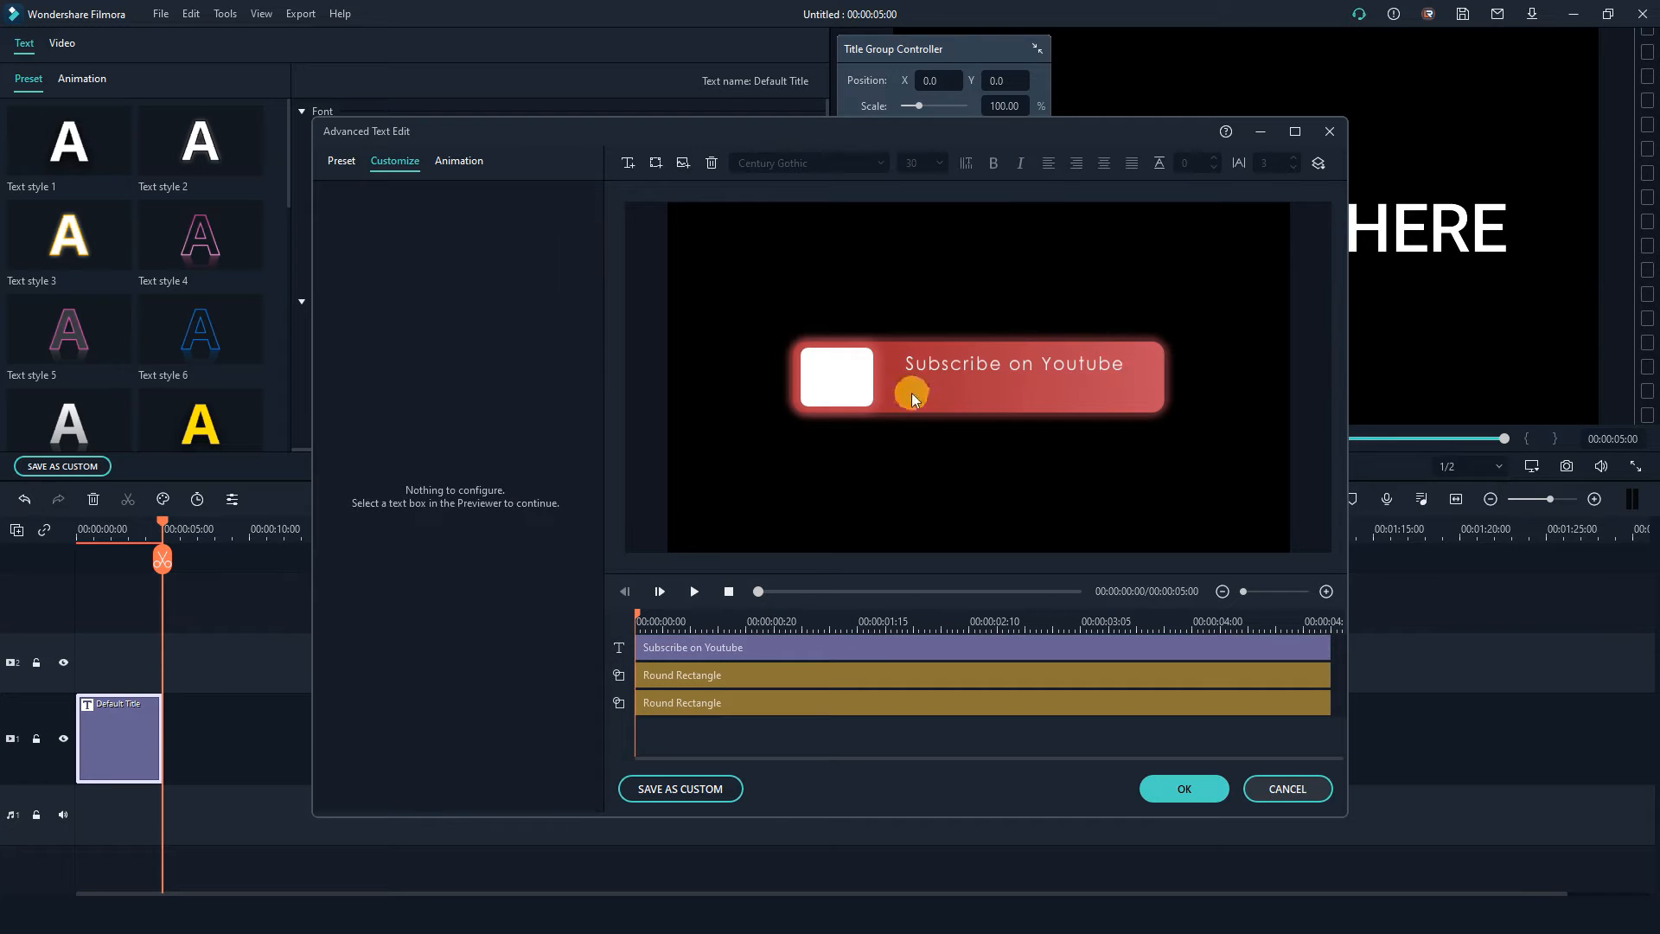
left_click(629, 164)
left_click_drag(983, 370, 1023, 396)
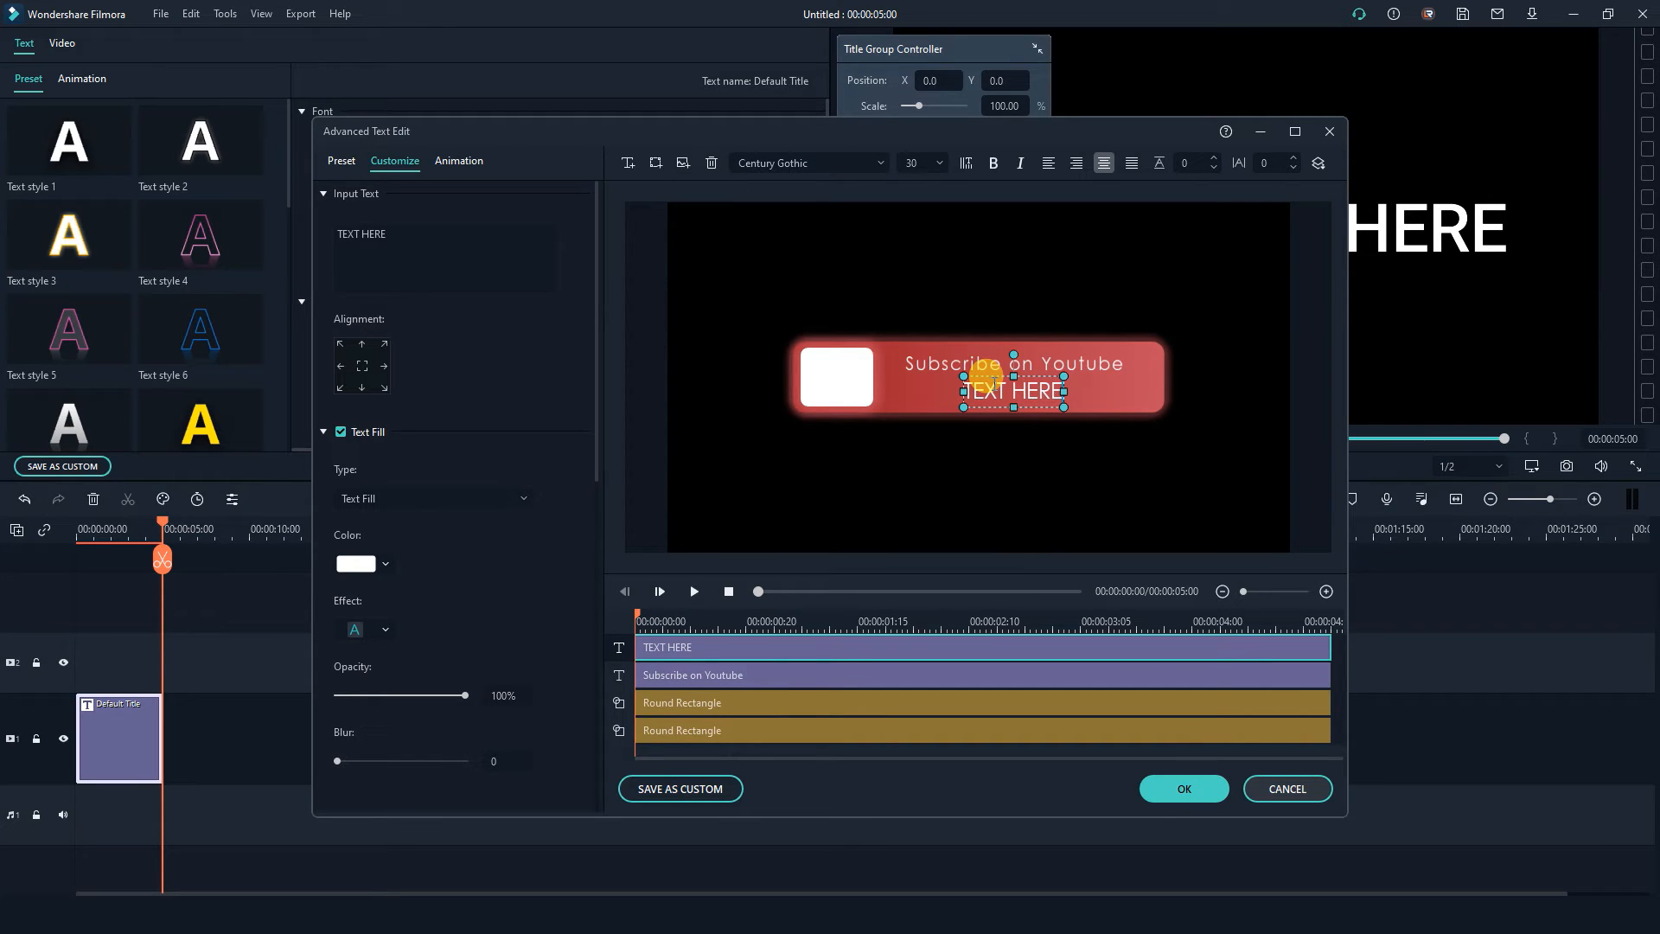
double_click(995, 382)
key("BackSpace")
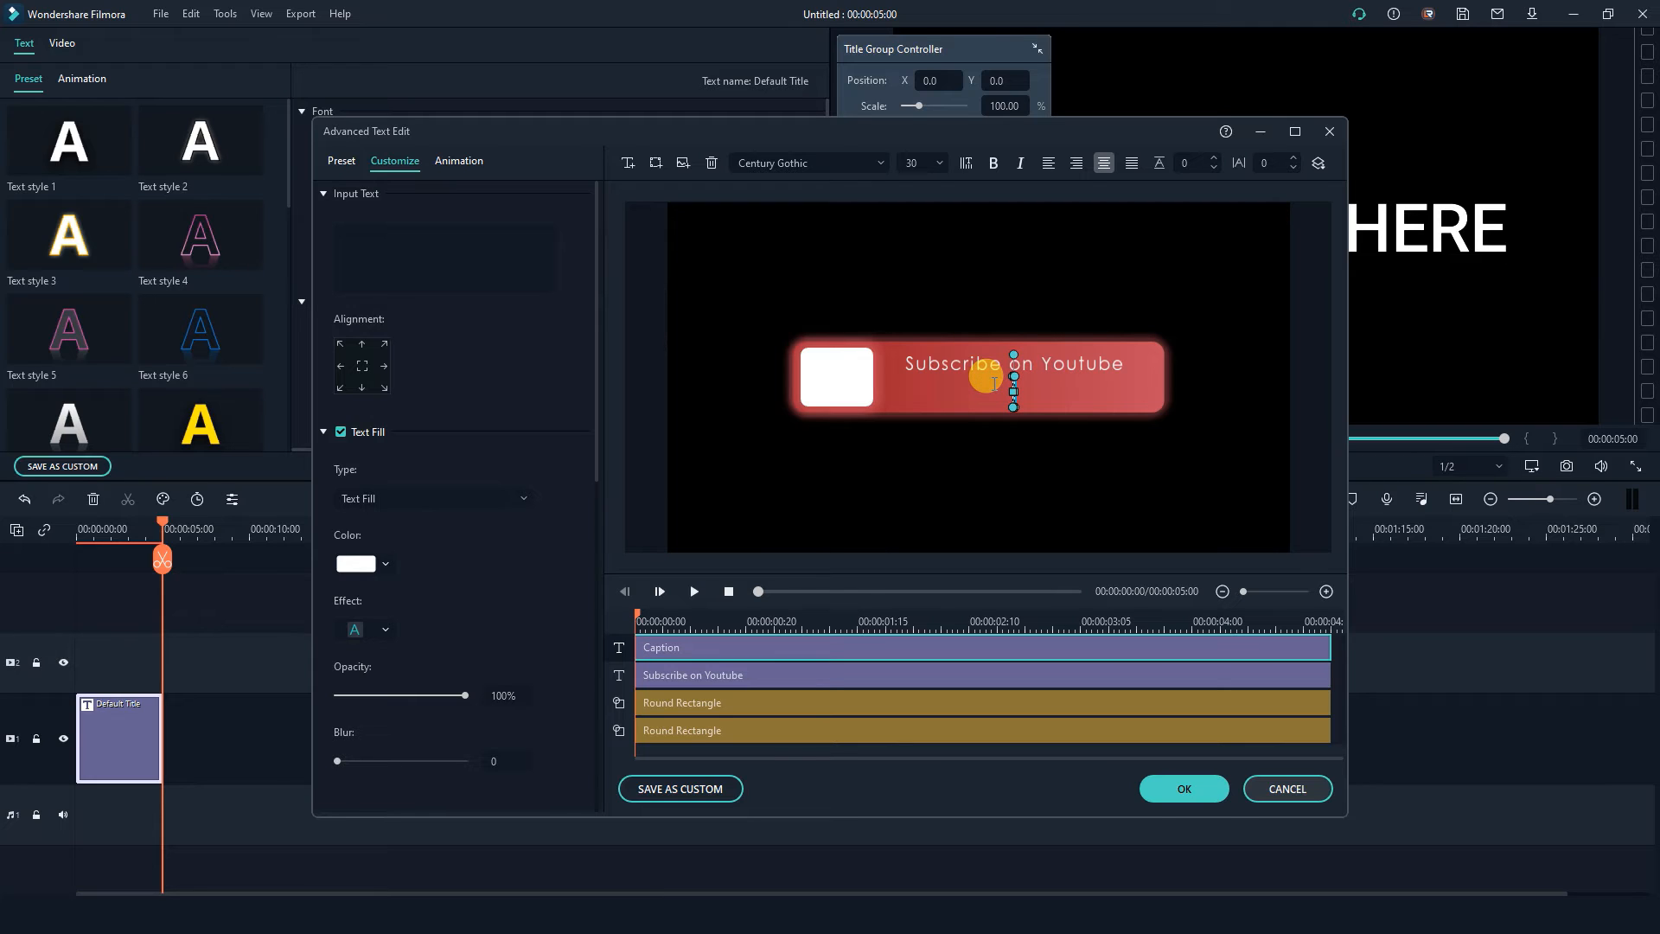
type("@kyaSeakhein")
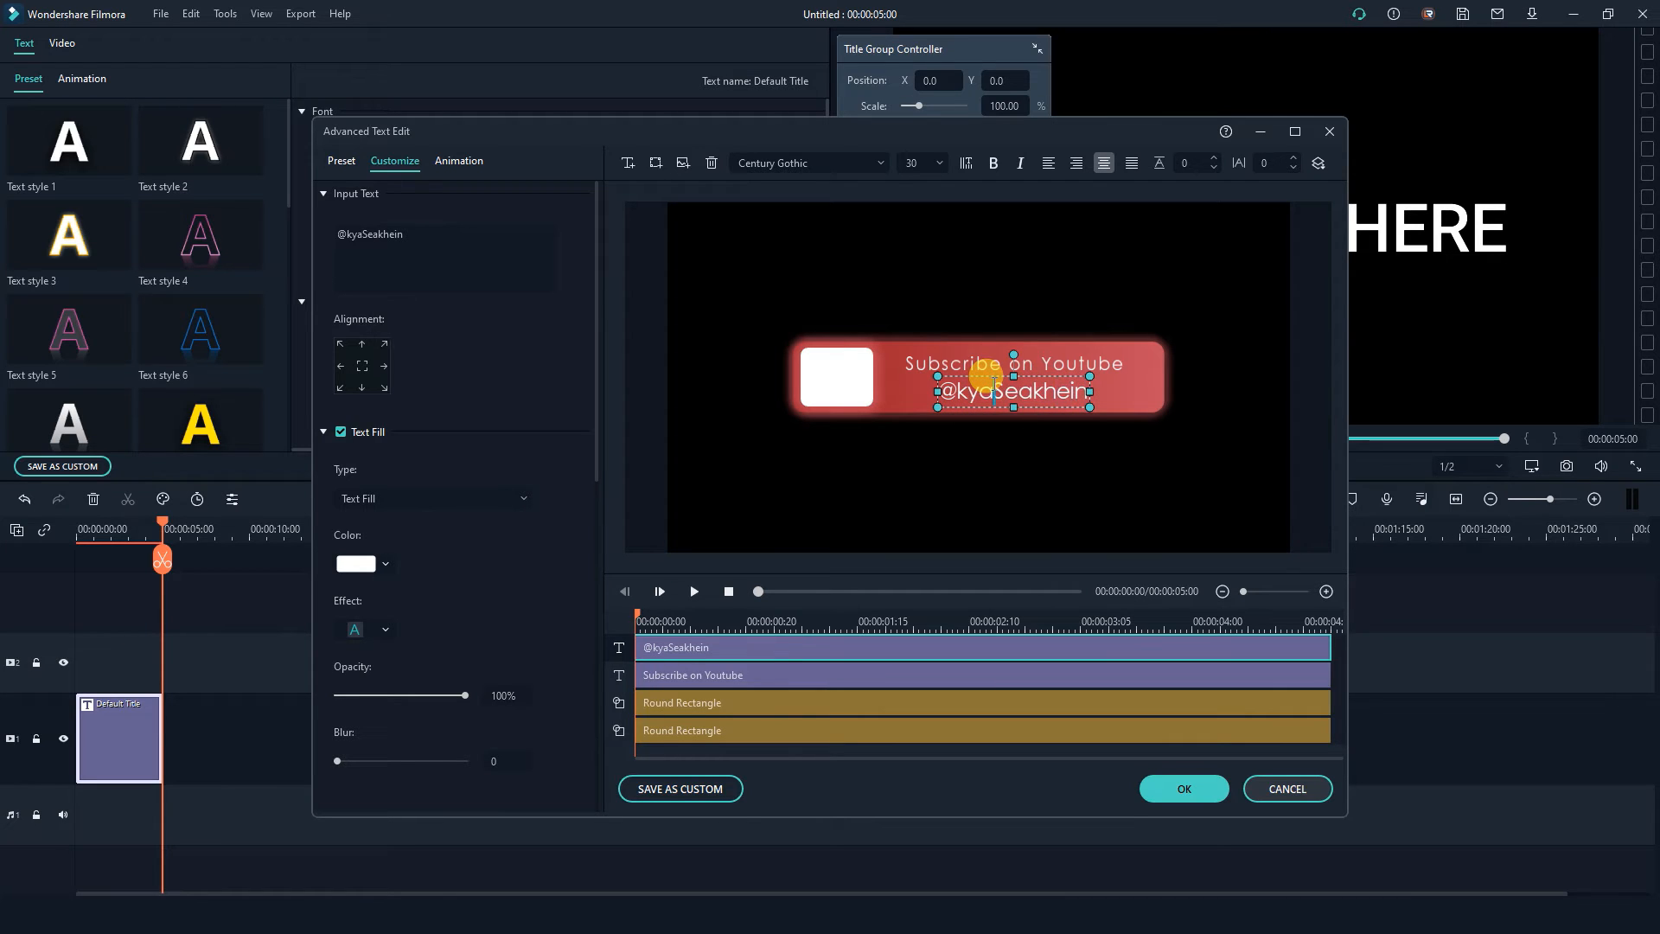
key("shift+Right")
key("shift+Right")
key("shift+Right")
key("shift+Right")
key("shift+Right")
key("shift+Right")
key("shift+Right")
key("shift+Right")
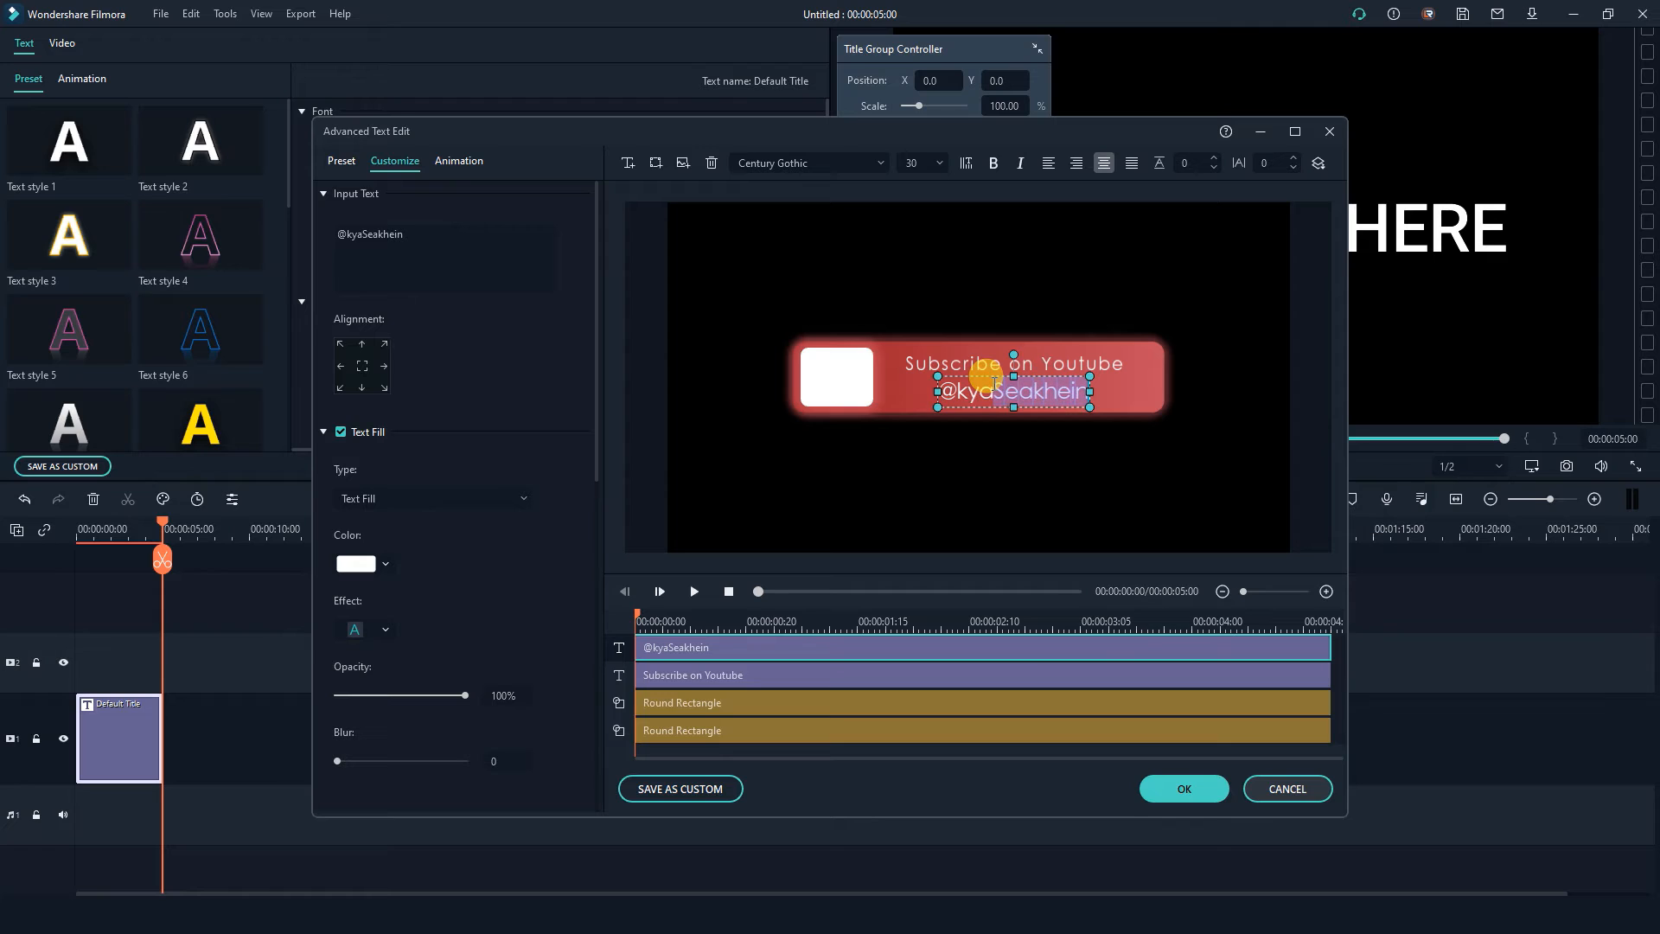
left_click(825, 153)
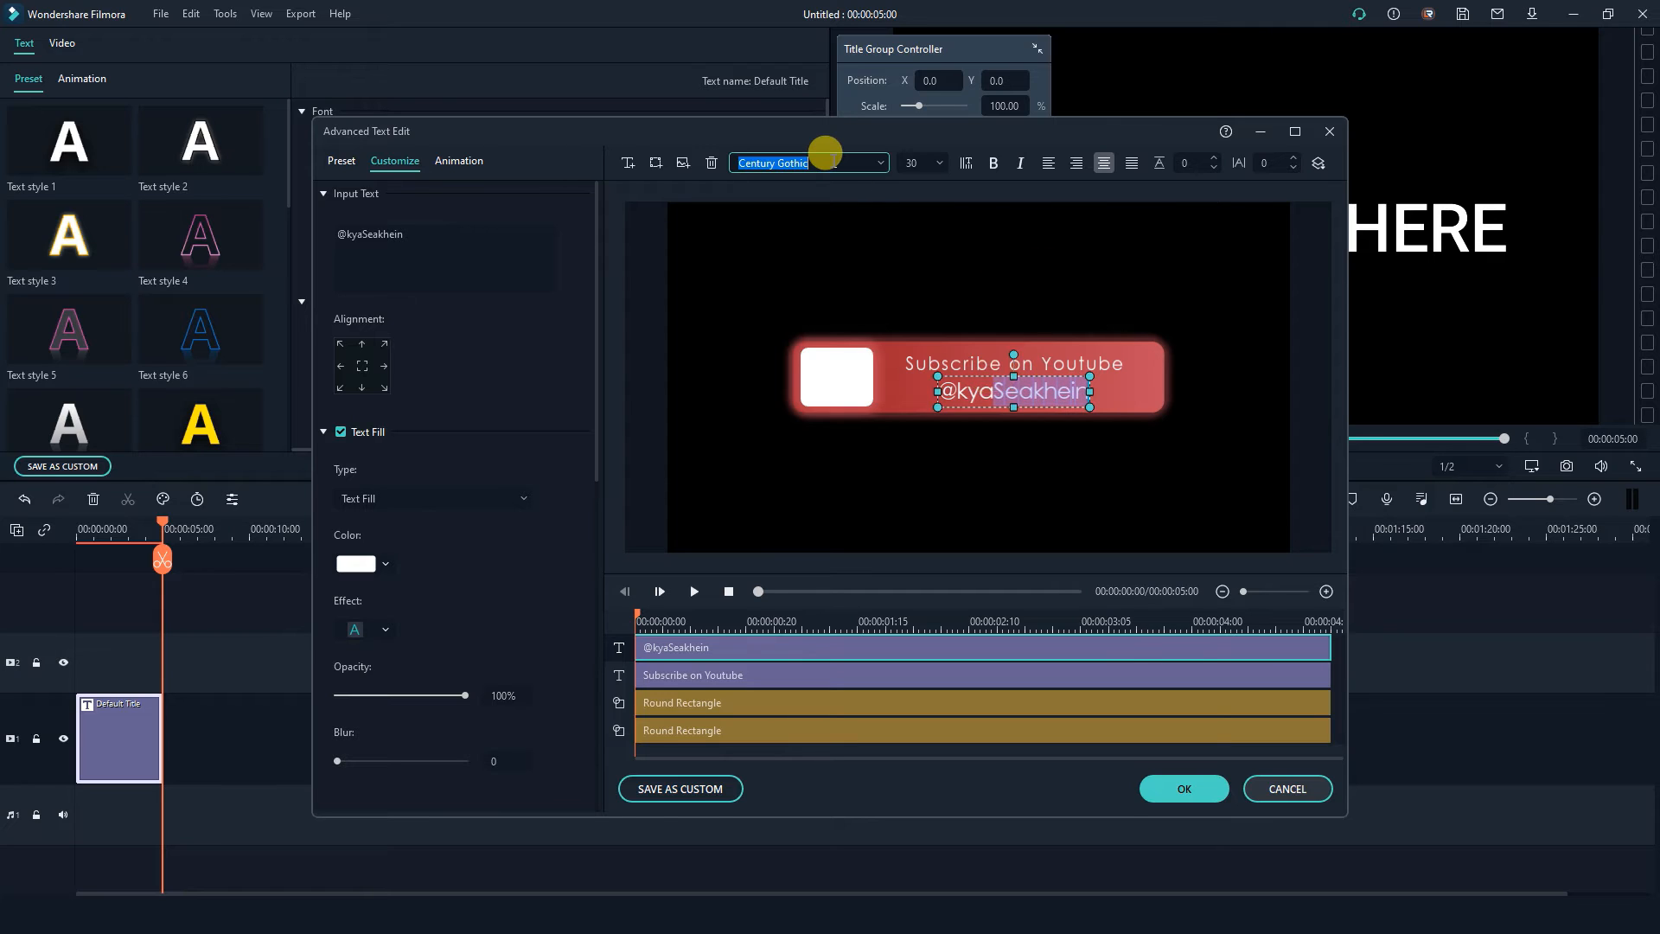
key("Down")
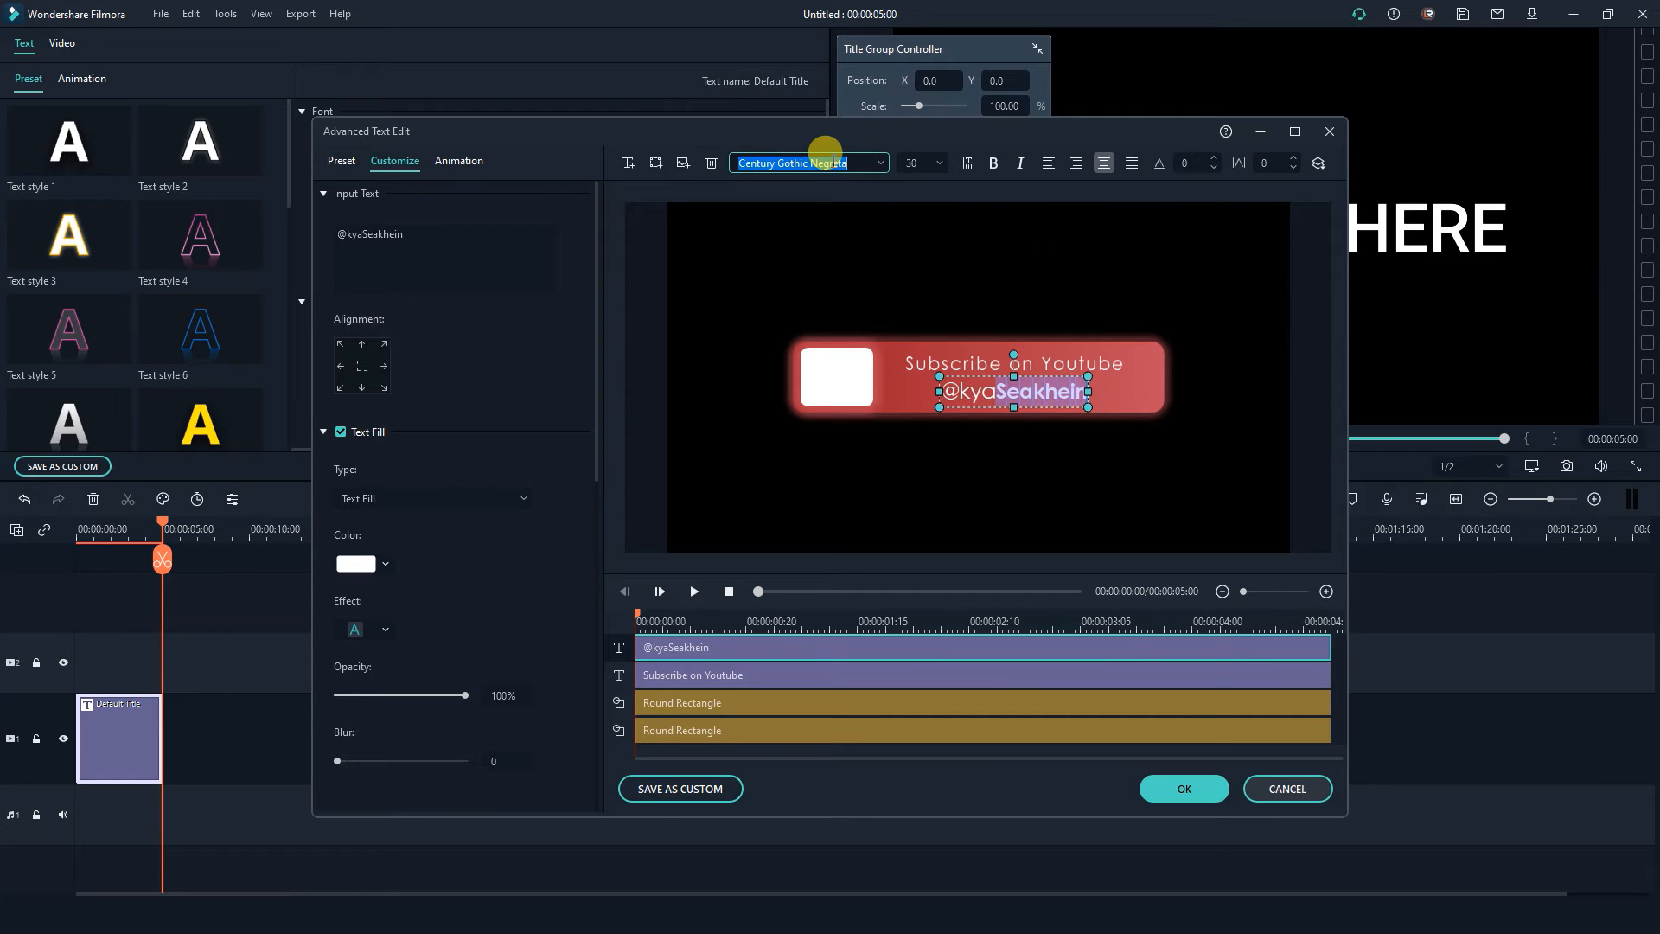
left_click(1064, 429)
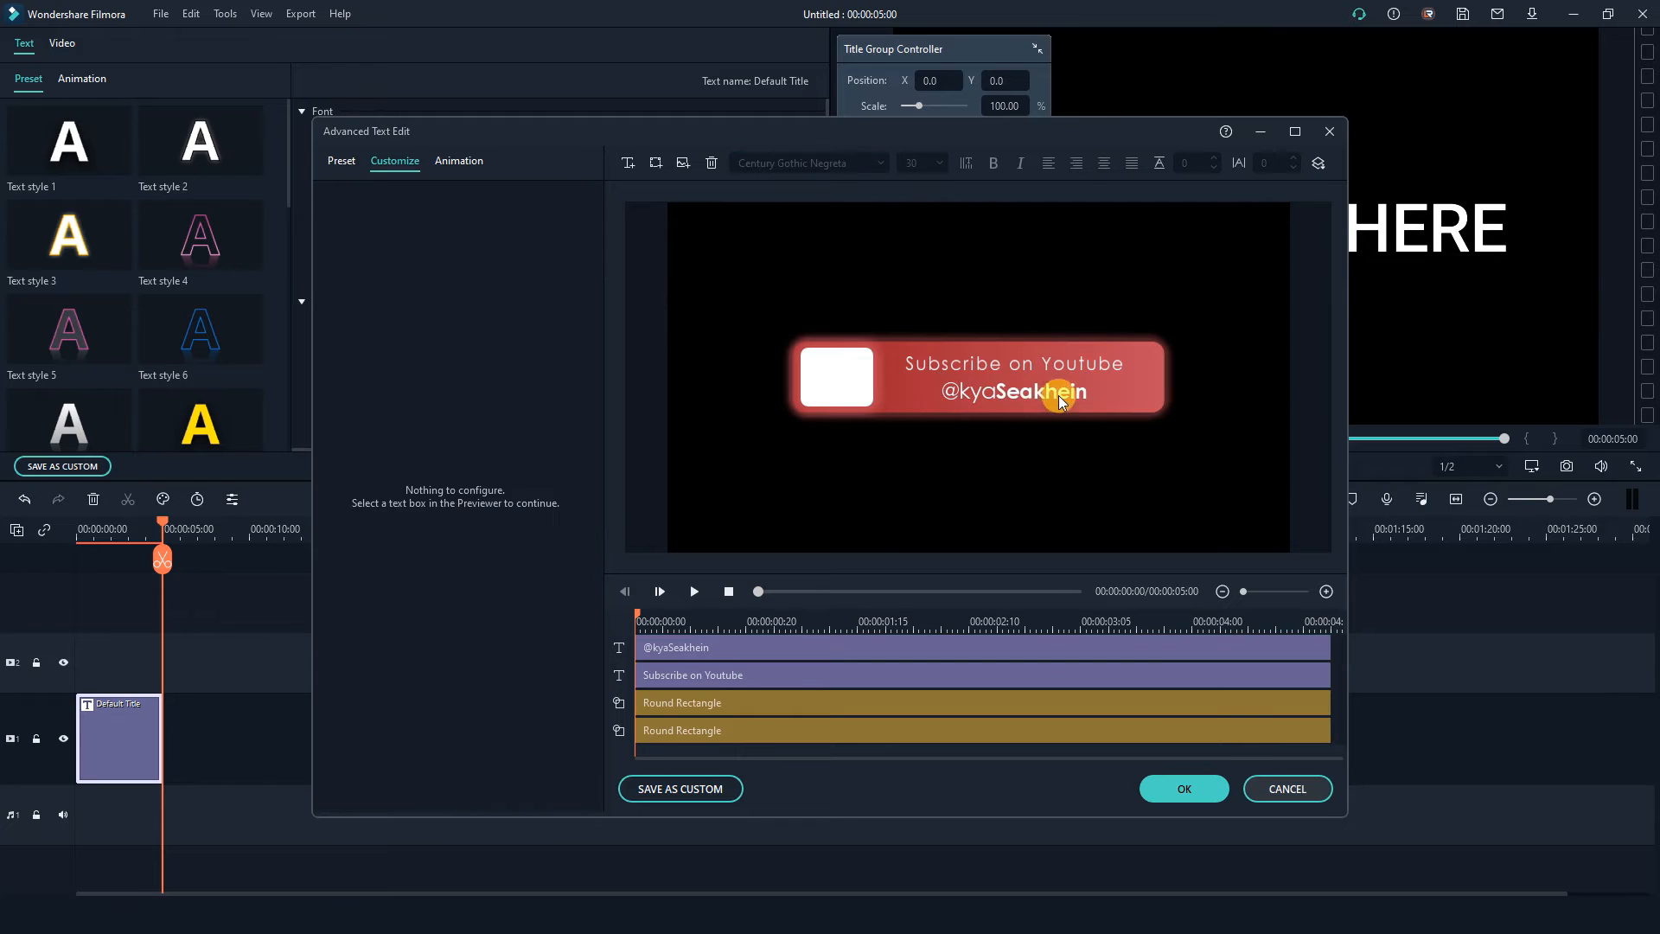
left_click(1051, 394)
left_click(1071, 441)
left_click(1067, 390)
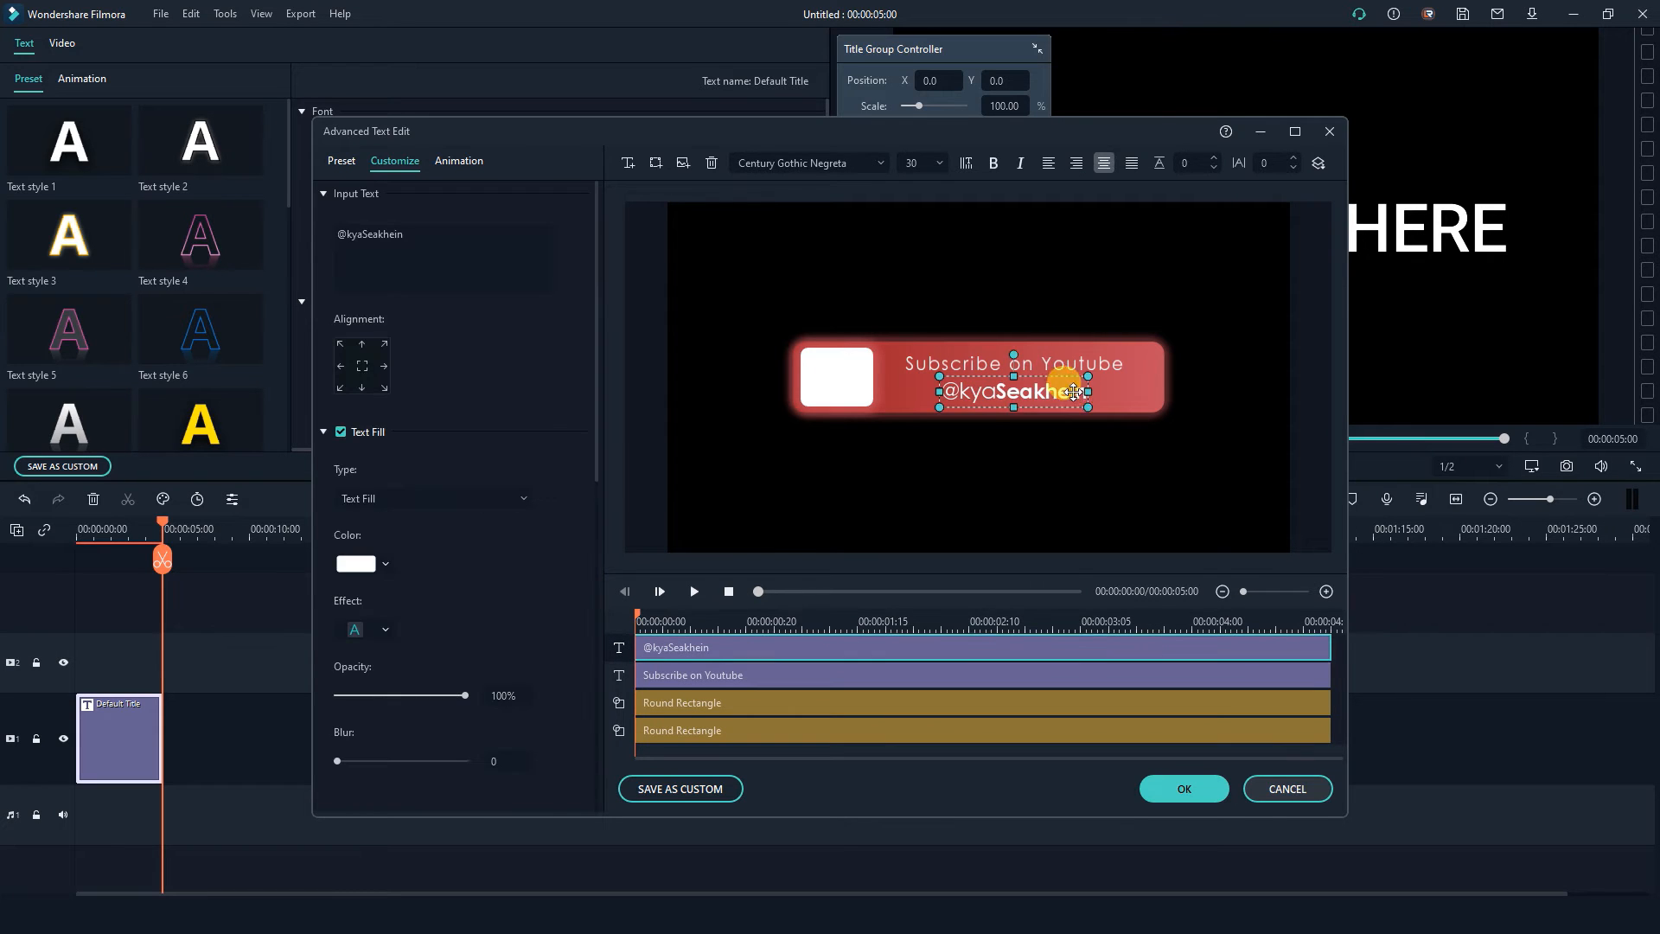
left_click(910, 163)
type("40")
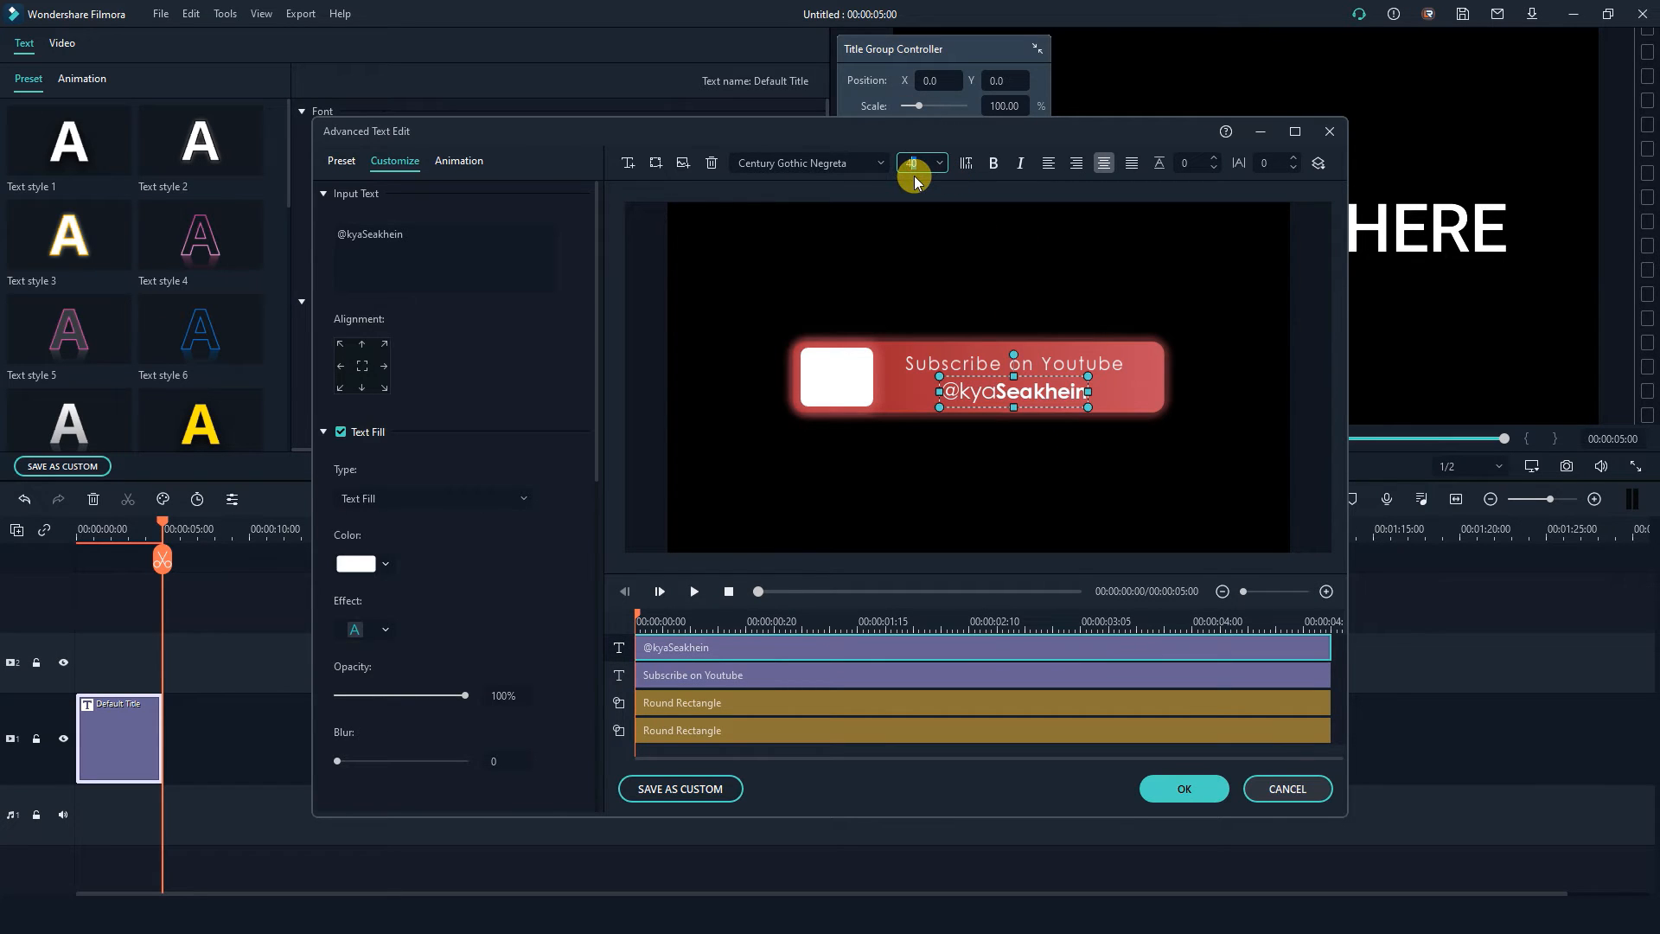
key("Return")
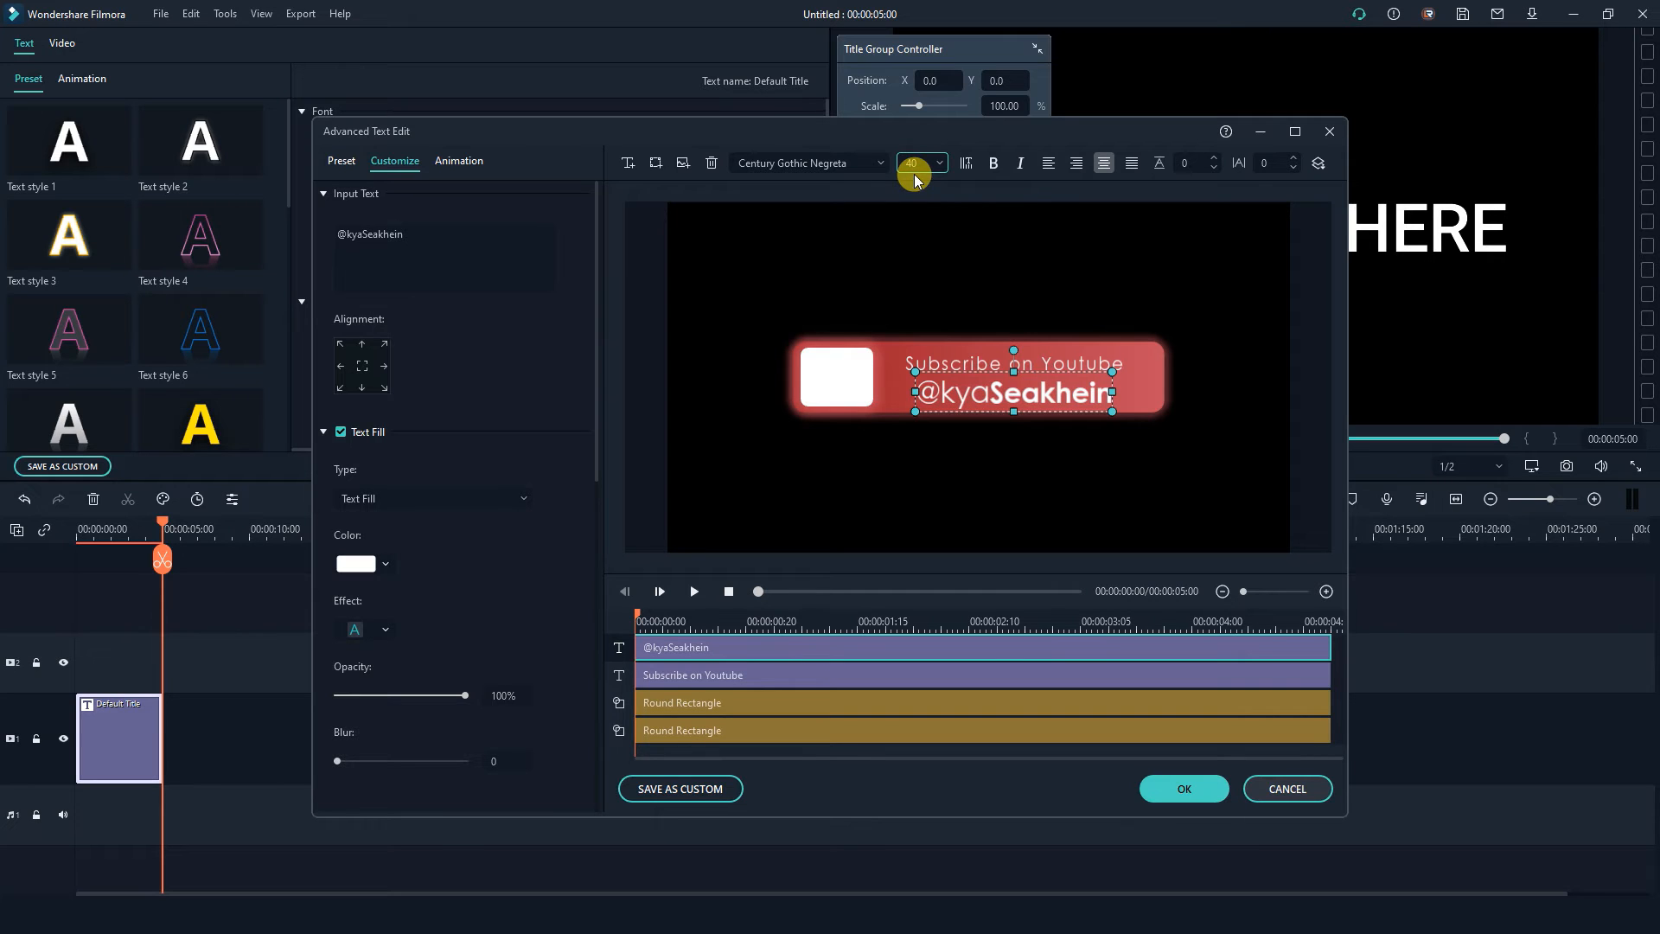
left_click(1097, 441)
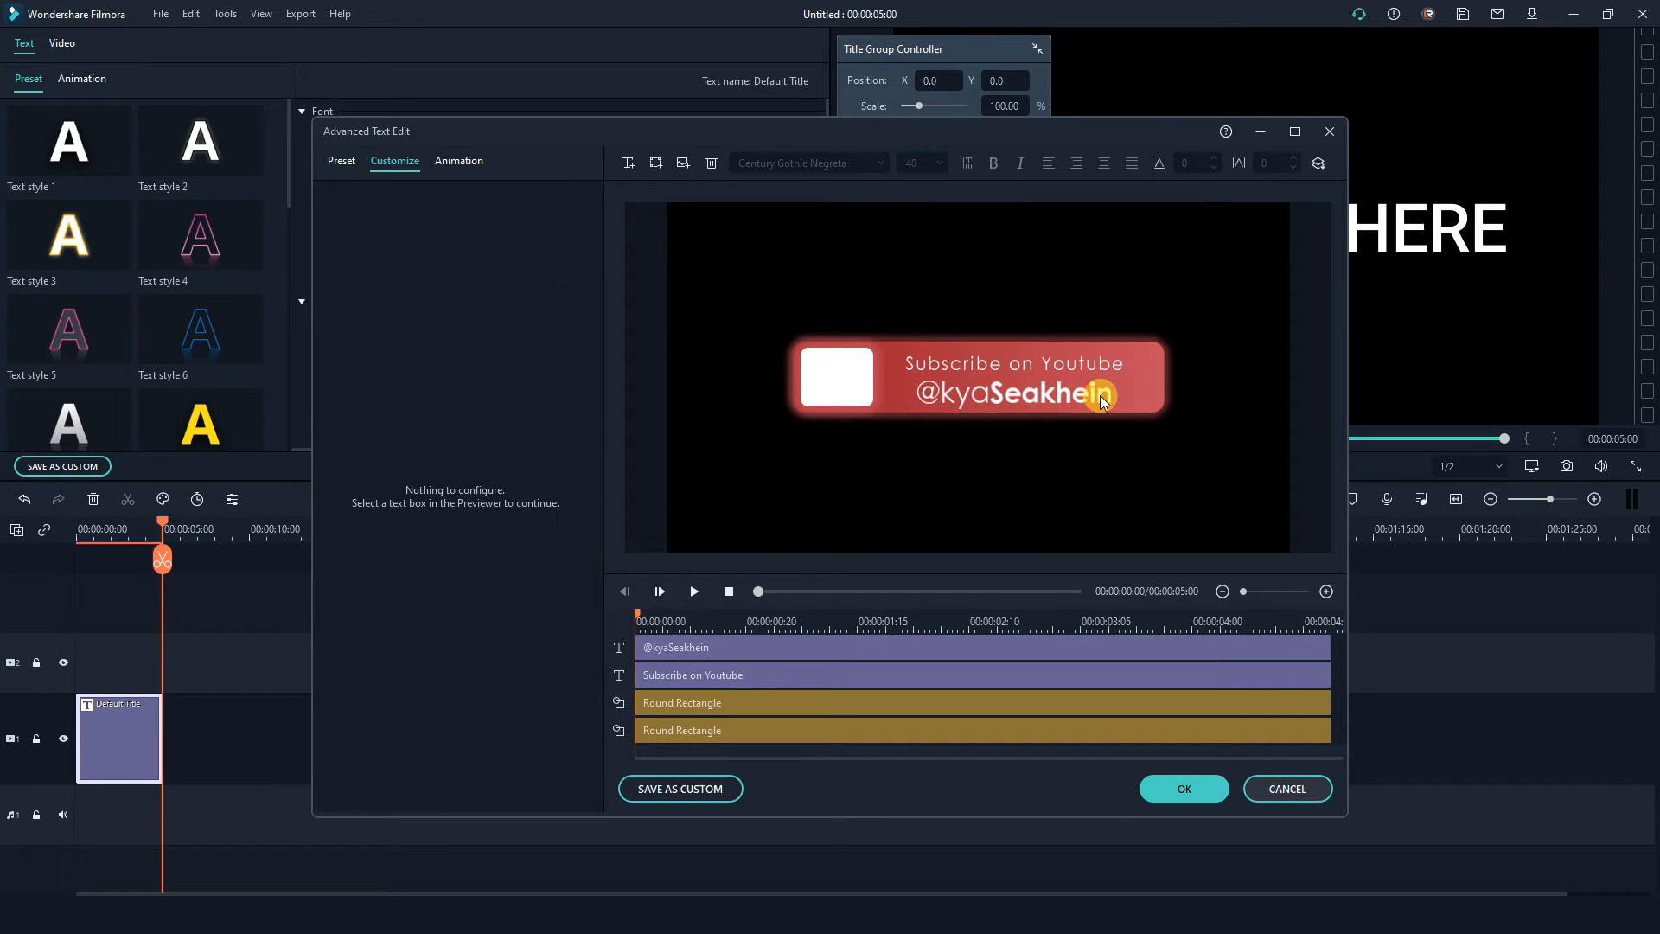
left_click(1101, 400)
left_click(910, 162)
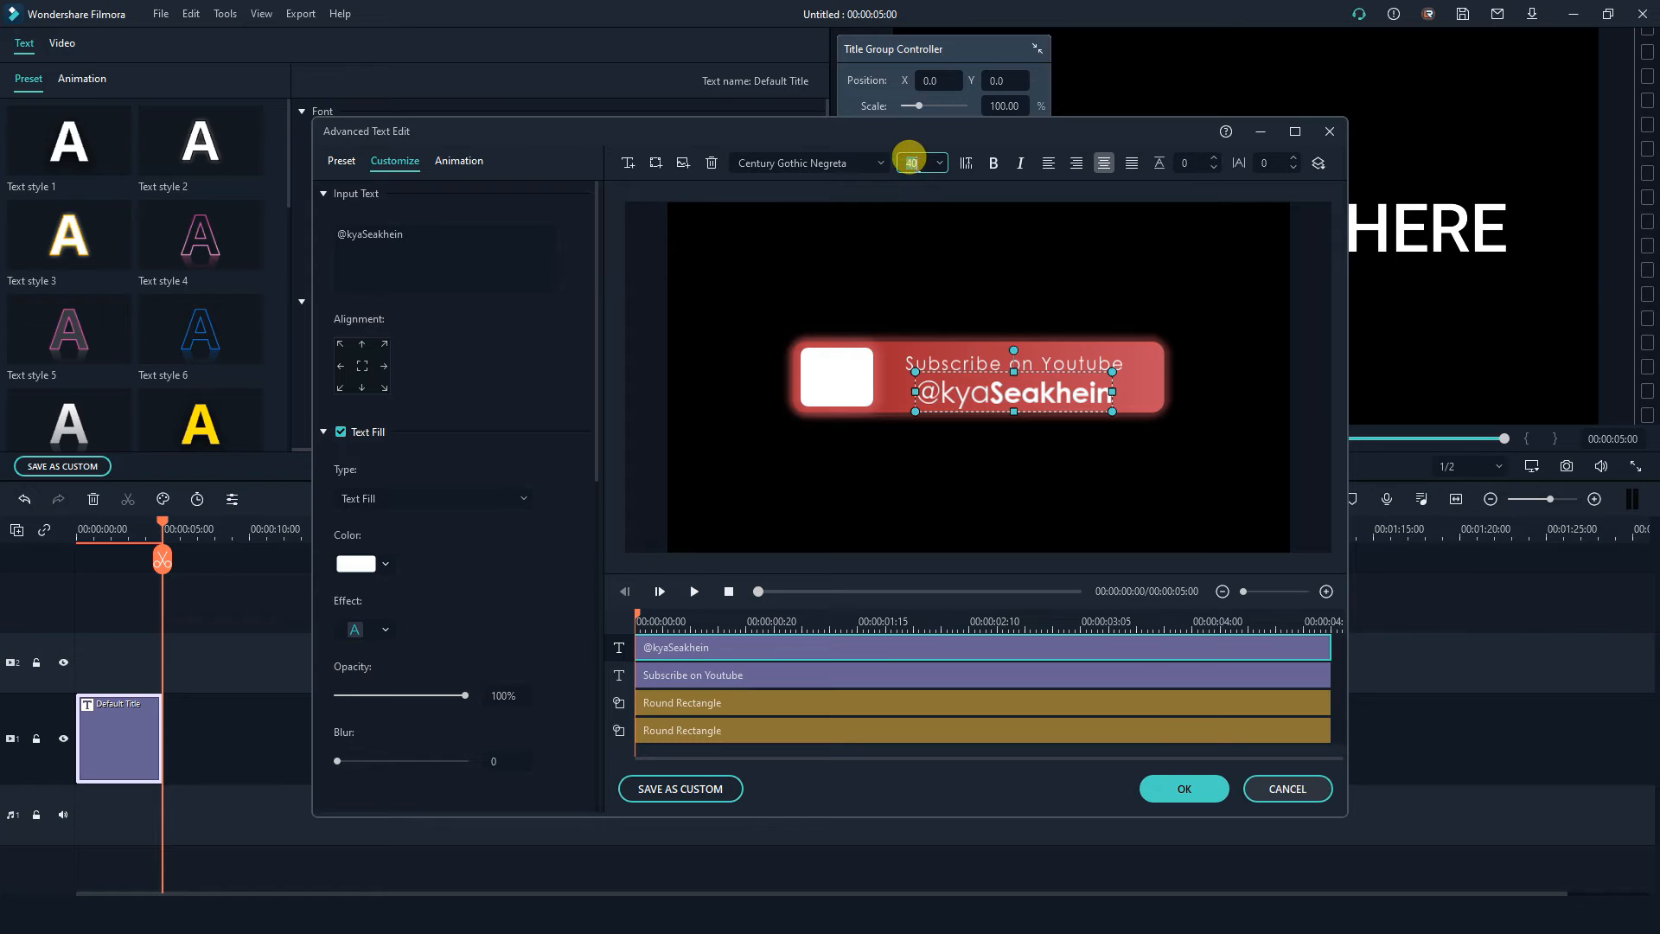
left_click(915, 164)
type("50")
key("Return")
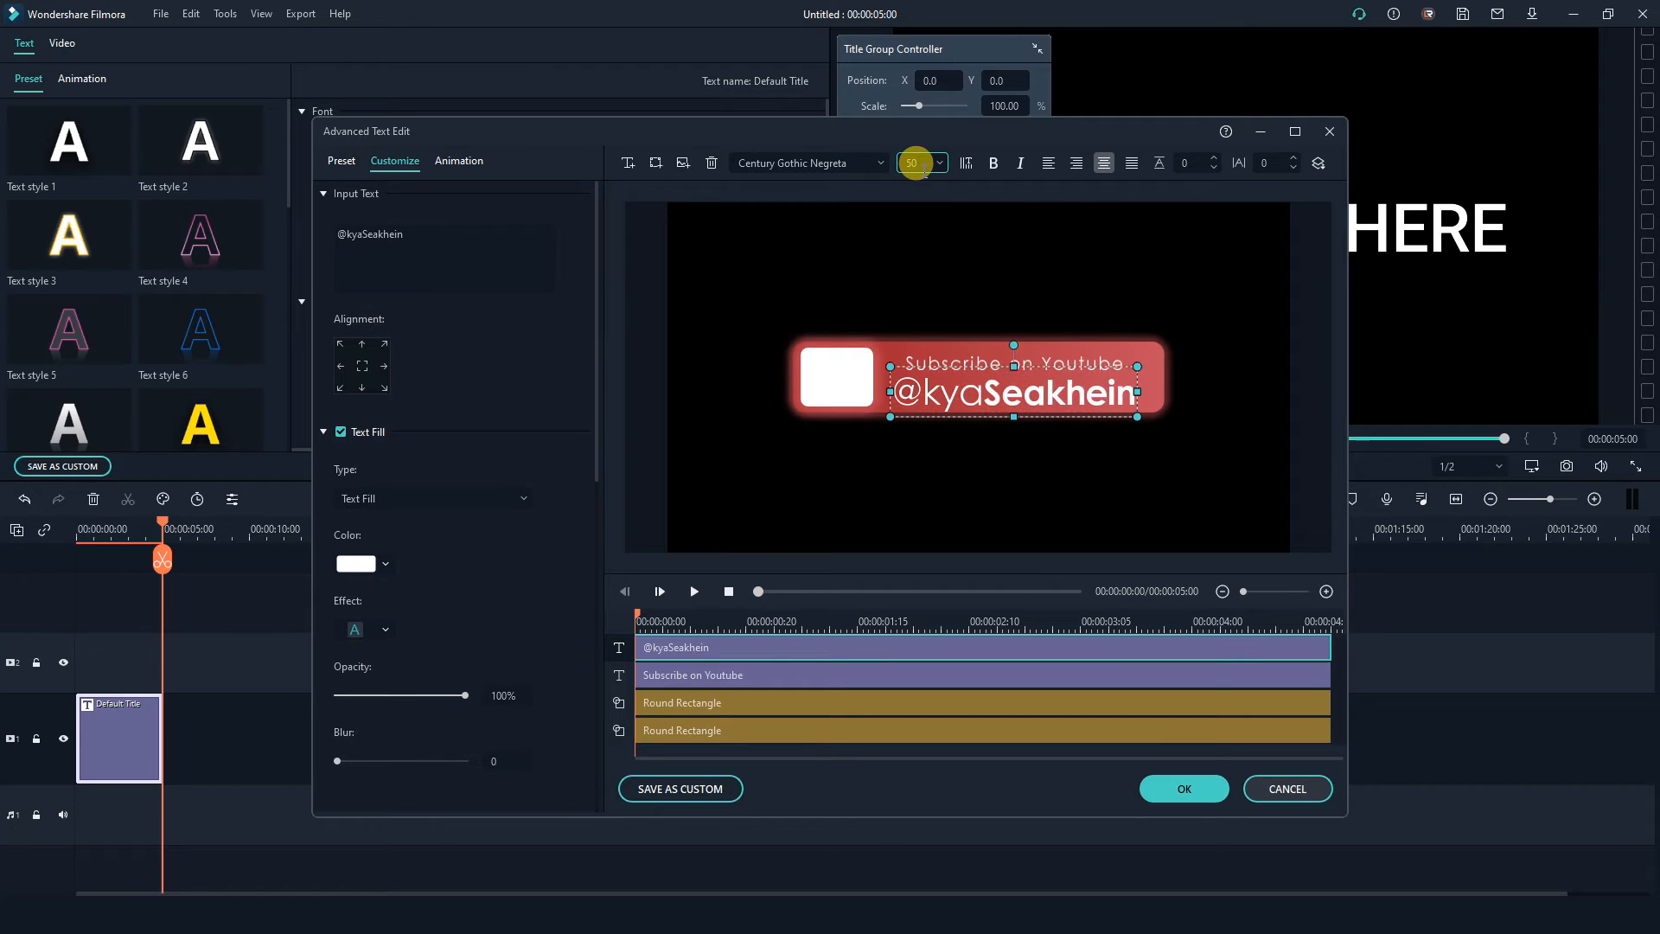
left_click(1104, 483)
left_click(1115, 398)
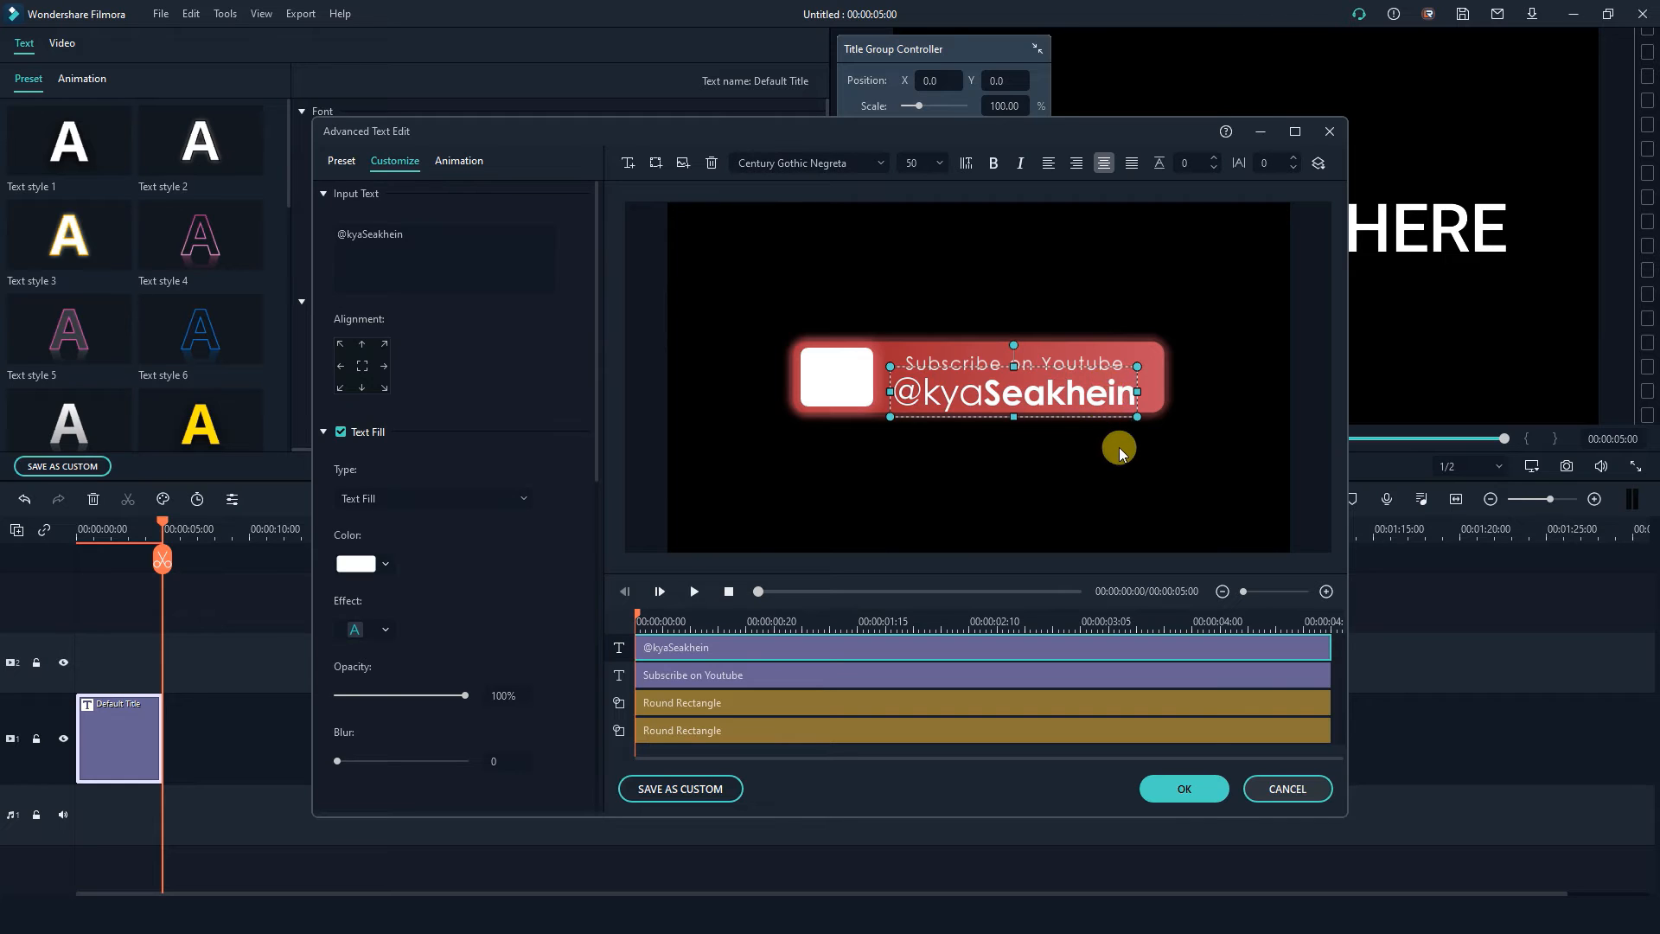
key("Up")
key("Up")
key("Up")
key("Up")
key("Up")
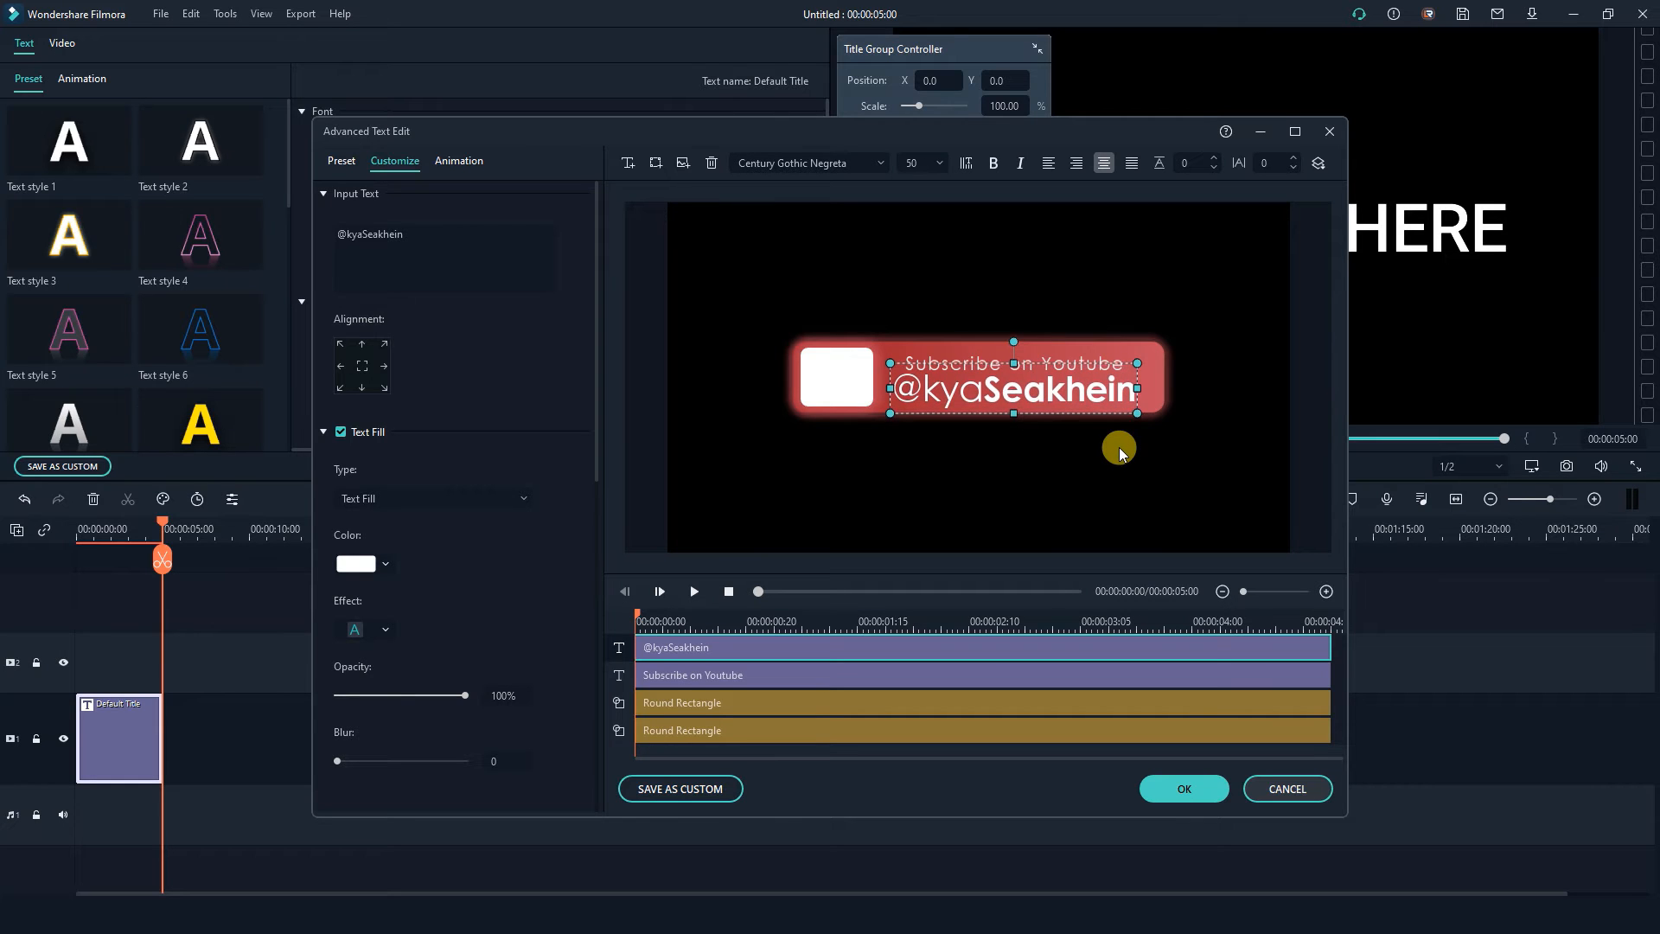
left_click(1074, 454)
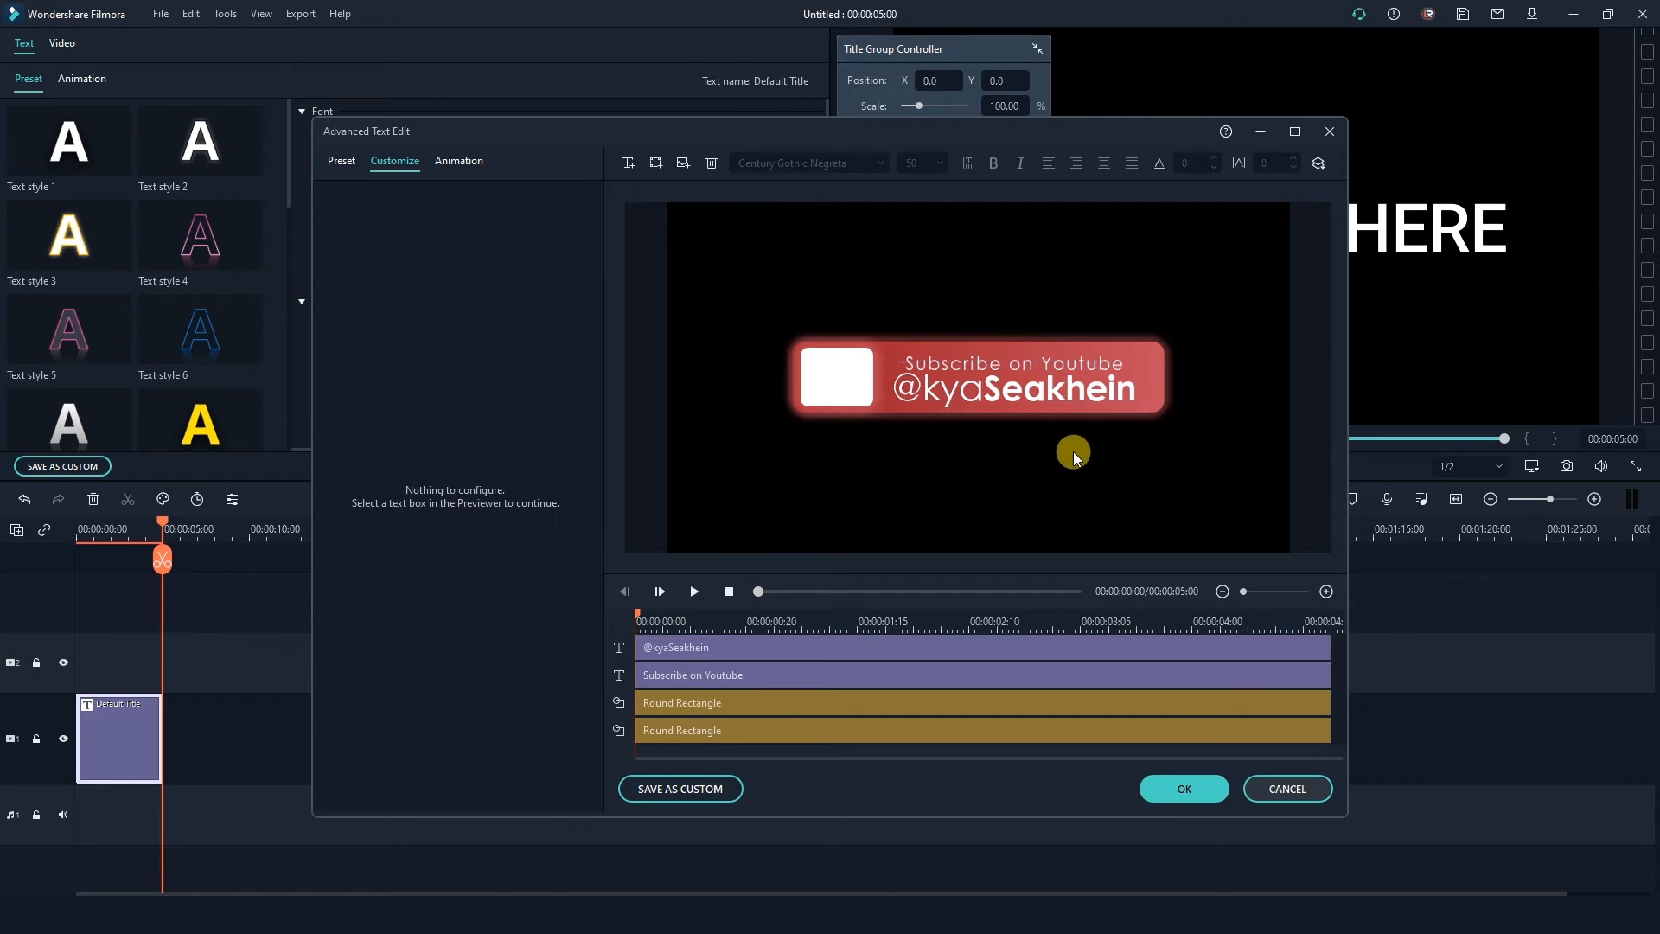
left_click(1112, 366)
left_click(1103, 362)
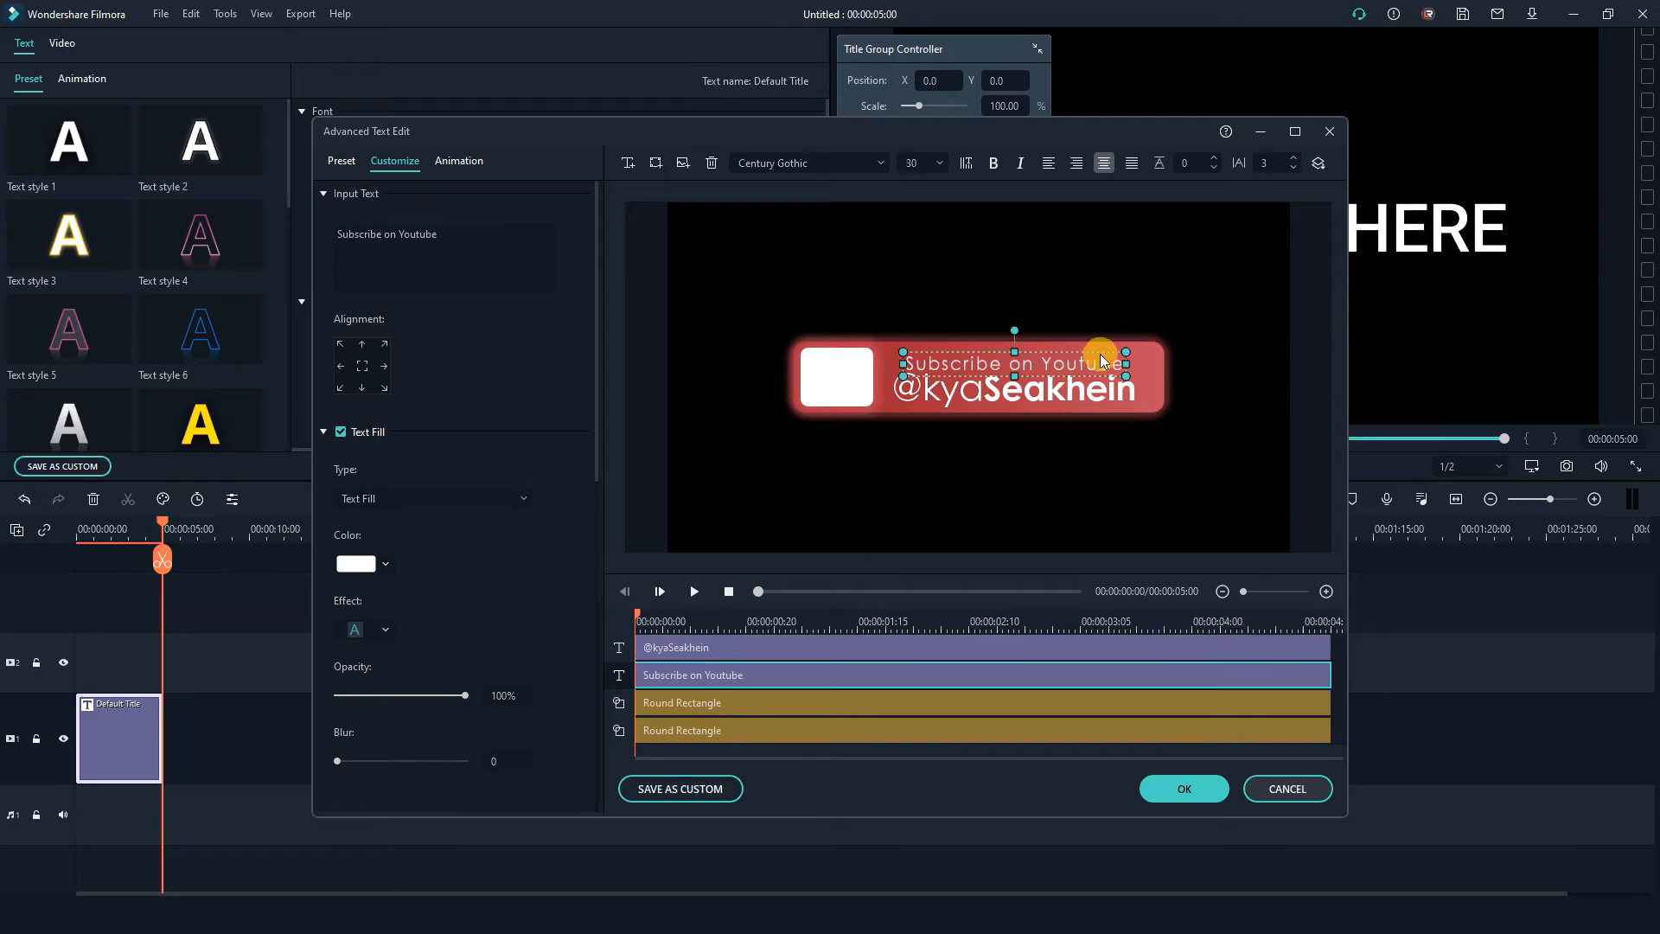
key("Up")
key("Up")
key("Up")
key("Up")
key("Up")
key("Up")
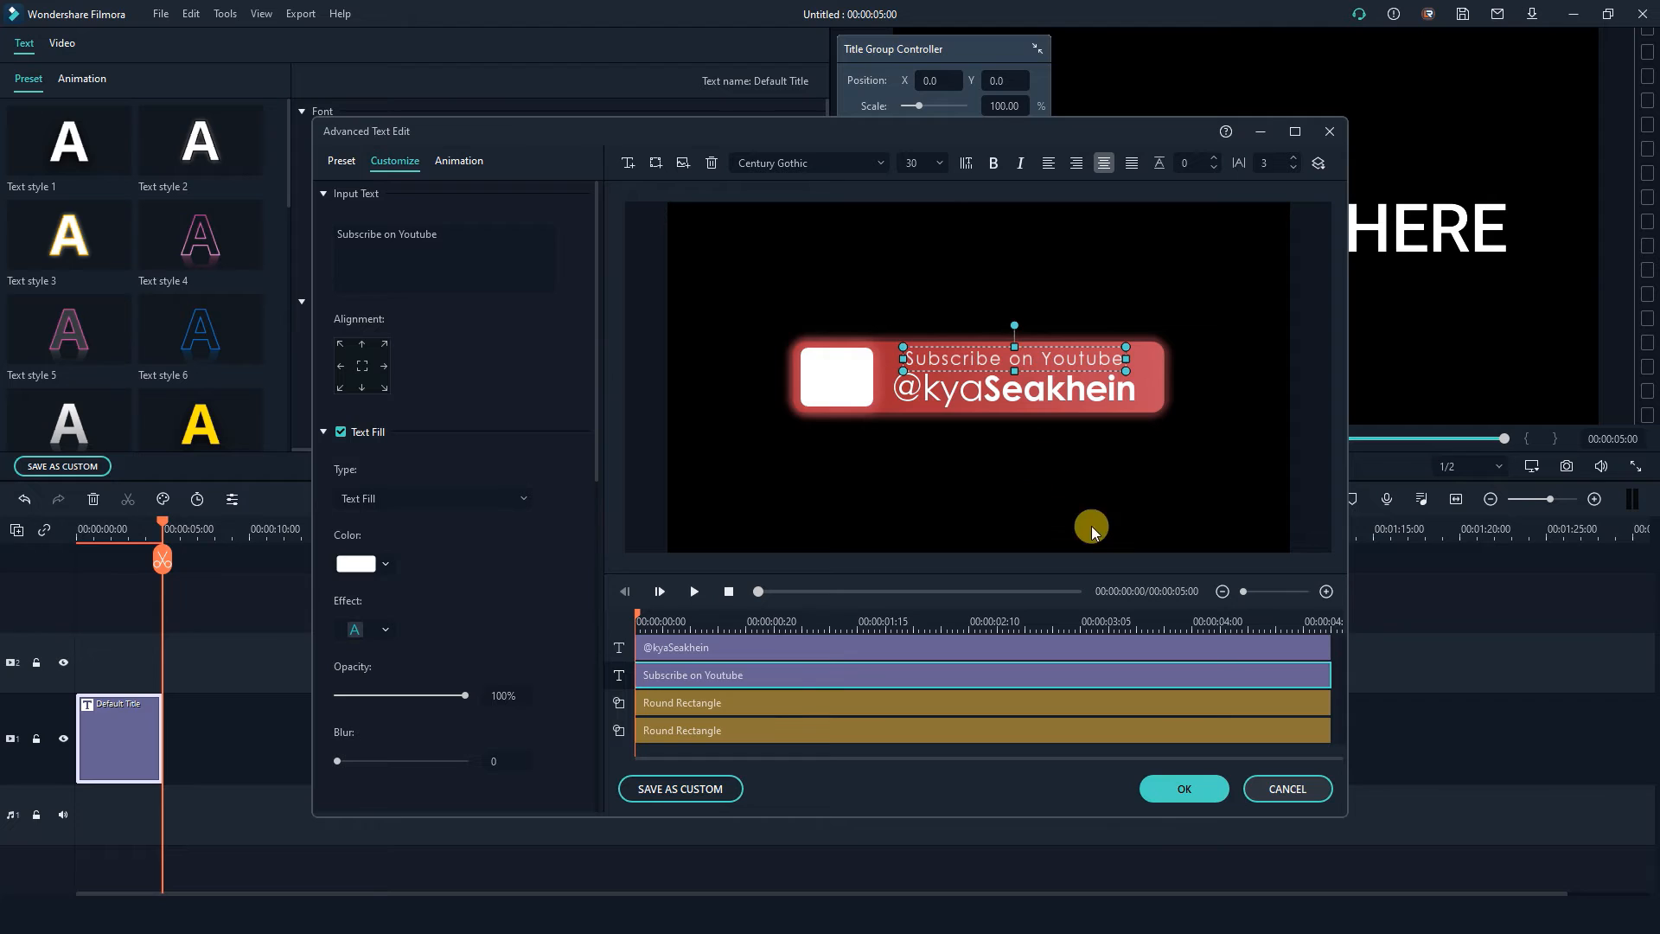
left_click(911, 163)
left_click(904, 163)
left_click(1153, 238)
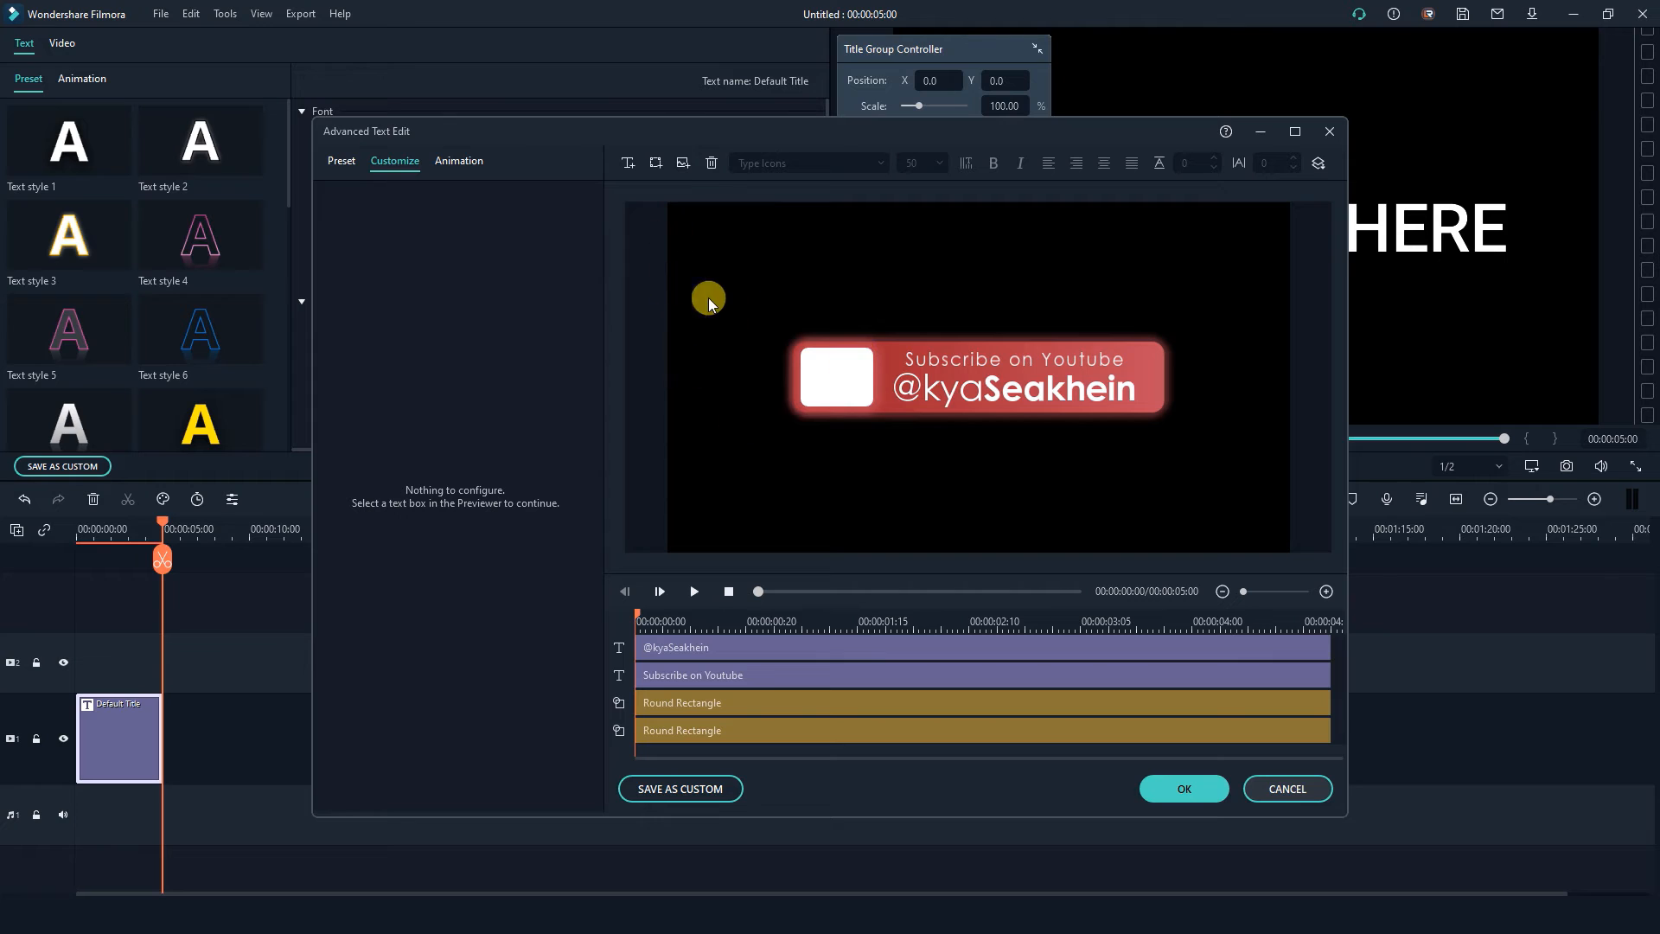
Add a Type Icons text box, replace its placeholder with "y" for the YouTube icon, and move it onto the white box.
left_click(629, 162)
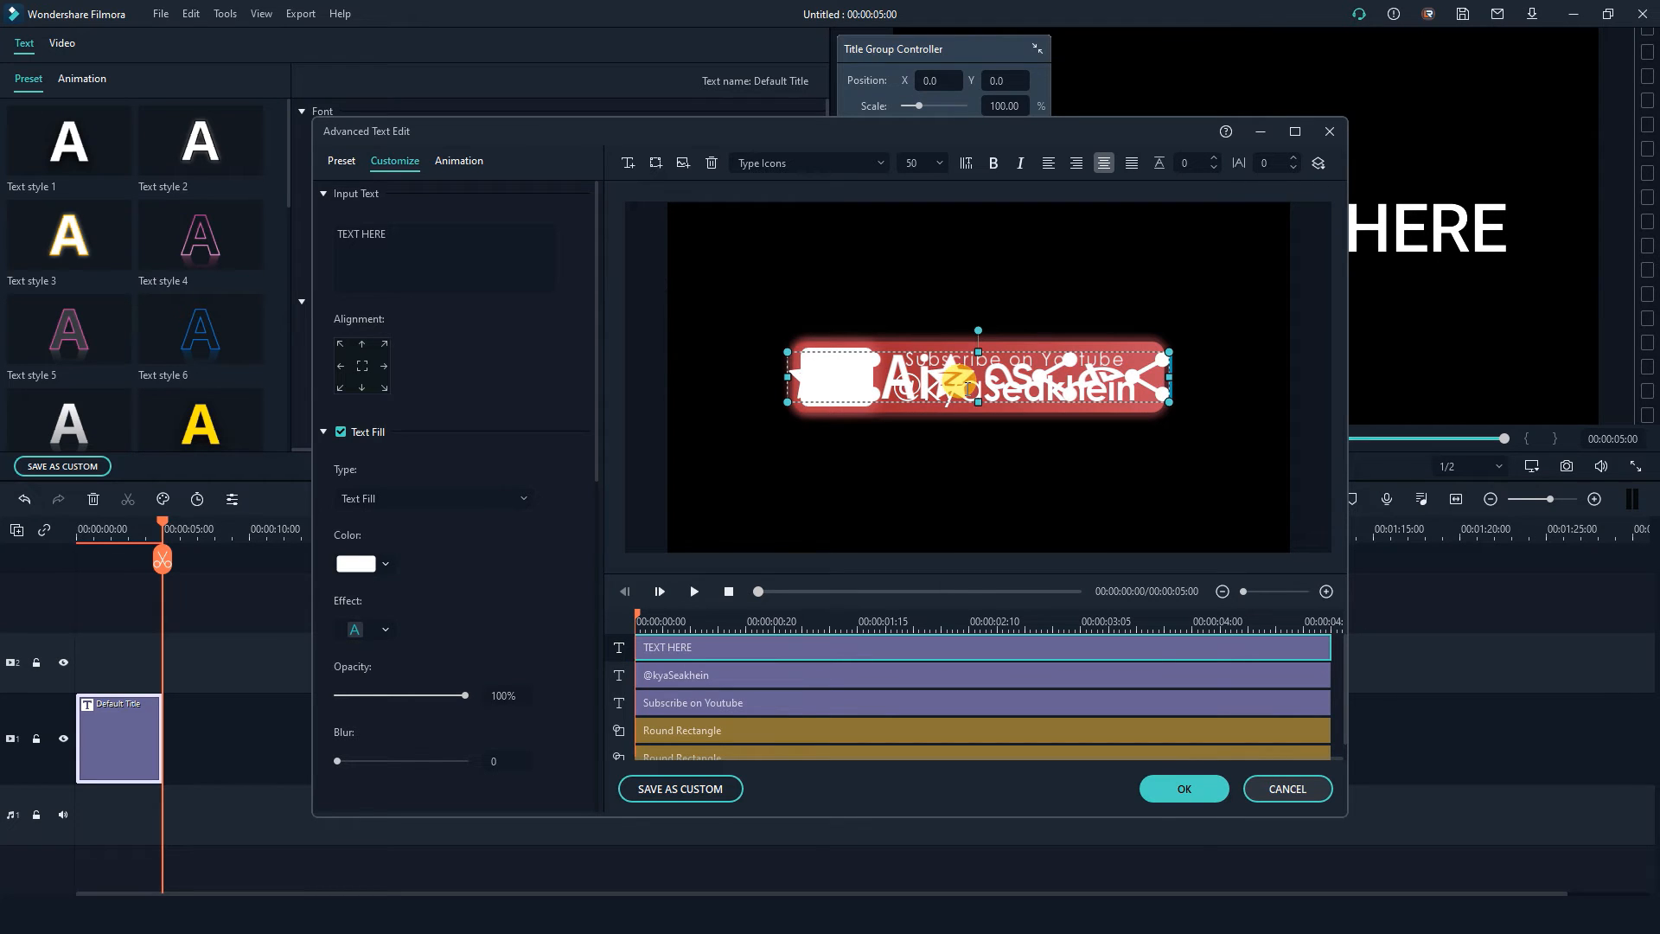
key("BackSpace")
key("BackSpace")
key("BackSpace")
key("BackSpace")
key("BackSpace")
key("BackSpace")
key("BackSpace")
key("BackSpace")
key("BackSpace")
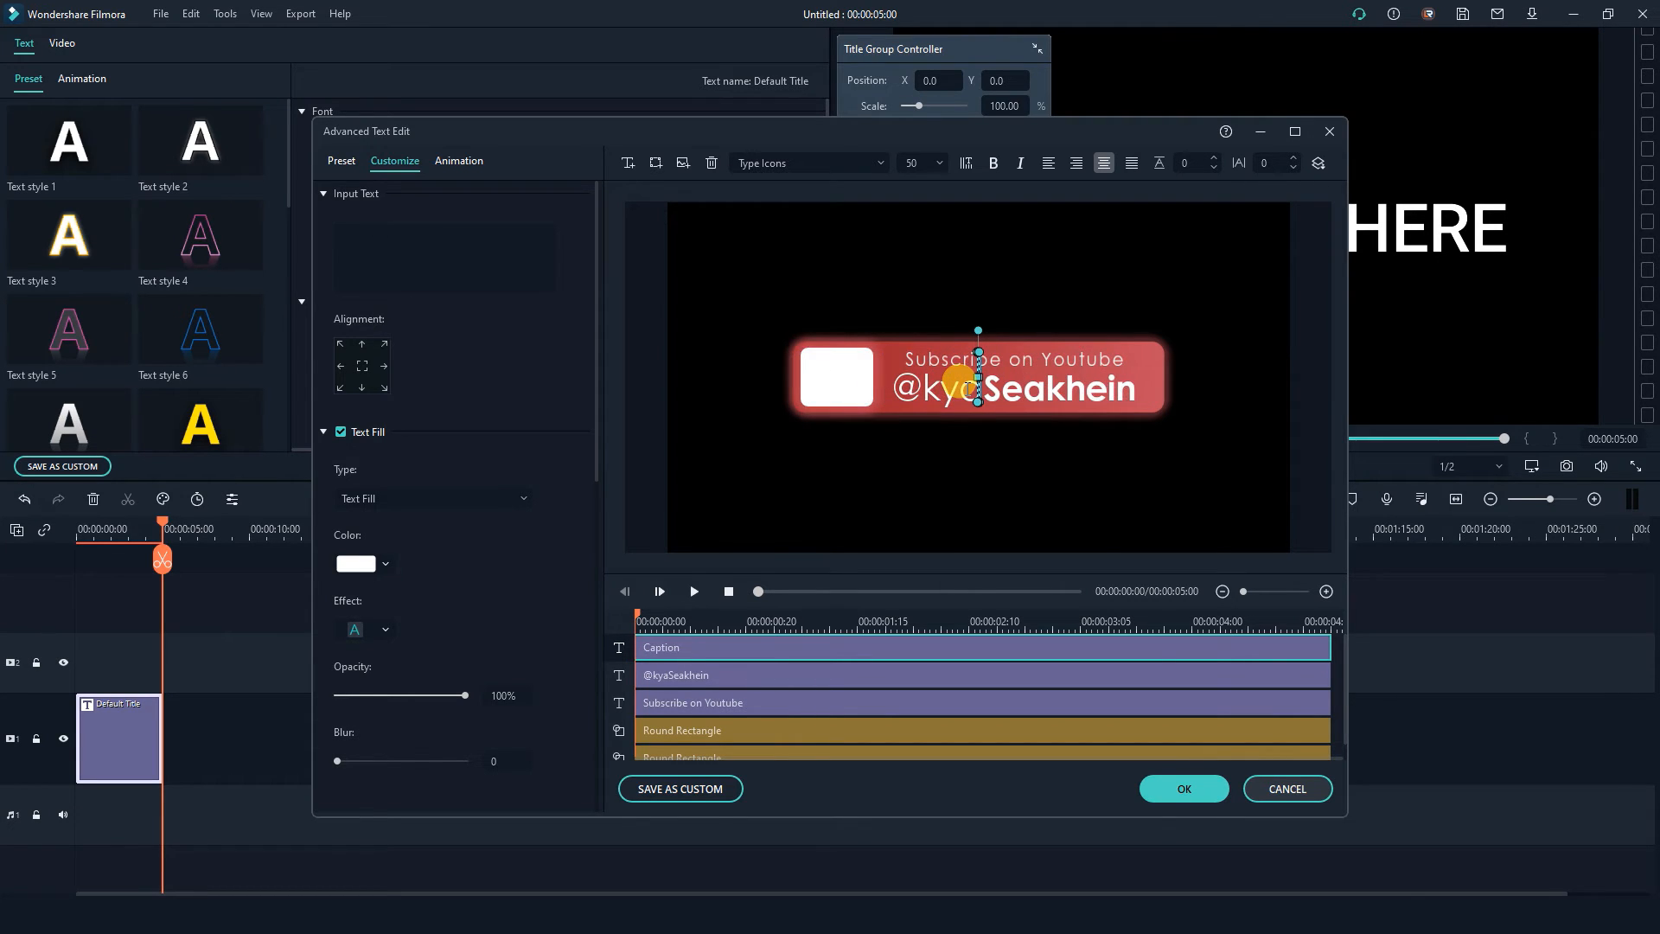
type("y")
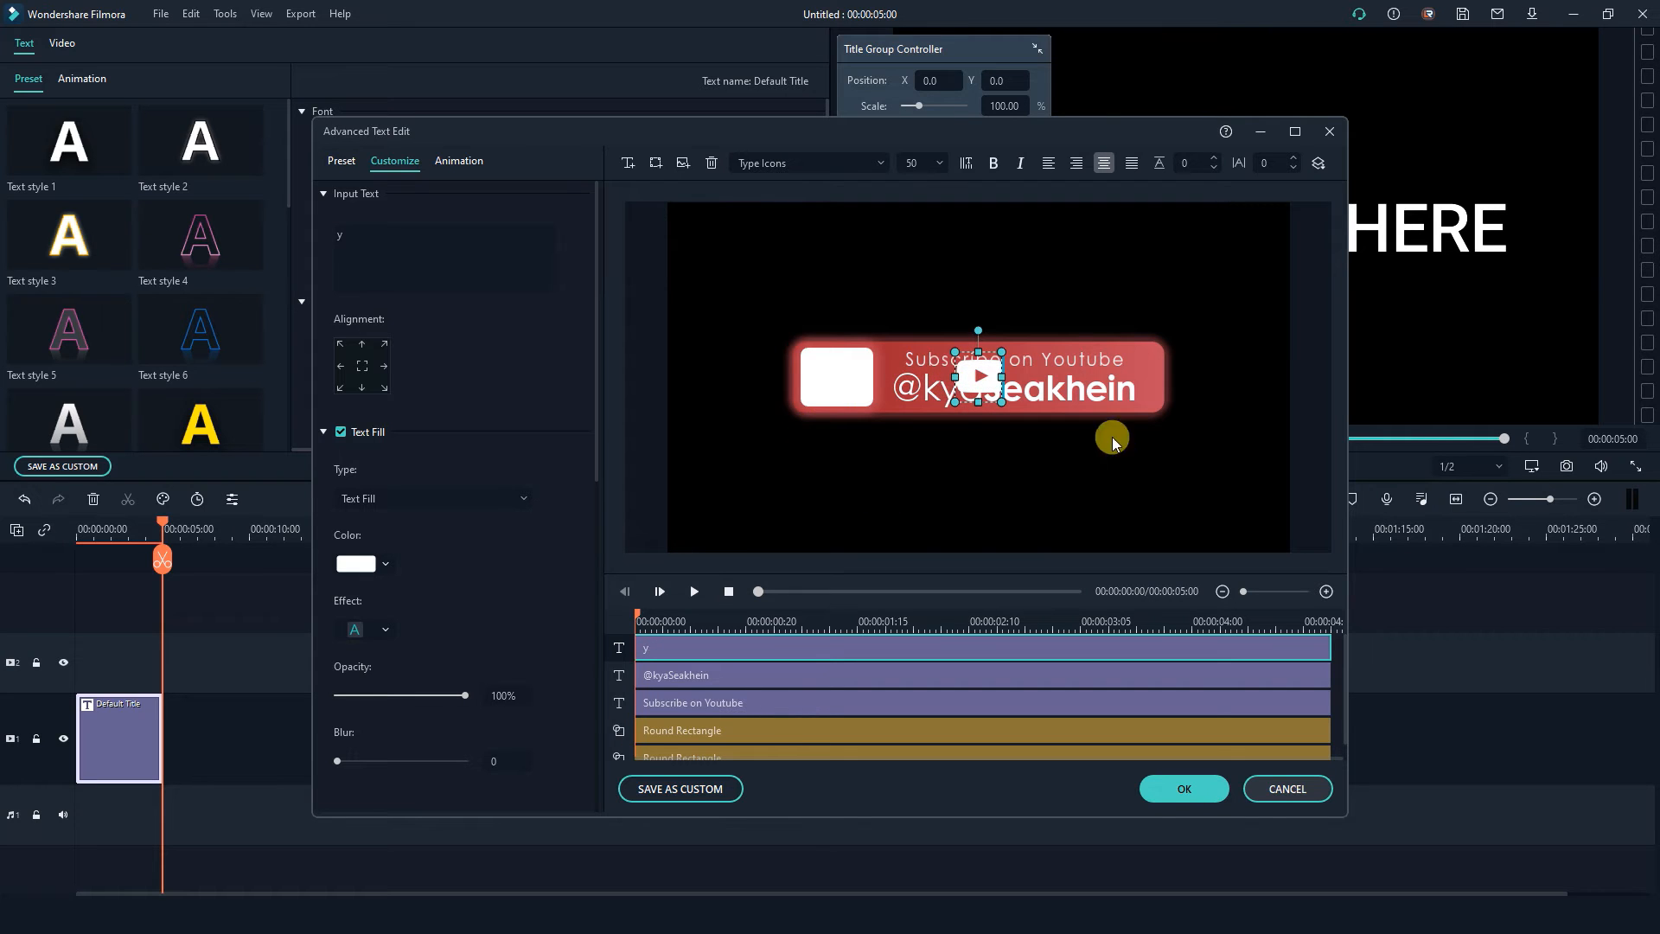
left_click(988, 455)
left_click_drag(993, 377, 851, 377)
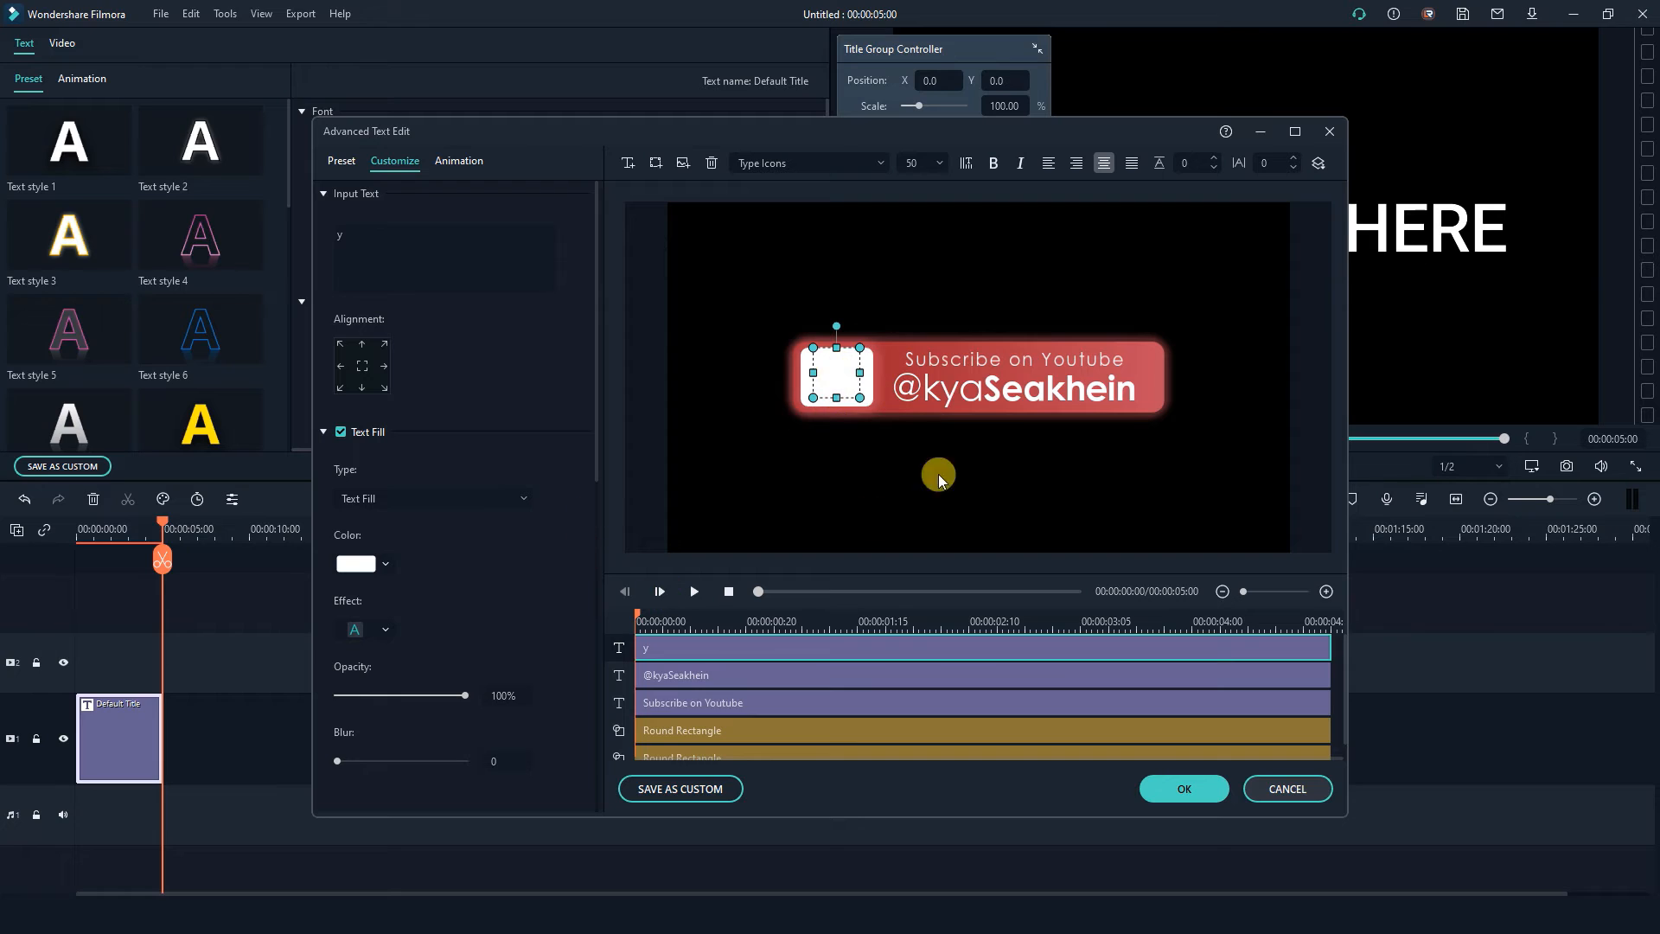
Give the YouTube icon a Gradient Fill running from dark red to light red.
left_click(410, 507)
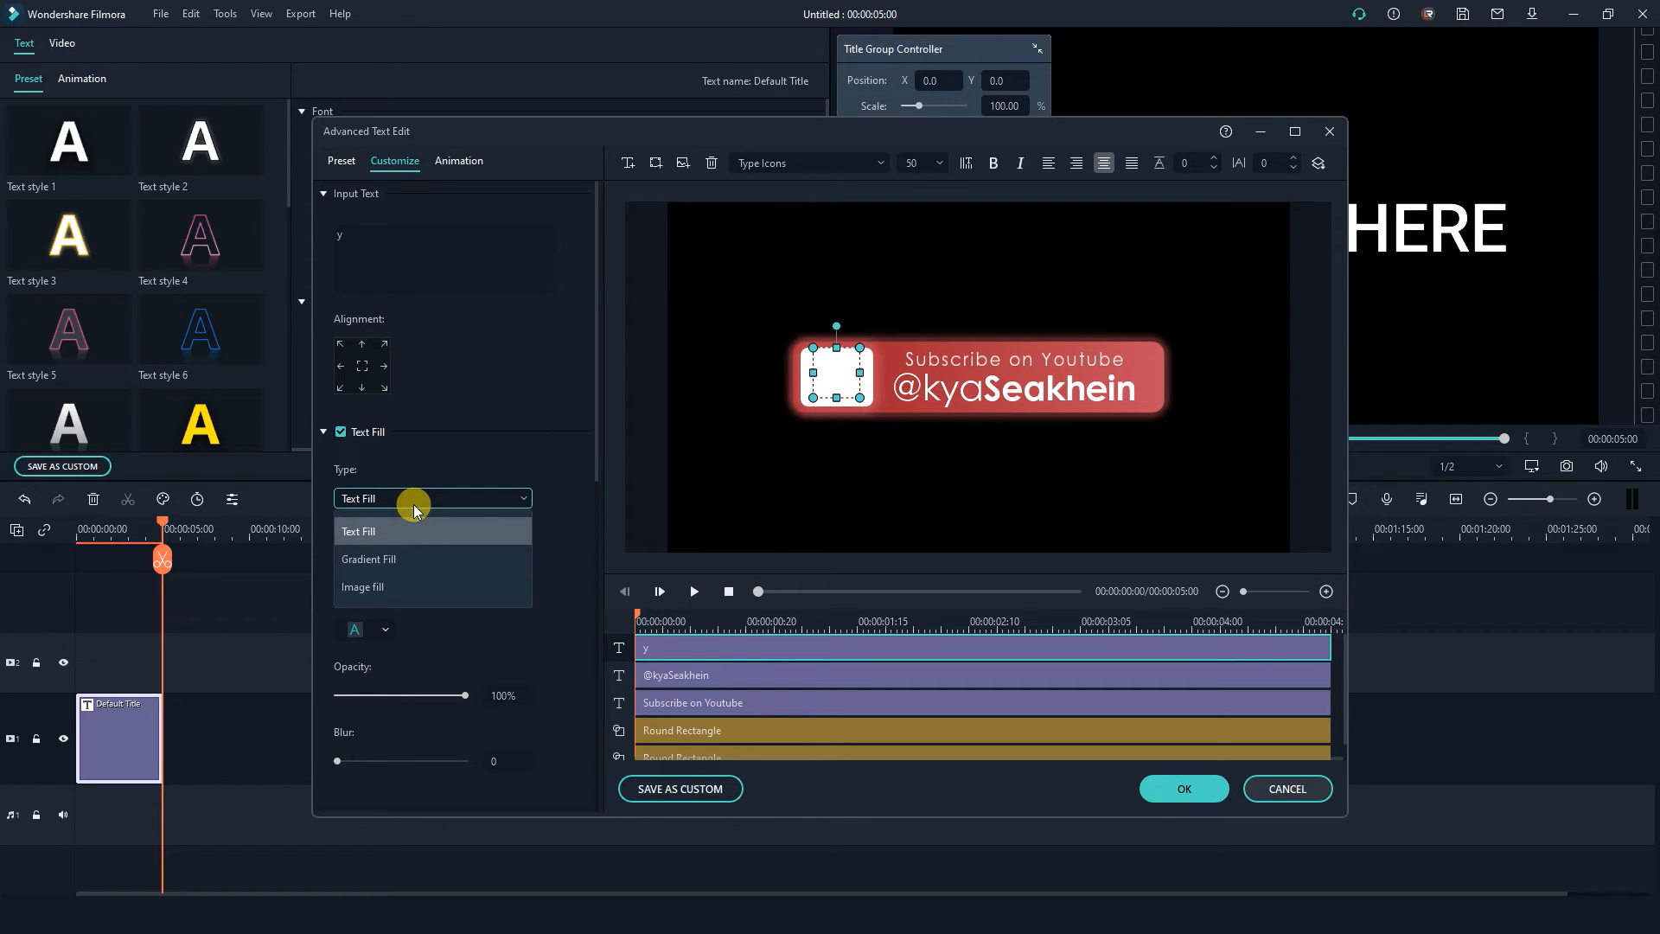
left_click(396, 558)
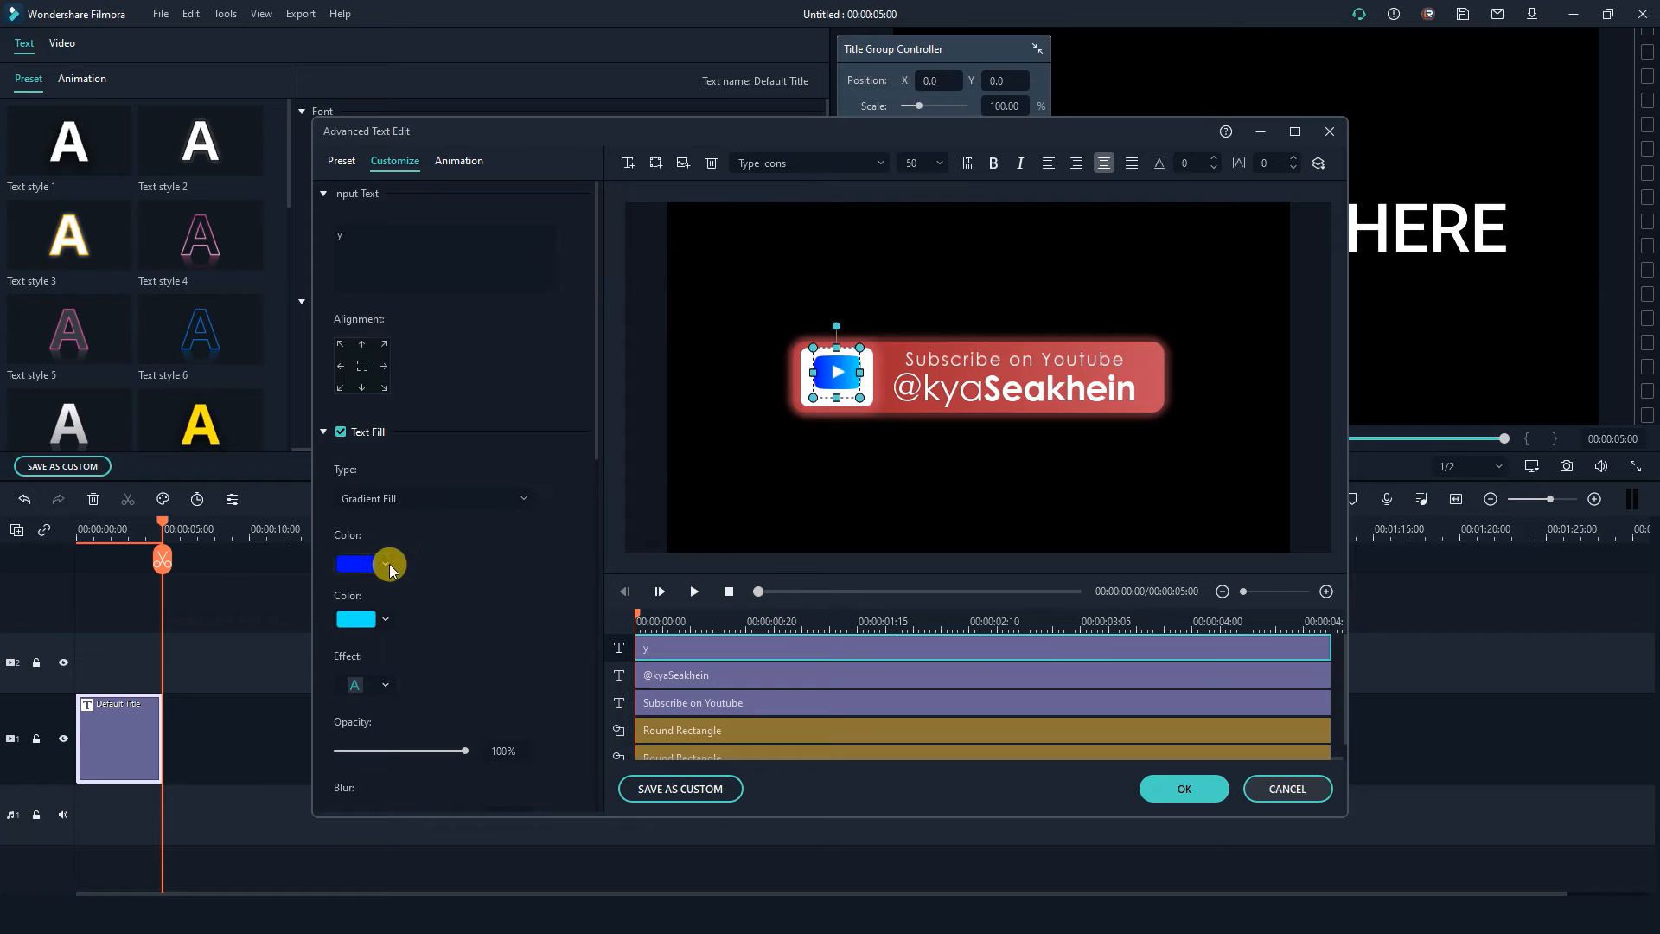
left_click(385, 563)
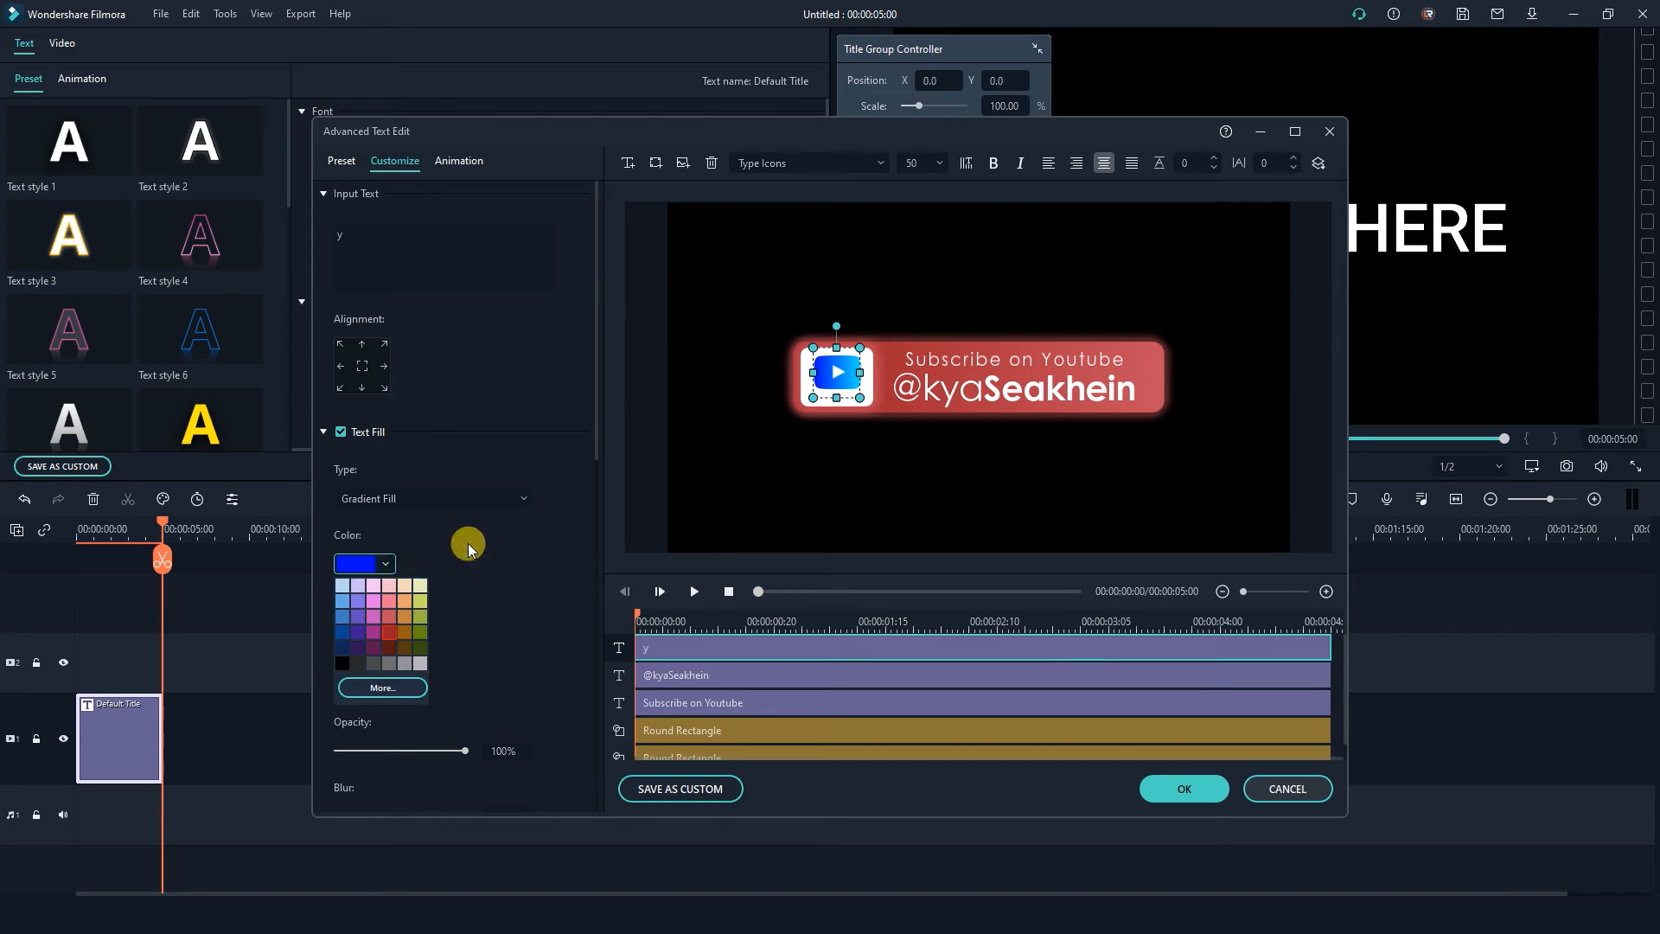
left_click(390, 630)
left_click(386, 621)
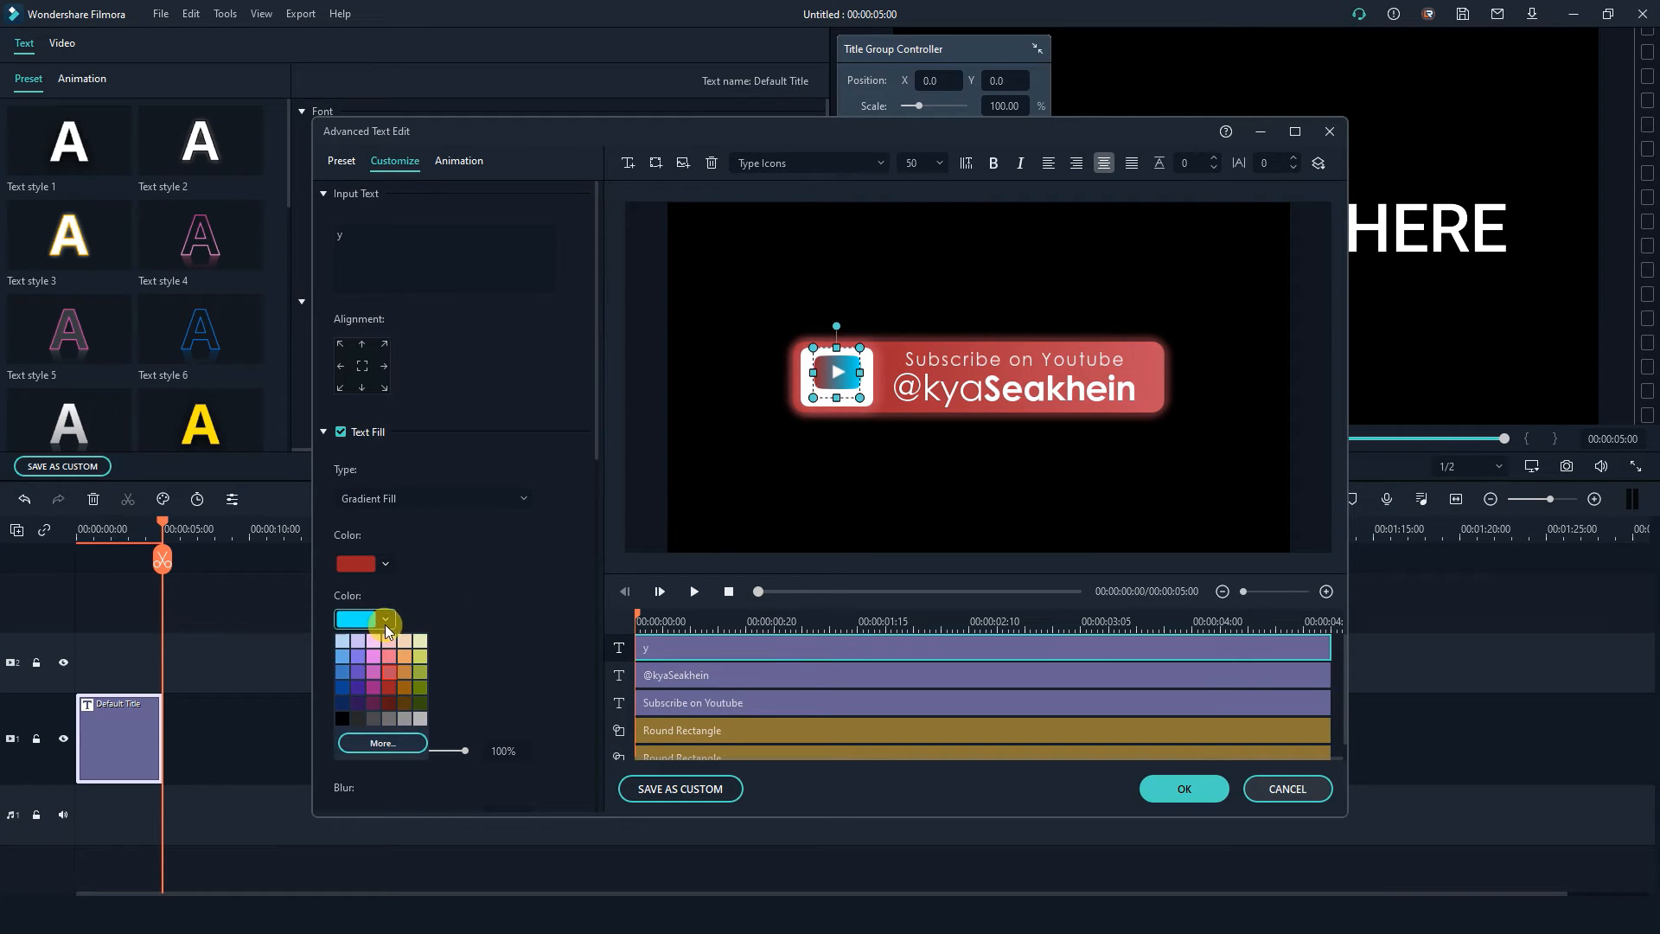
left_click(389, 673)
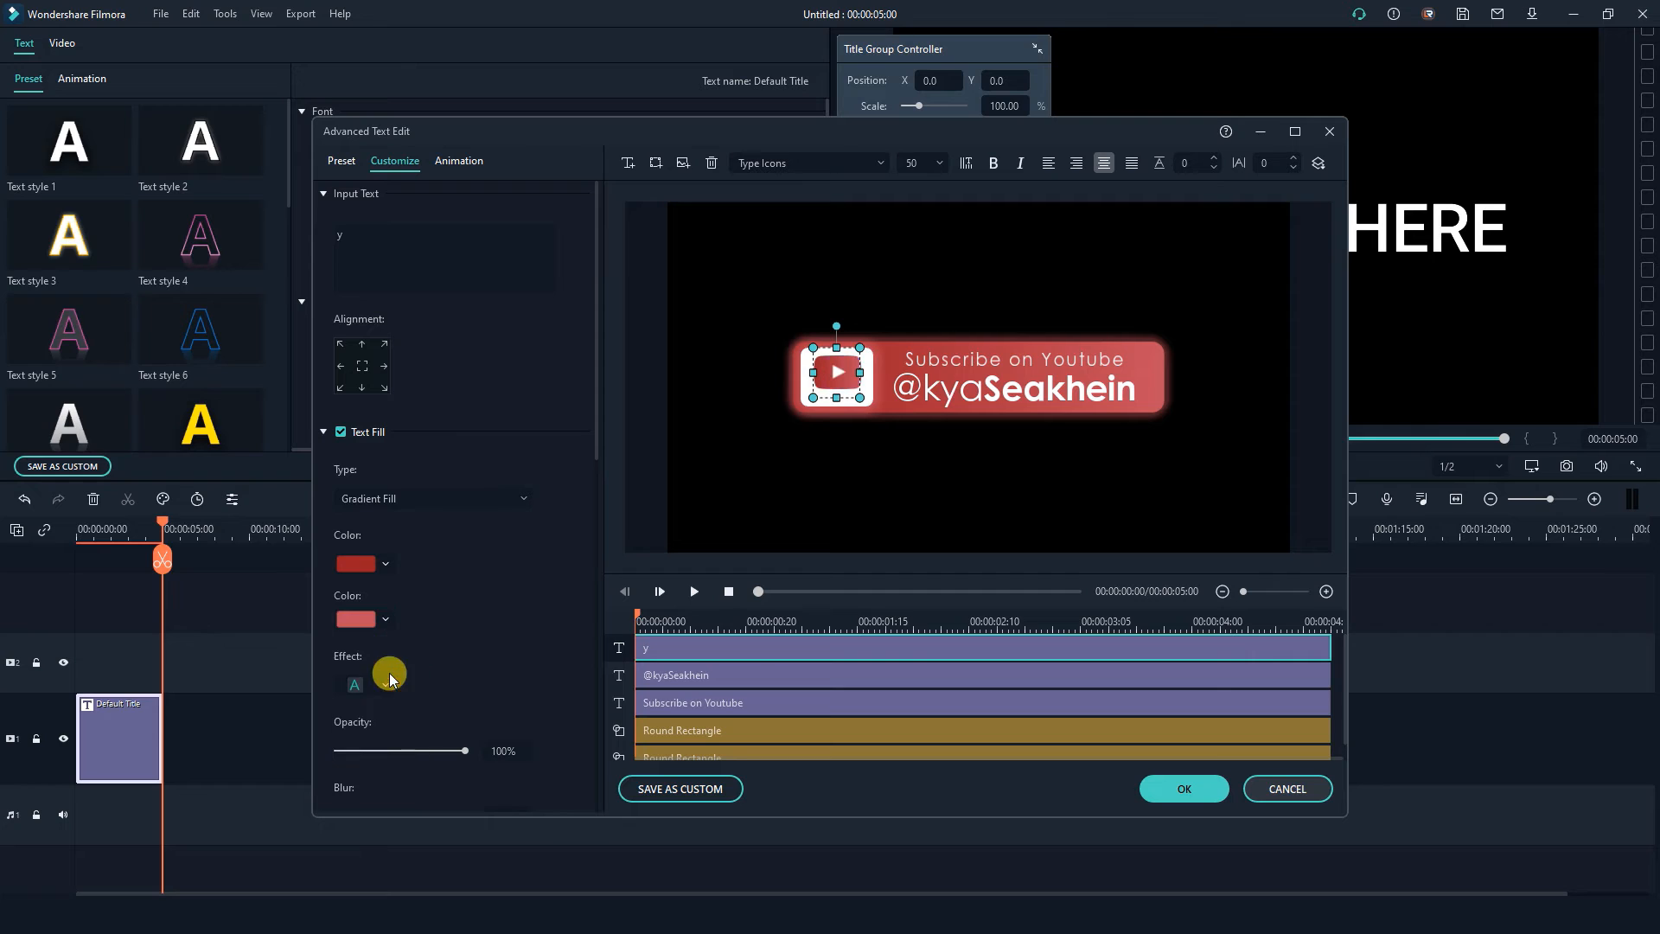
Shift the YouTube icon slightly down to center it in the white box.
left_click(920, 472)
left_click(836, 372)
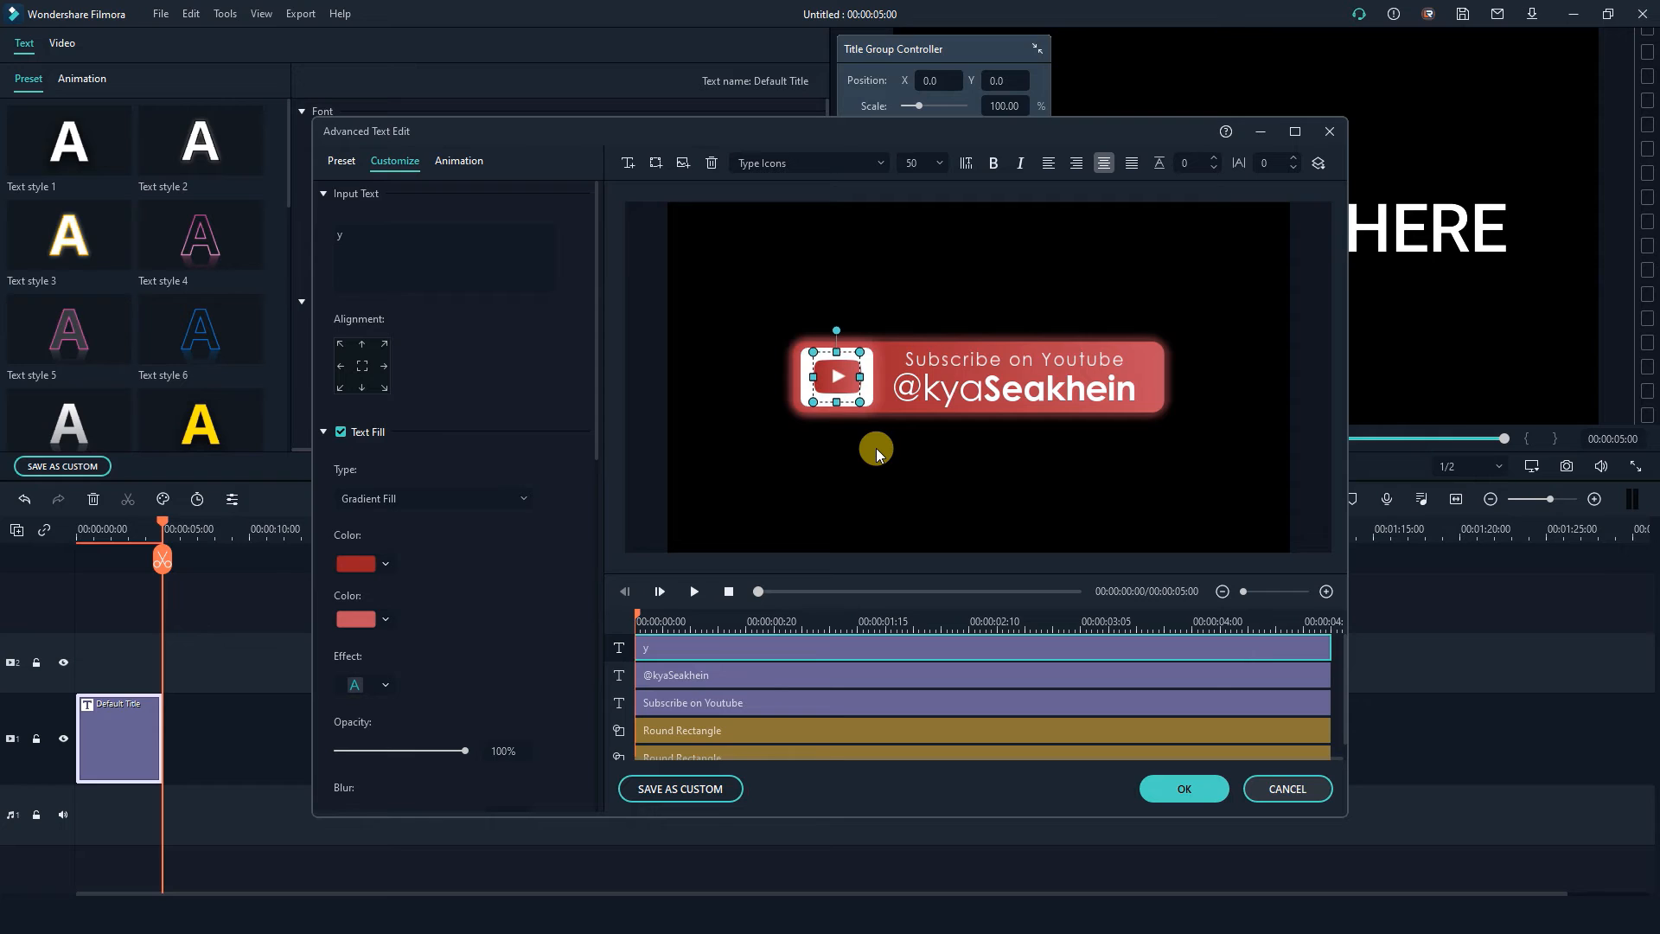
left_click(365, 371)
left_click(950, 490)
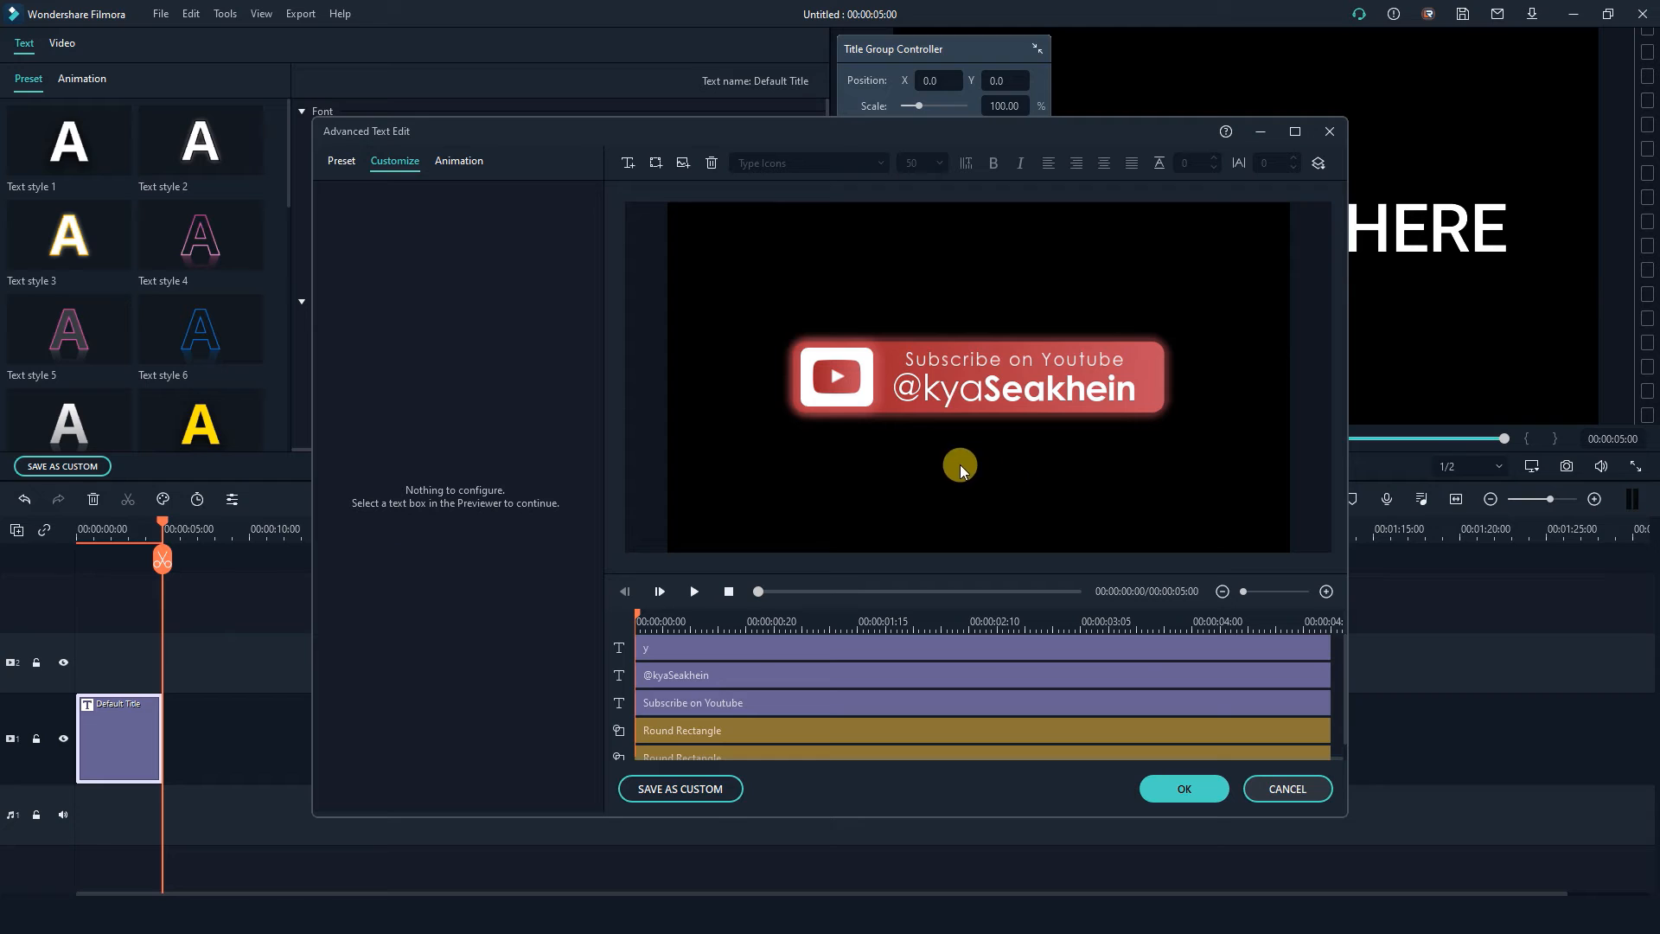
left_click(1161, 378)
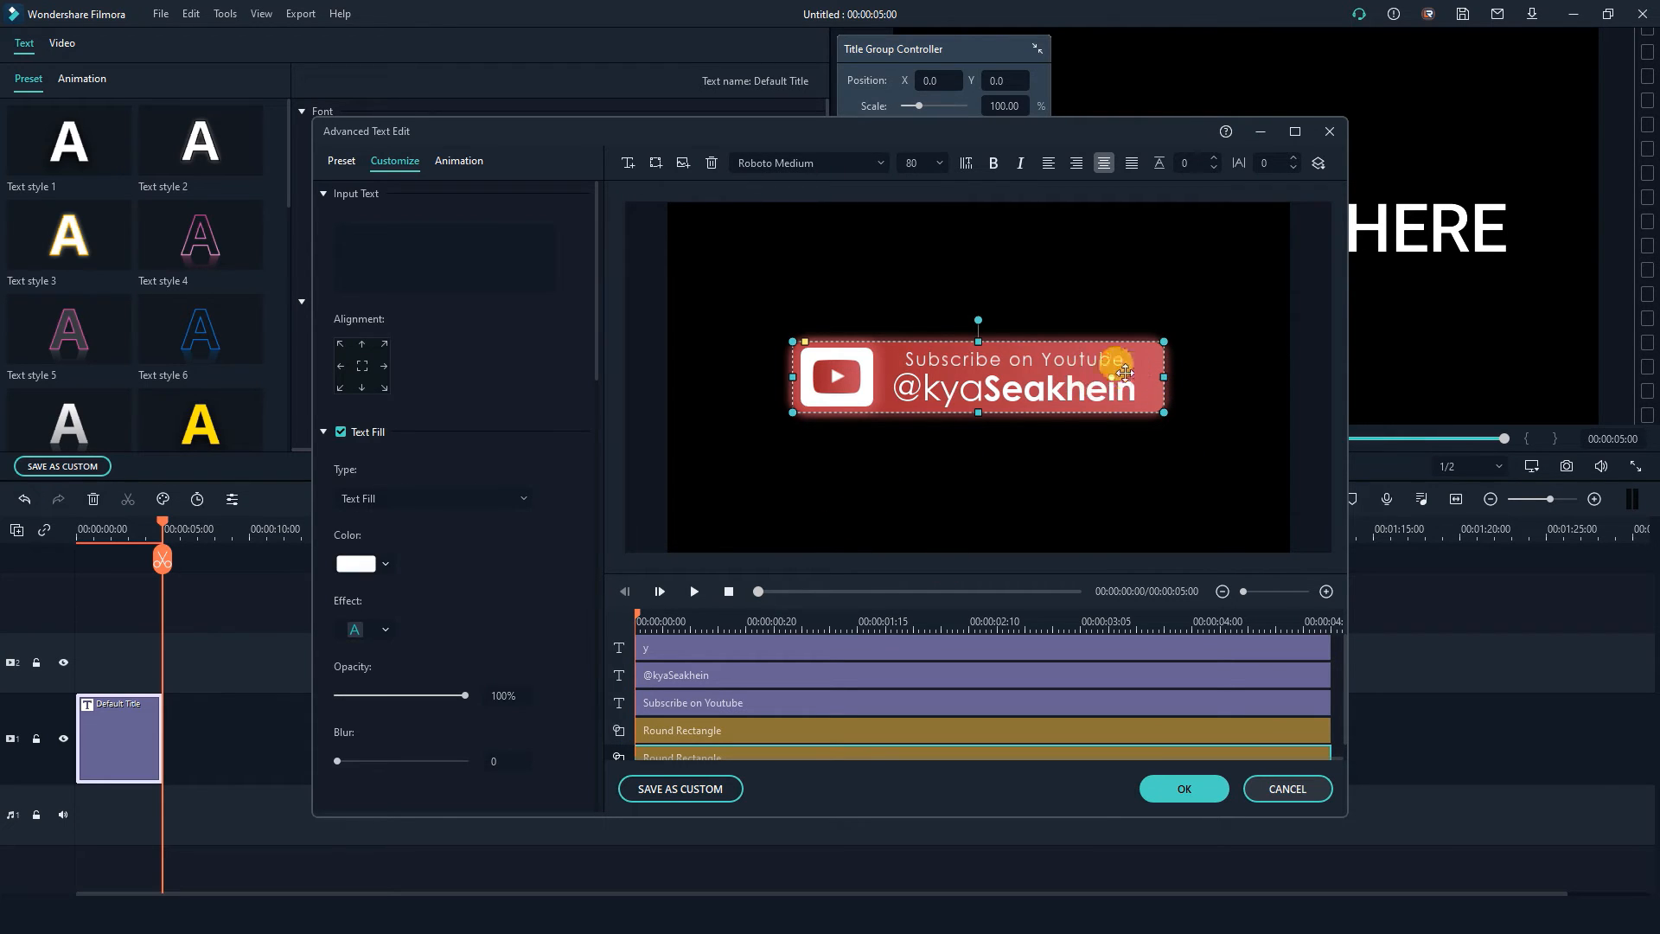
left_click_drag(599, 358, 590, 730)
left_click(923, 474)
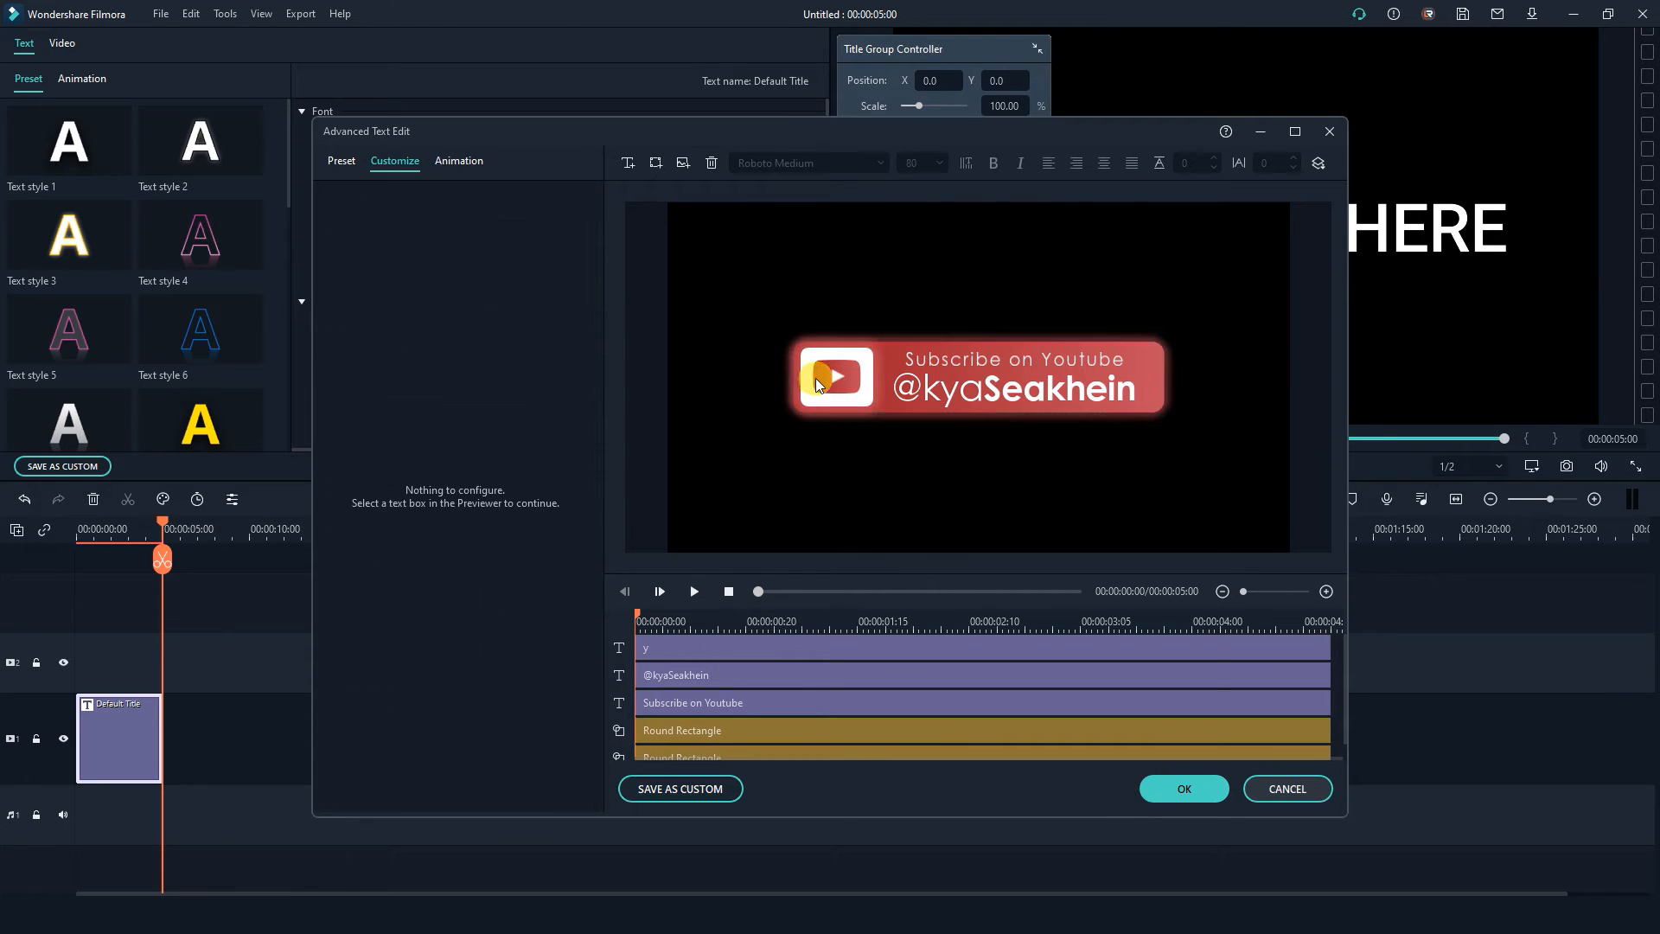
left_click(845, 382)
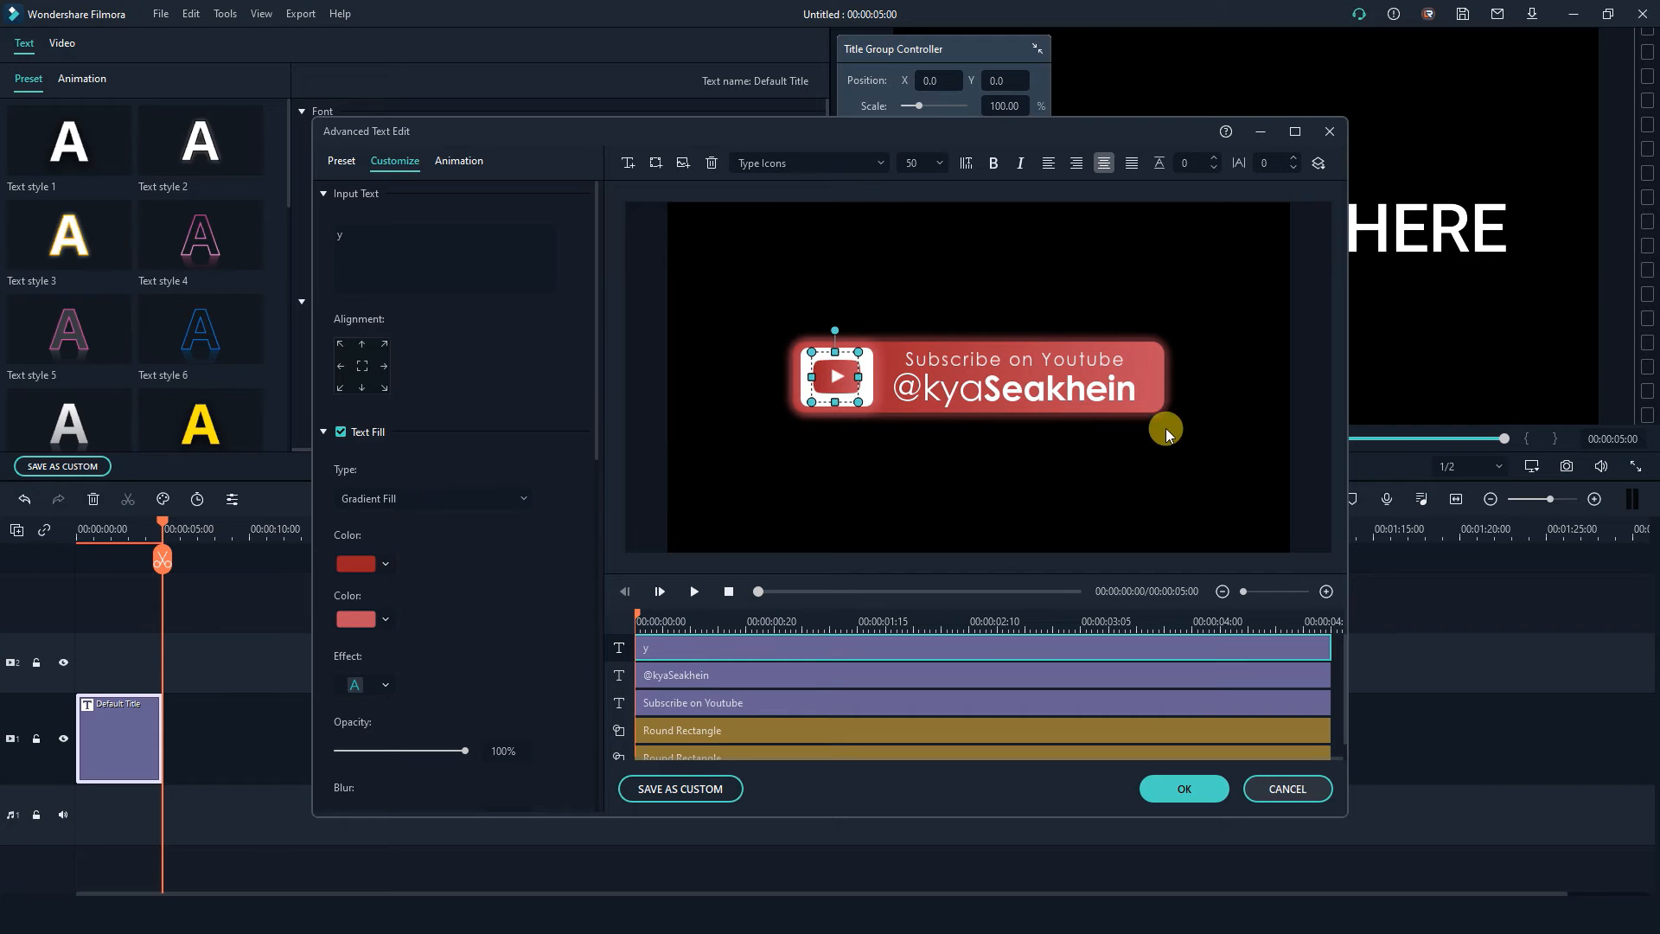
Try Color Fill as the wide red rectangle's Shape Fill type and return it to Gradient Fill.
left_click(1162, 377)
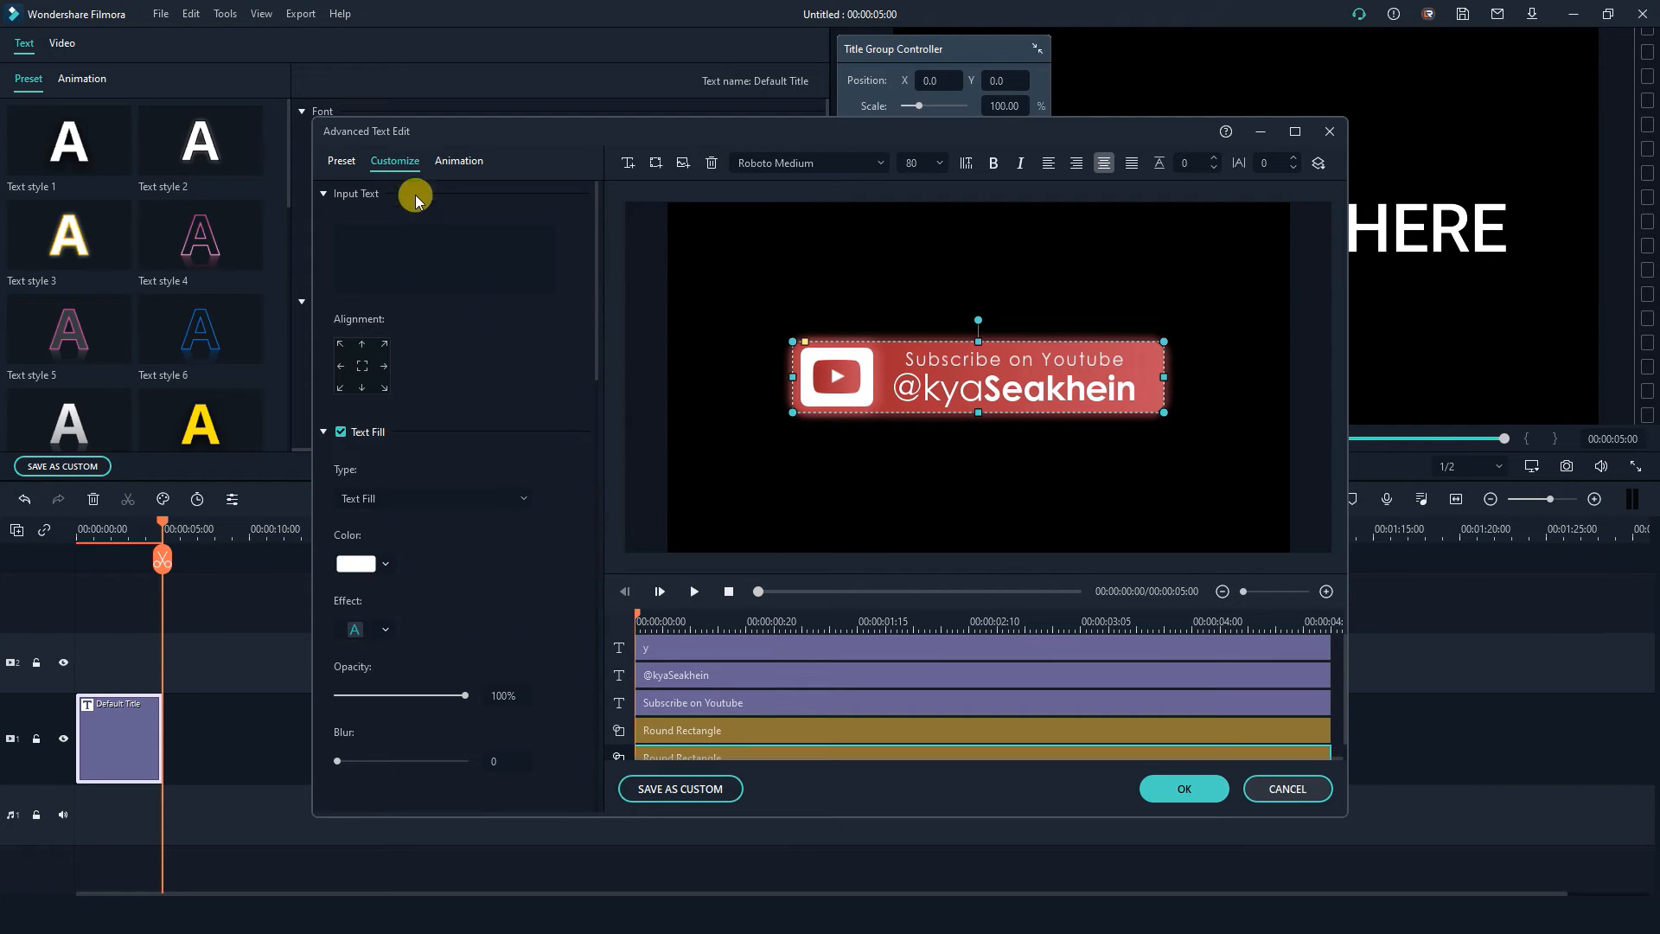
left_click_drag(597, 314, 575, 703)
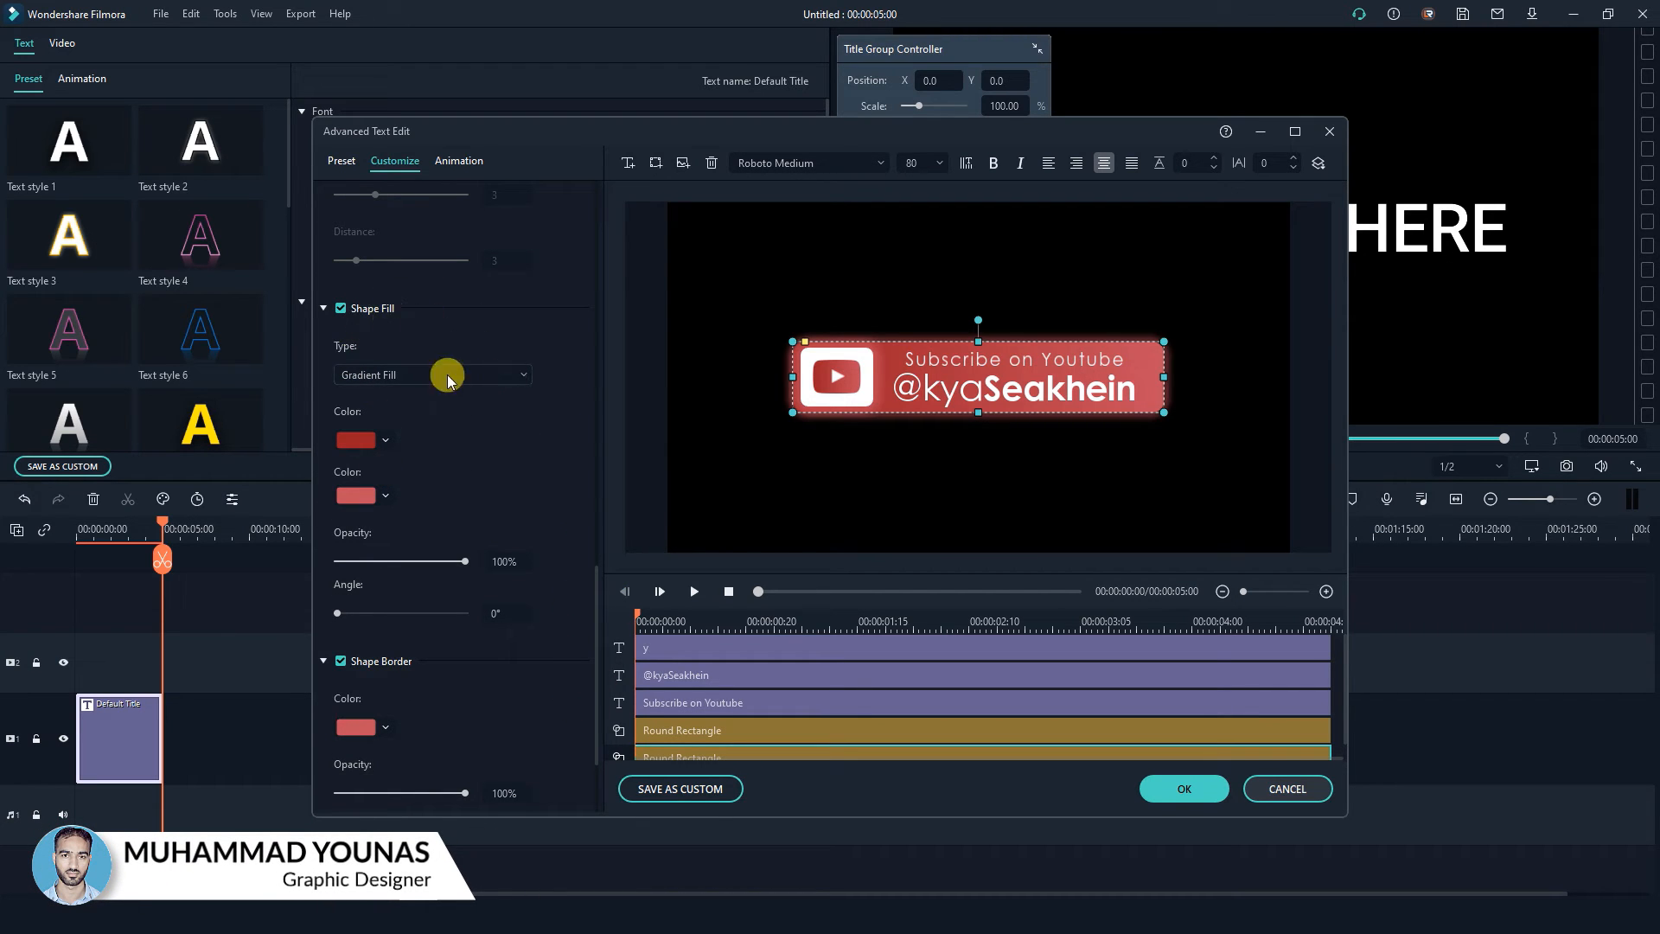
left_click(510, 378)
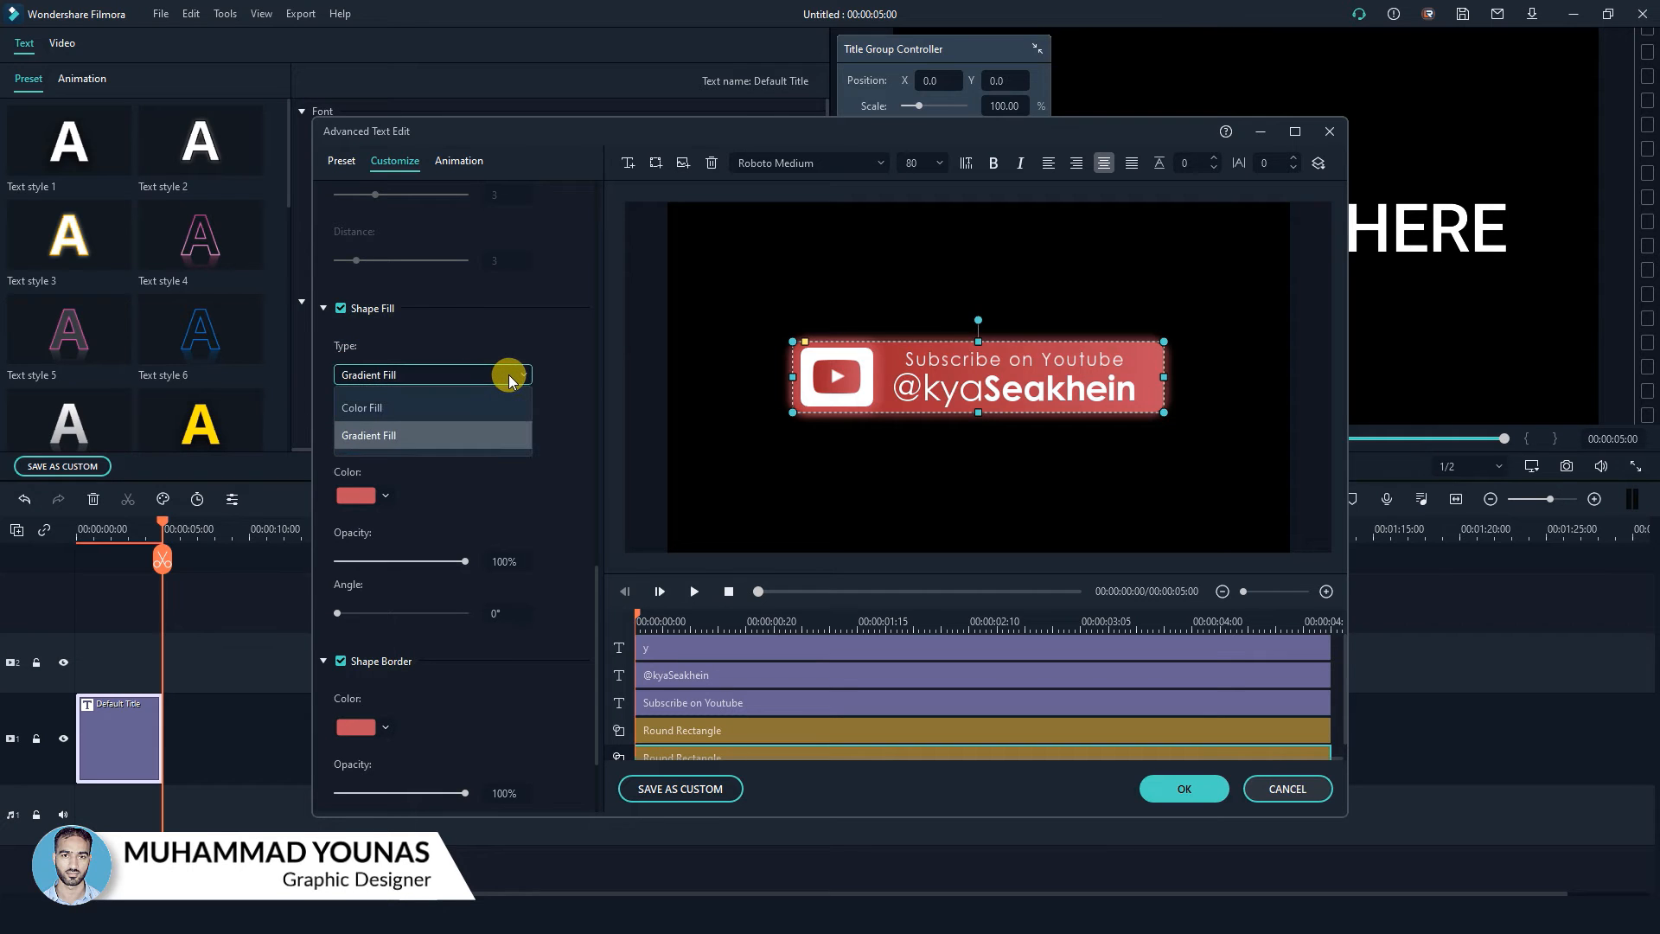
left_click(413, 406)
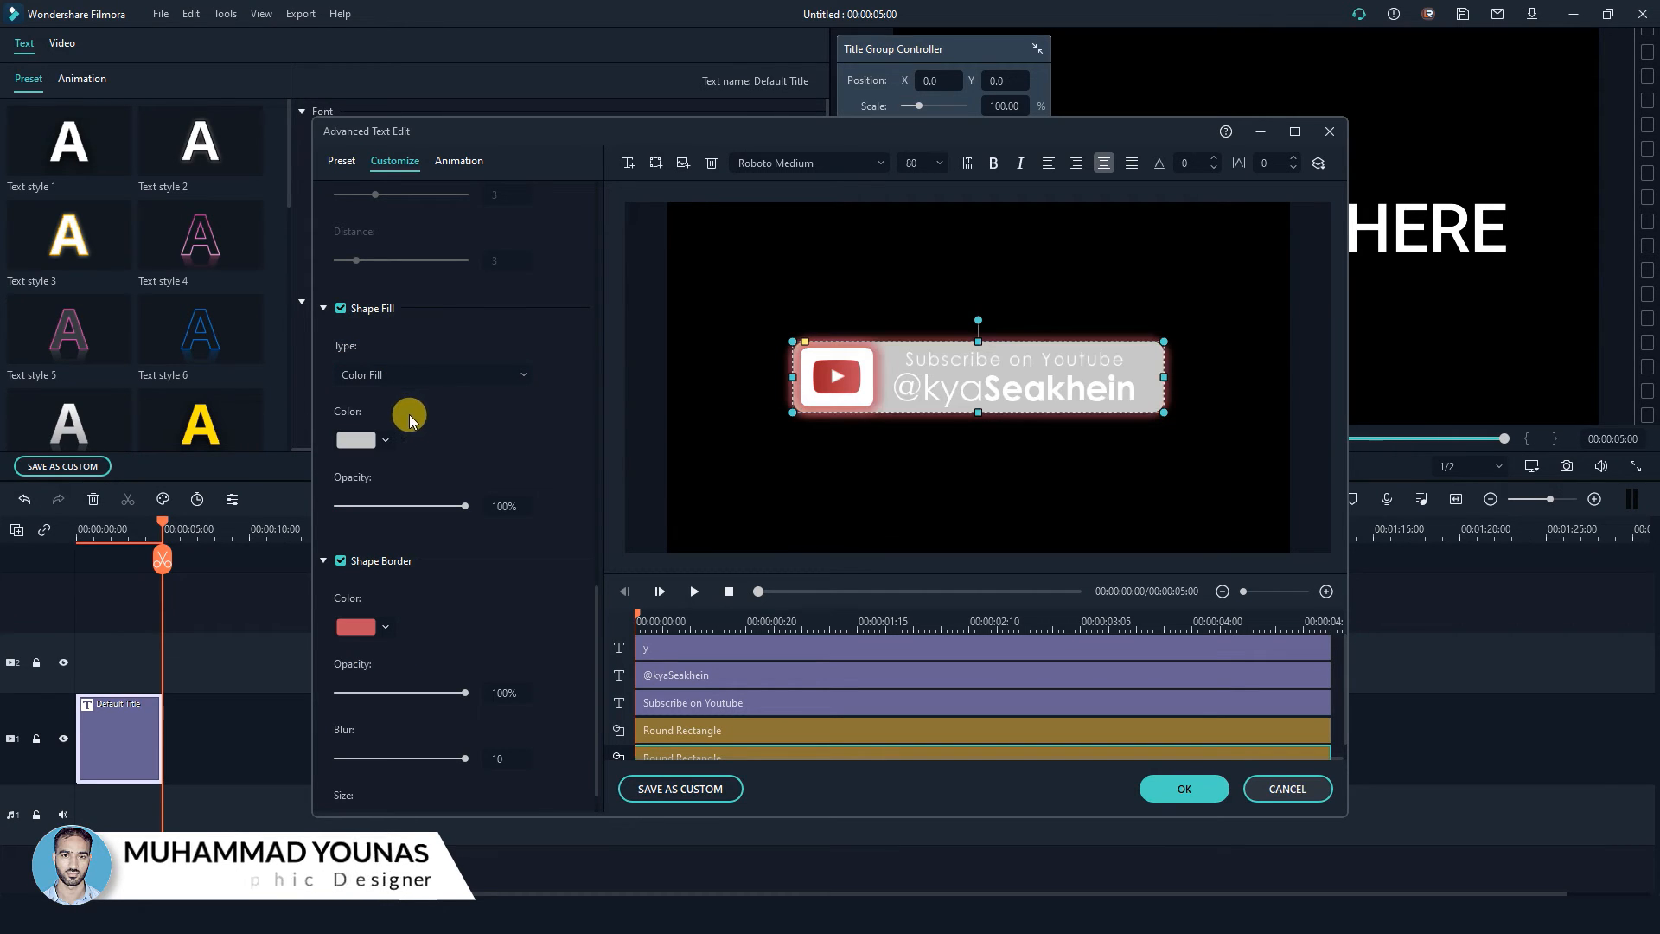
left_click(467, 374)
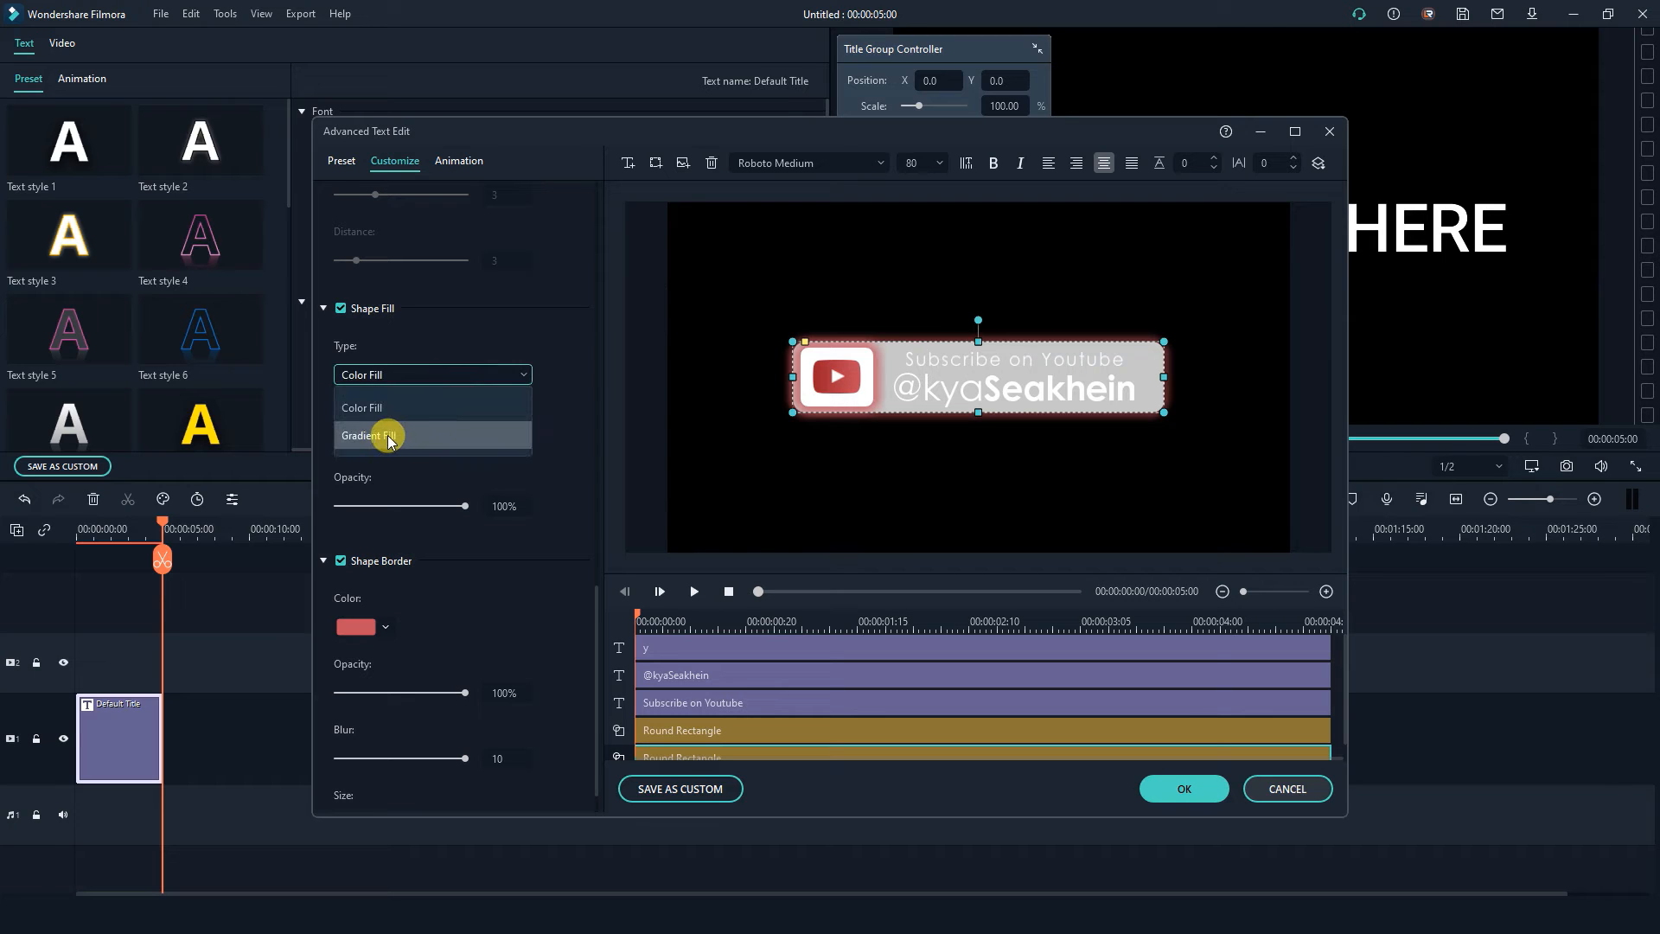
left_click(387, 438)
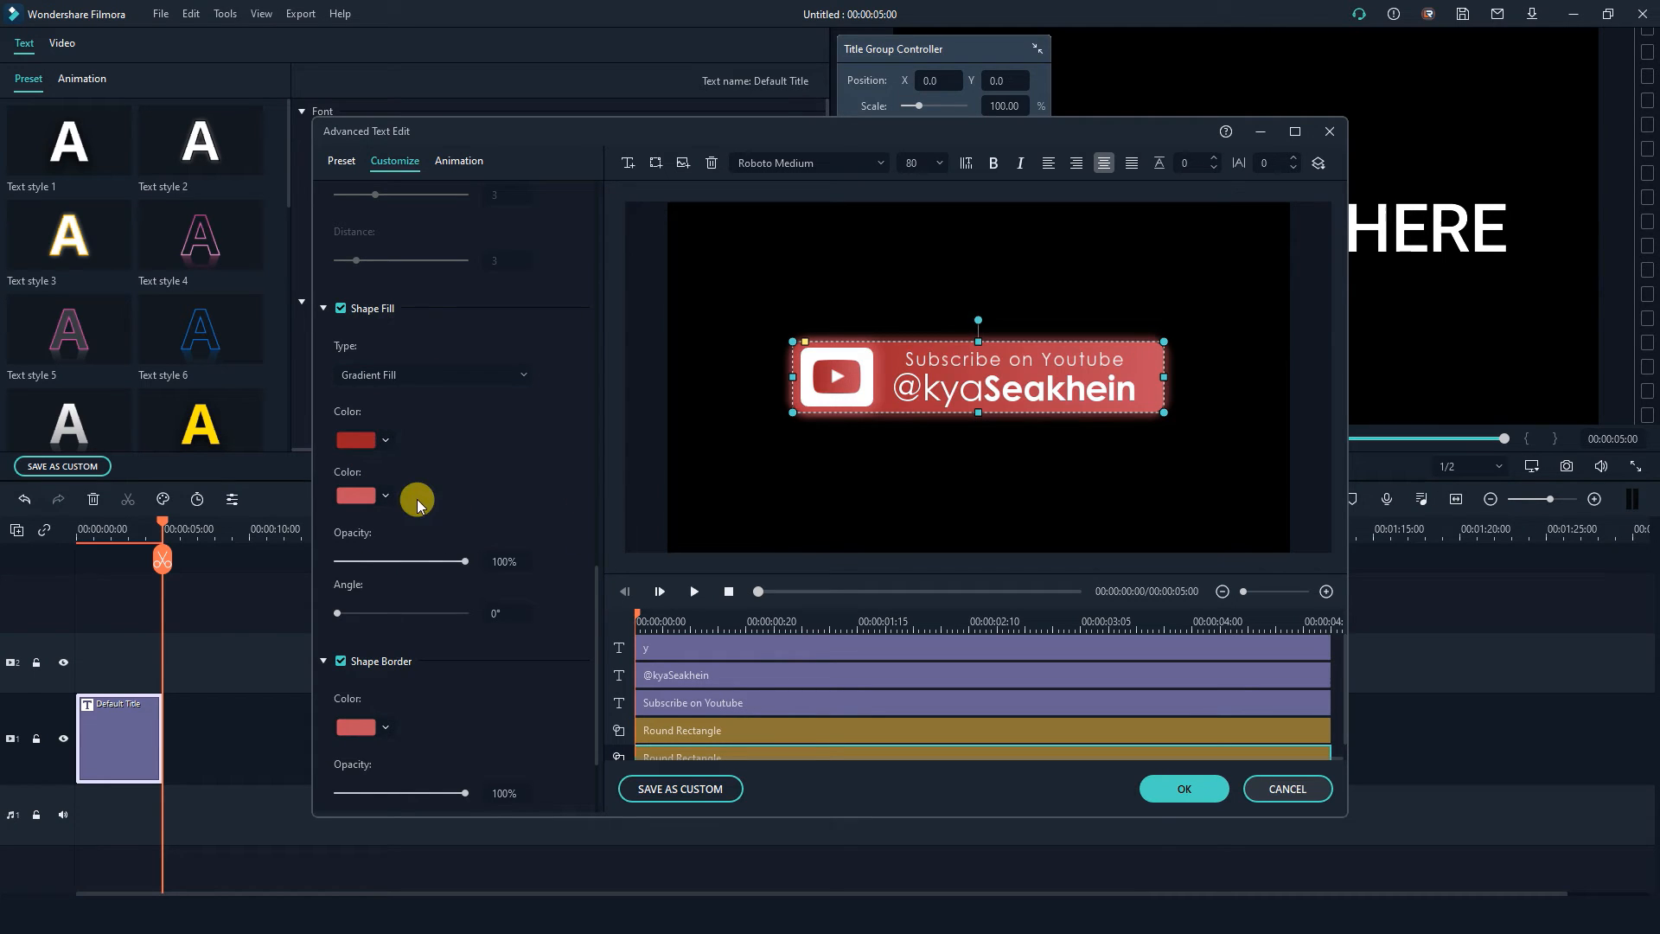
Pick dark red and light red as the two gradient colors of the wide rectangle's Shape Fill.
left_click(387, 440)
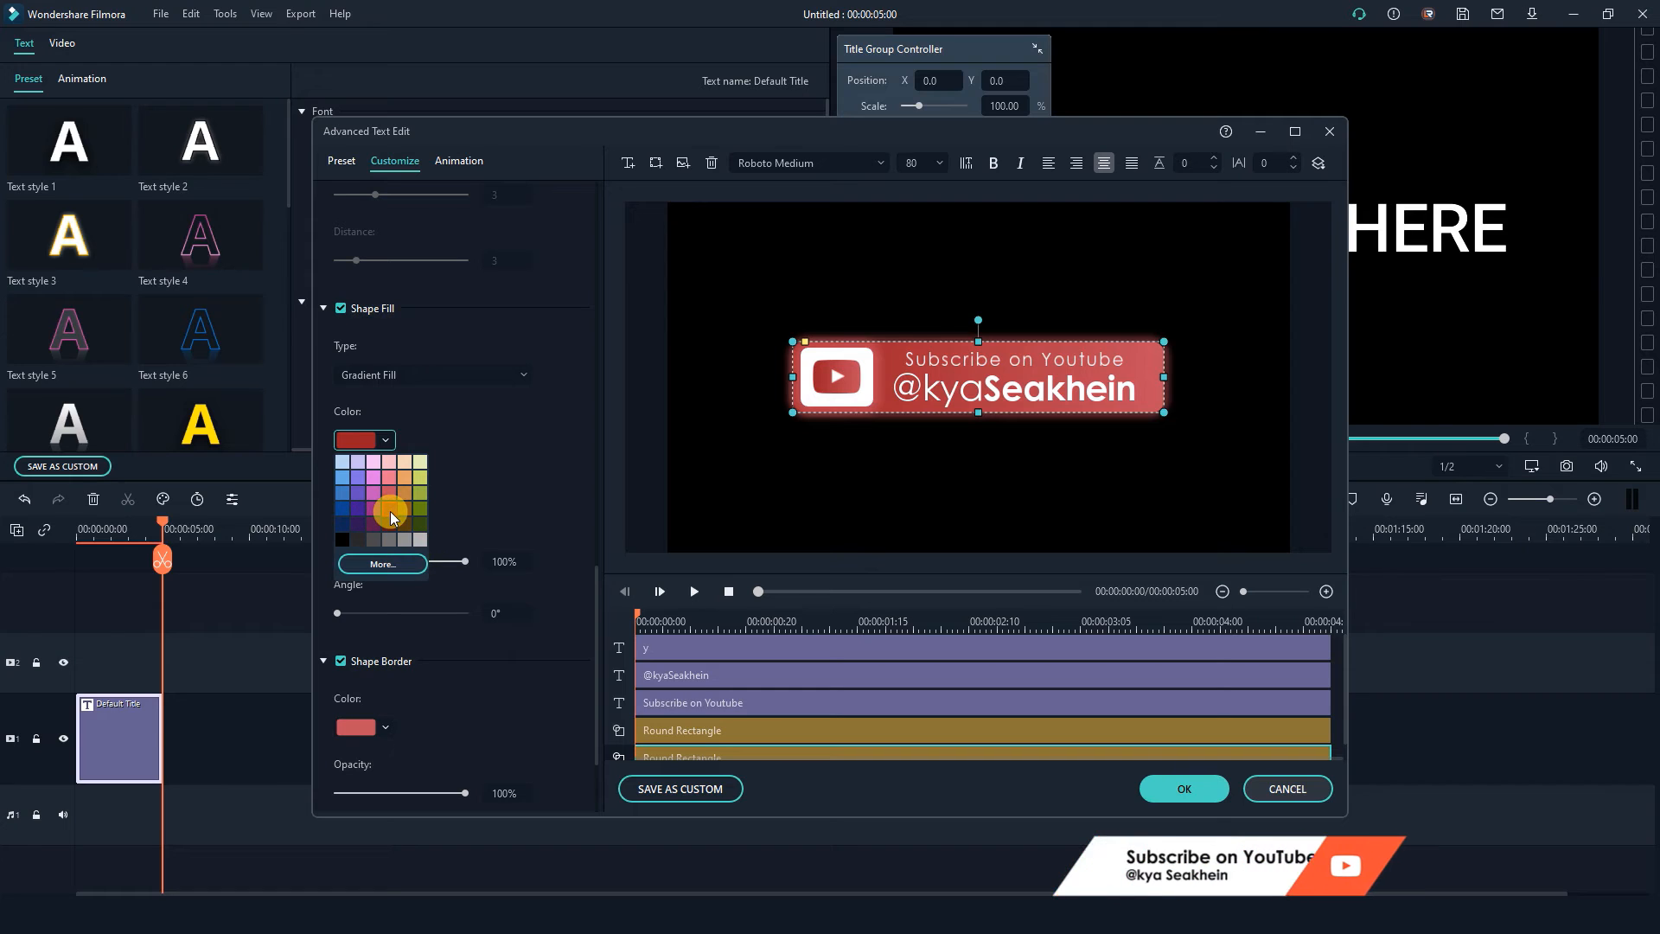
left_click(391, 511)
left_click(389, 499)
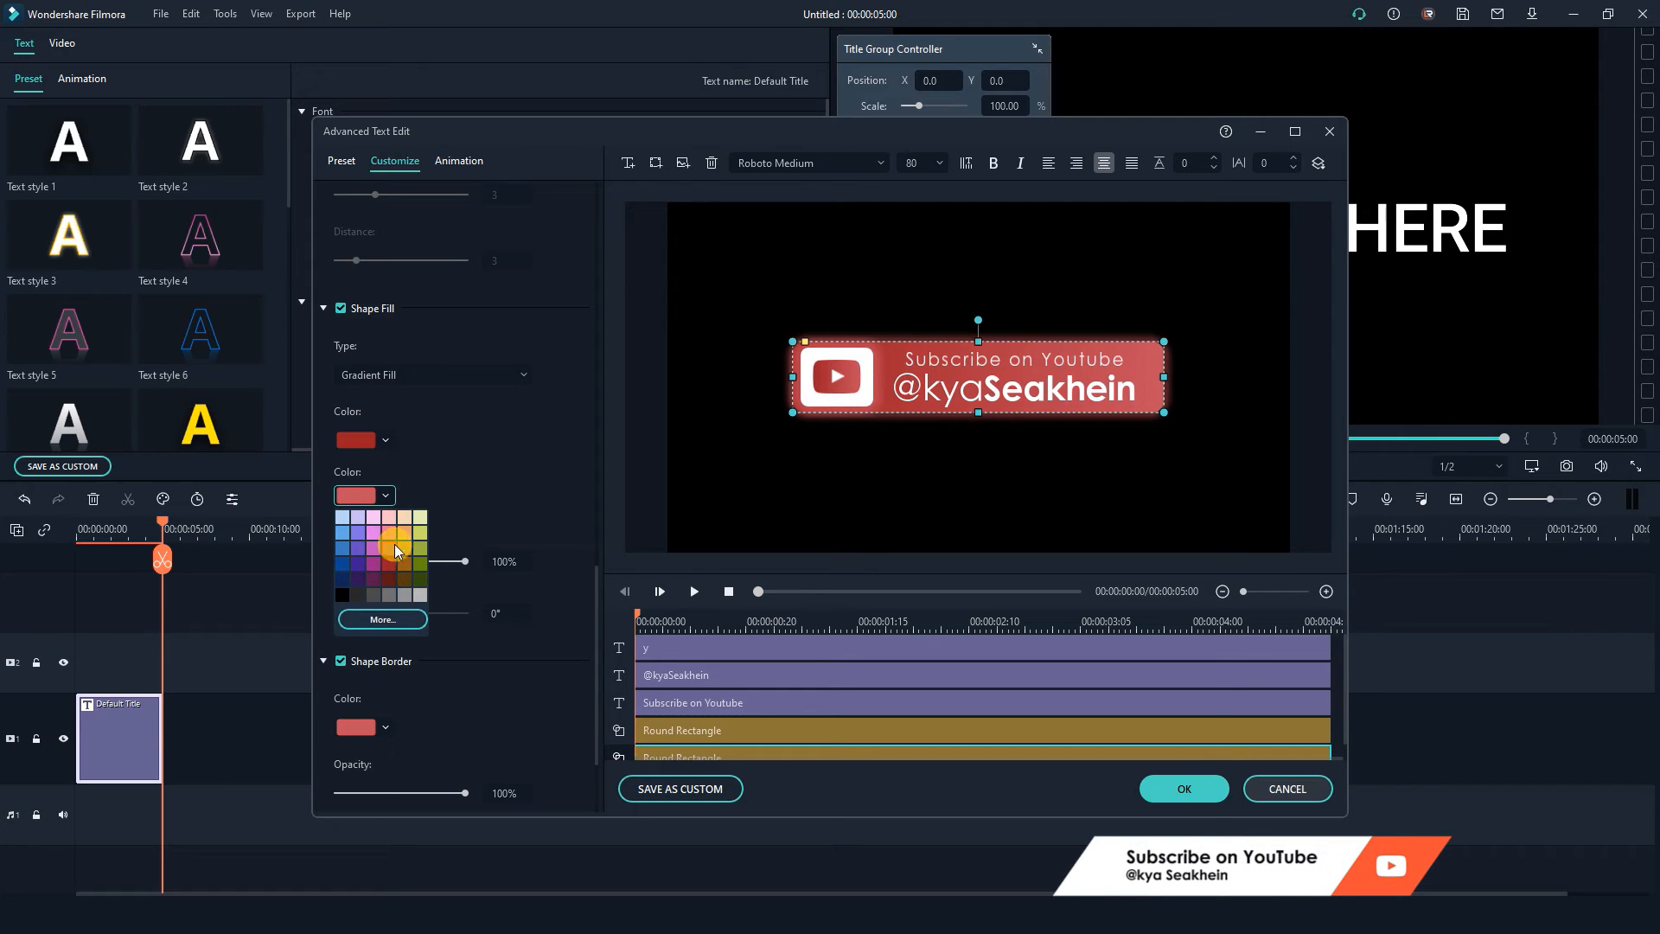
left_click(391, 547)
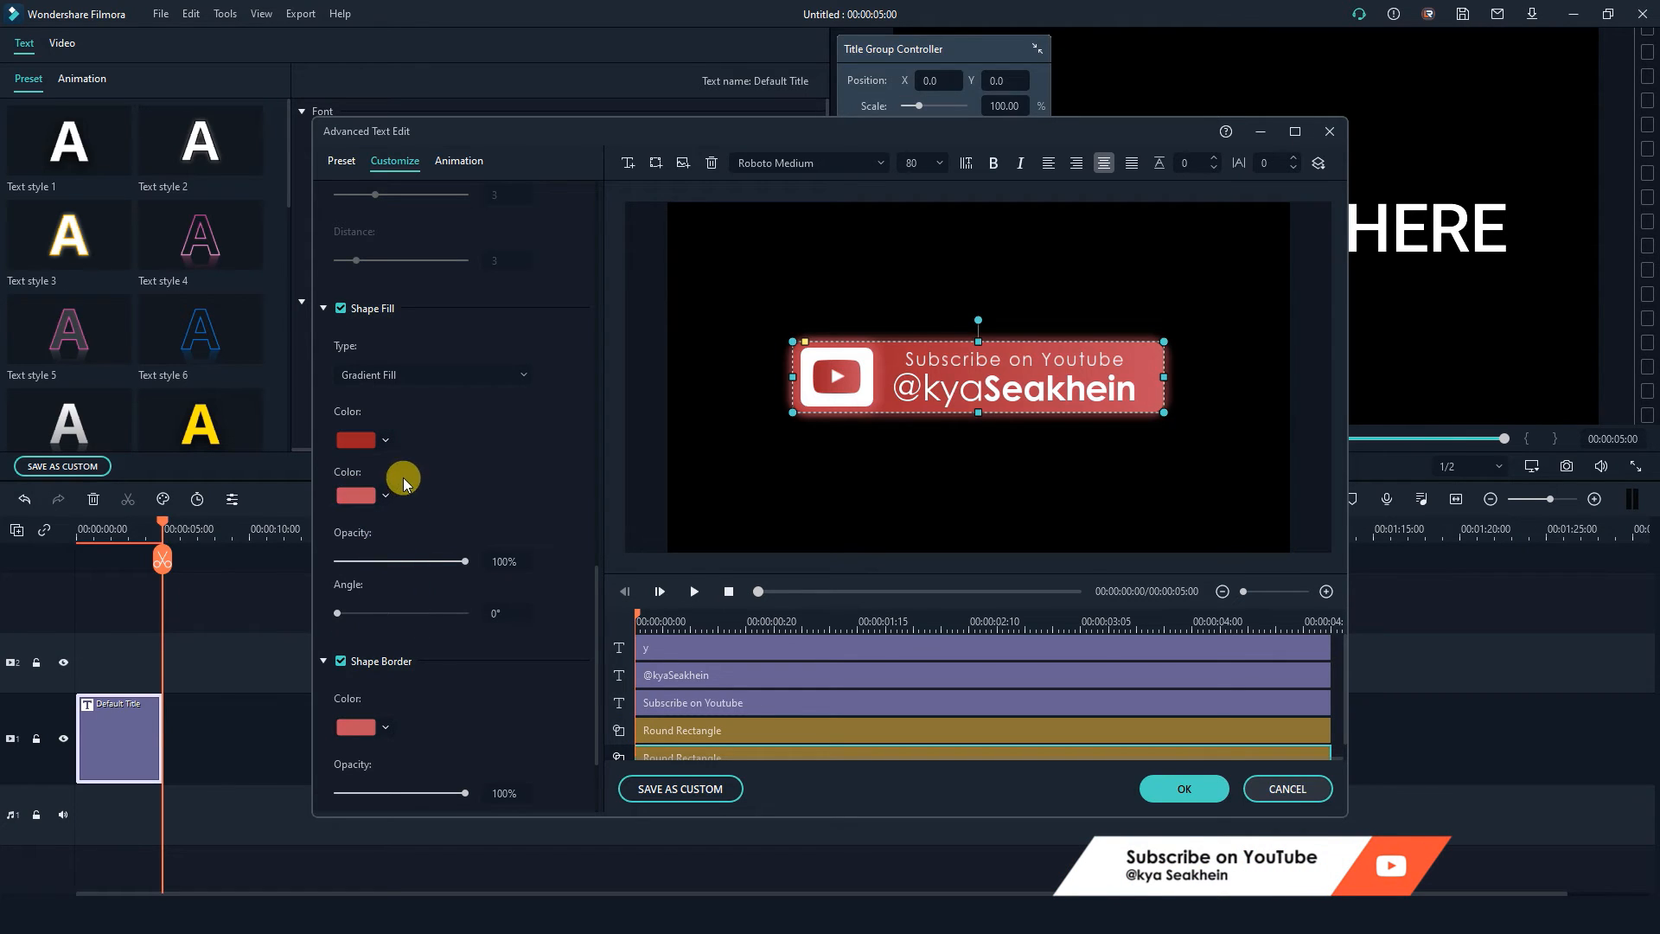
left_click(987, 457)
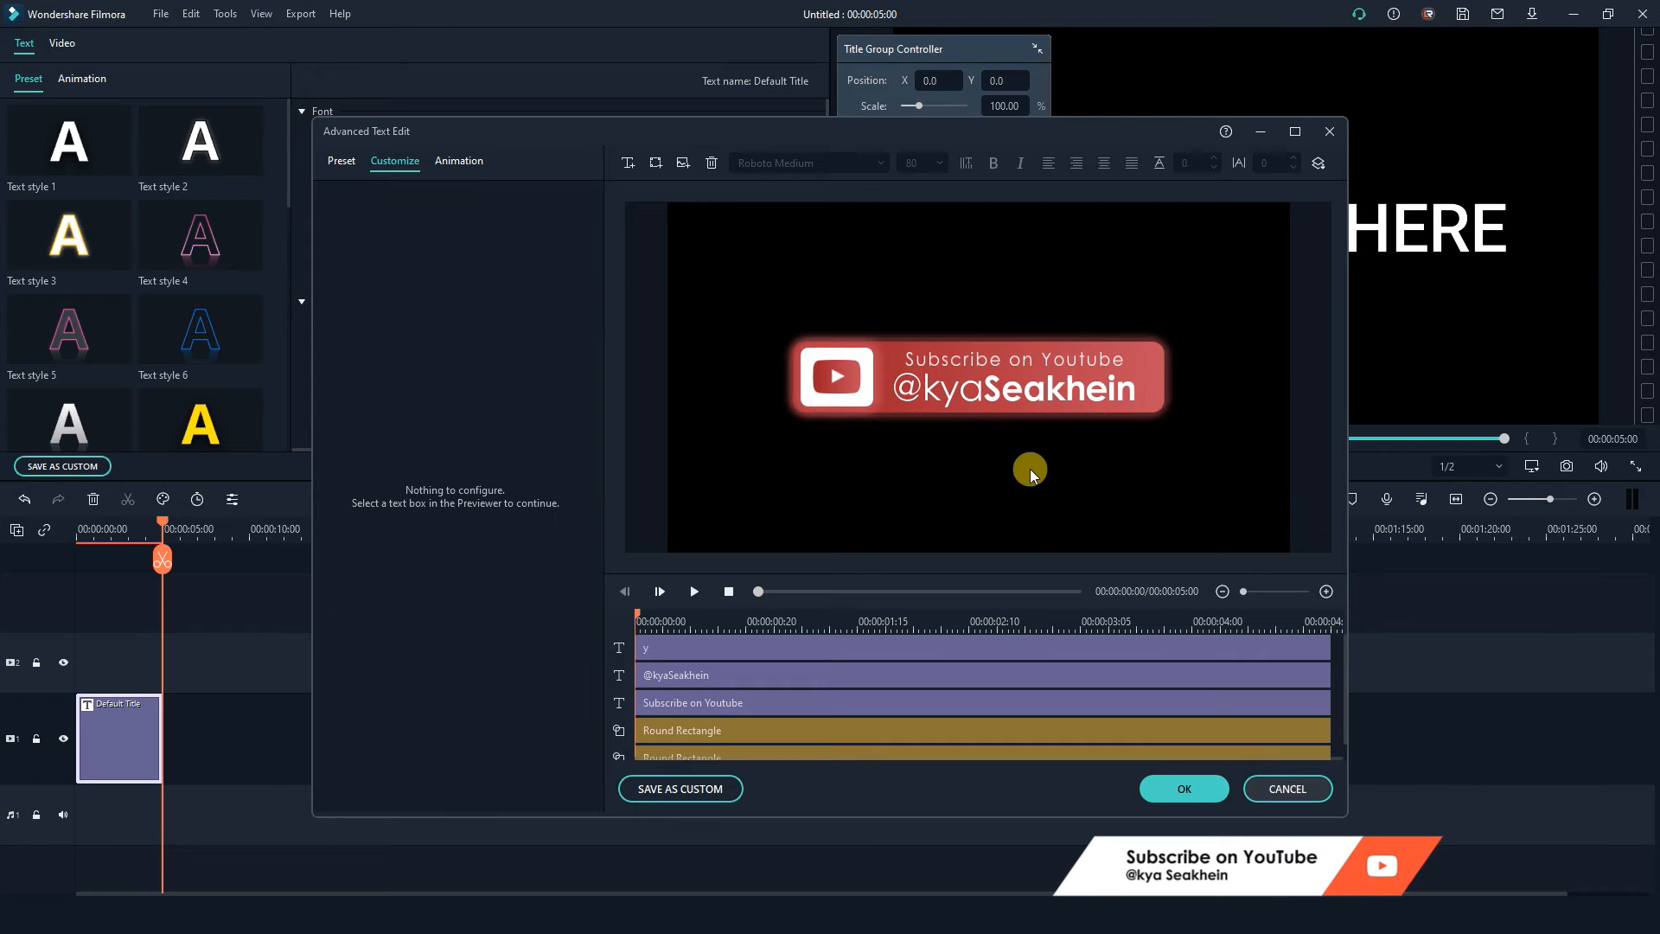
Give the wide rectangle's Shape Border a light red color and a size of 10.
left_click(1139, 382)
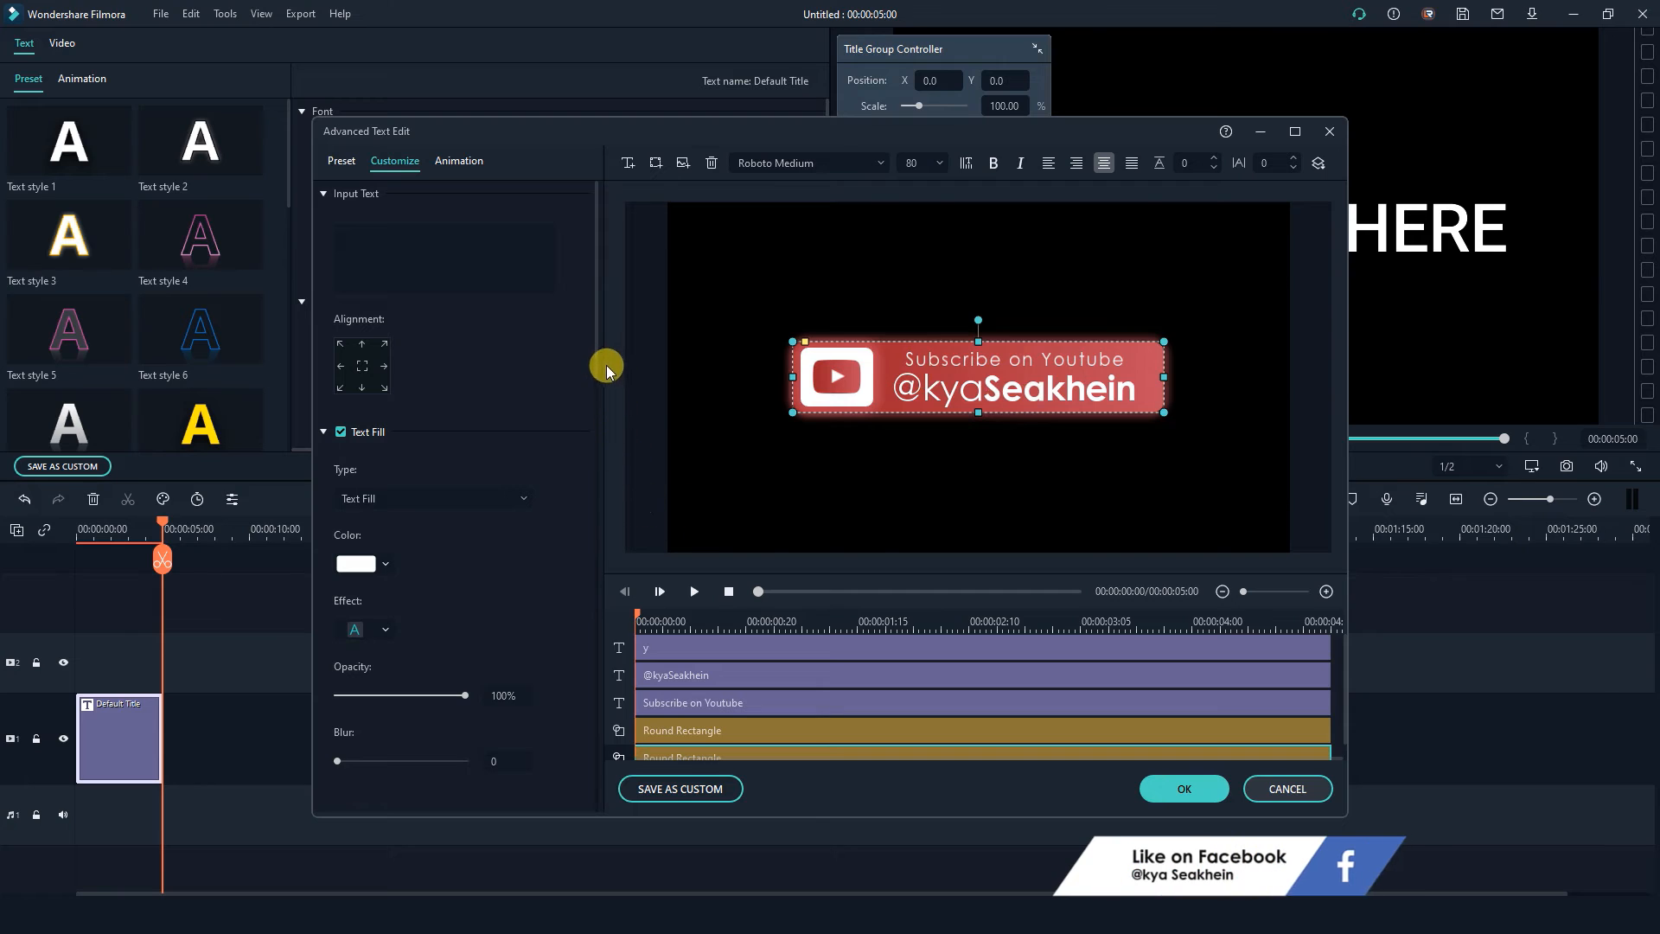
left_click_drag(600, 355, 605, 778)
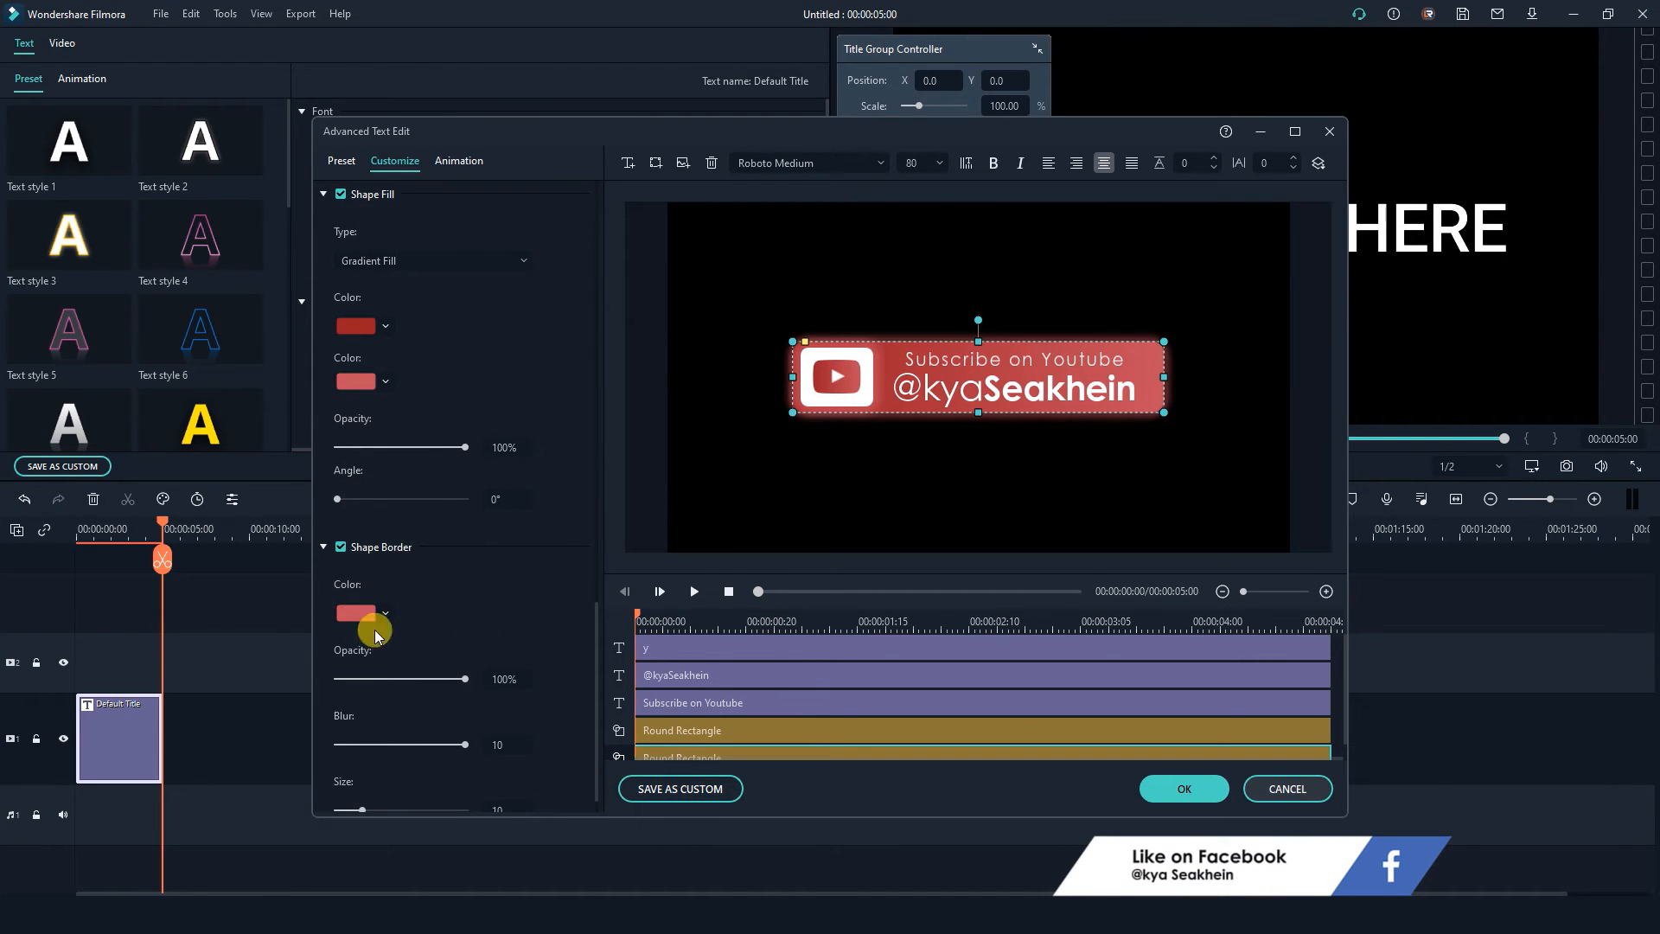
scroll(575, 636, "down", 1)
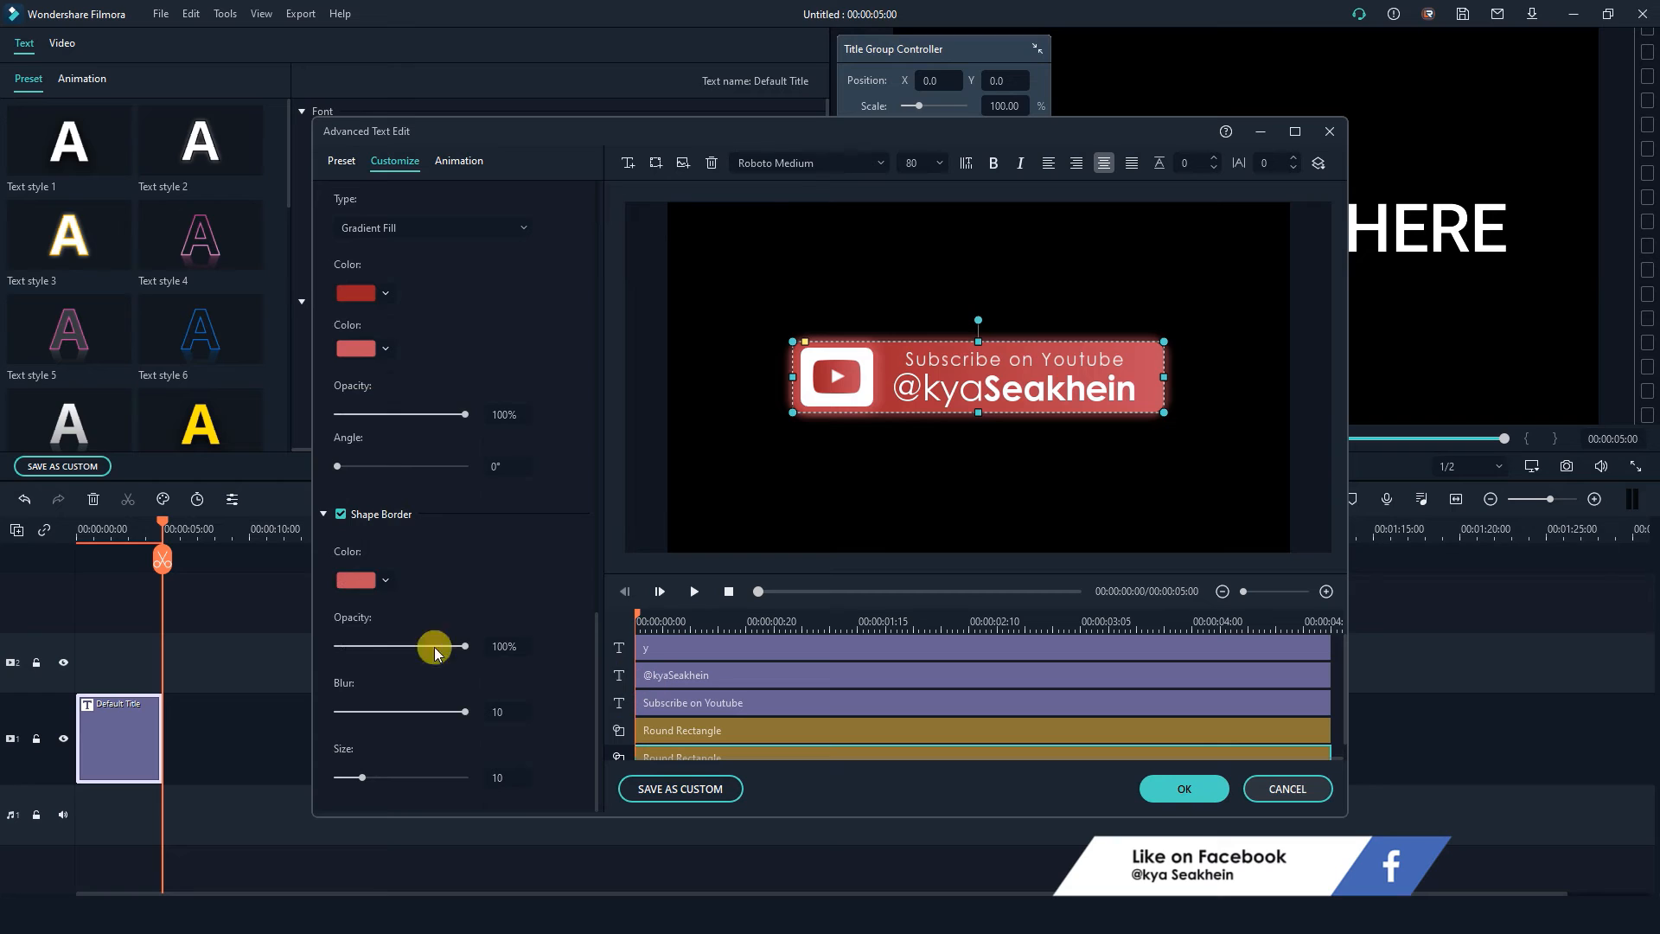
left_click(370, 579)
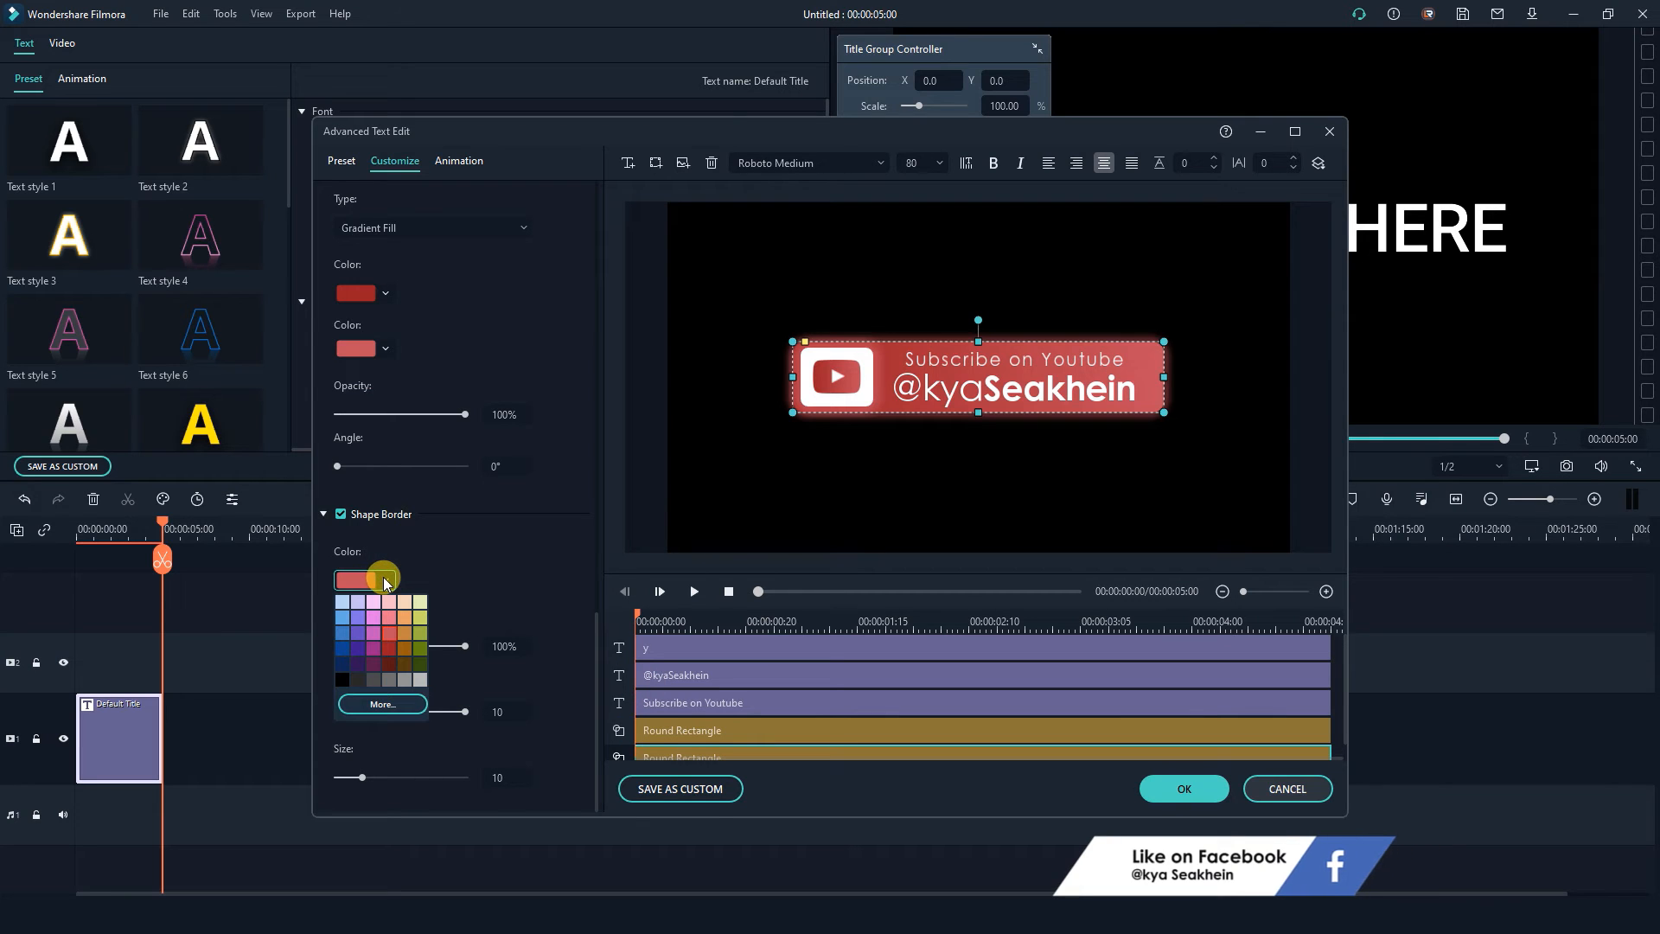
left_click(389, 633)
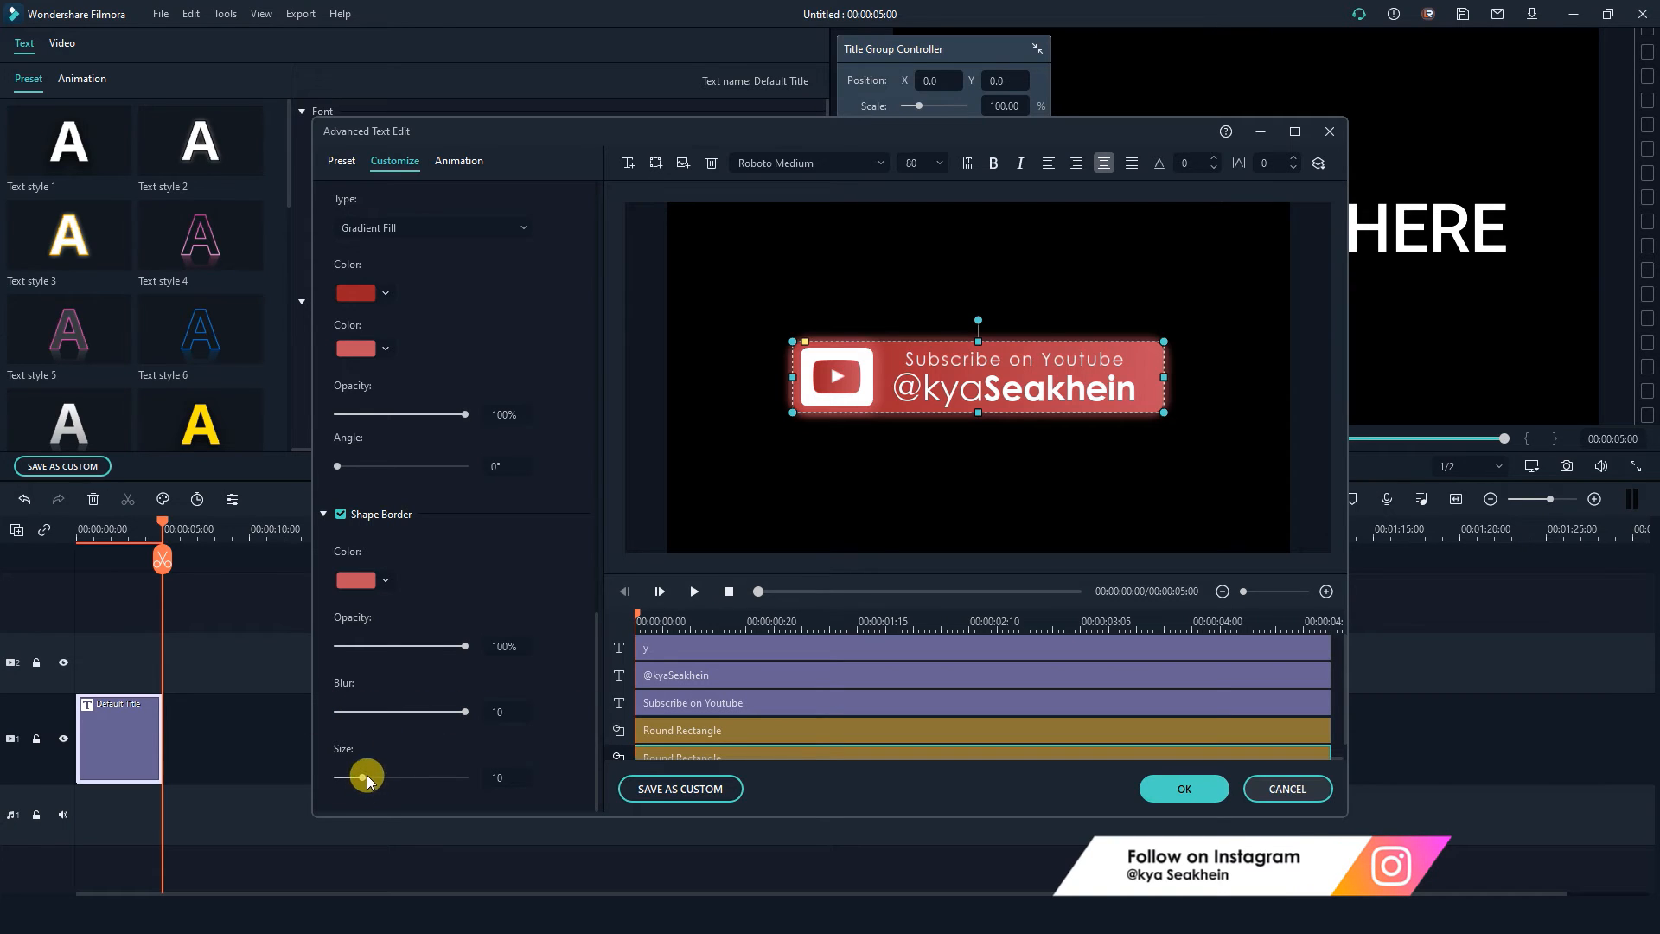
mouse_move(362, 777)
left_mouse_down()
mouse_move(336, 778)
mouse_move(364, 779)
left_mouse_up()
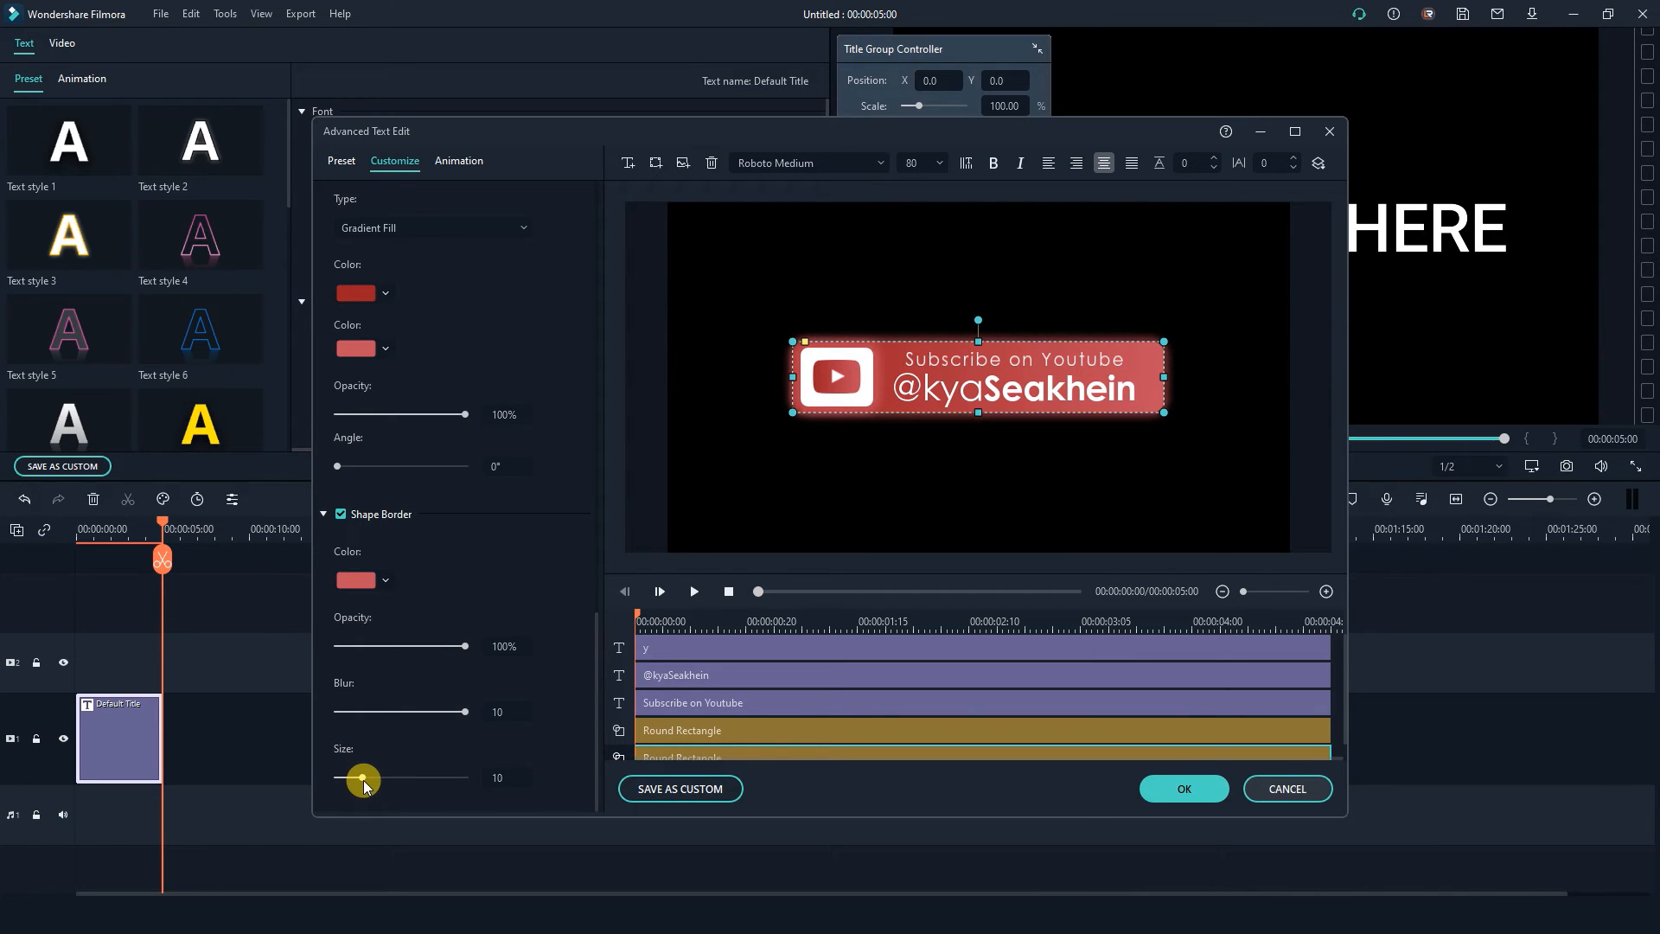
left_click(1207, 489)
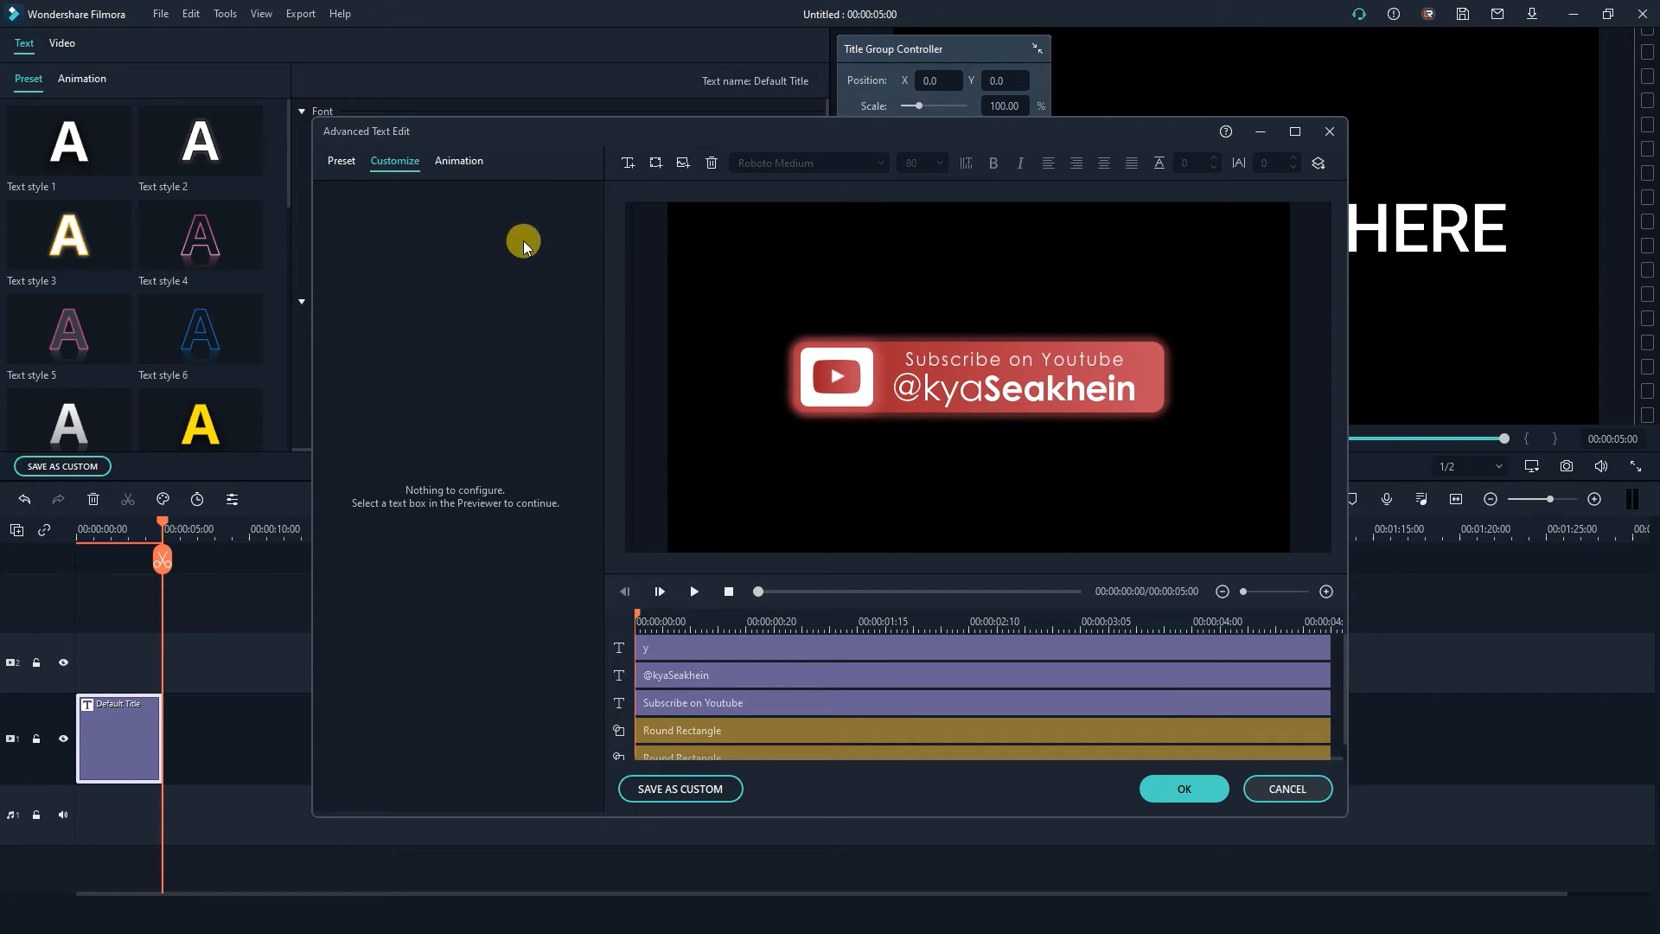
Apply the Twirl animation to the YouTube icon layer.
left_click(461, 162)
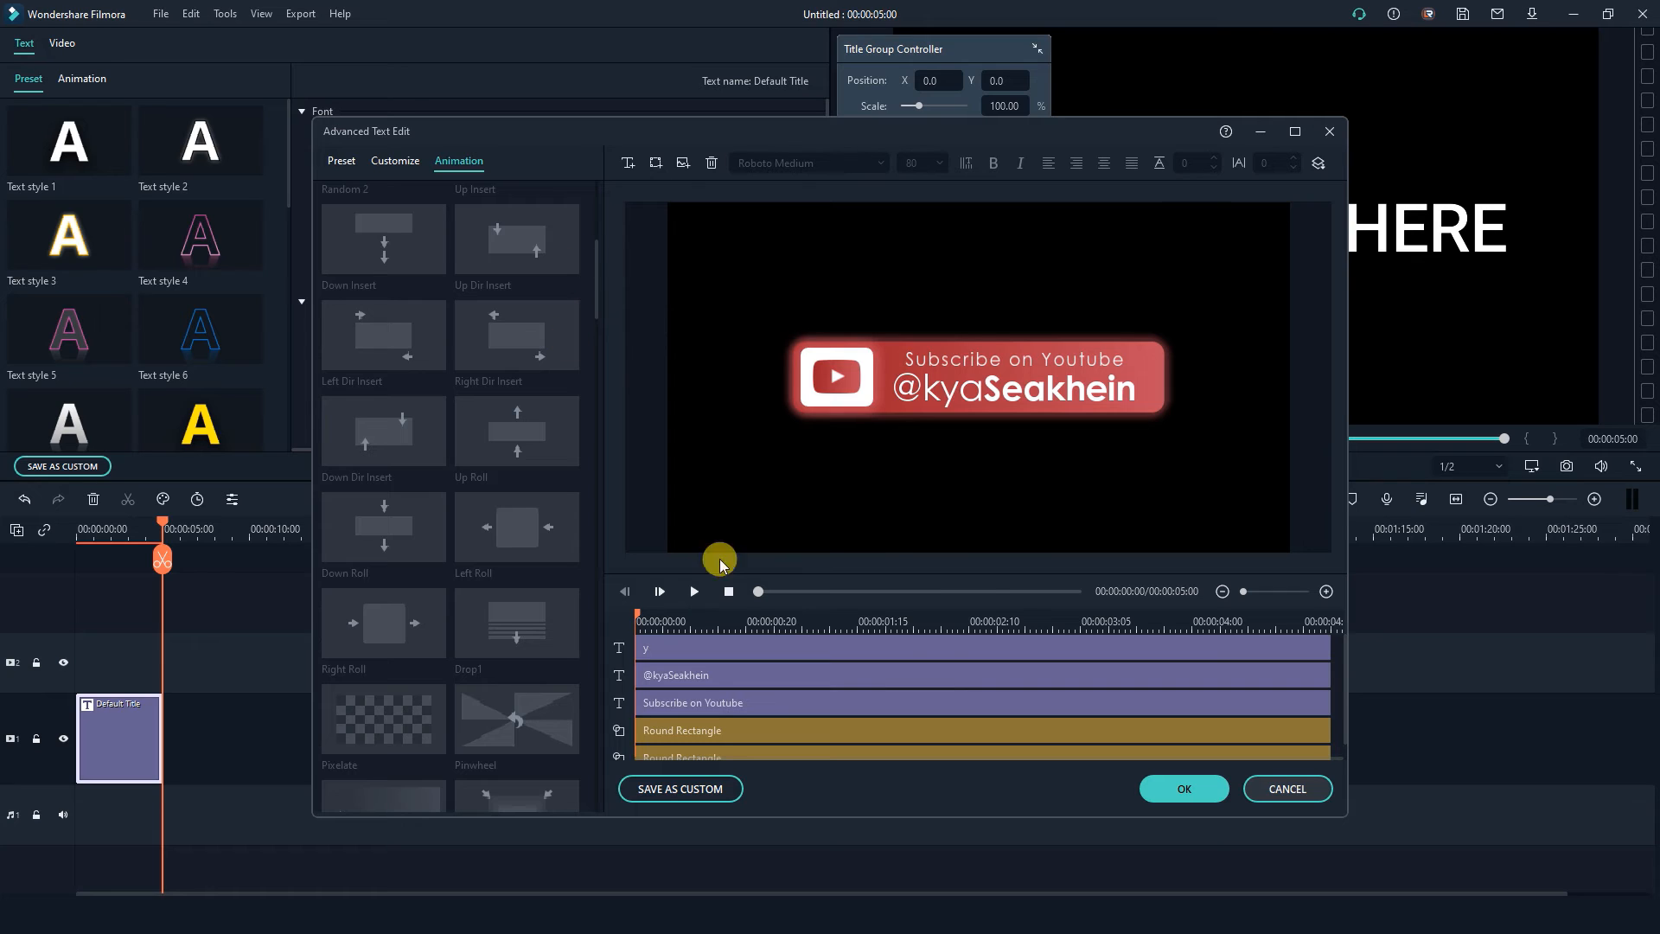
left_click(739, 655)
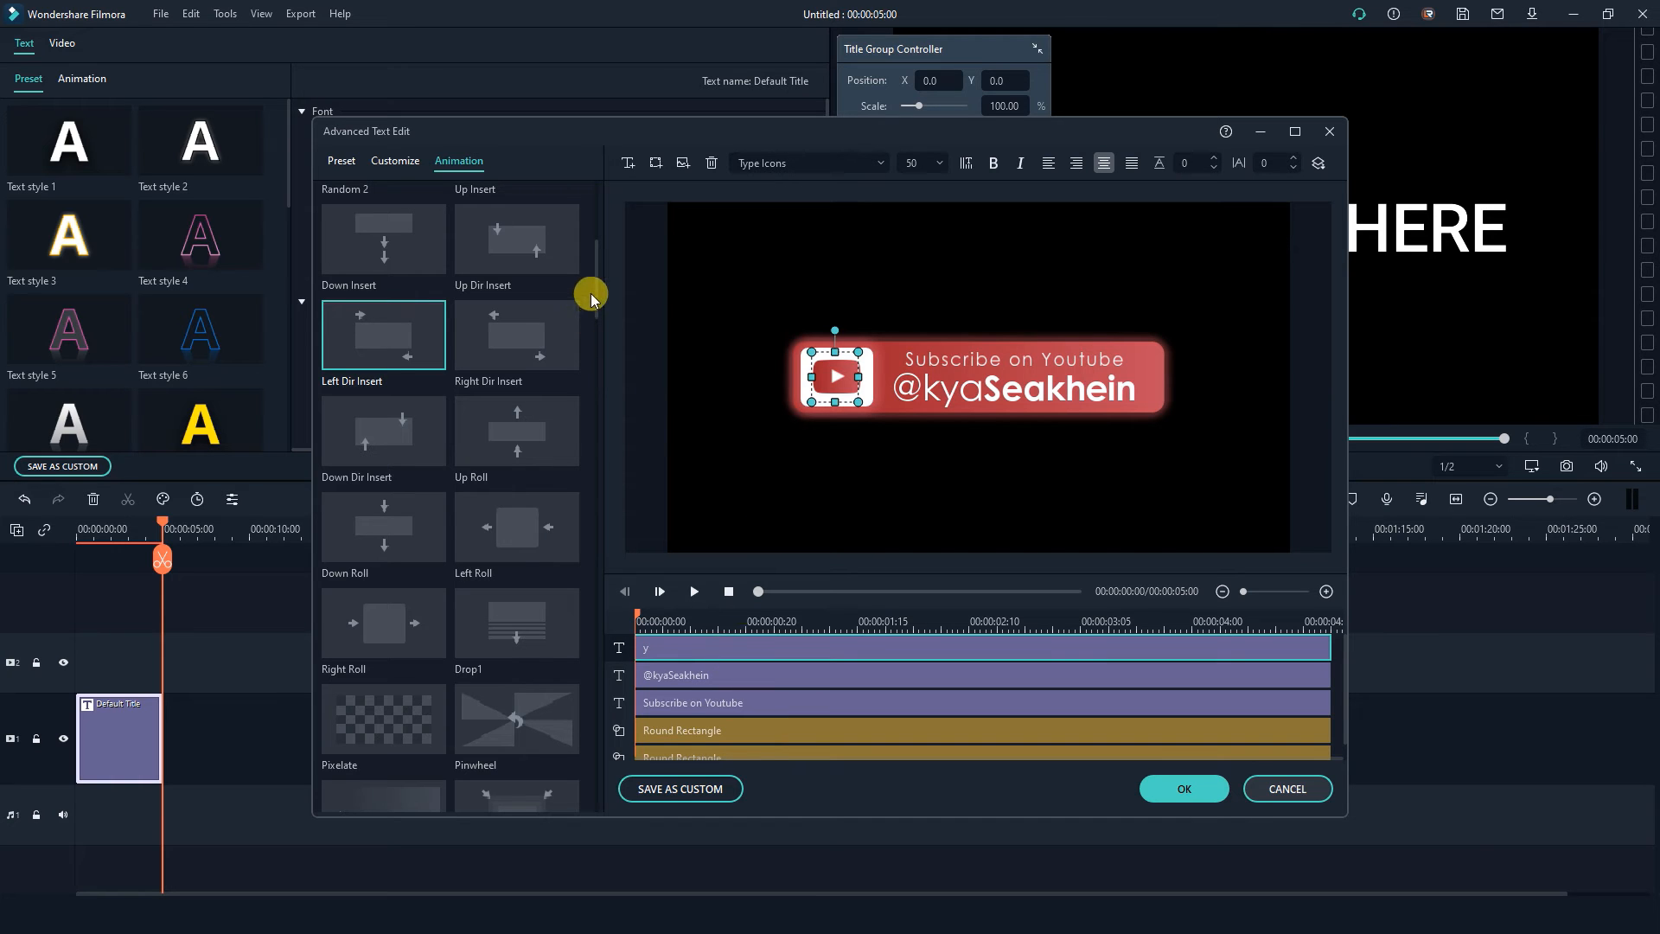
left_click_drag(595, 288, 598, 242)
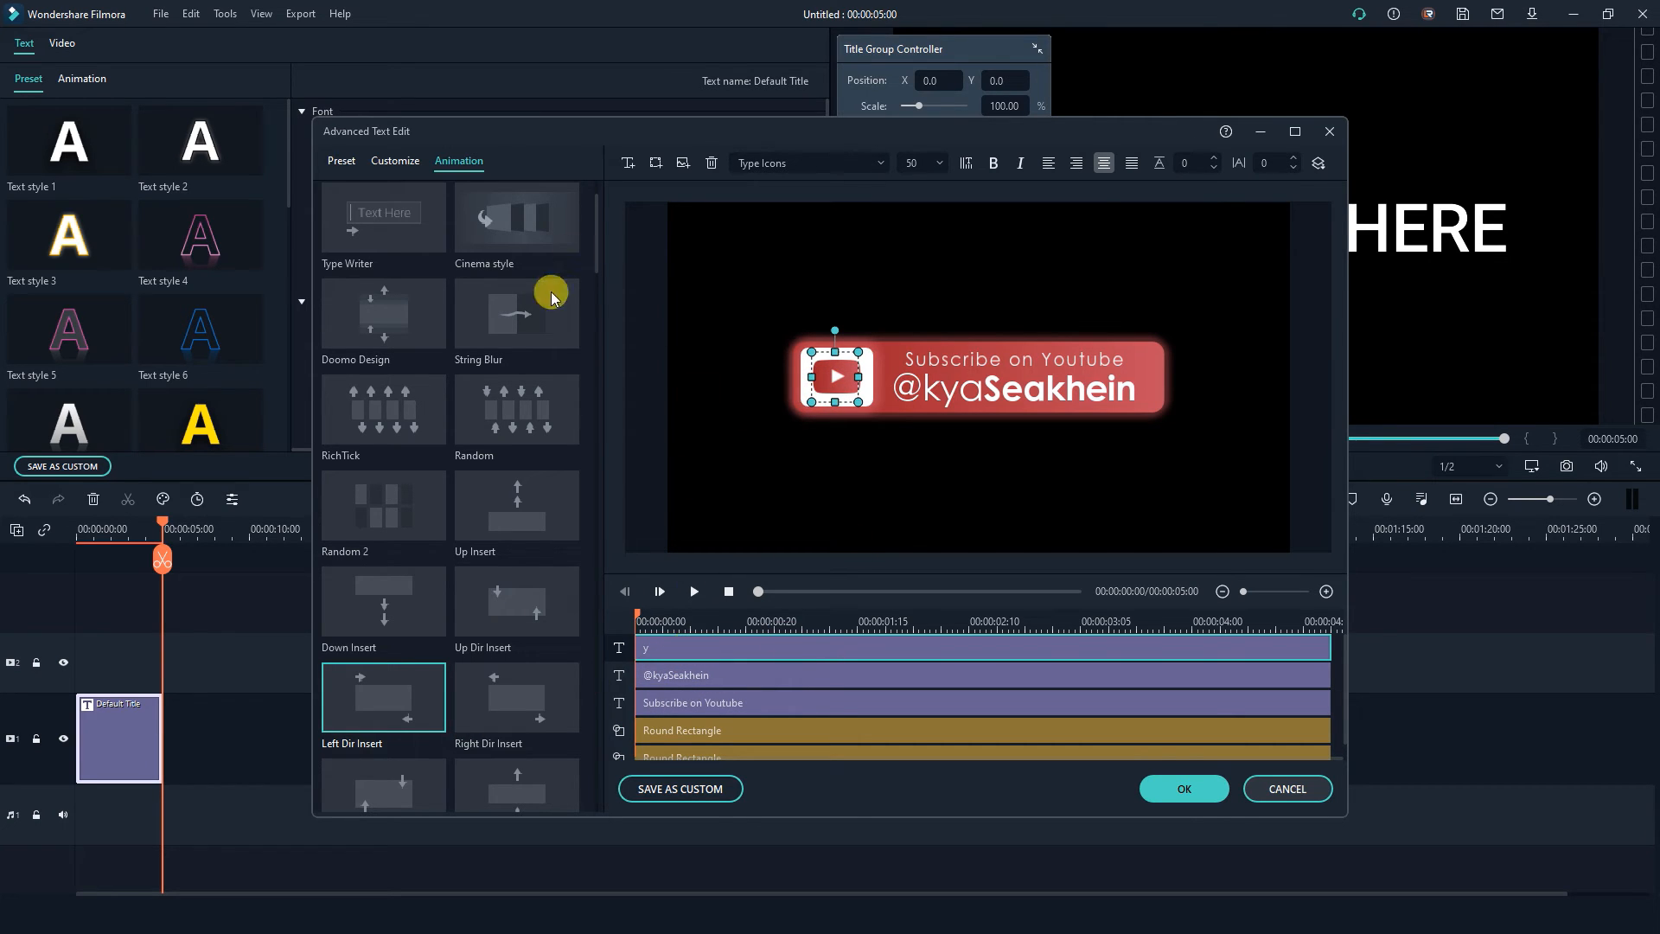
left_click_drag(597, 240, 605, 346)
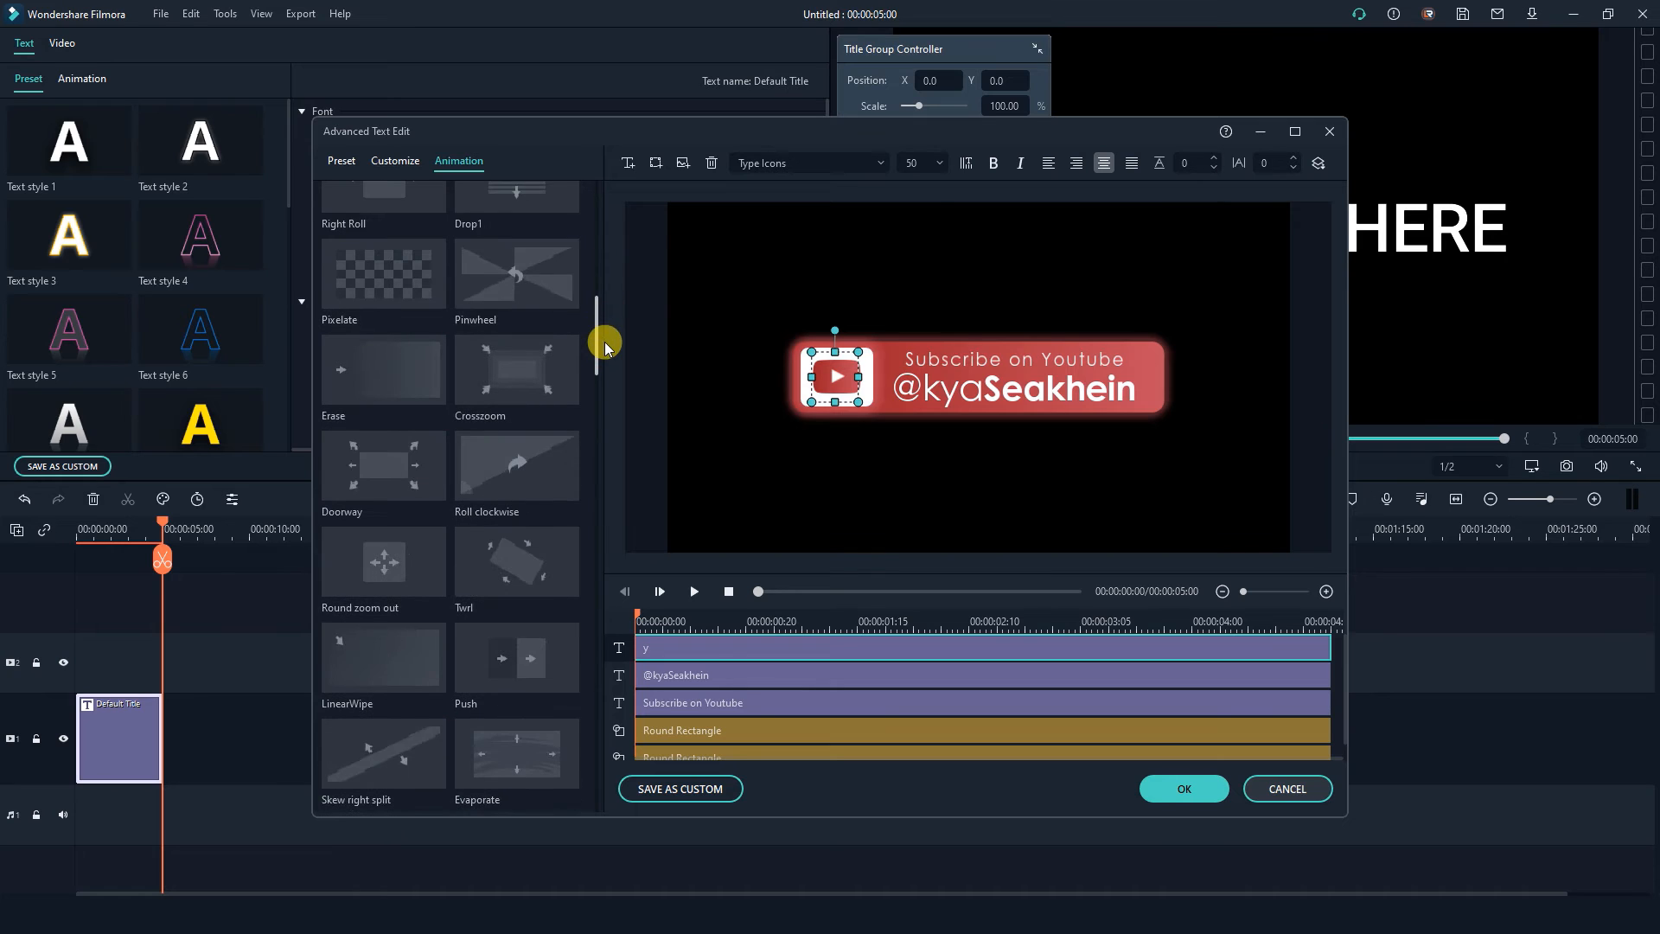
left_click(538, 577)
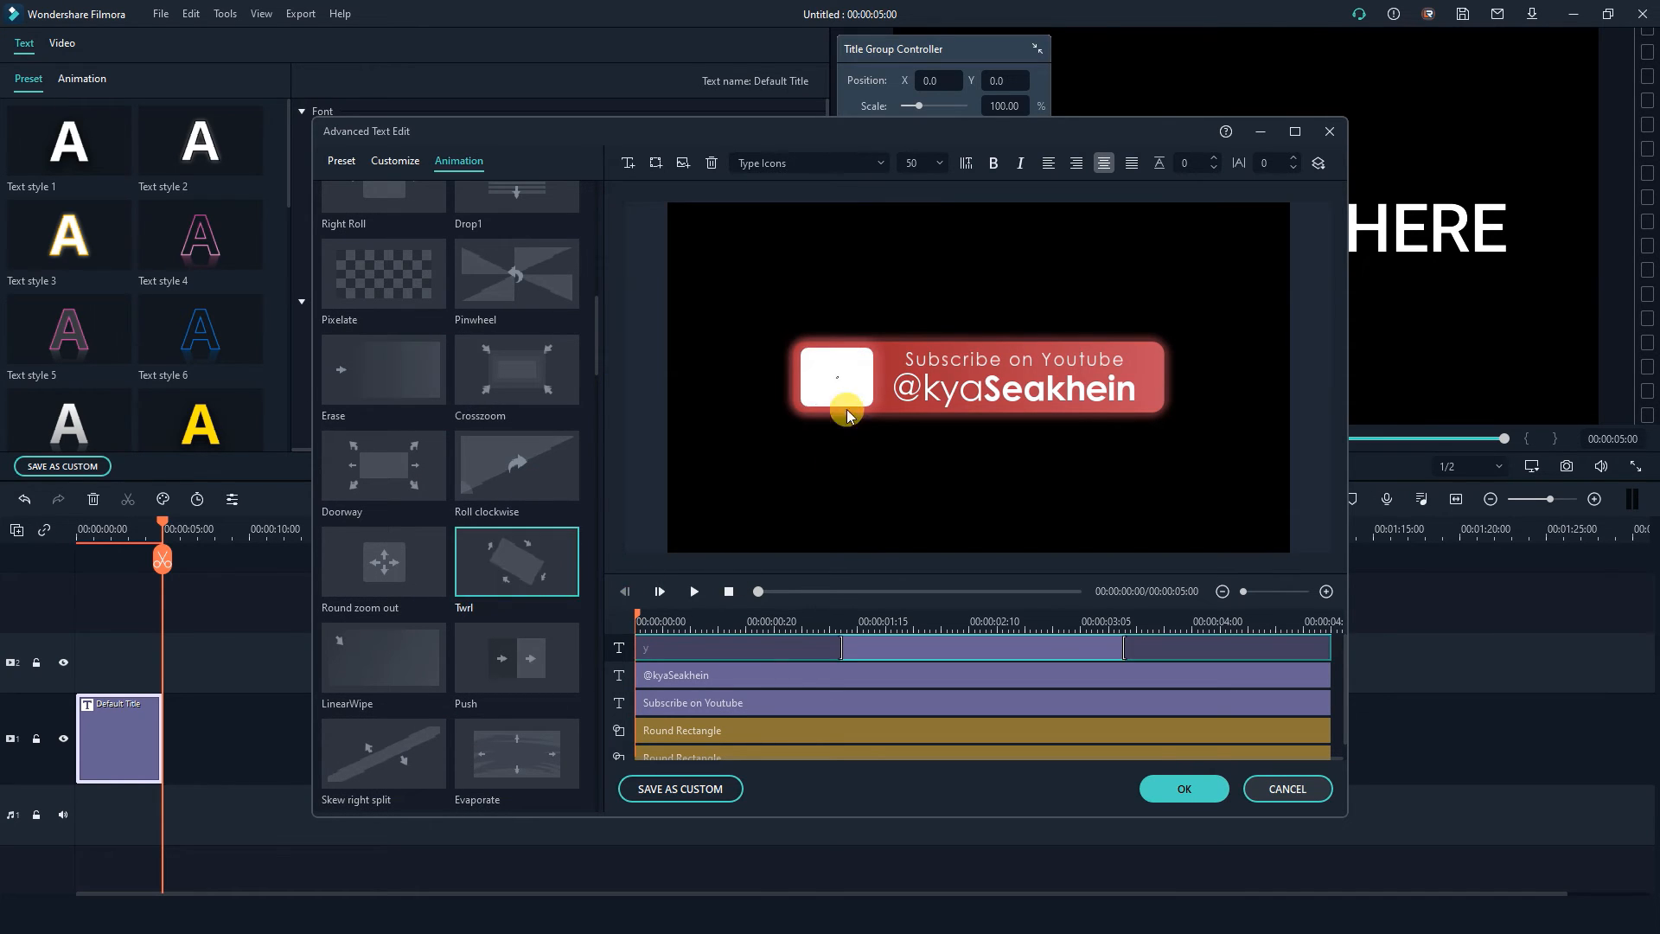
Apply the Twirl animation to the white rounded rectangle and Evaporate to the wide red rectangle.
left_click(723, 733)
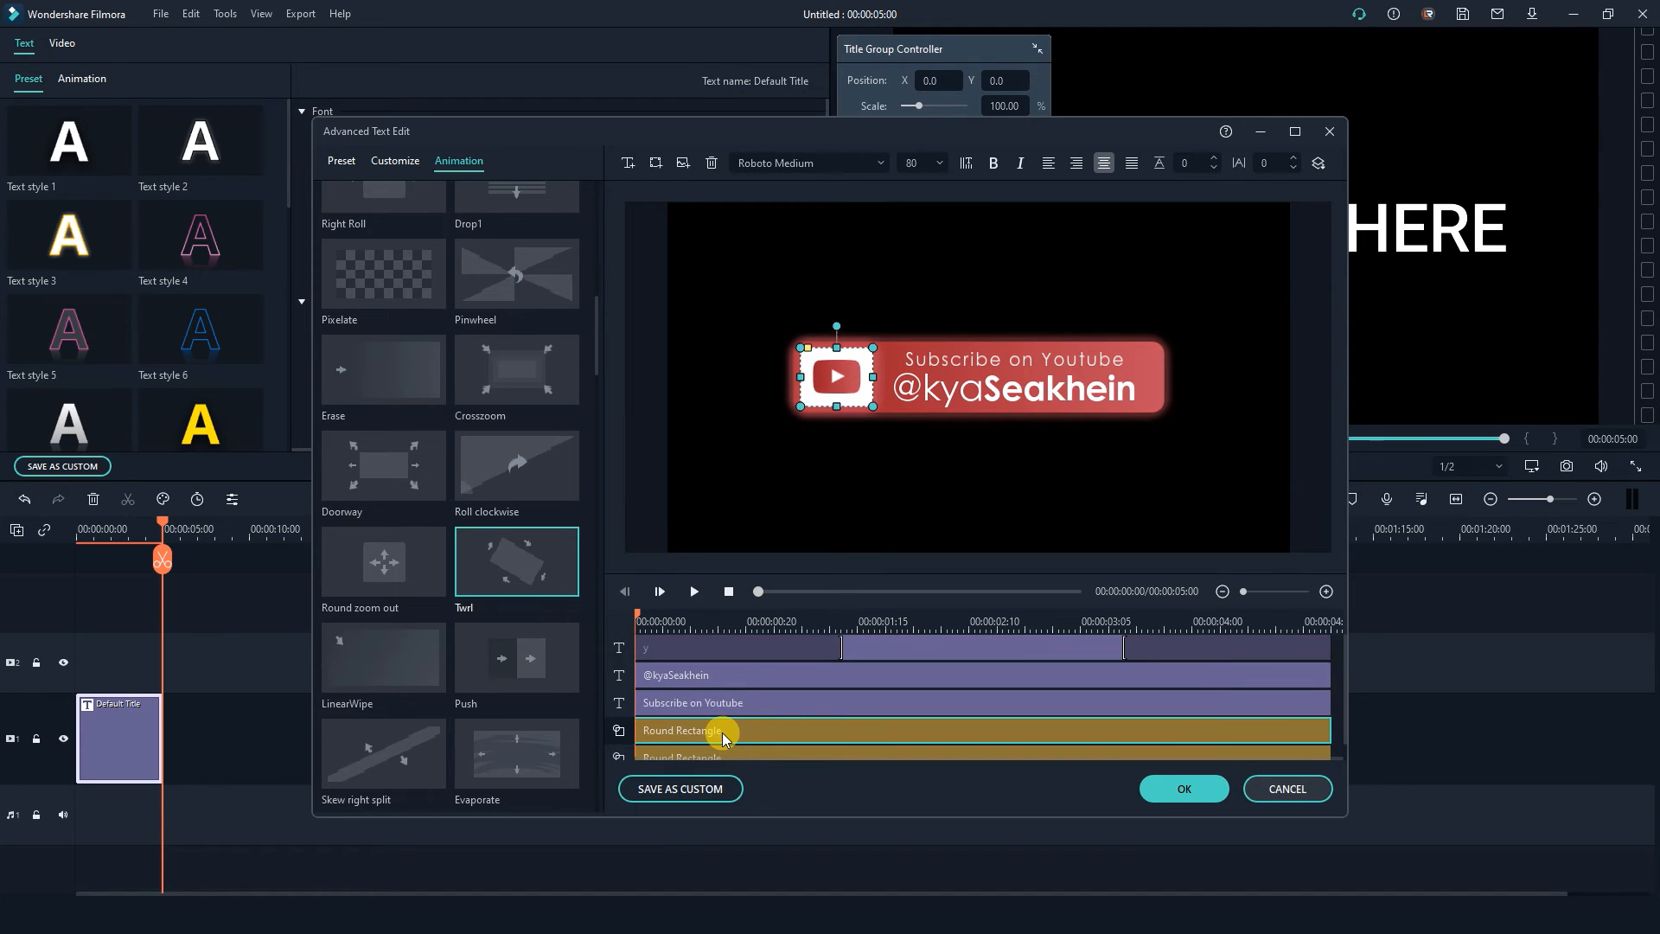
left_click(538, 563)
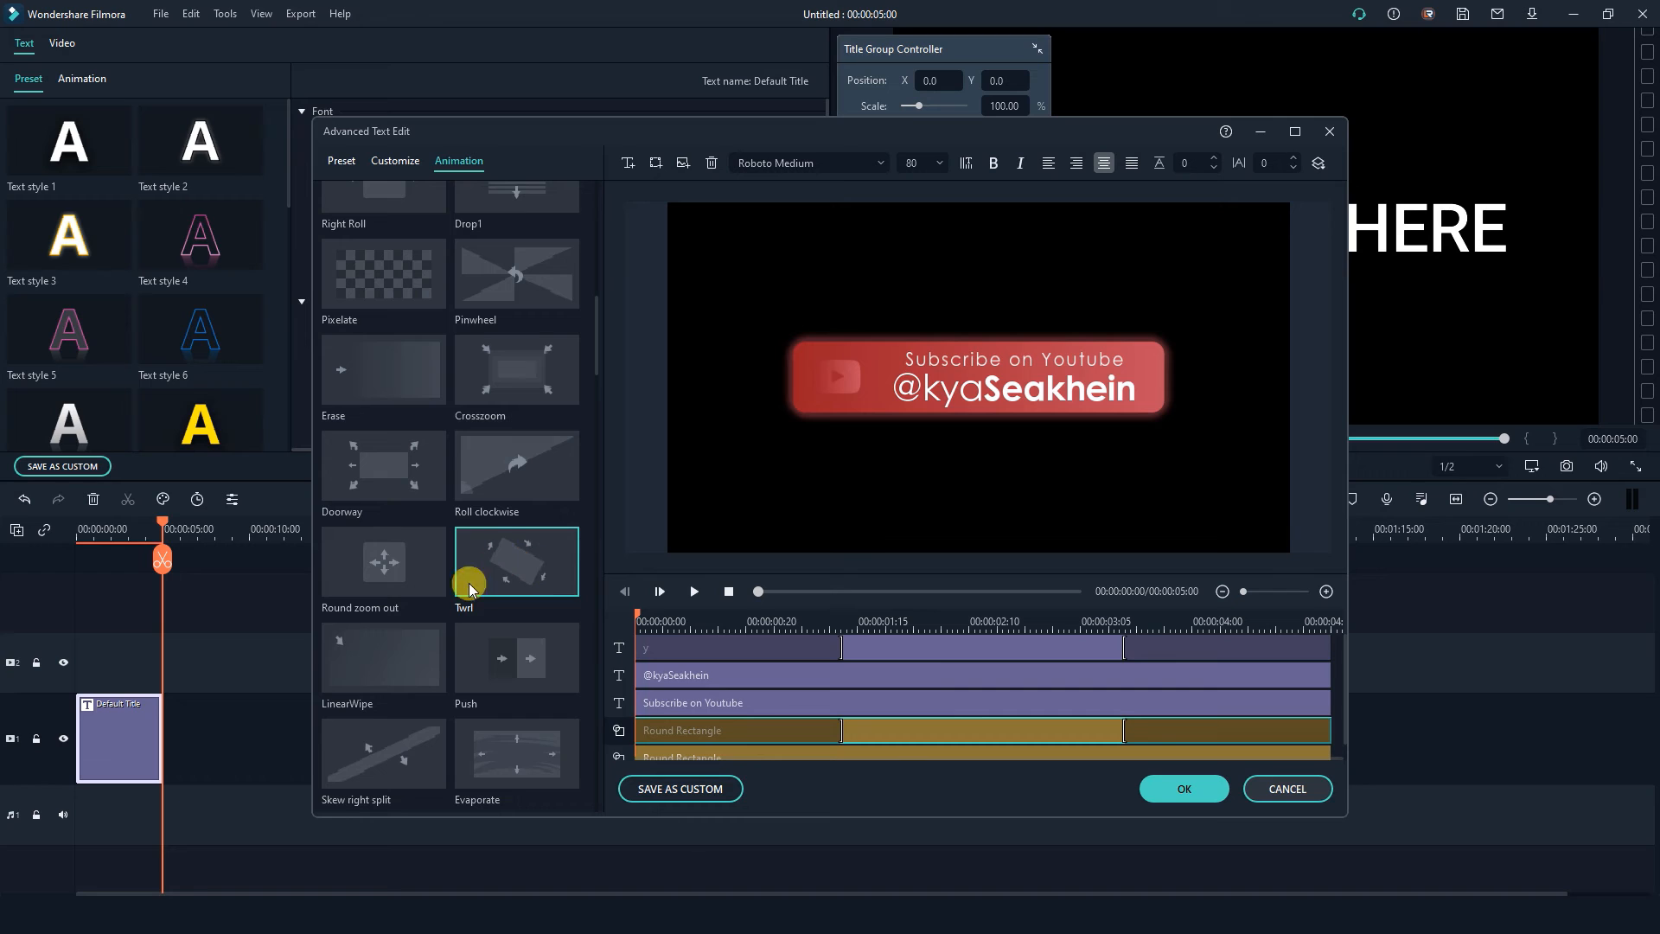
left_click(739, 755)
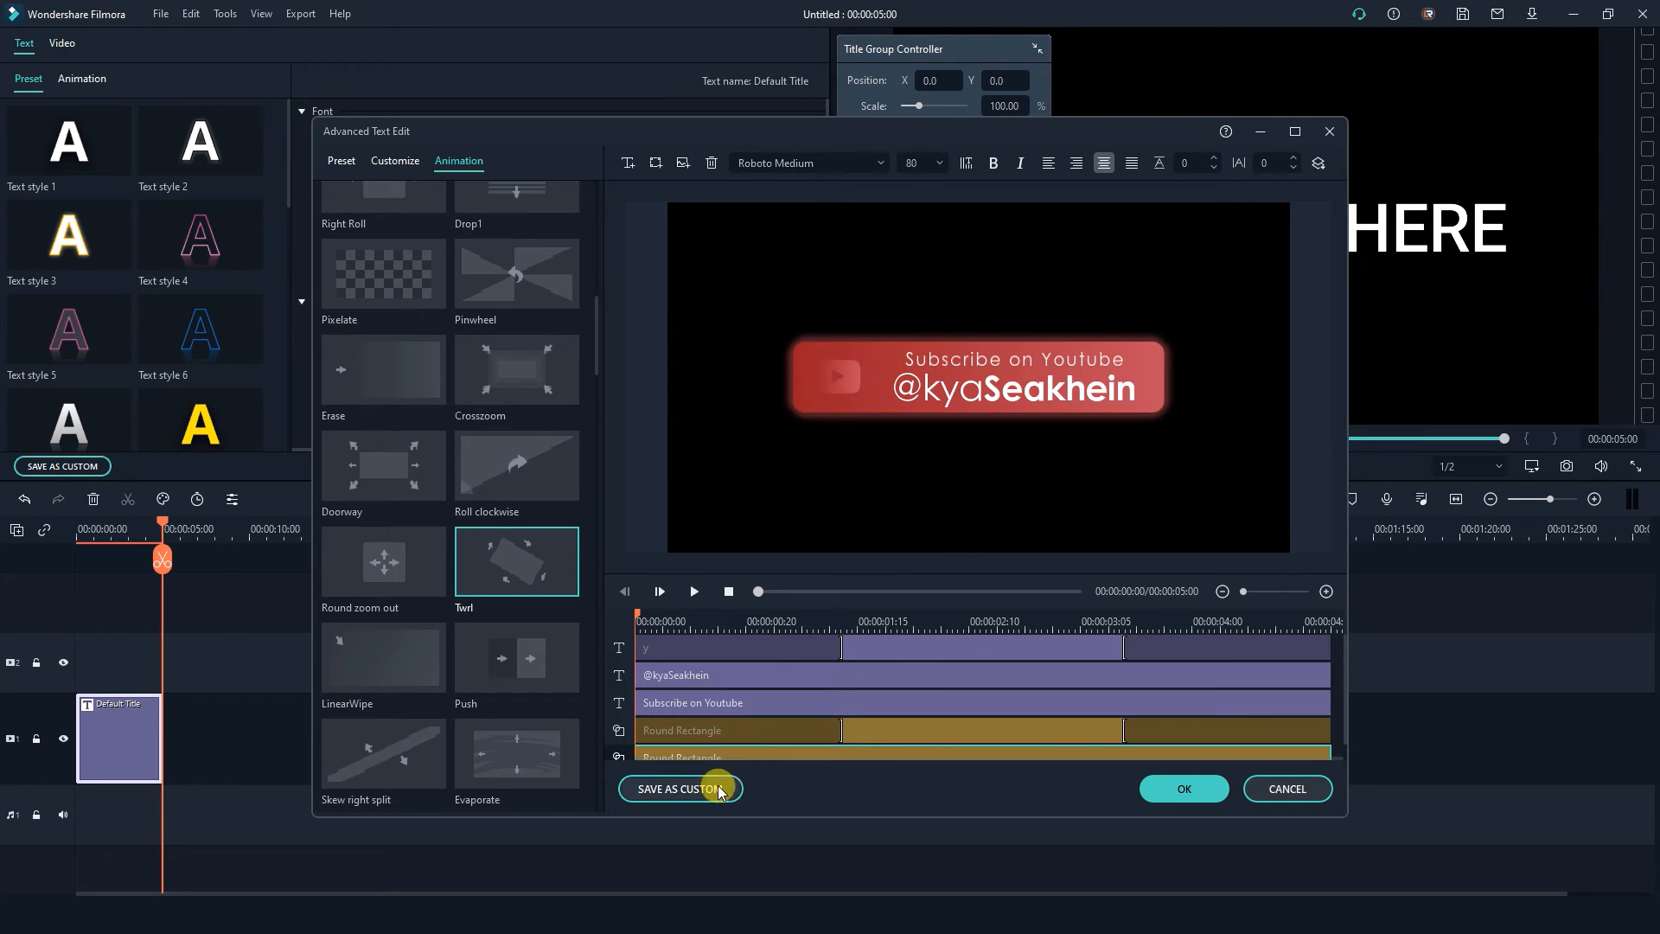
left_click(530, 755)
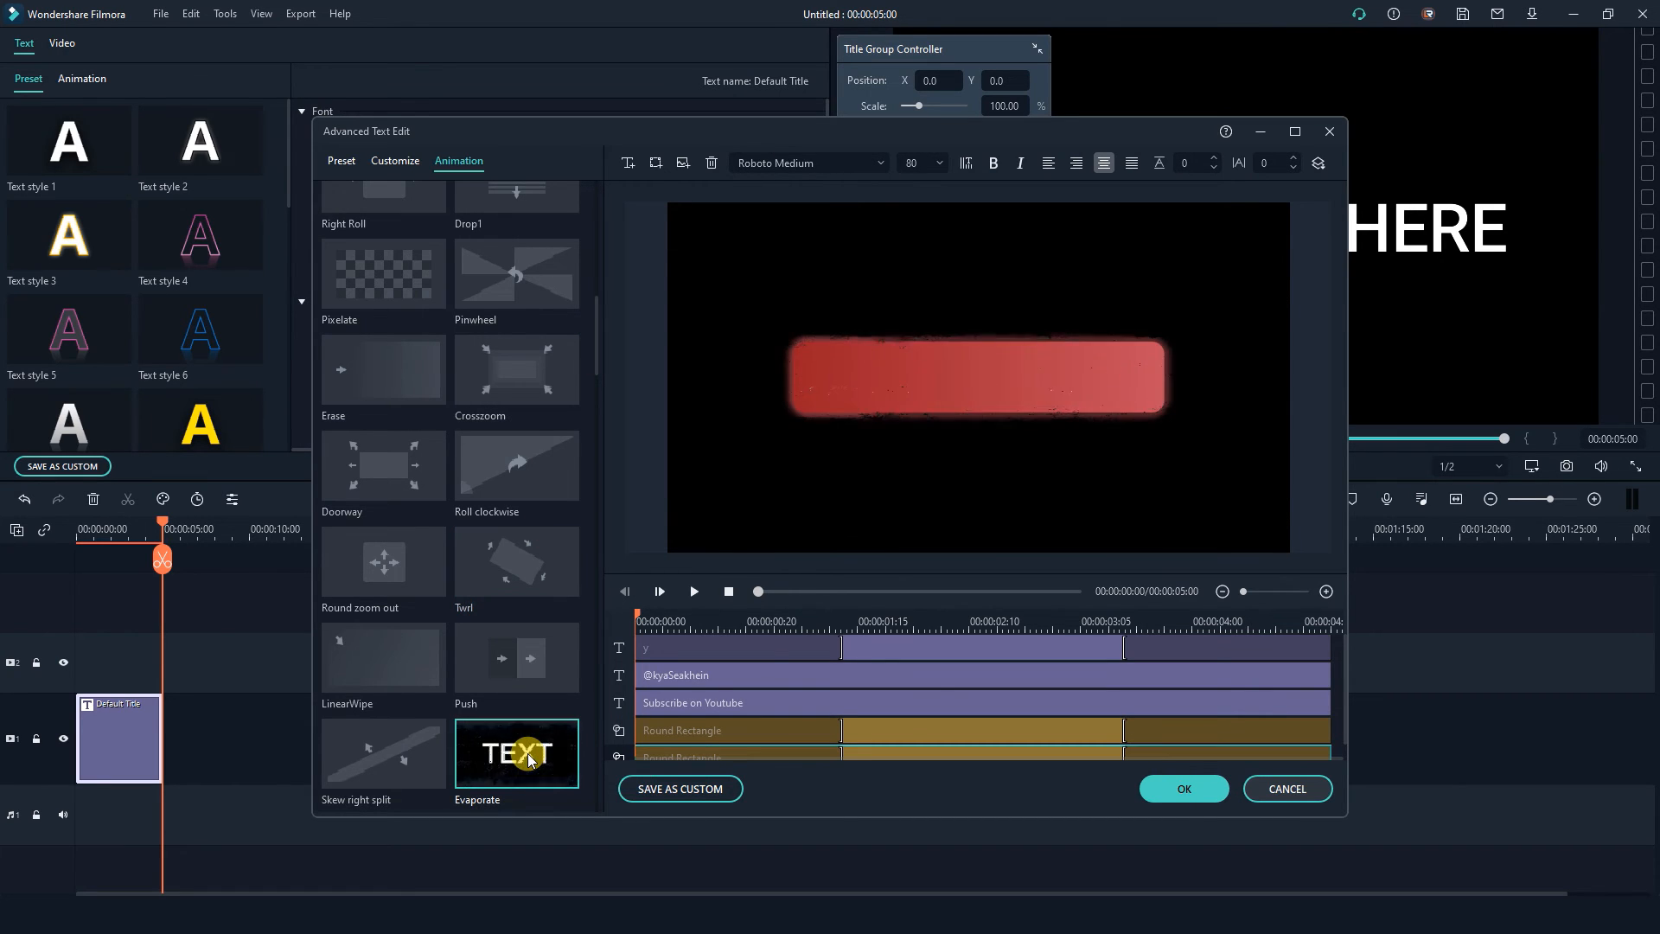
left_click(821, 674)
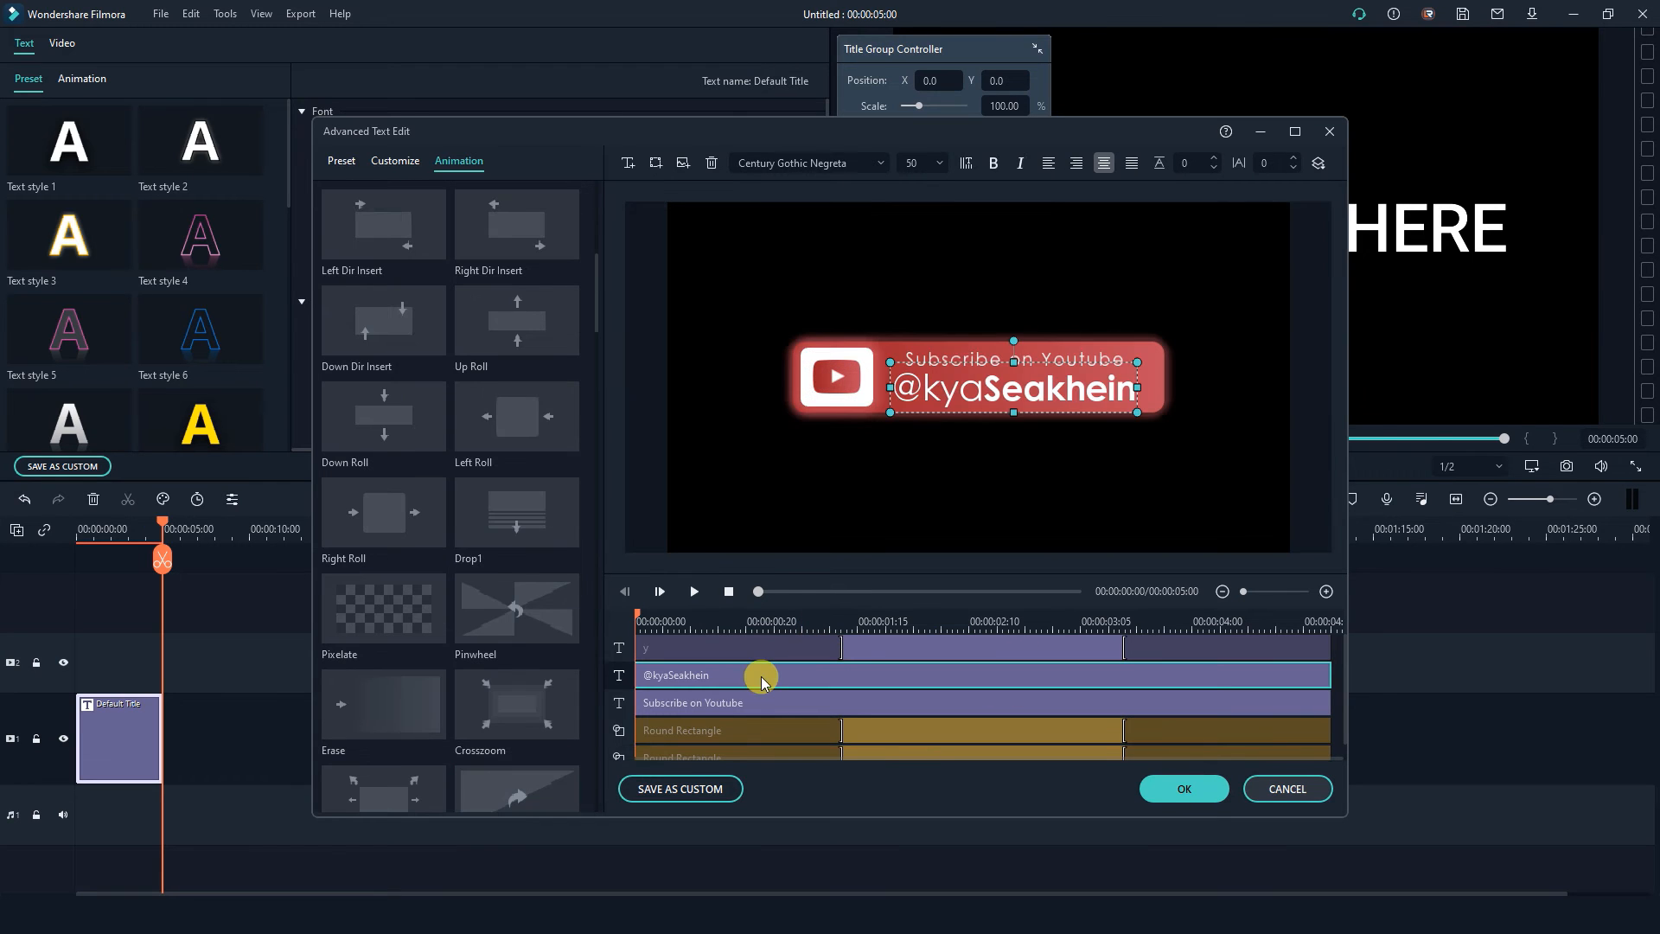
scroll(548, 415, "up", 4)
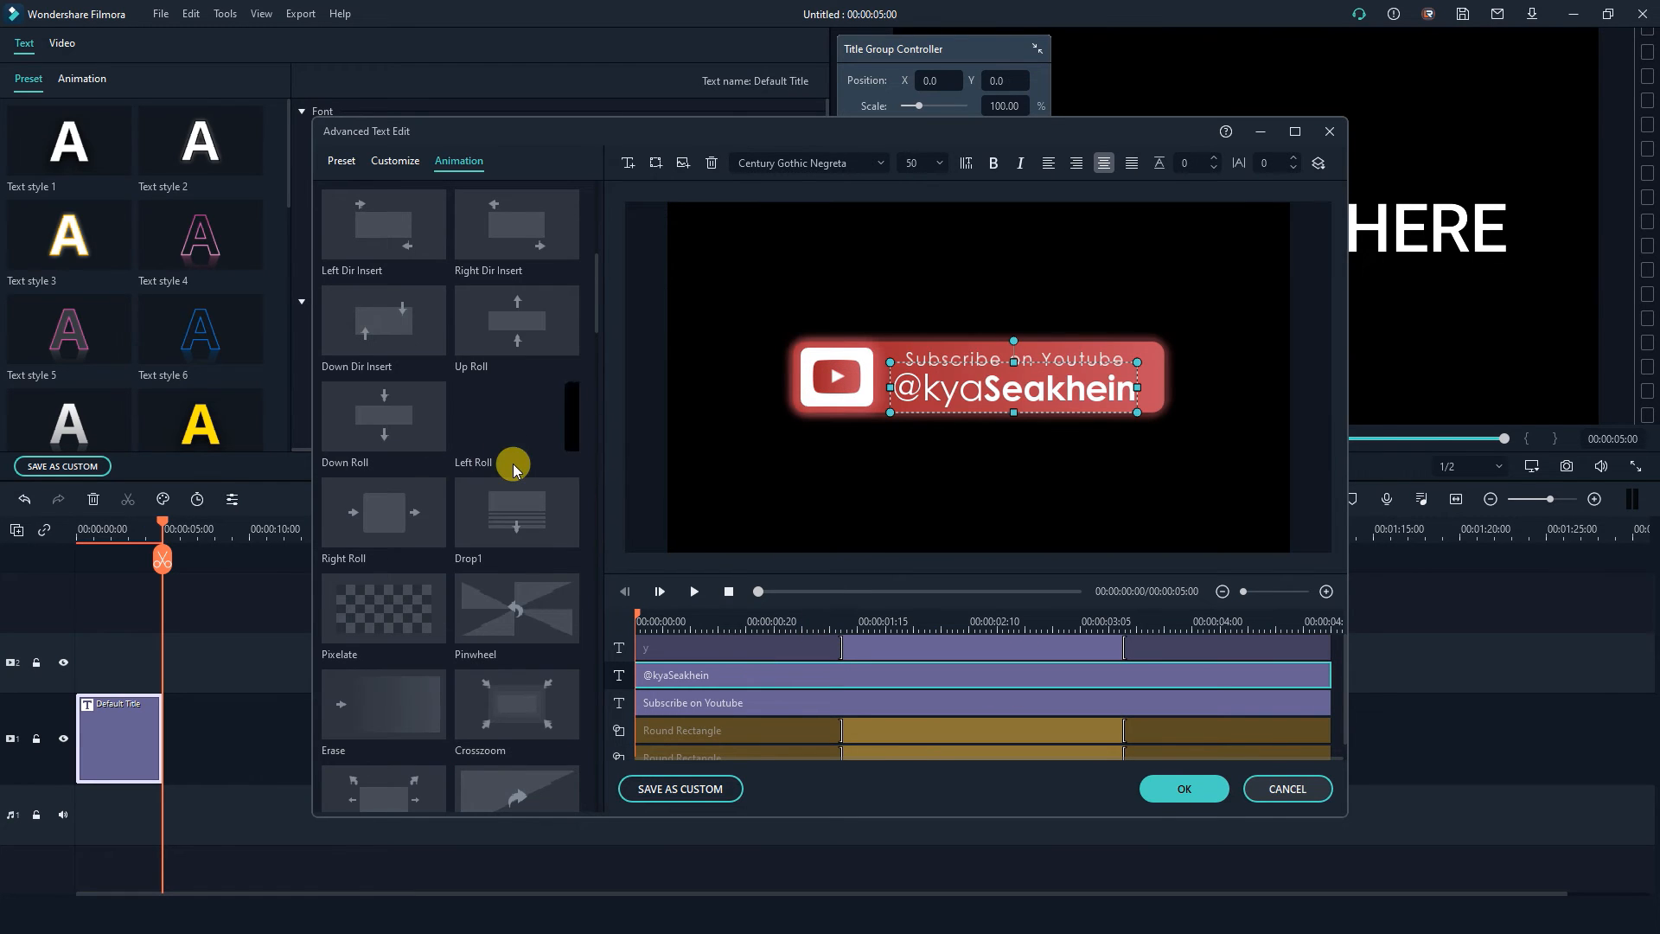
scroll(528, 458, "up", 3)
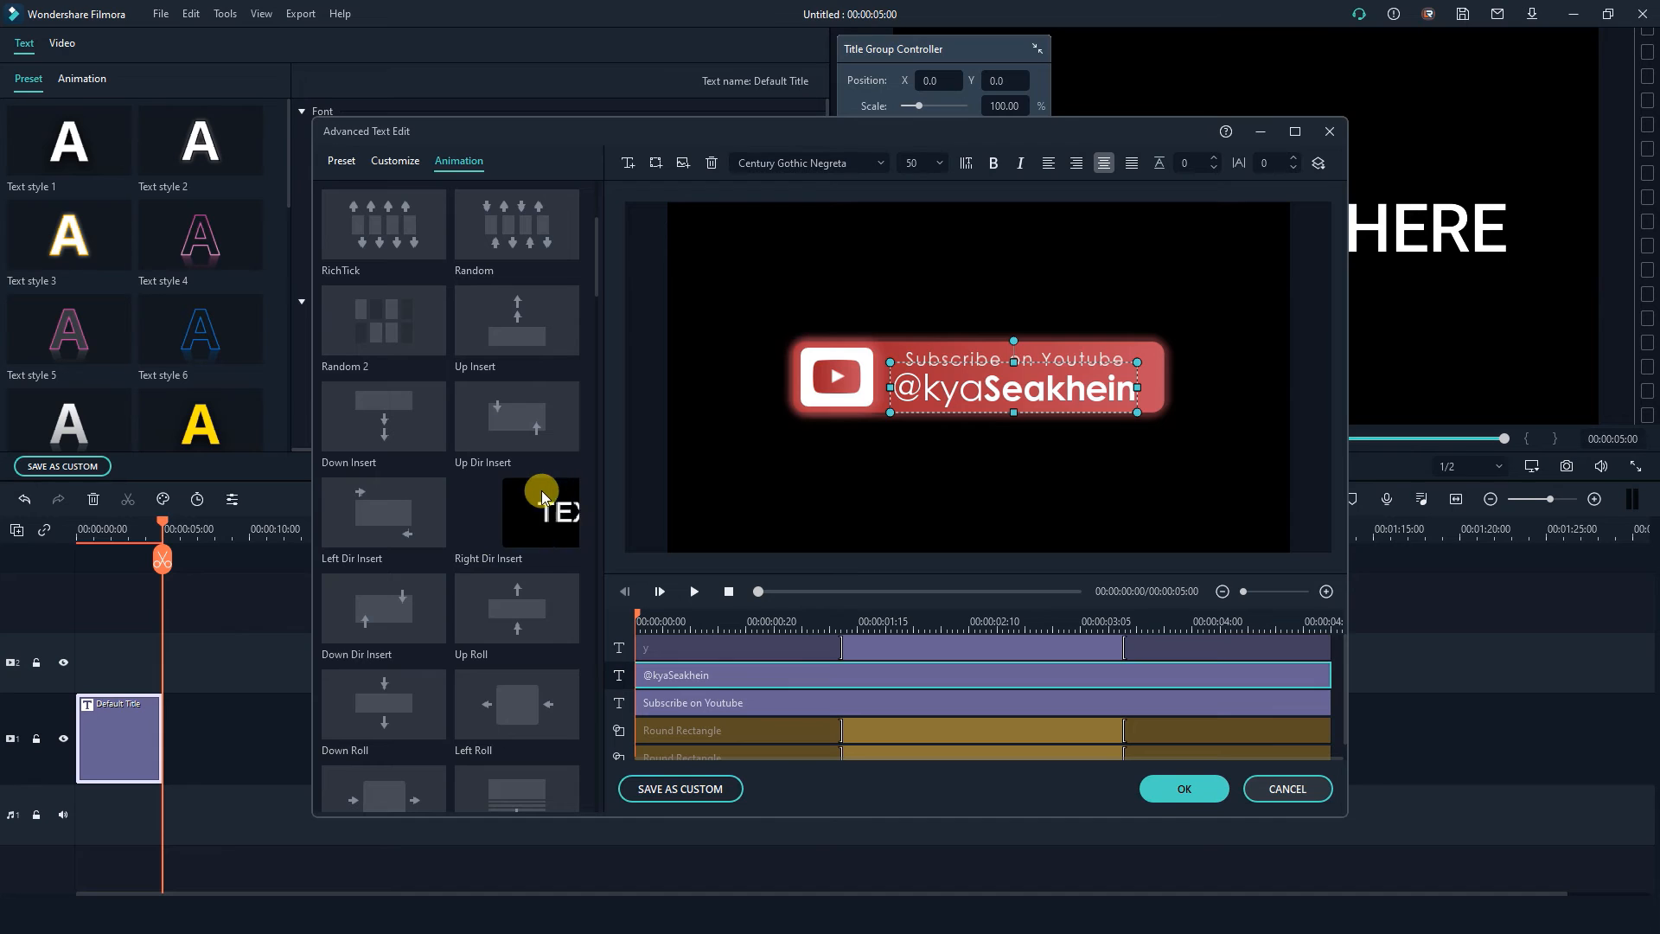
double_click(402, 519)
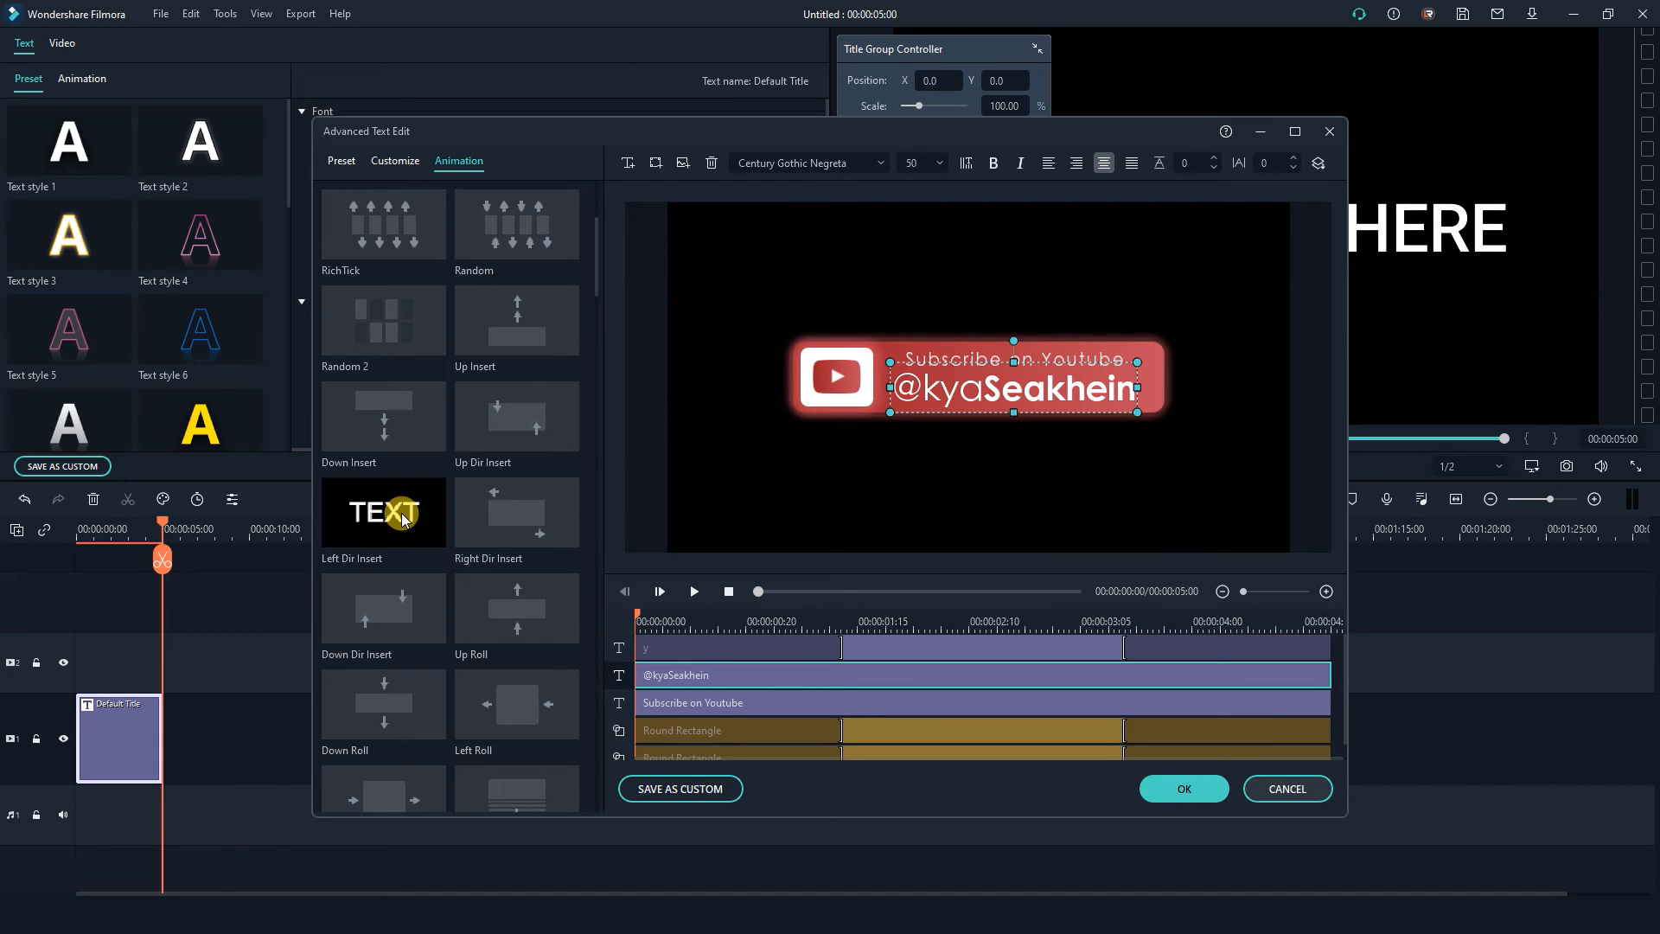
left_click(767, 720)
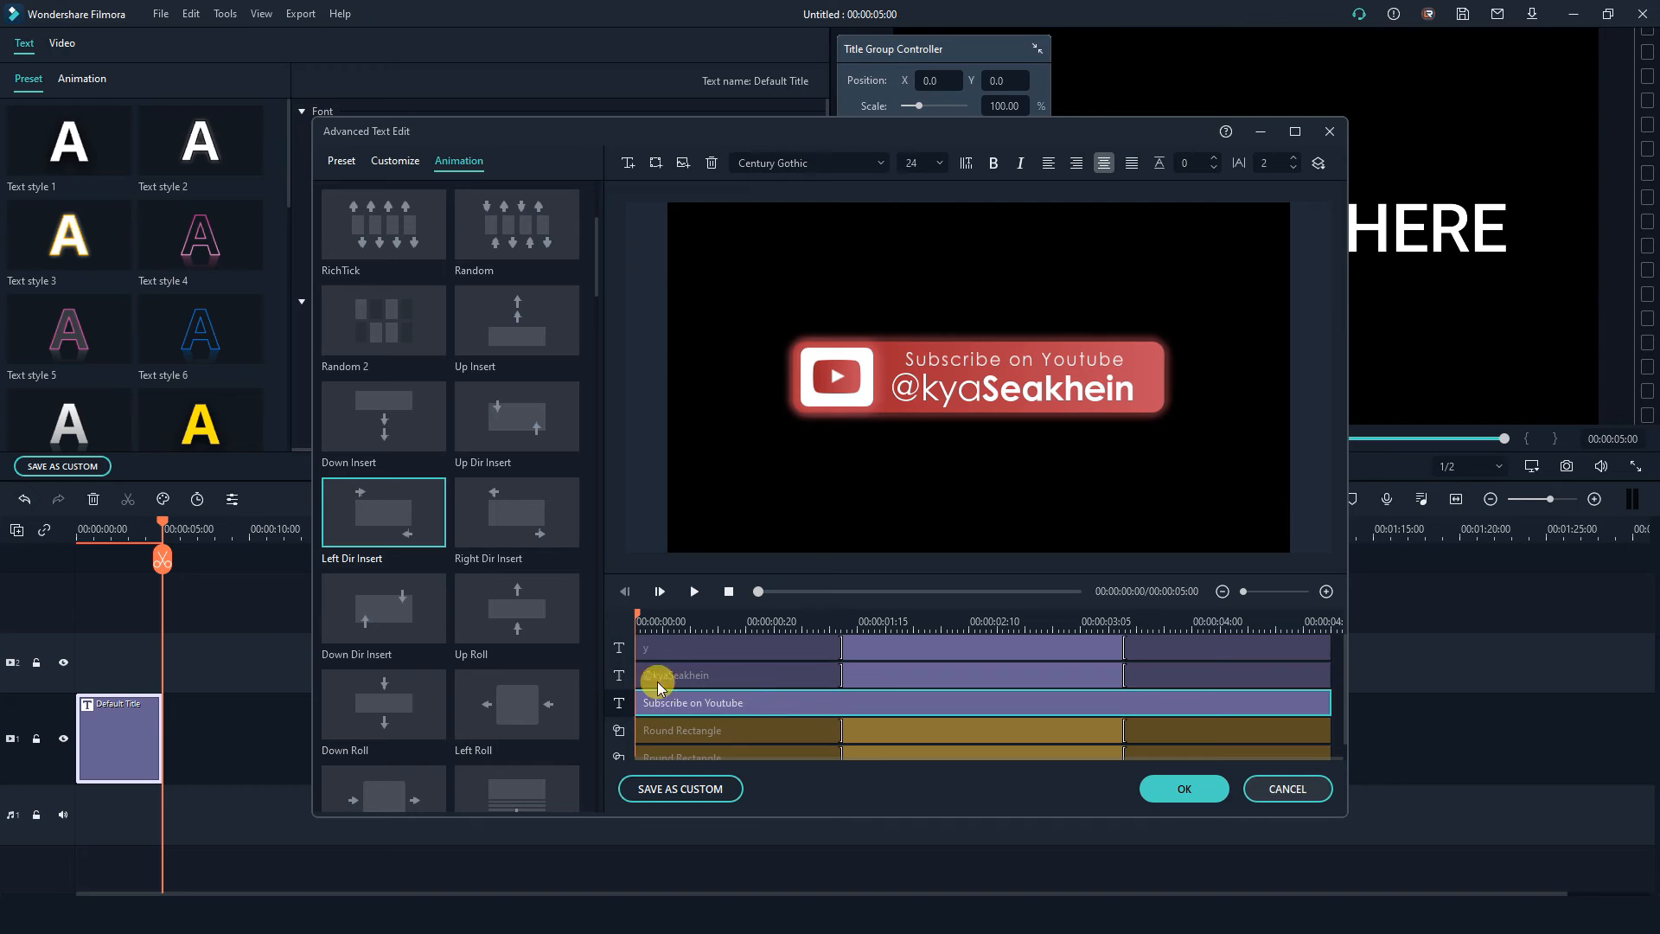
double_click(385, 520)
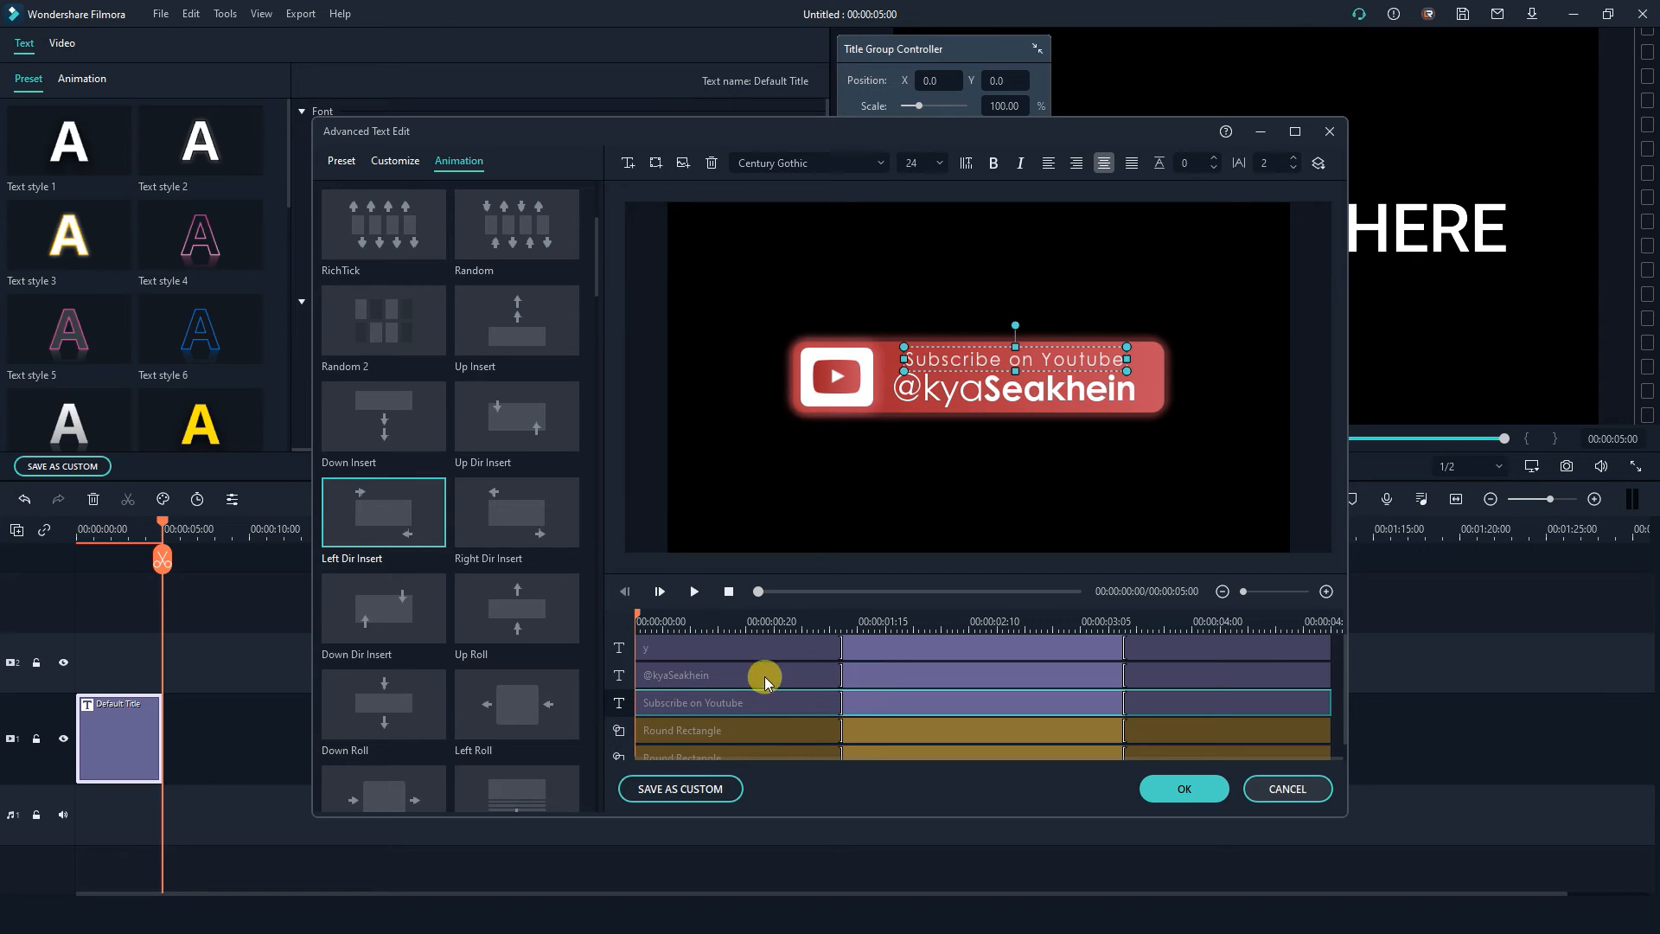
Shorten the YouTube icon's opening animation on its layer to end at about 00:00:00:17.
left_click(737, 673)
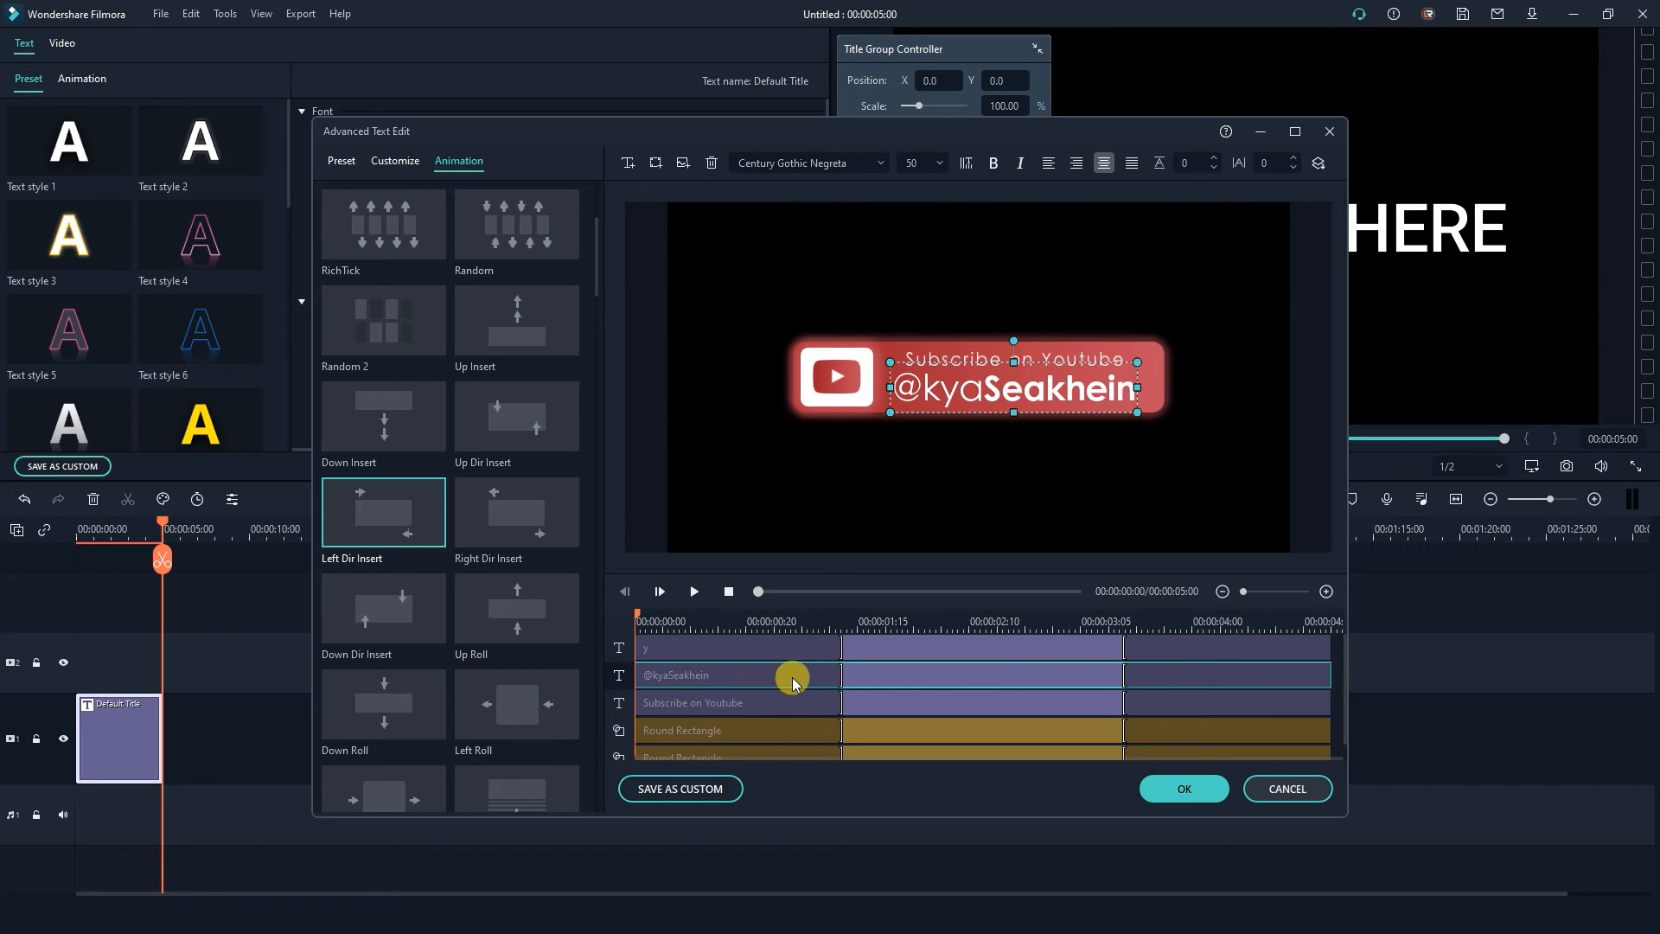
left_click(789, 651)
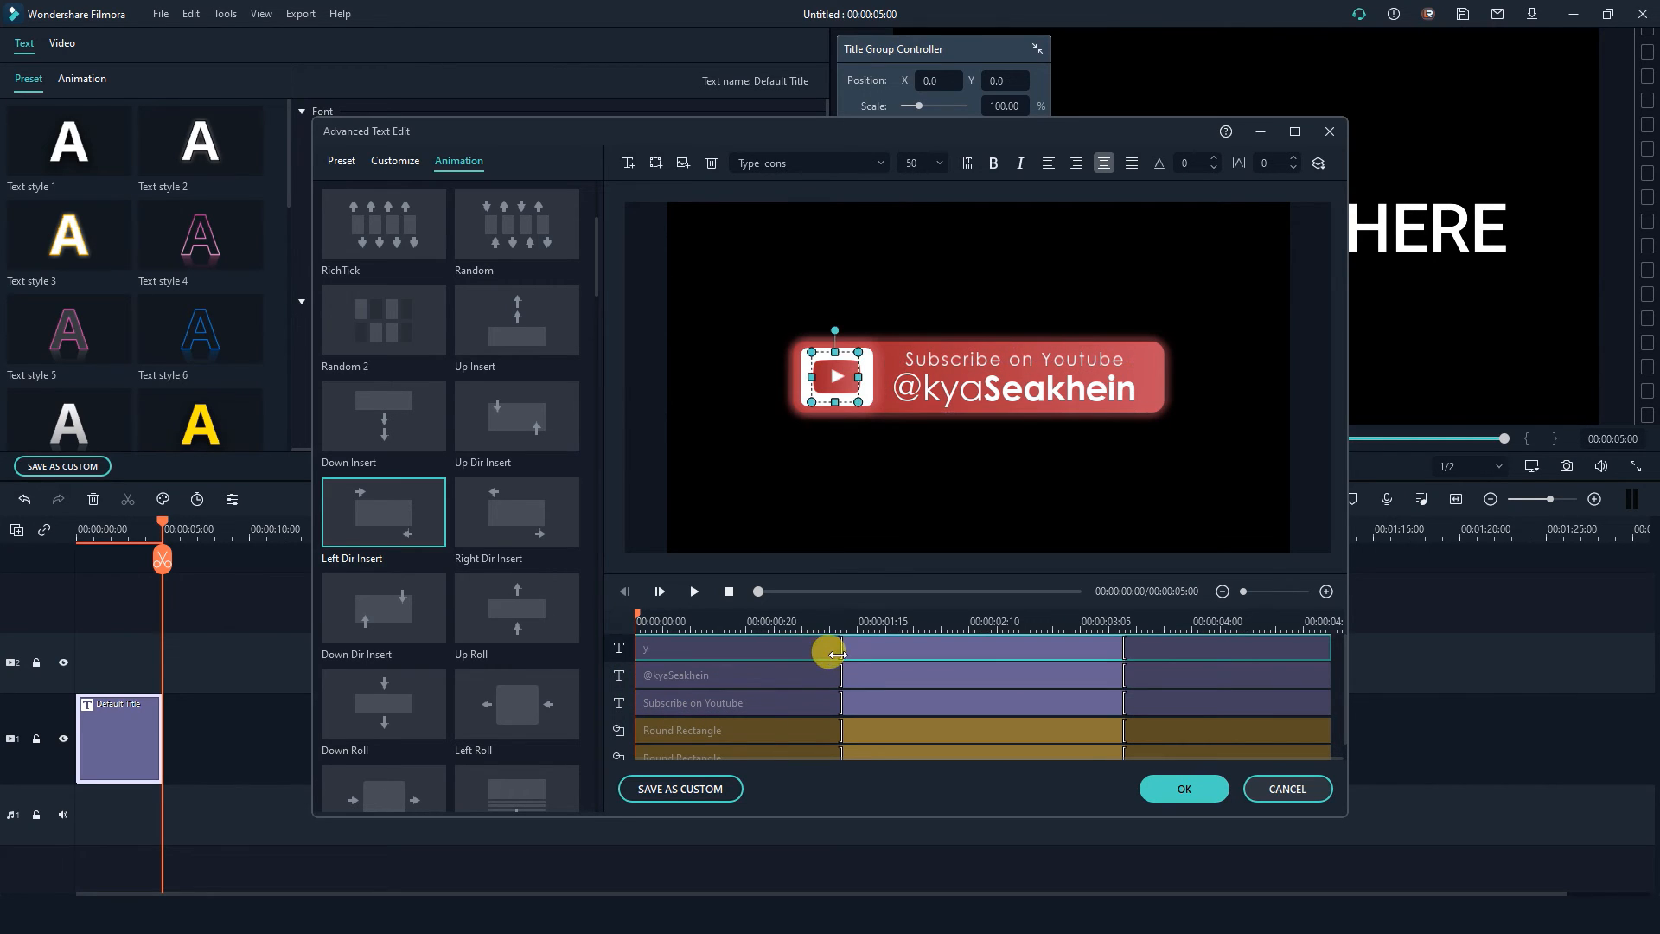
left_click_drag(839, 650, 725, 644)
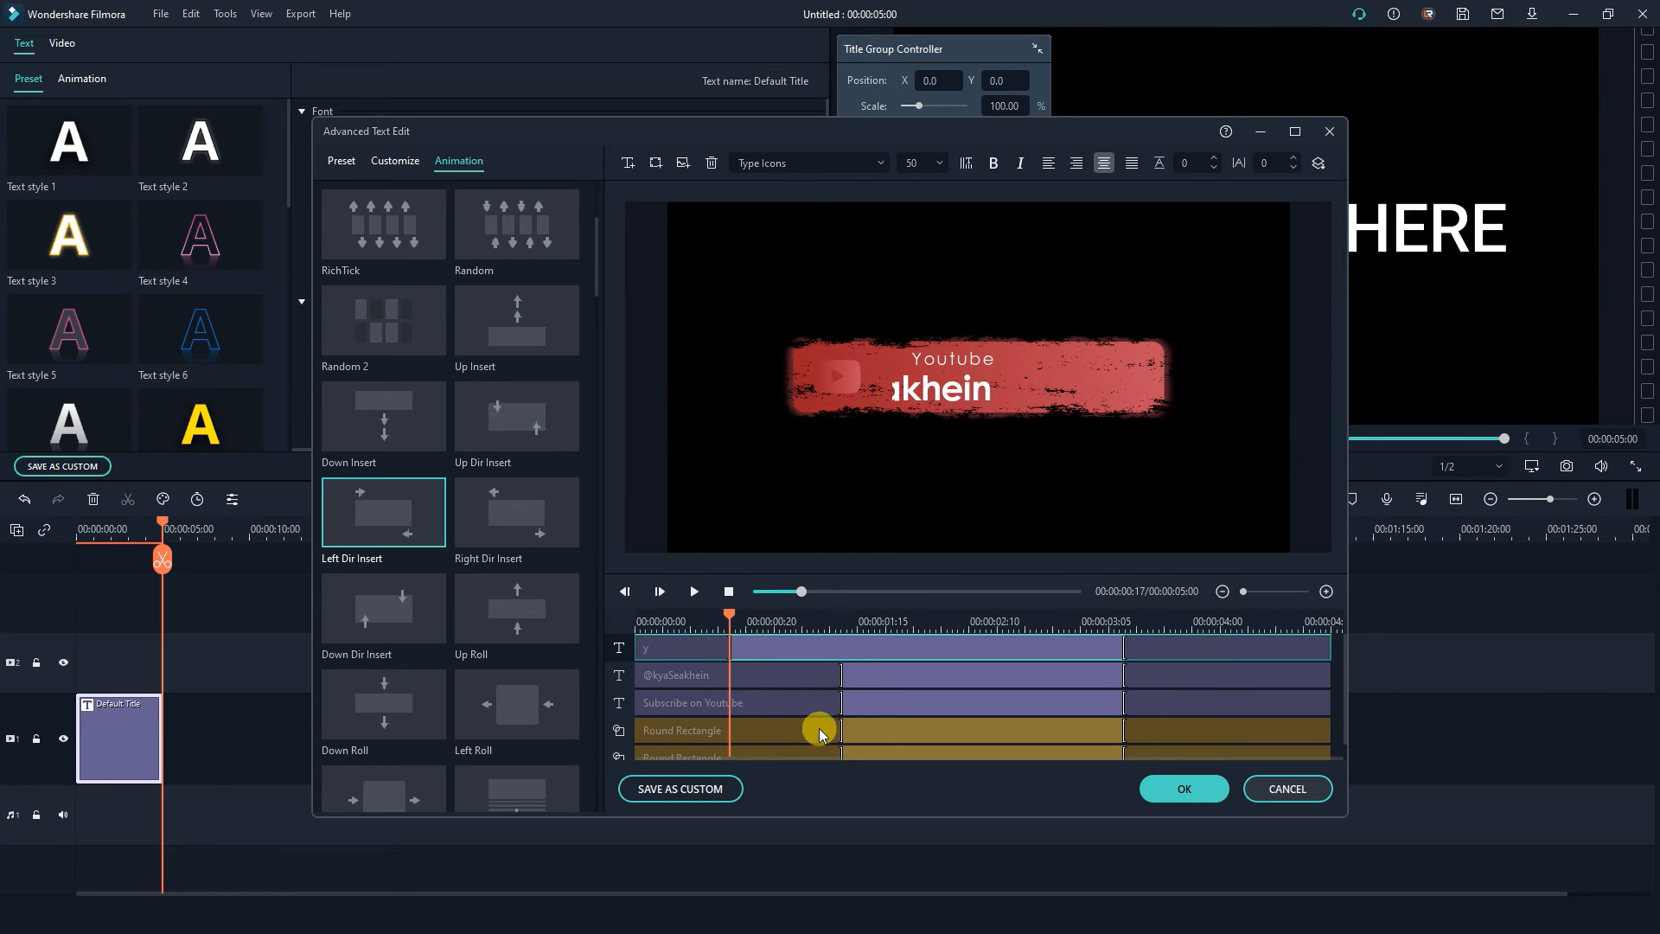
Shorten the opening animations of both rounded rectangle layers to end at 00:00:00:17, matching the YouTube icon.
left_click(846, 732)
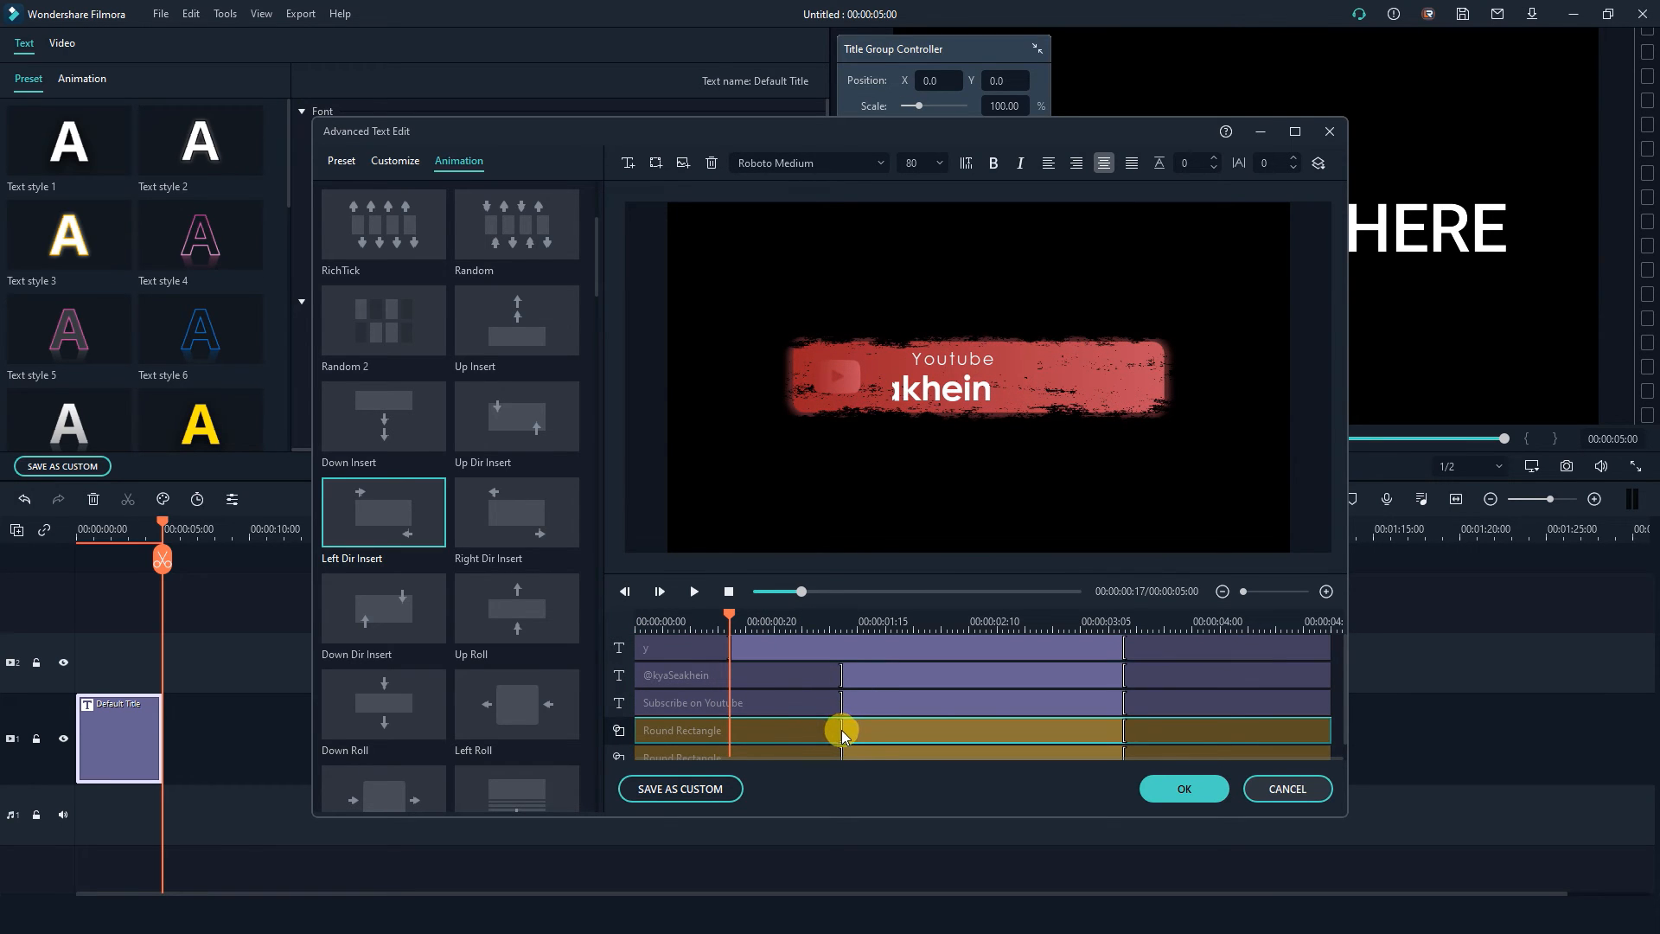
left_click_drag(842, 730, 730, 730)
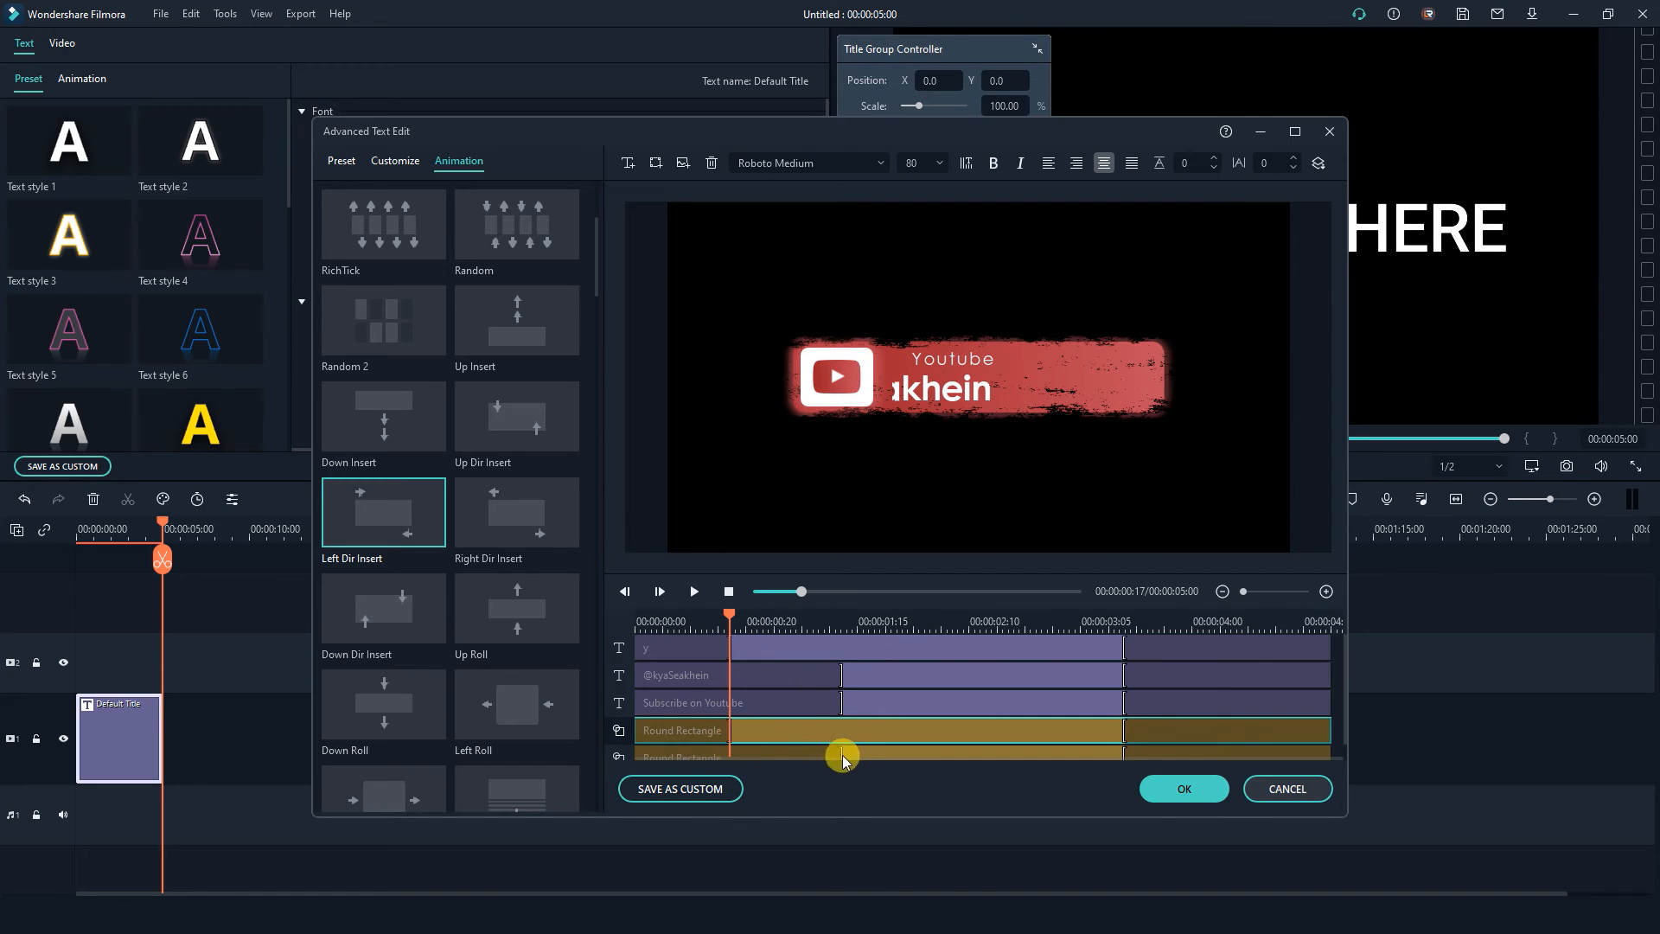
left_click_drag(839, 752, 726, 748)
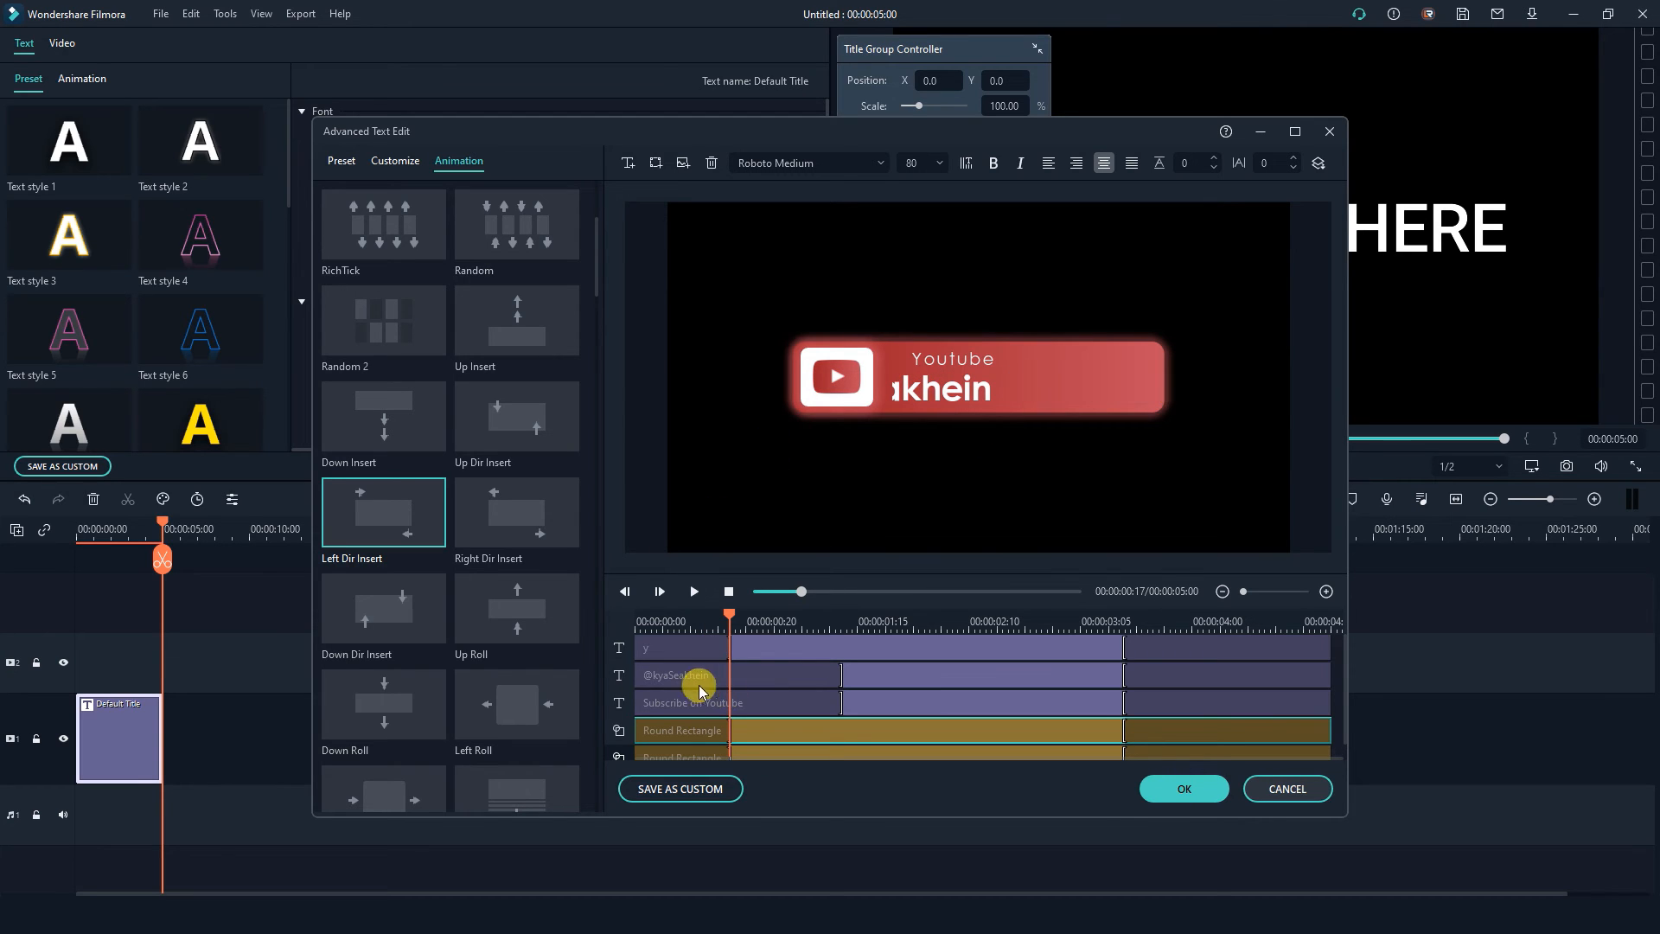
left_click(647, 681)
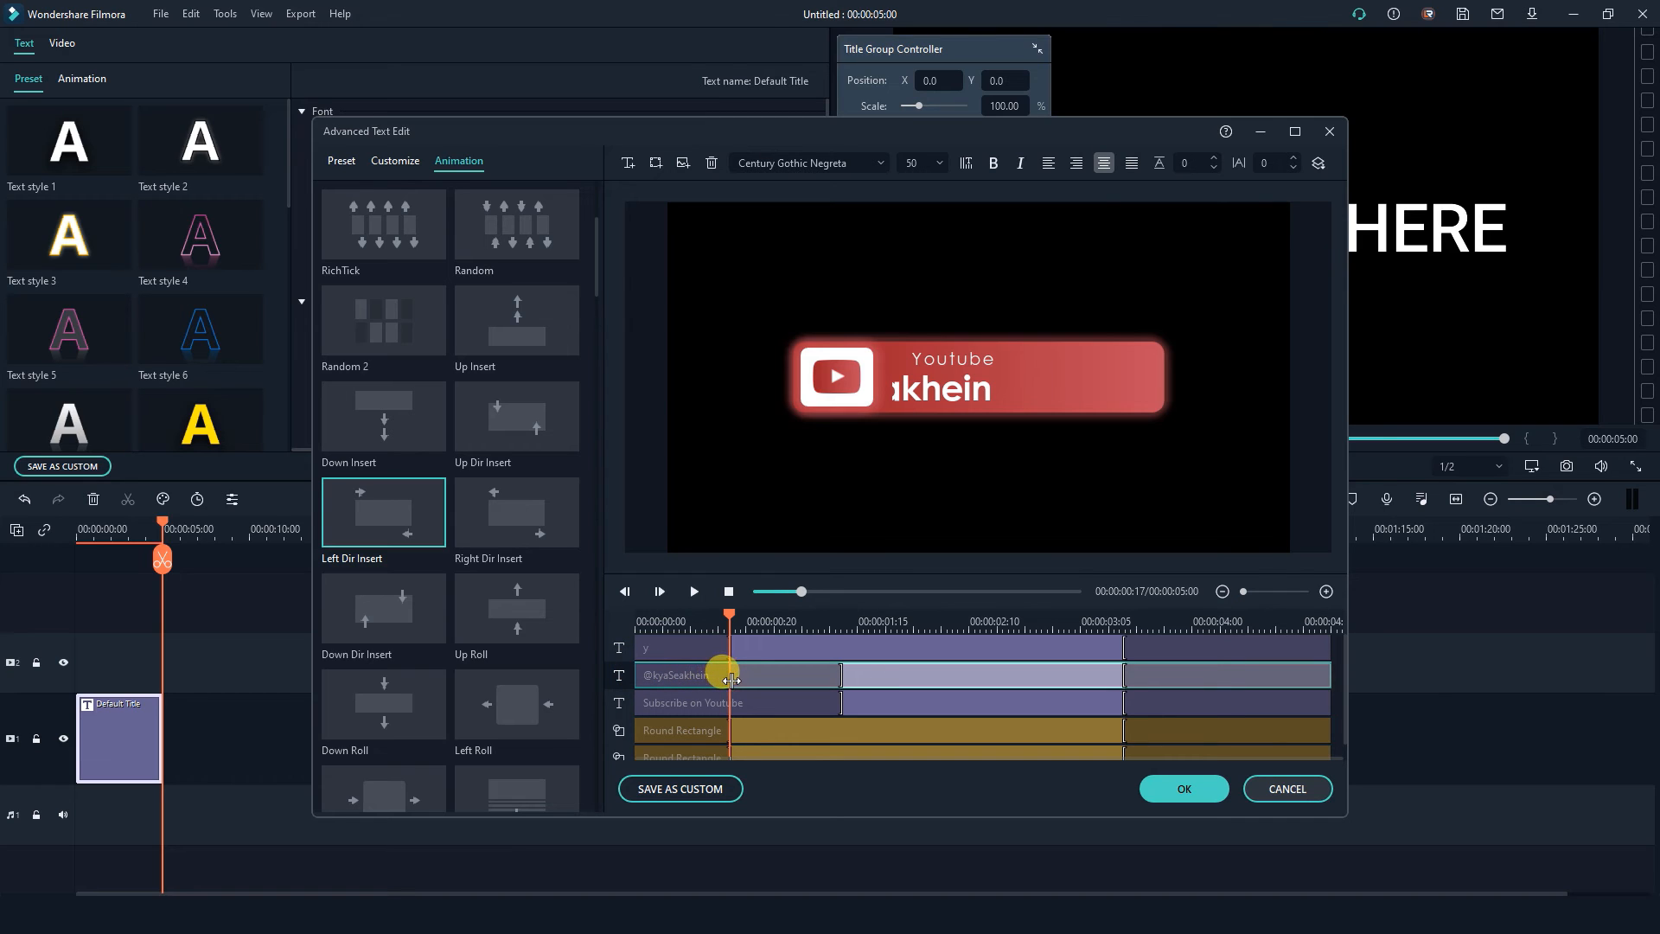
mouse_move(732, 681)
left_mouse_down()
mouse_move(697, 697)
mouse_move(731, 699)
left_mouse_up()
left_click(685, 704)
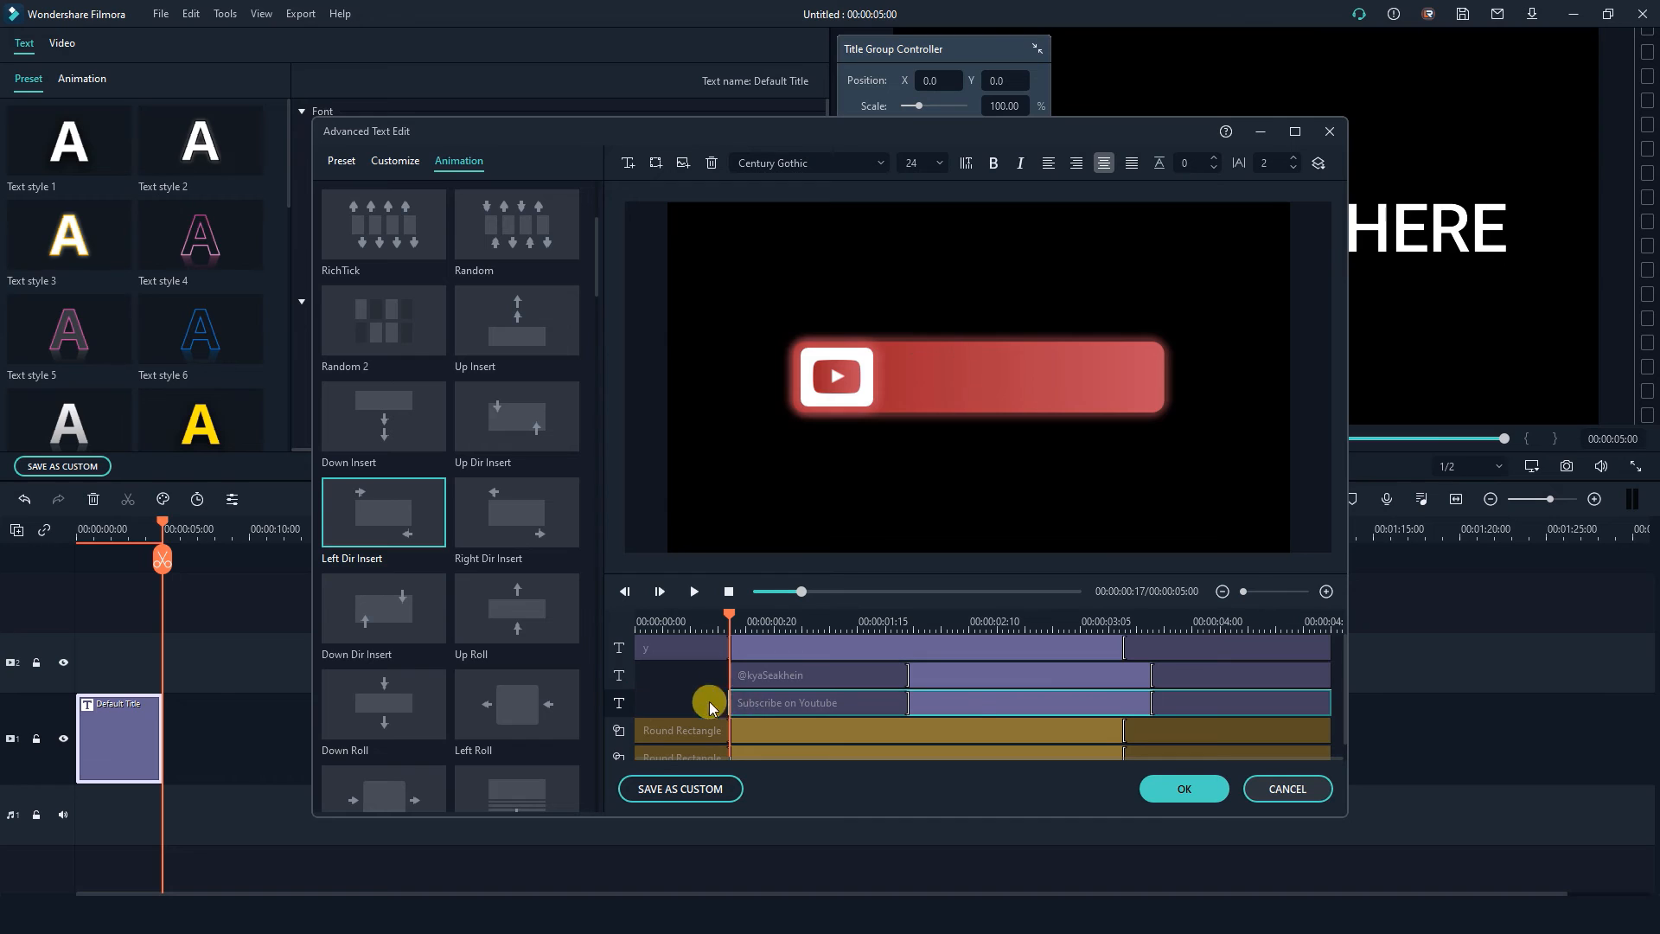
Shorten the opening animations of both text layers to end at about 00:00:01:07.
left_click(908, 673)
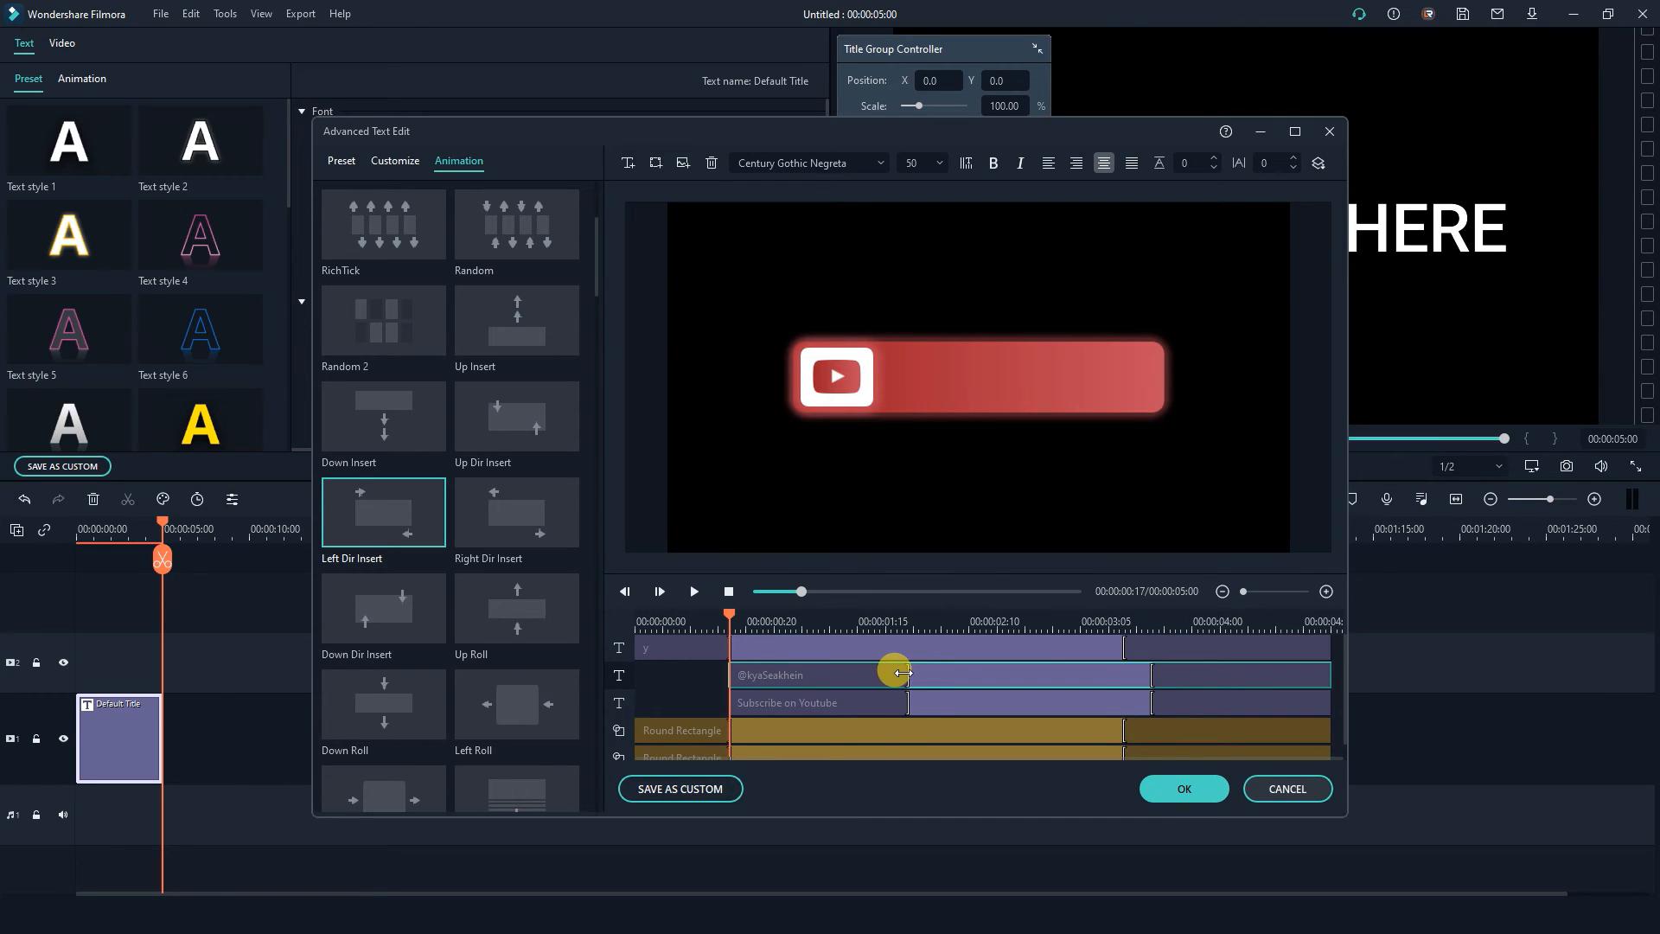
left_click_drag(903, 672, 807, 675)
left_click(902, 703)
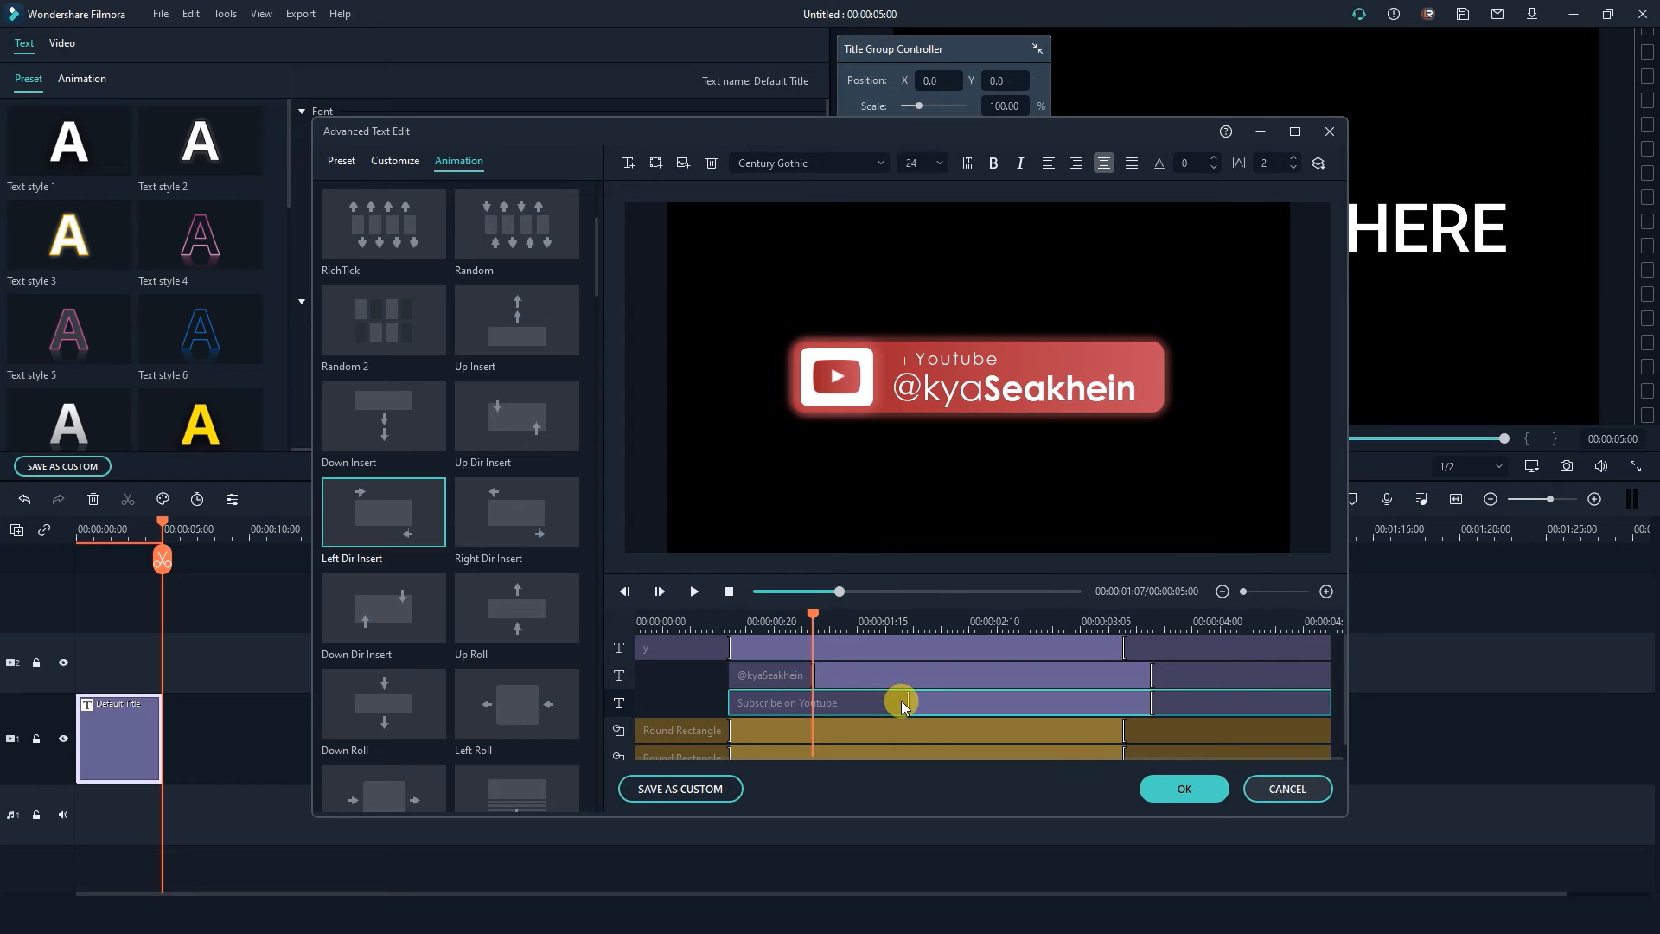
left_click_drag(905, 700, 815, 698)
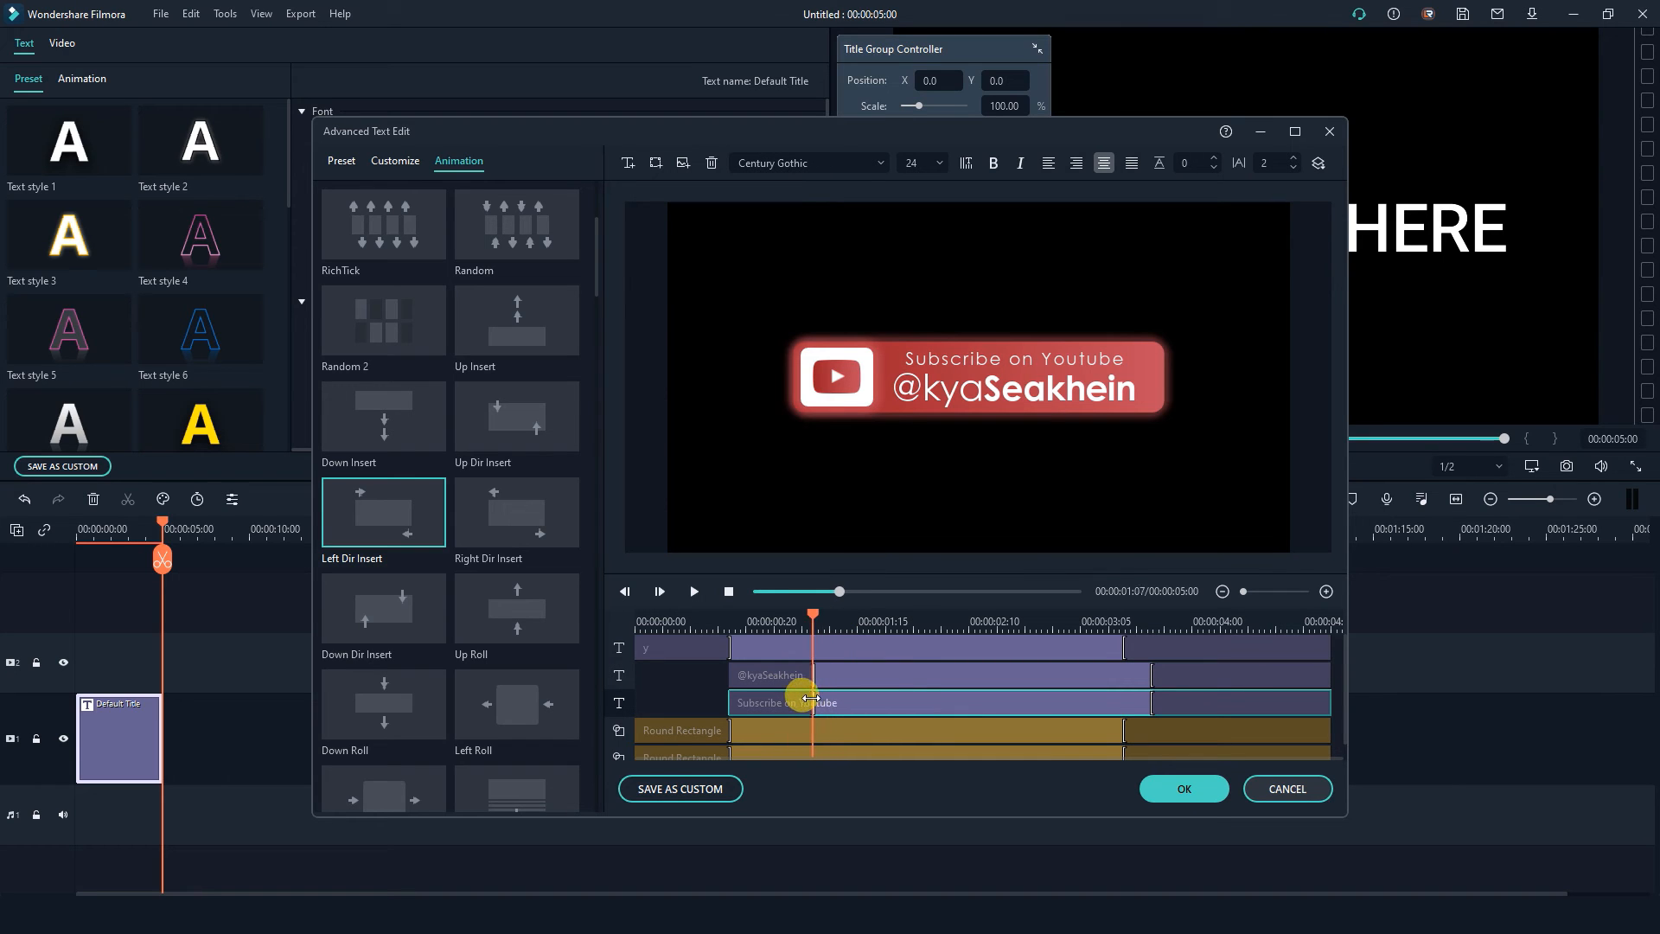
Trim the ends of both text layers to just past the 00:00:04:00 mark, before the icon and rectangles end.
left_click_drag(813, 616, 842, 655)
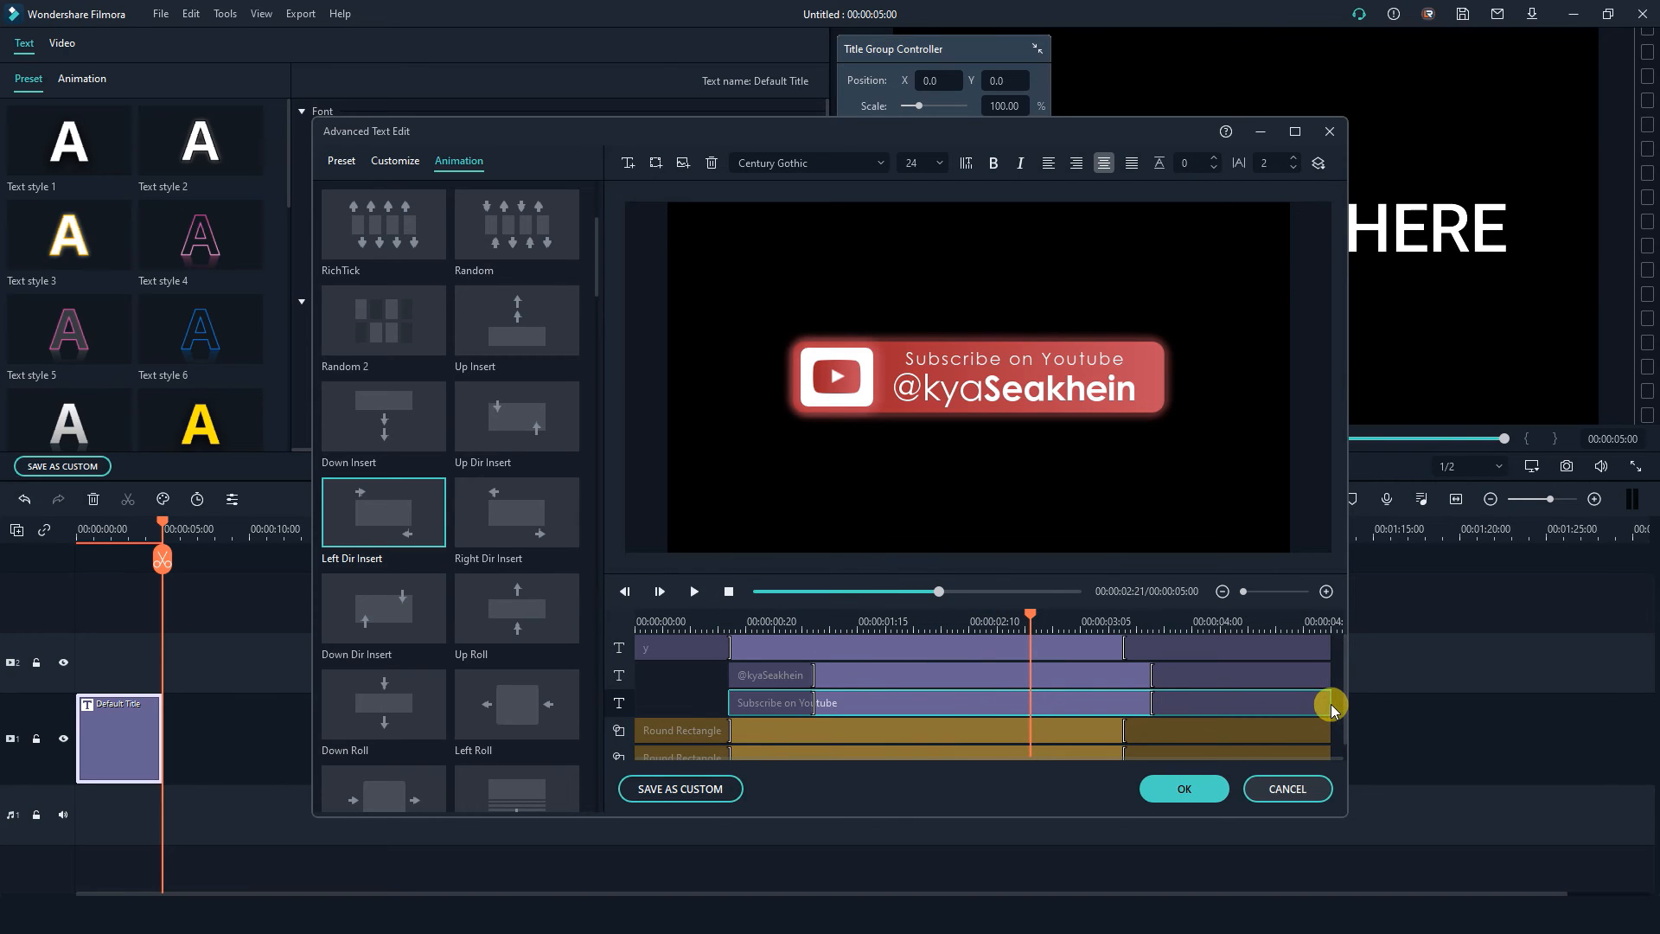
left_click_drag(1327, 702, 1274, 699)
key("ctrl+z")
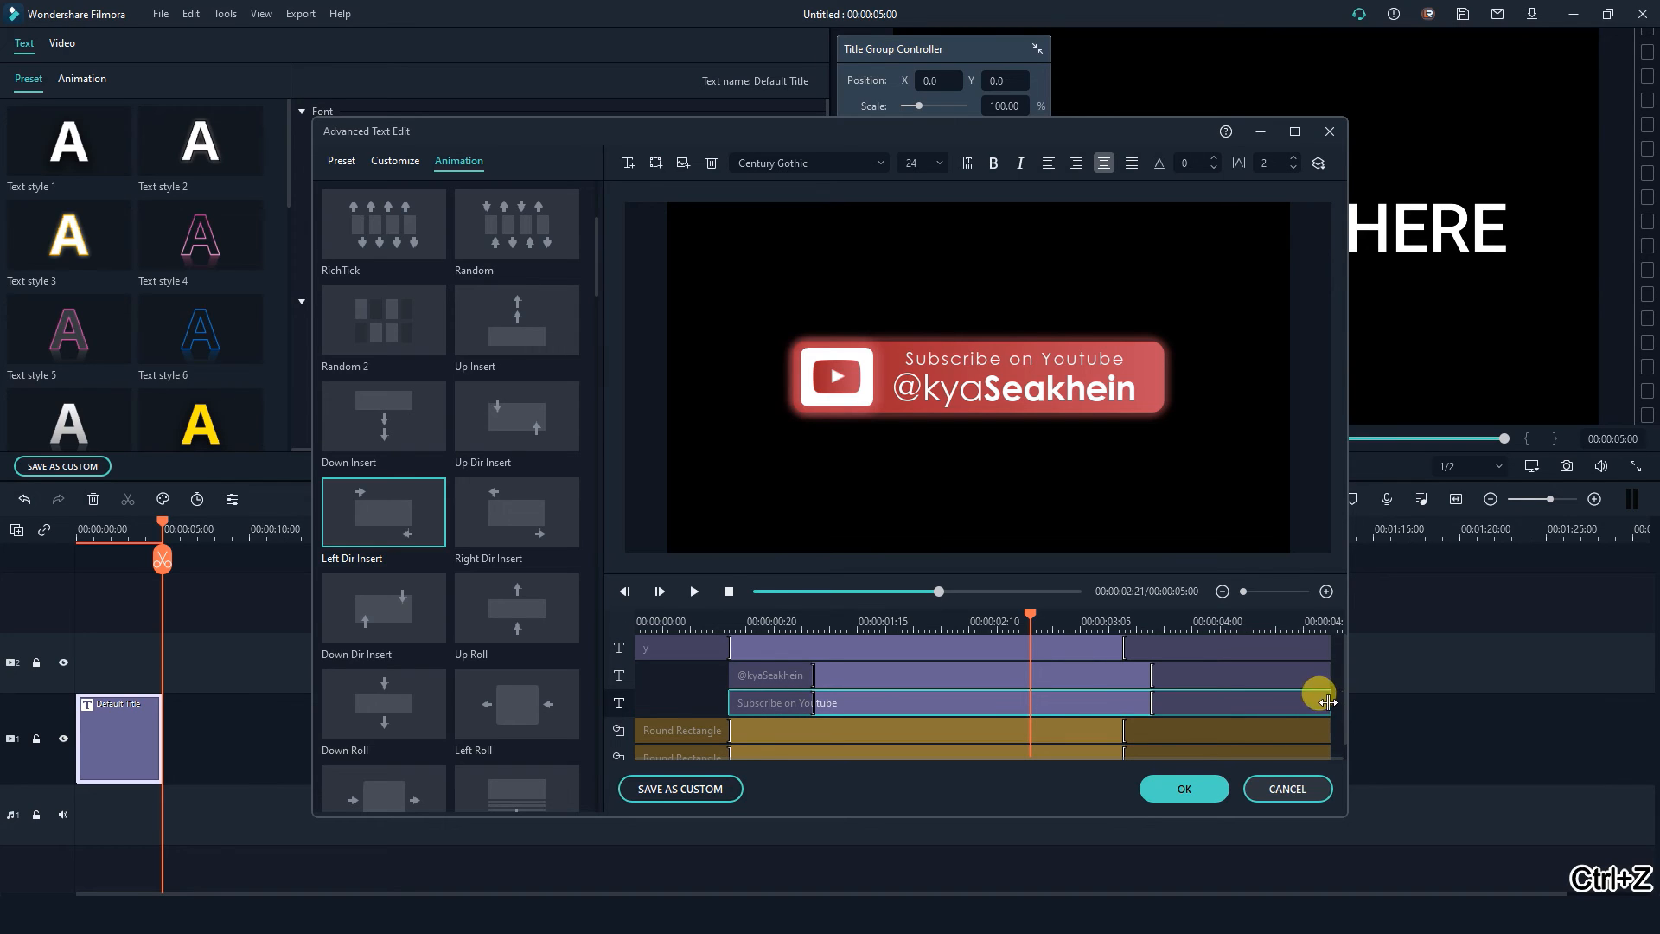
left_click_drag(1328, 702, 1258, 679)
left_click(1278, 674)
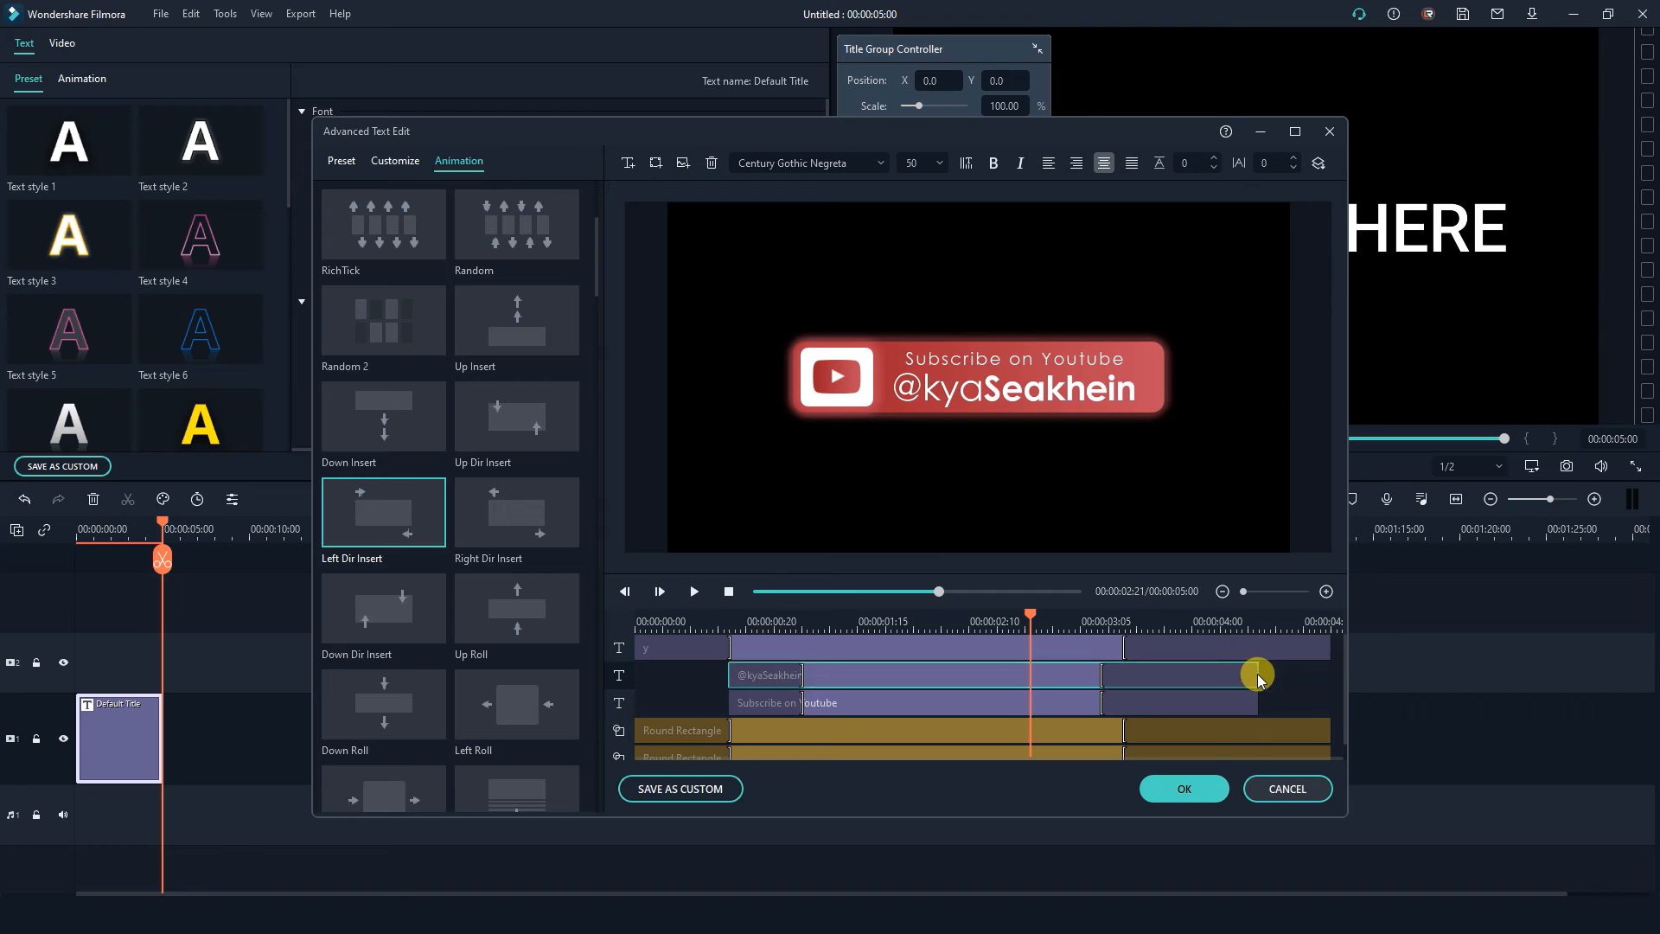
Delay the closing animations of the YouTube icon and both rounded rectangle layers to start at about 00:00:04:08.
left_click(1205, 655)
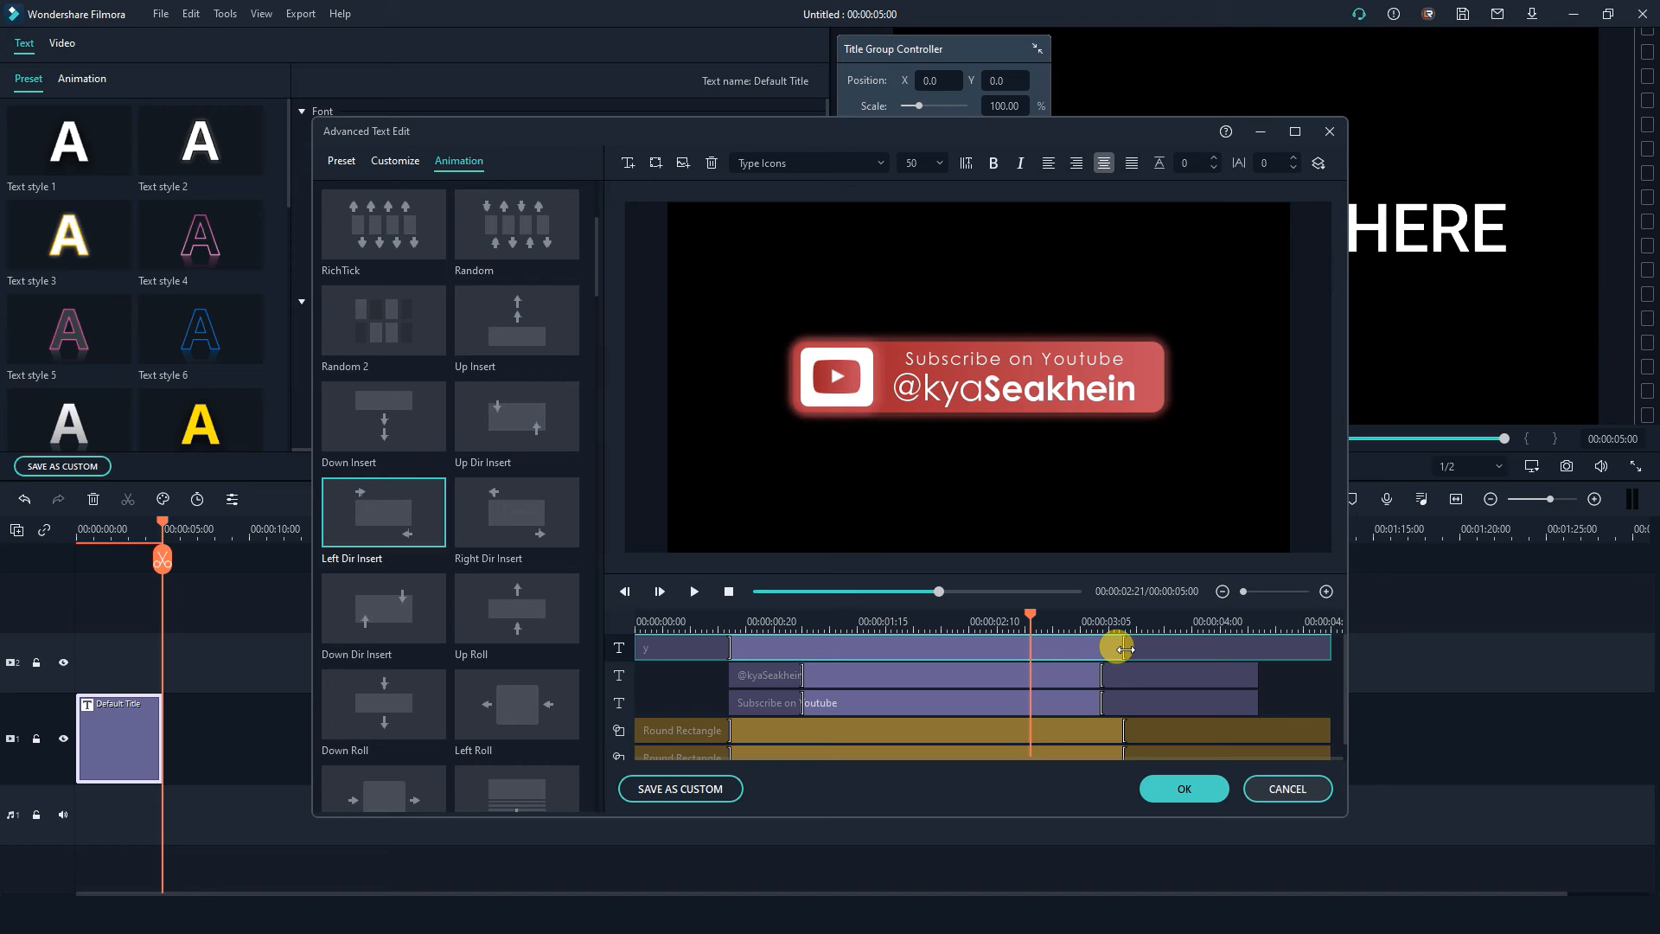
left_click_drag(1124, 650, 1237, 653)
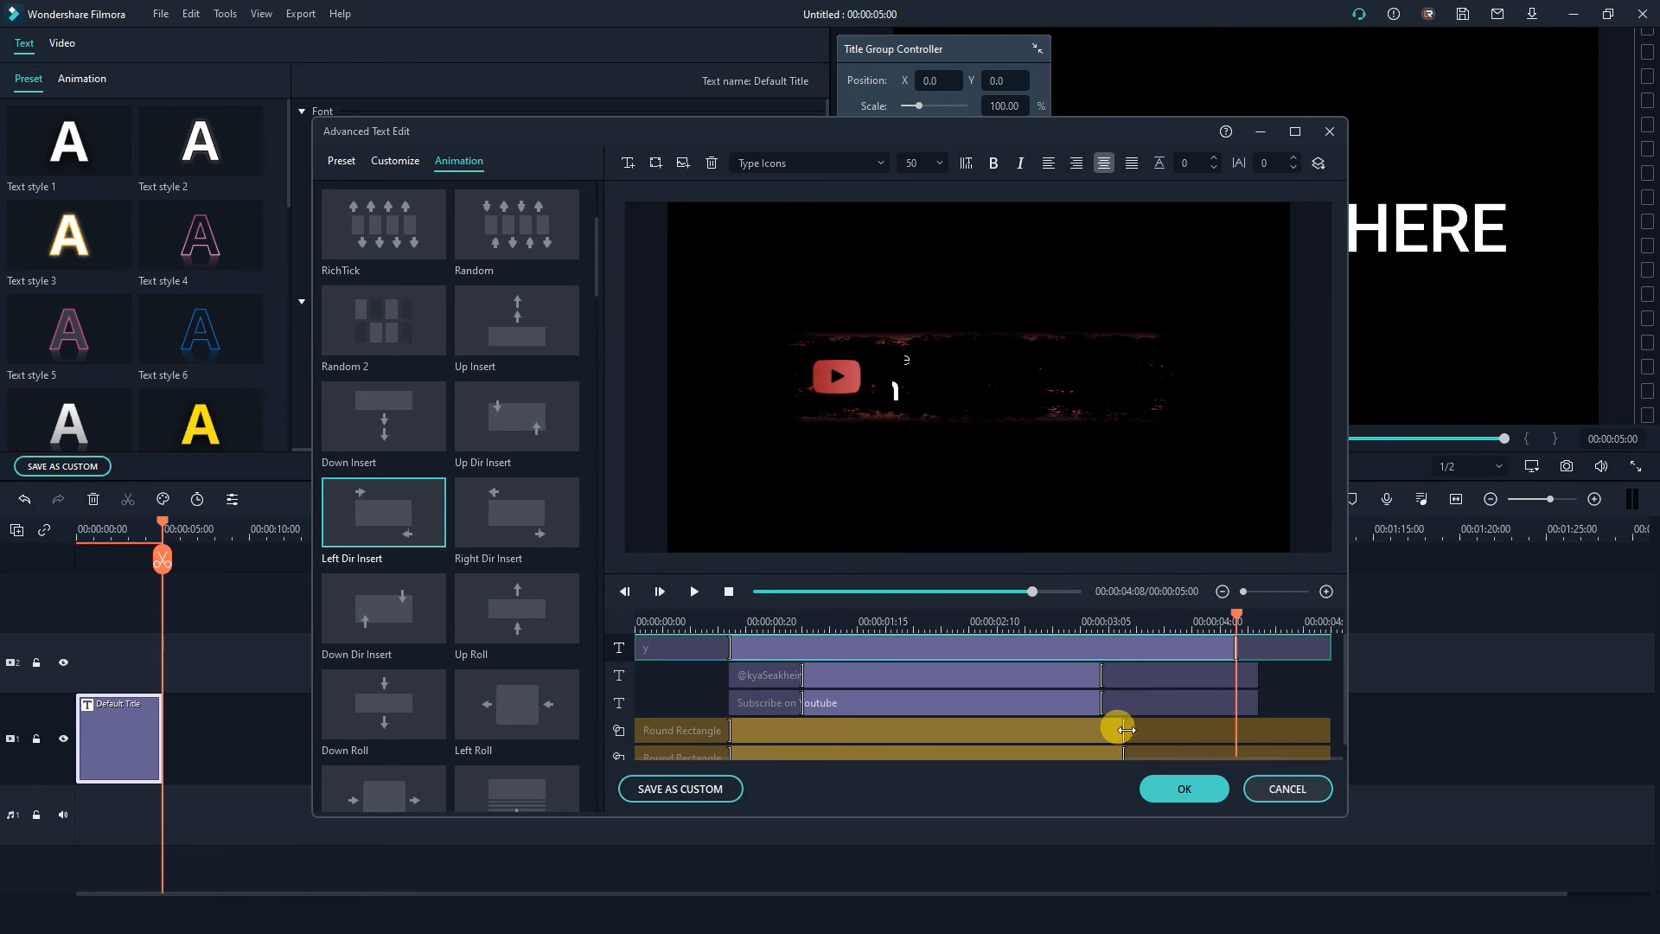
left_click_drag(1125, 730, 1234, 730)
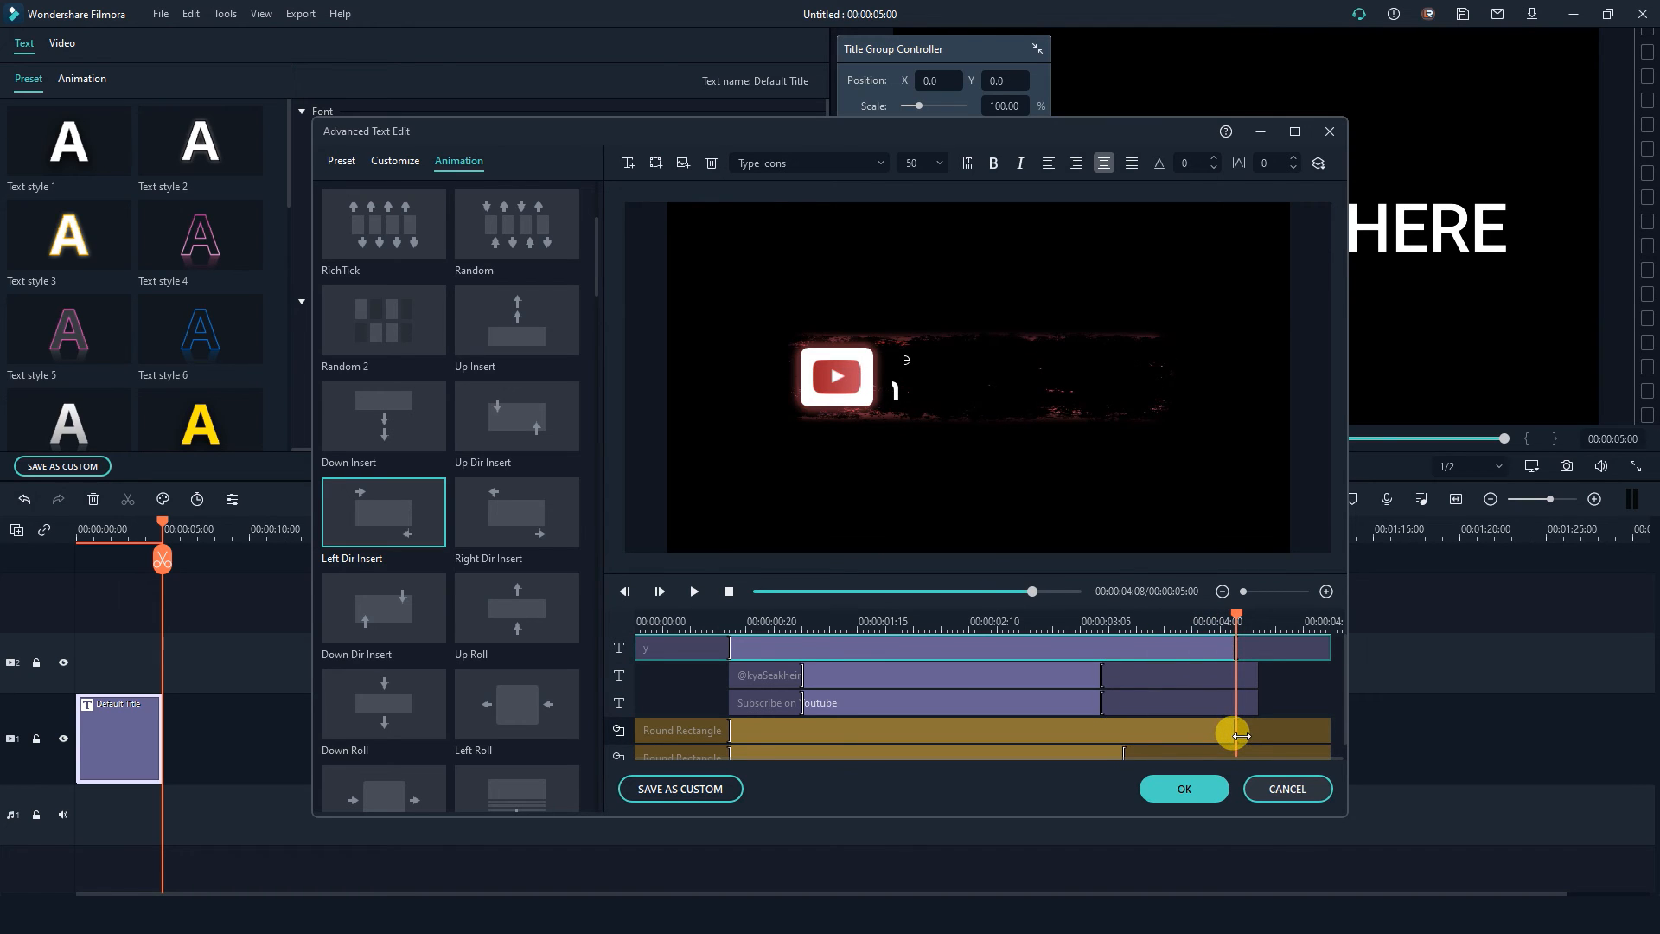
left_click(1122, 754)
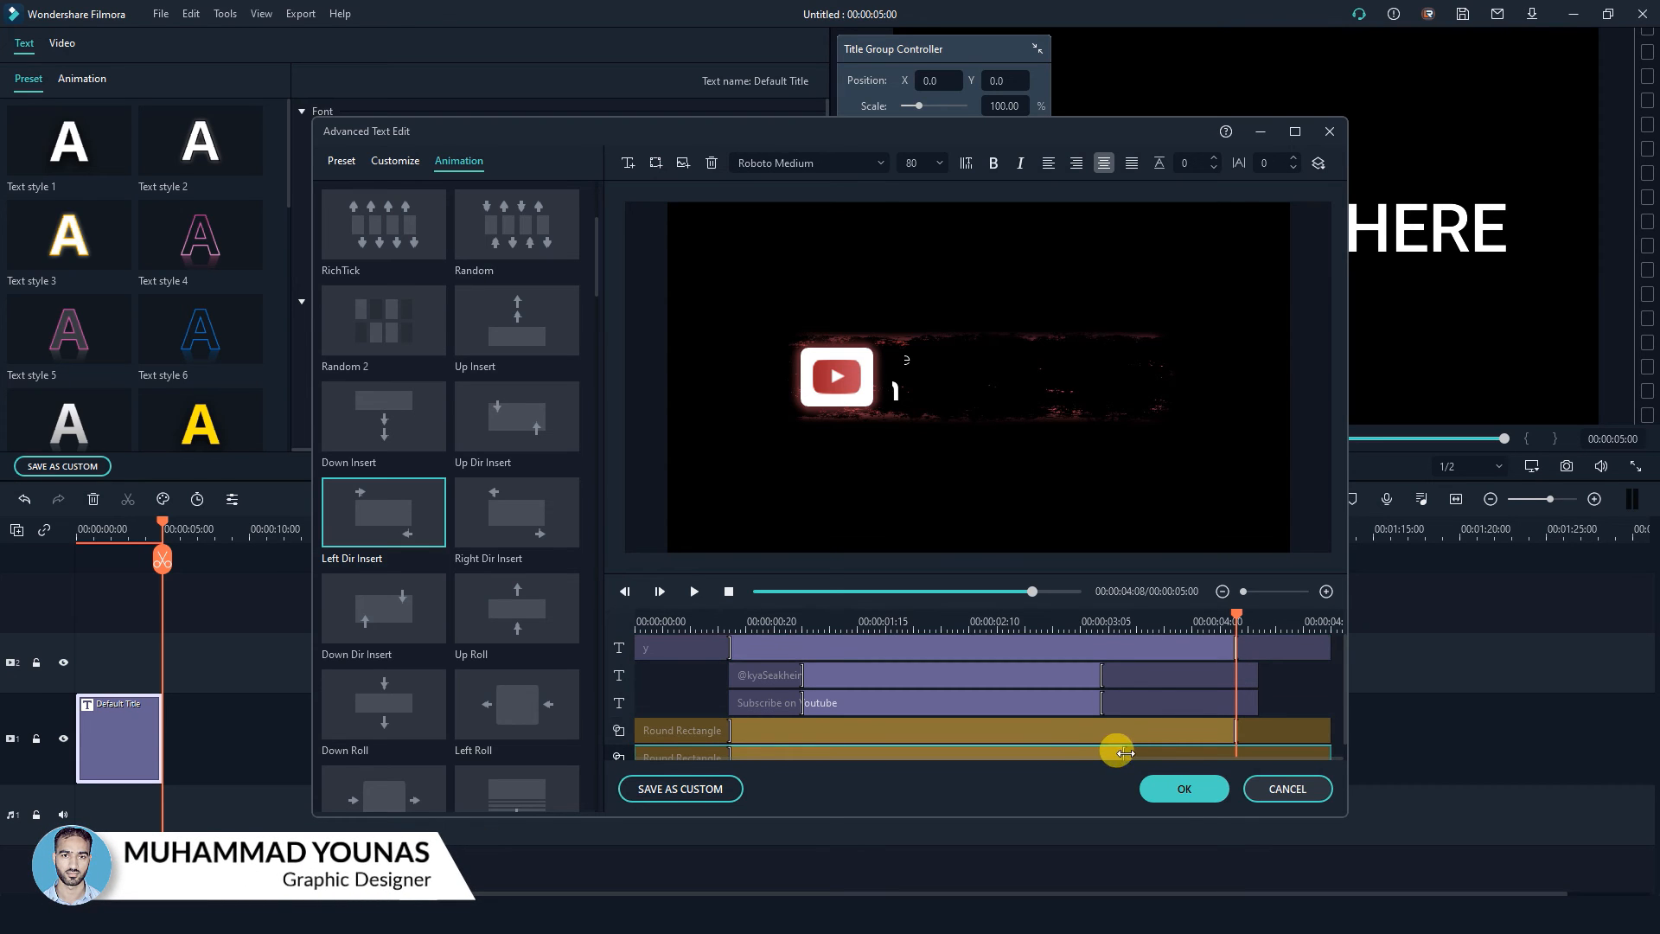
left_click_drag(1124, 754, 1235, 753)
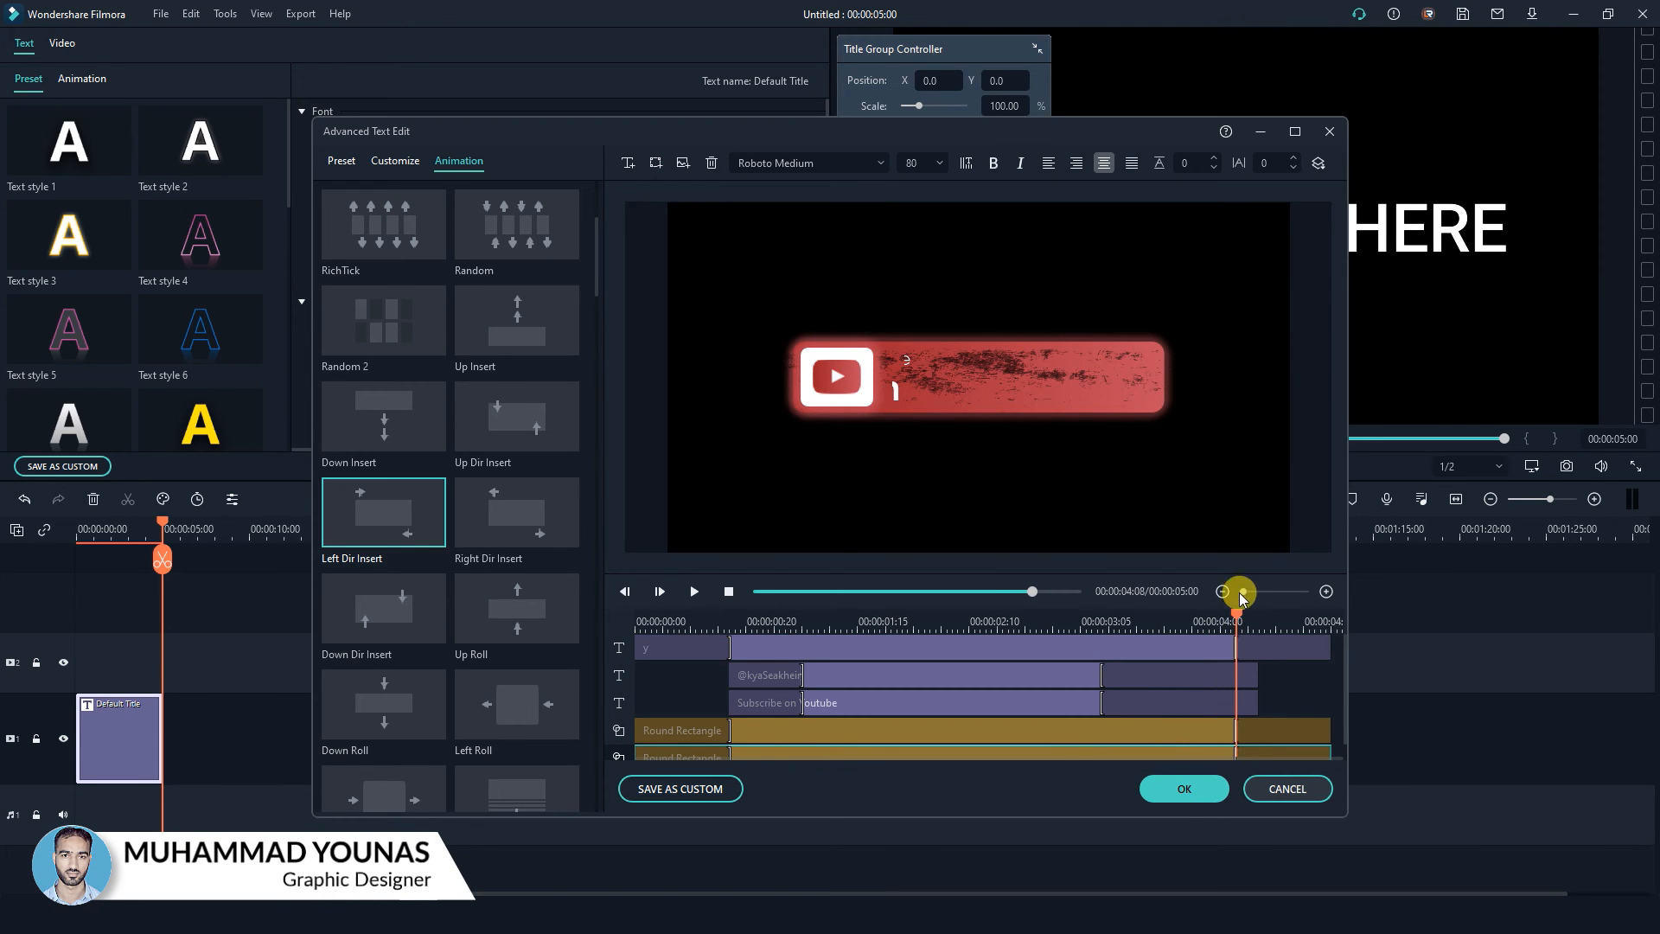
Play the title animation from the beginning to check the opening and closing timing.
left_click_drag(1237, 614, 633, 621)
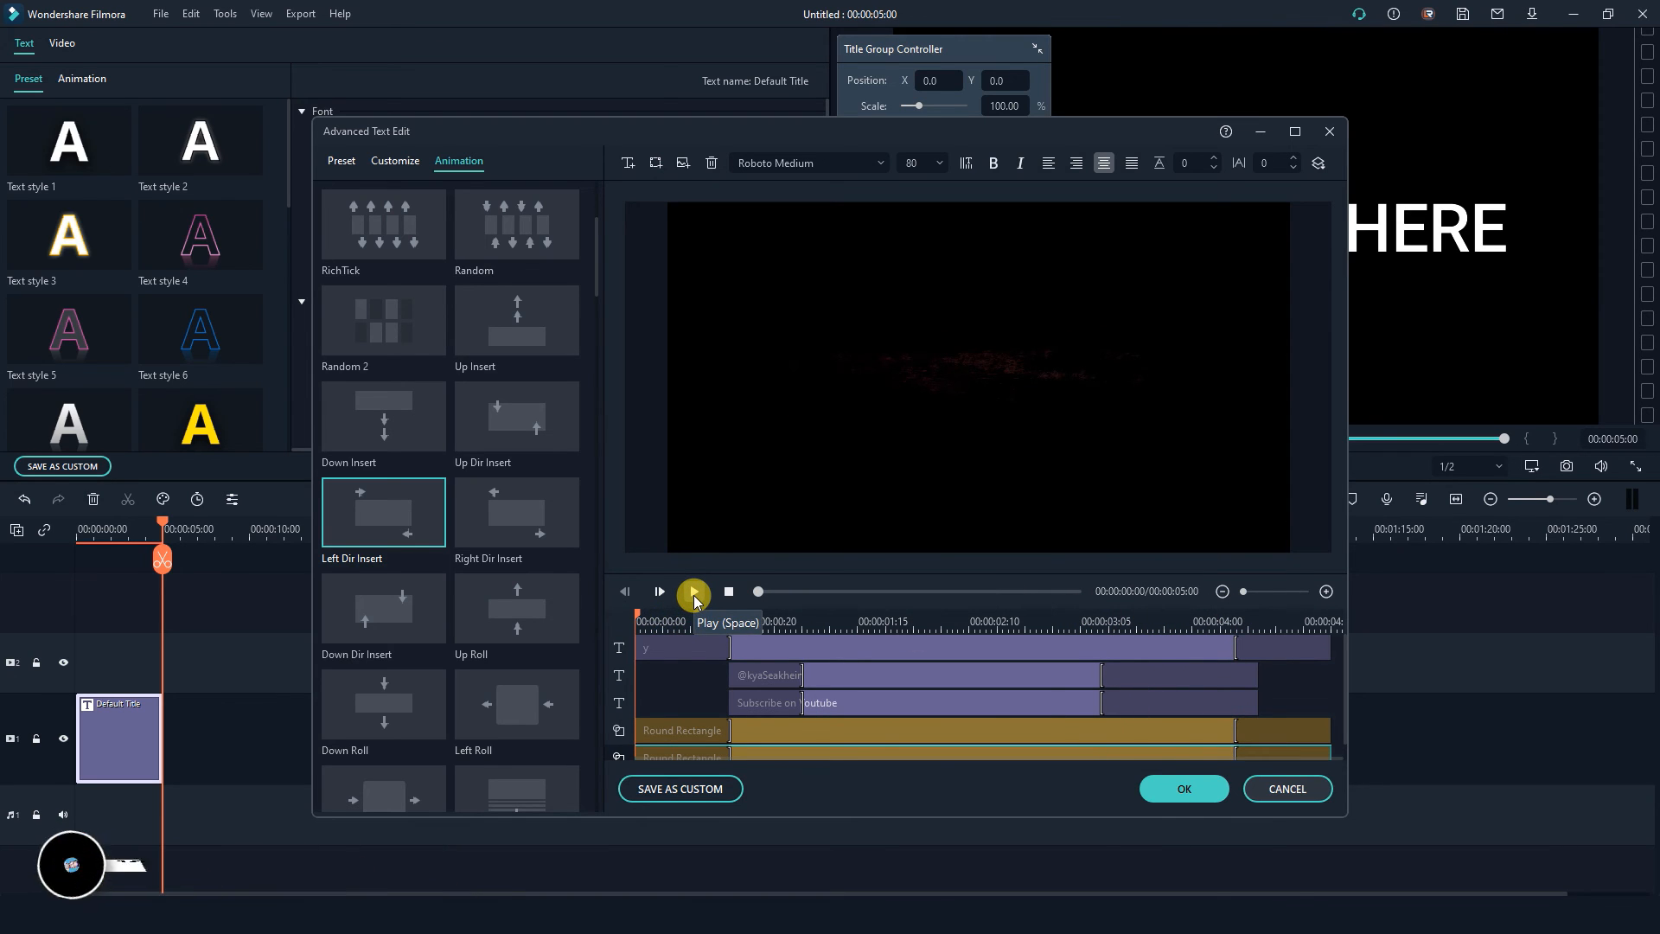
left_click(694, 593)
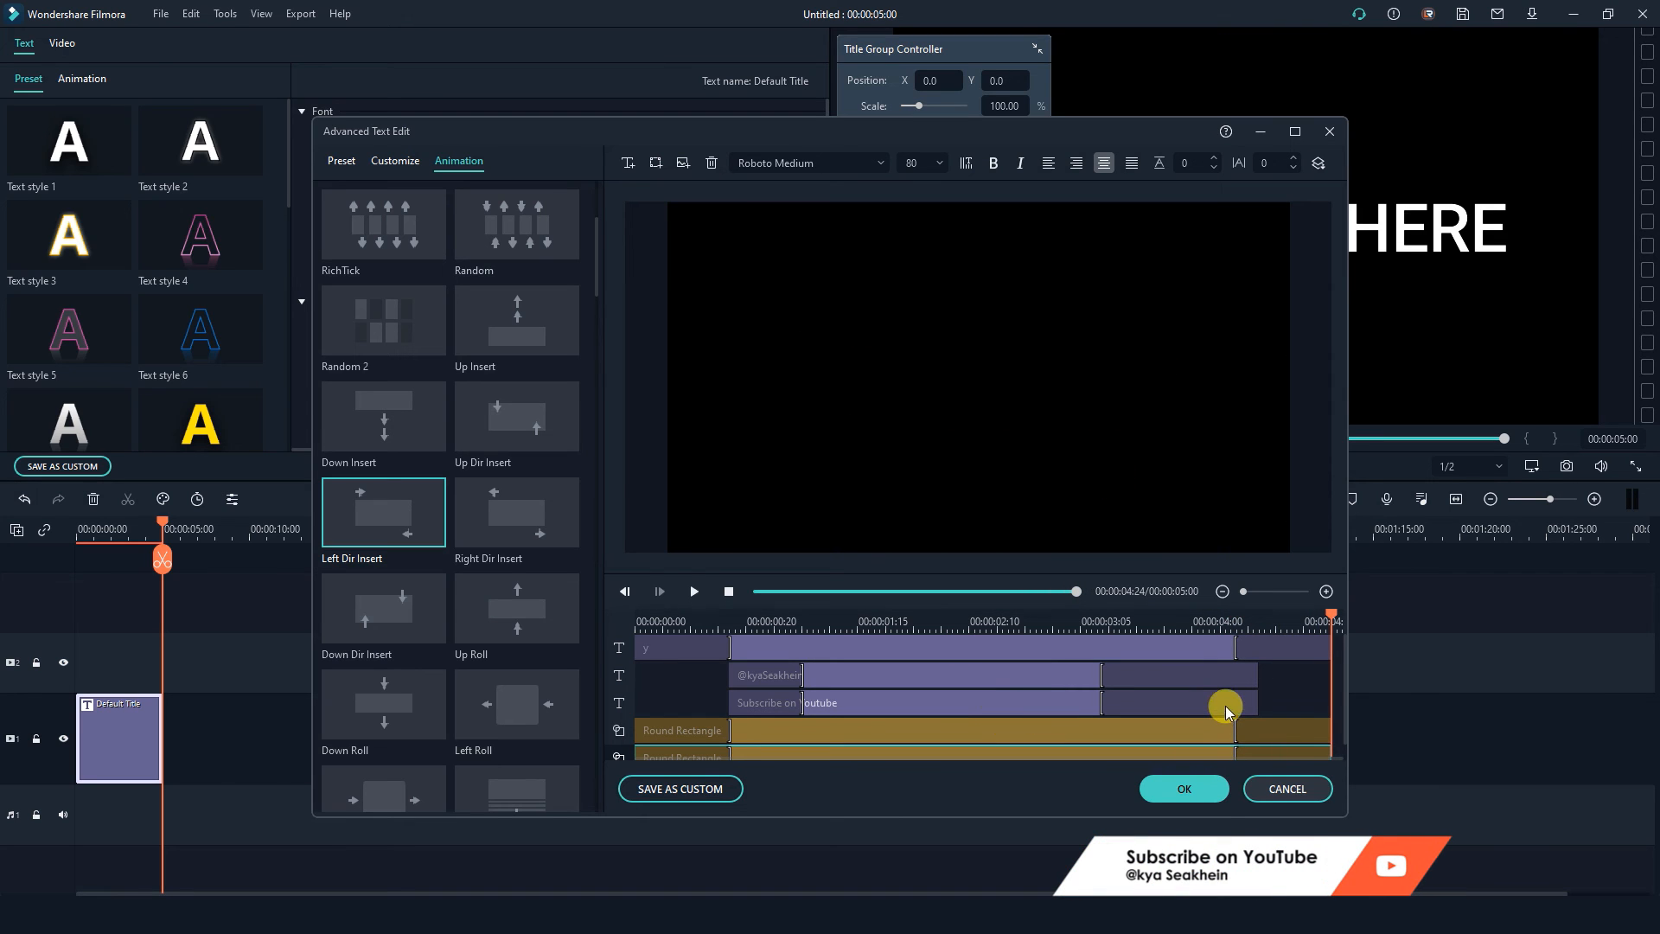
left_click(693, 593)
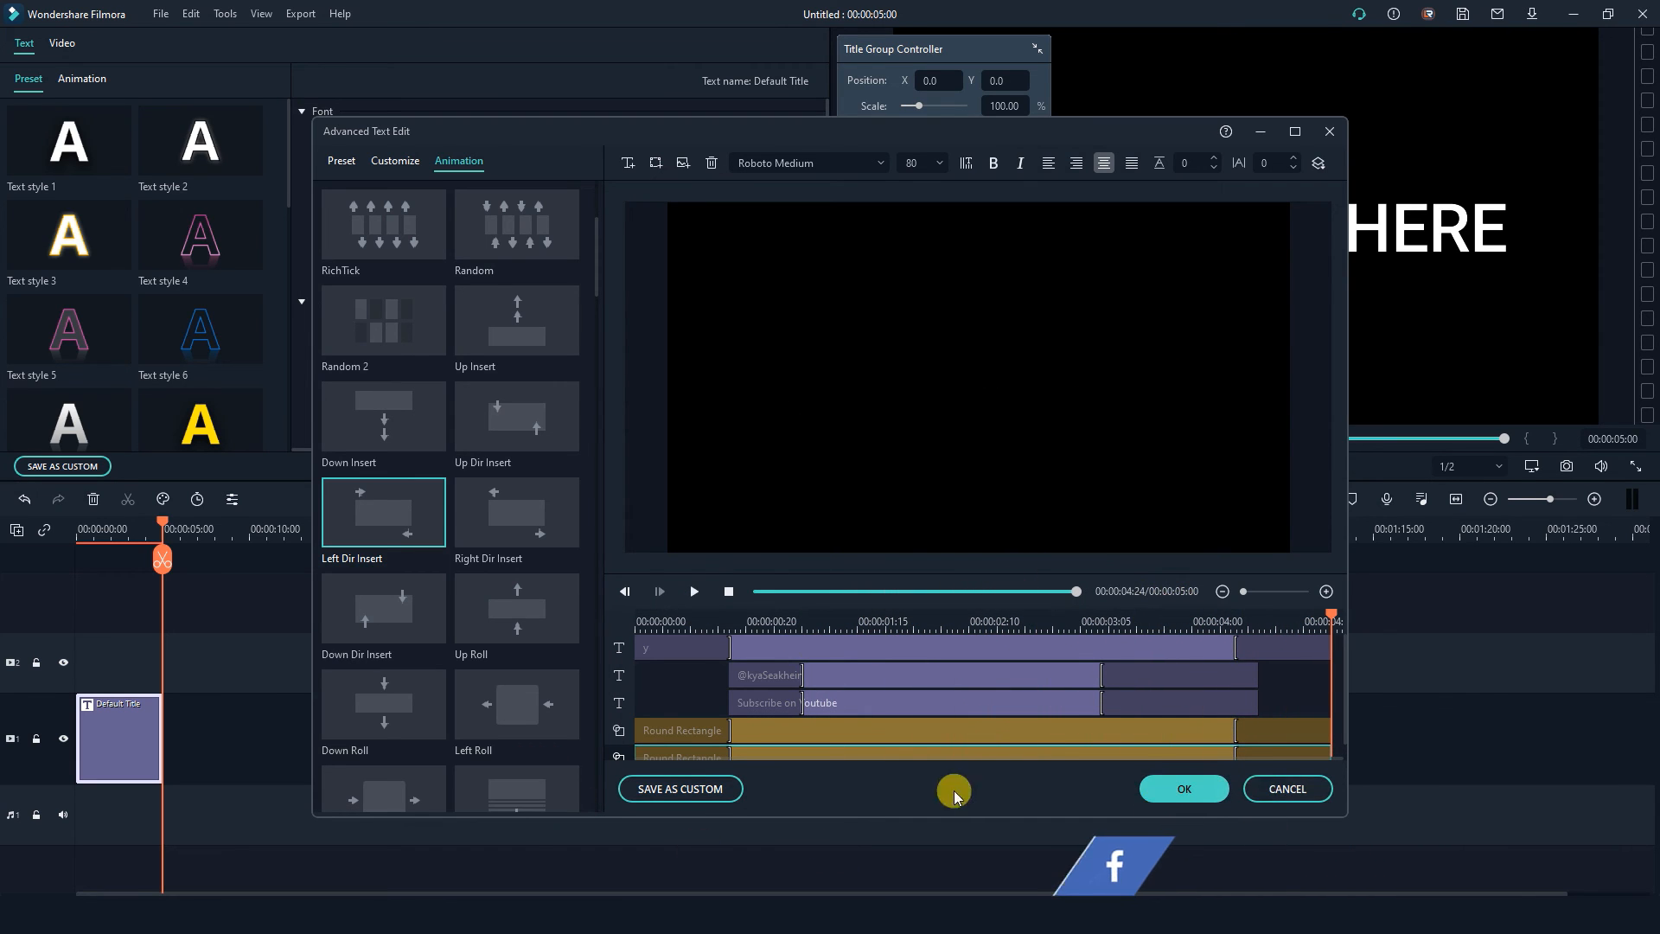
Save the title, previewed at 00:00:01:17, as the custom preset "My preset1" and apply the edits to the Default Title clip.
left_click(868, 623)
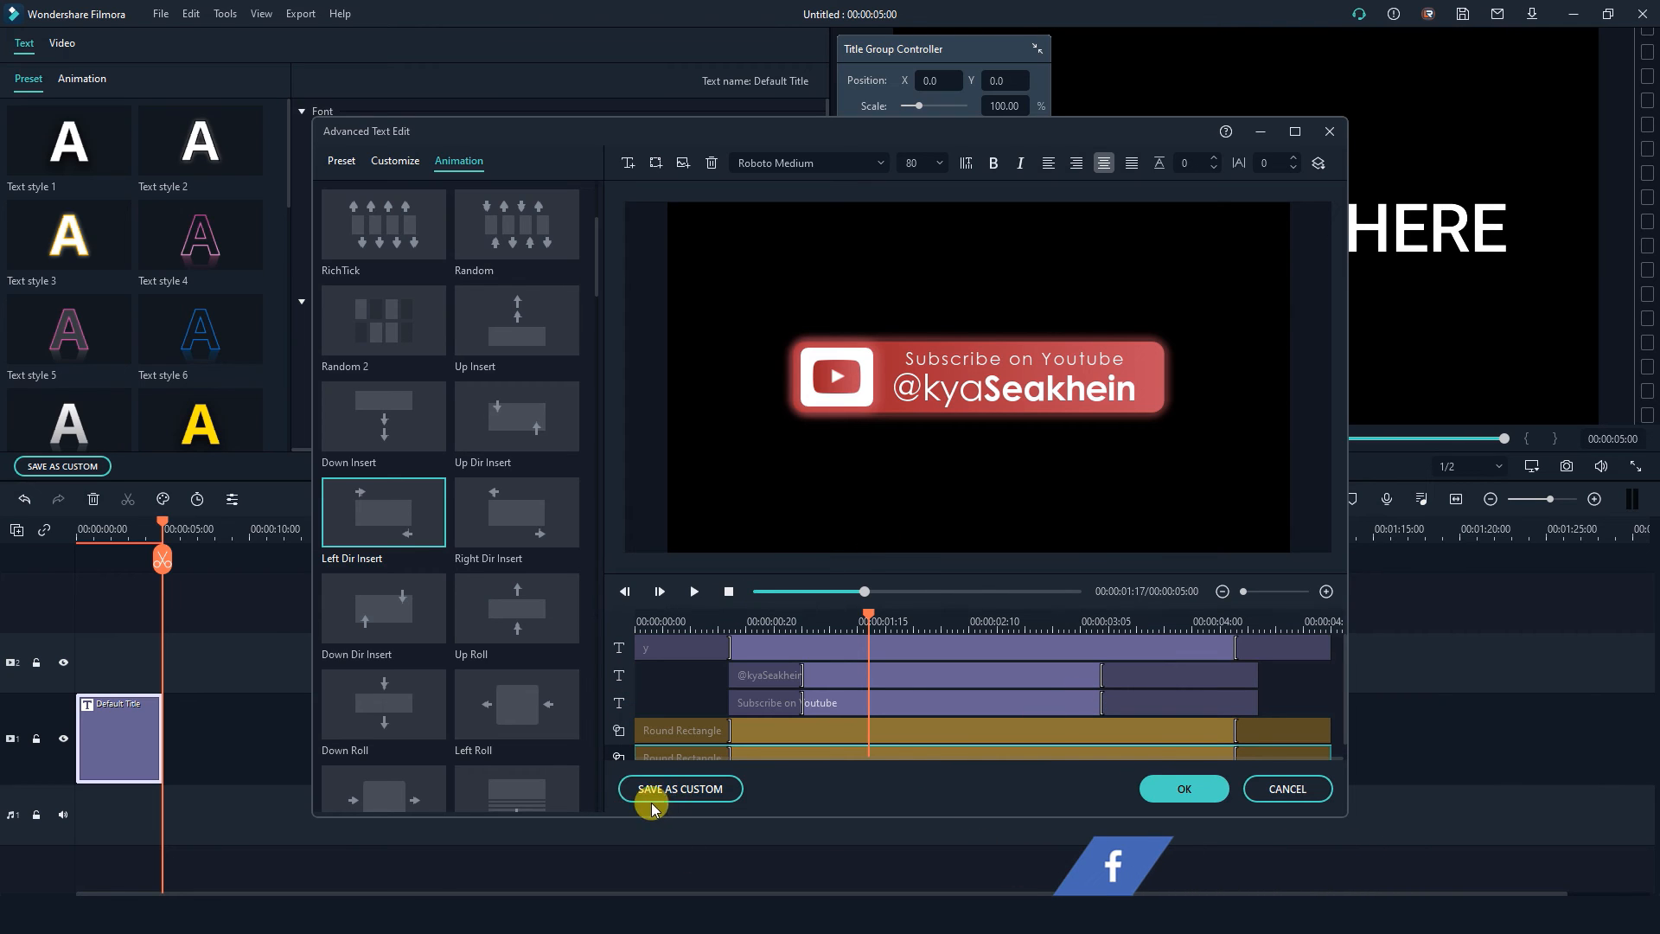
left_click(697, 790)
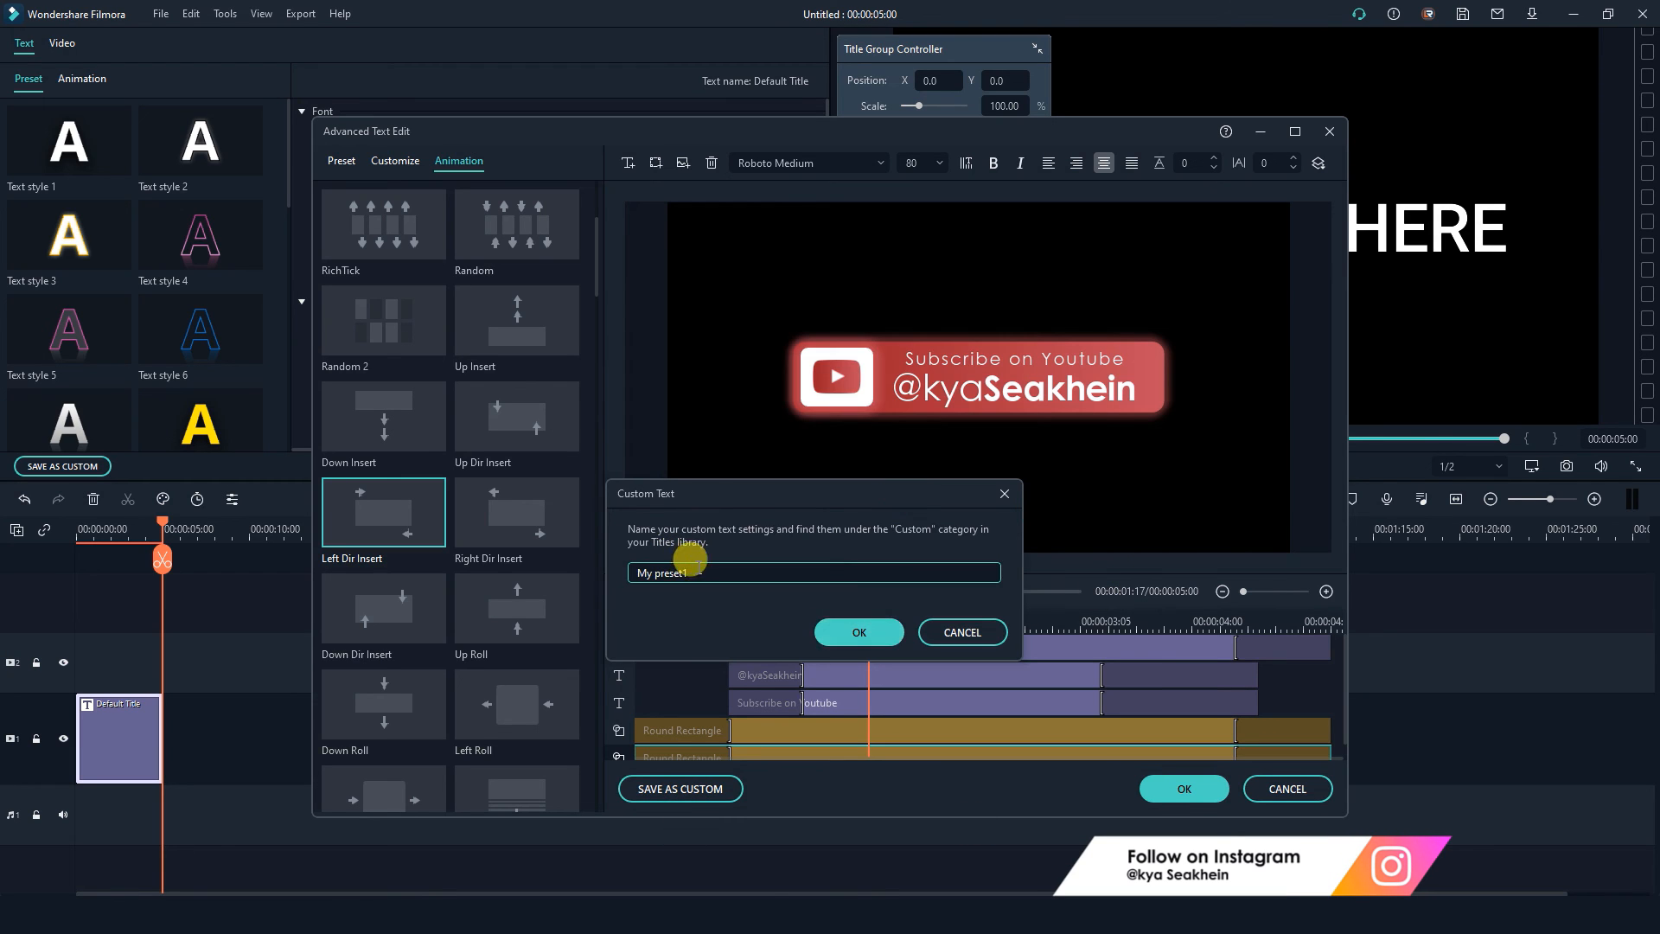
left_click_drag(709, 573, 616, 572)
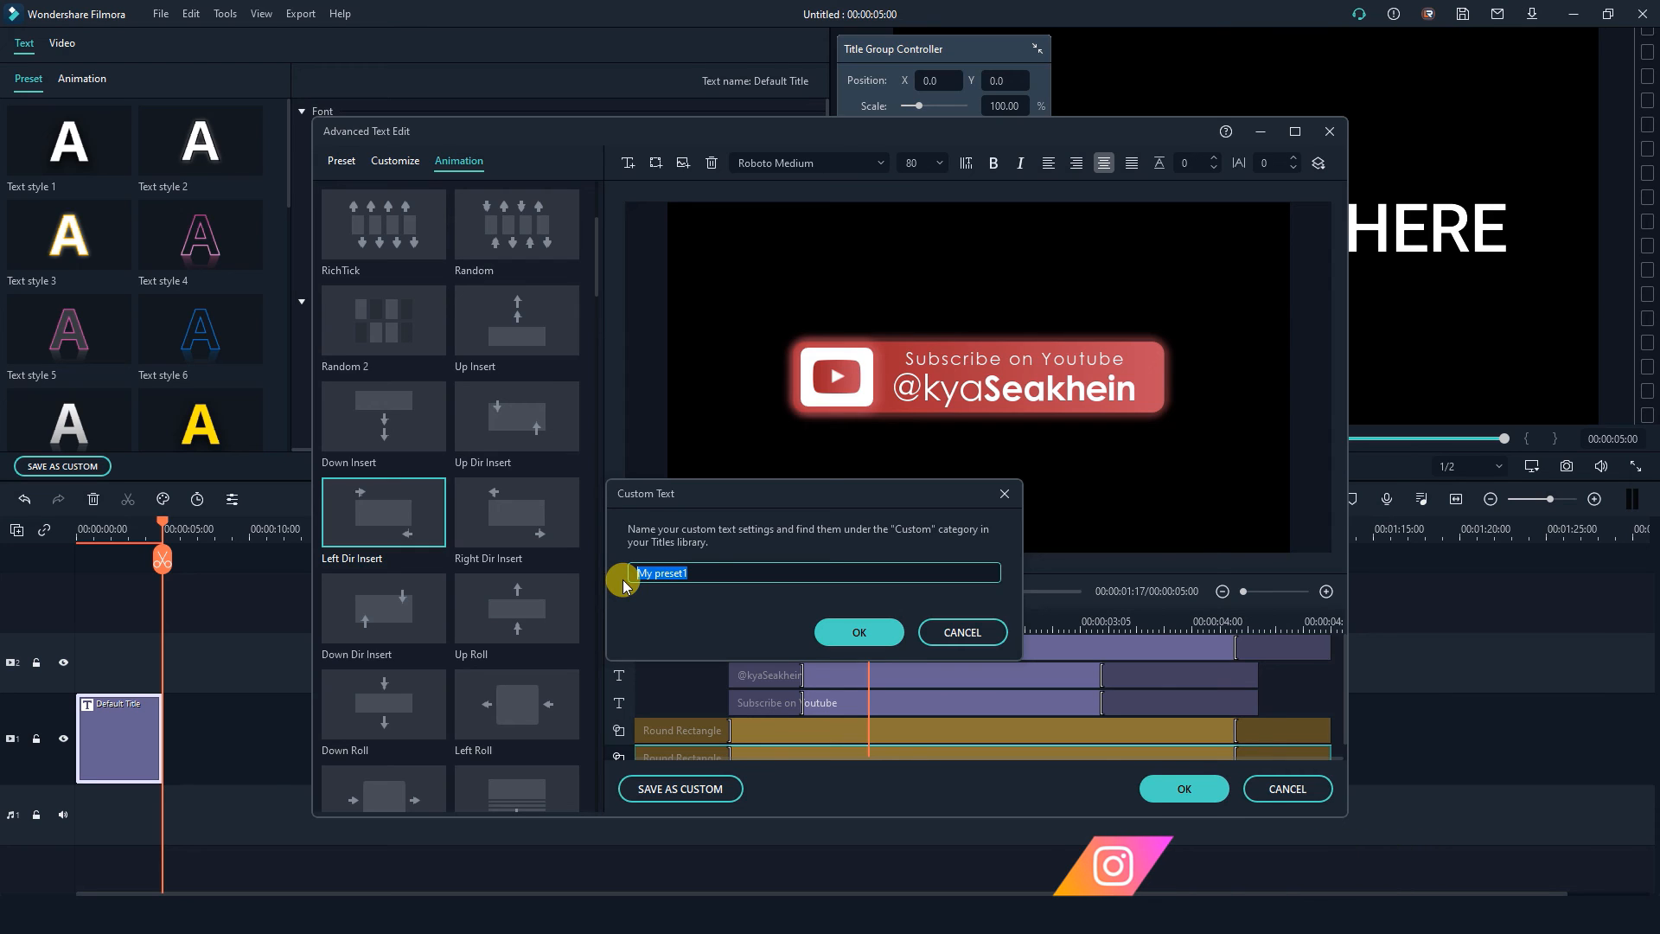
key("Right")
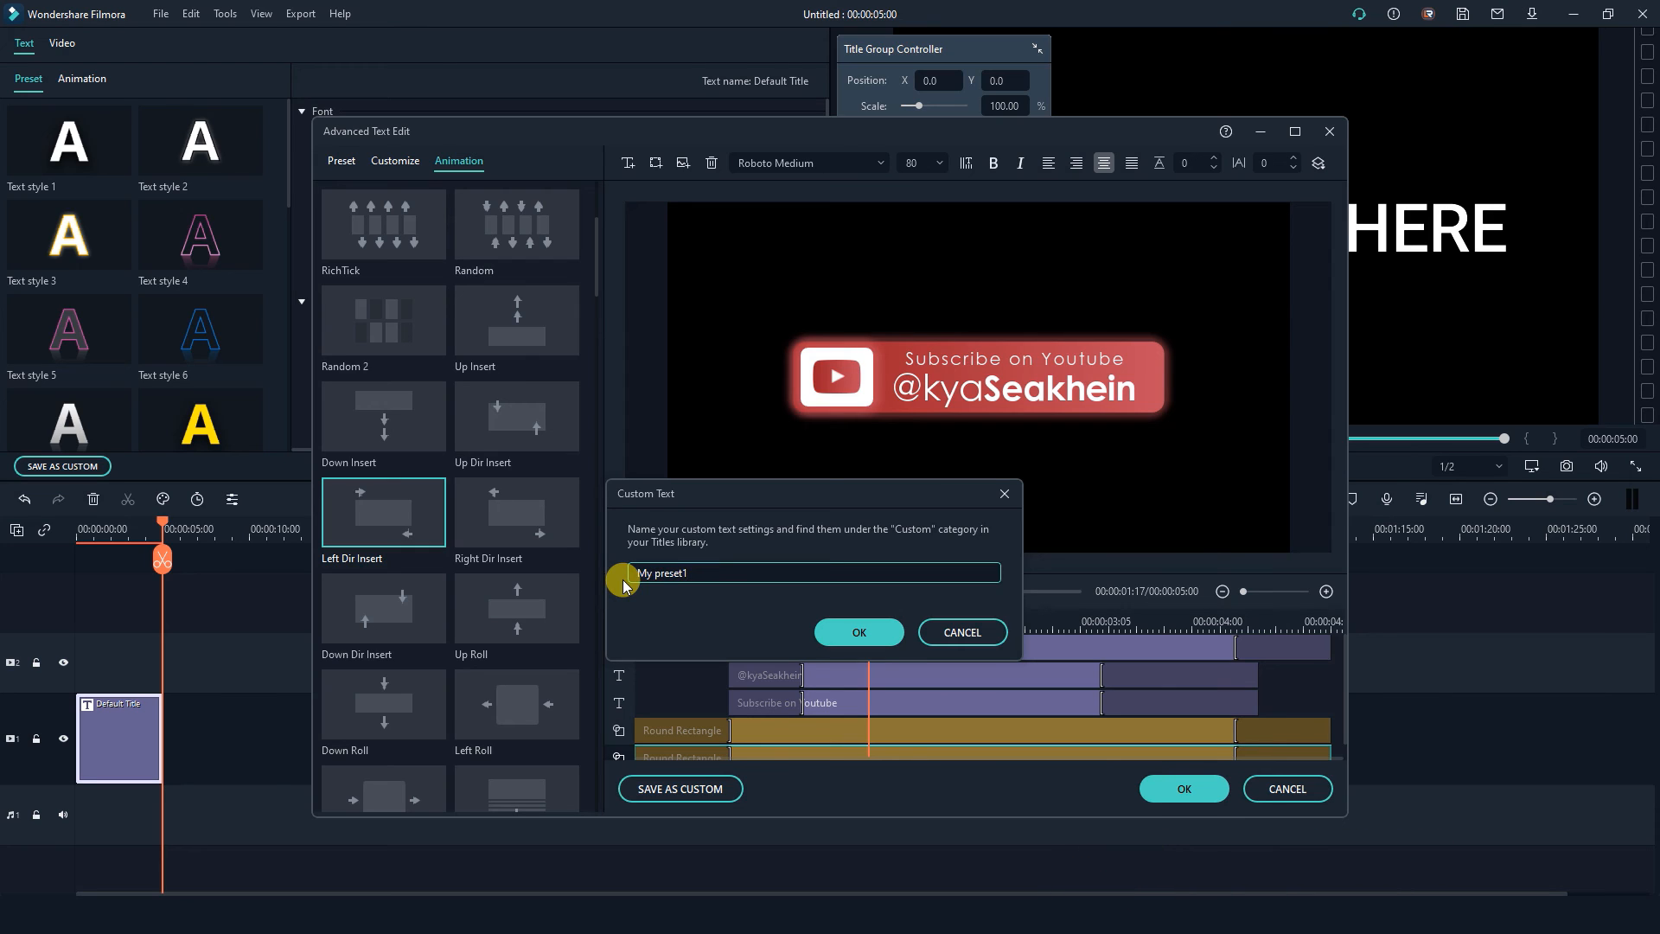
left_click(860, 632)
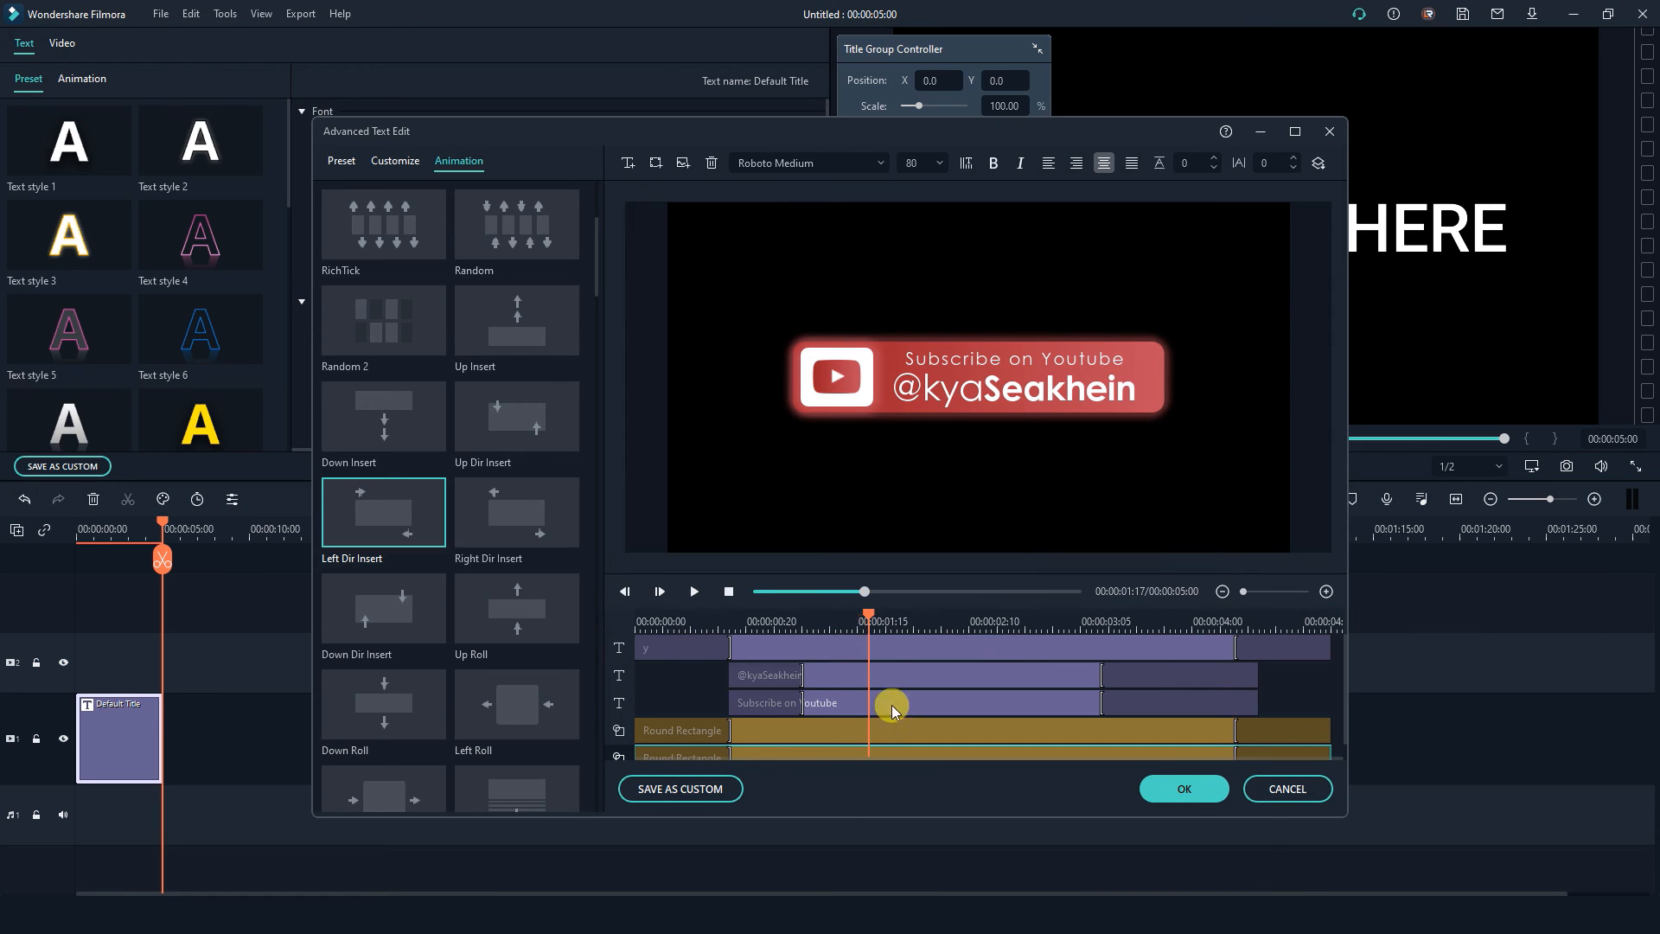
left_click(1187, 799)
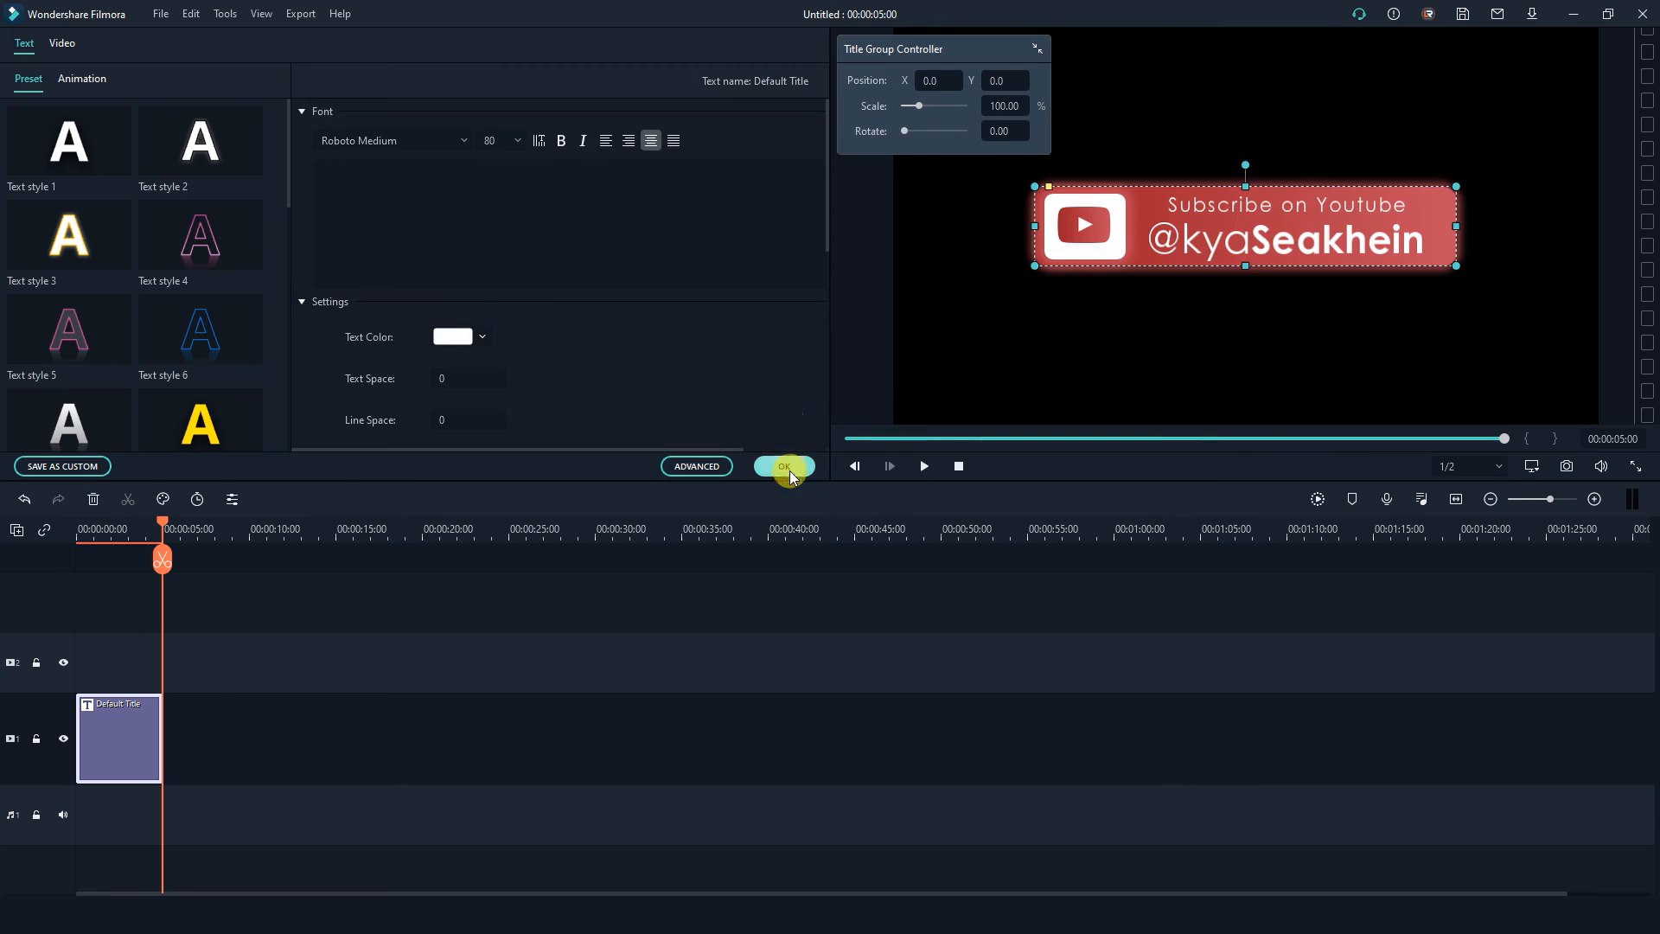
left_click(787, 468)
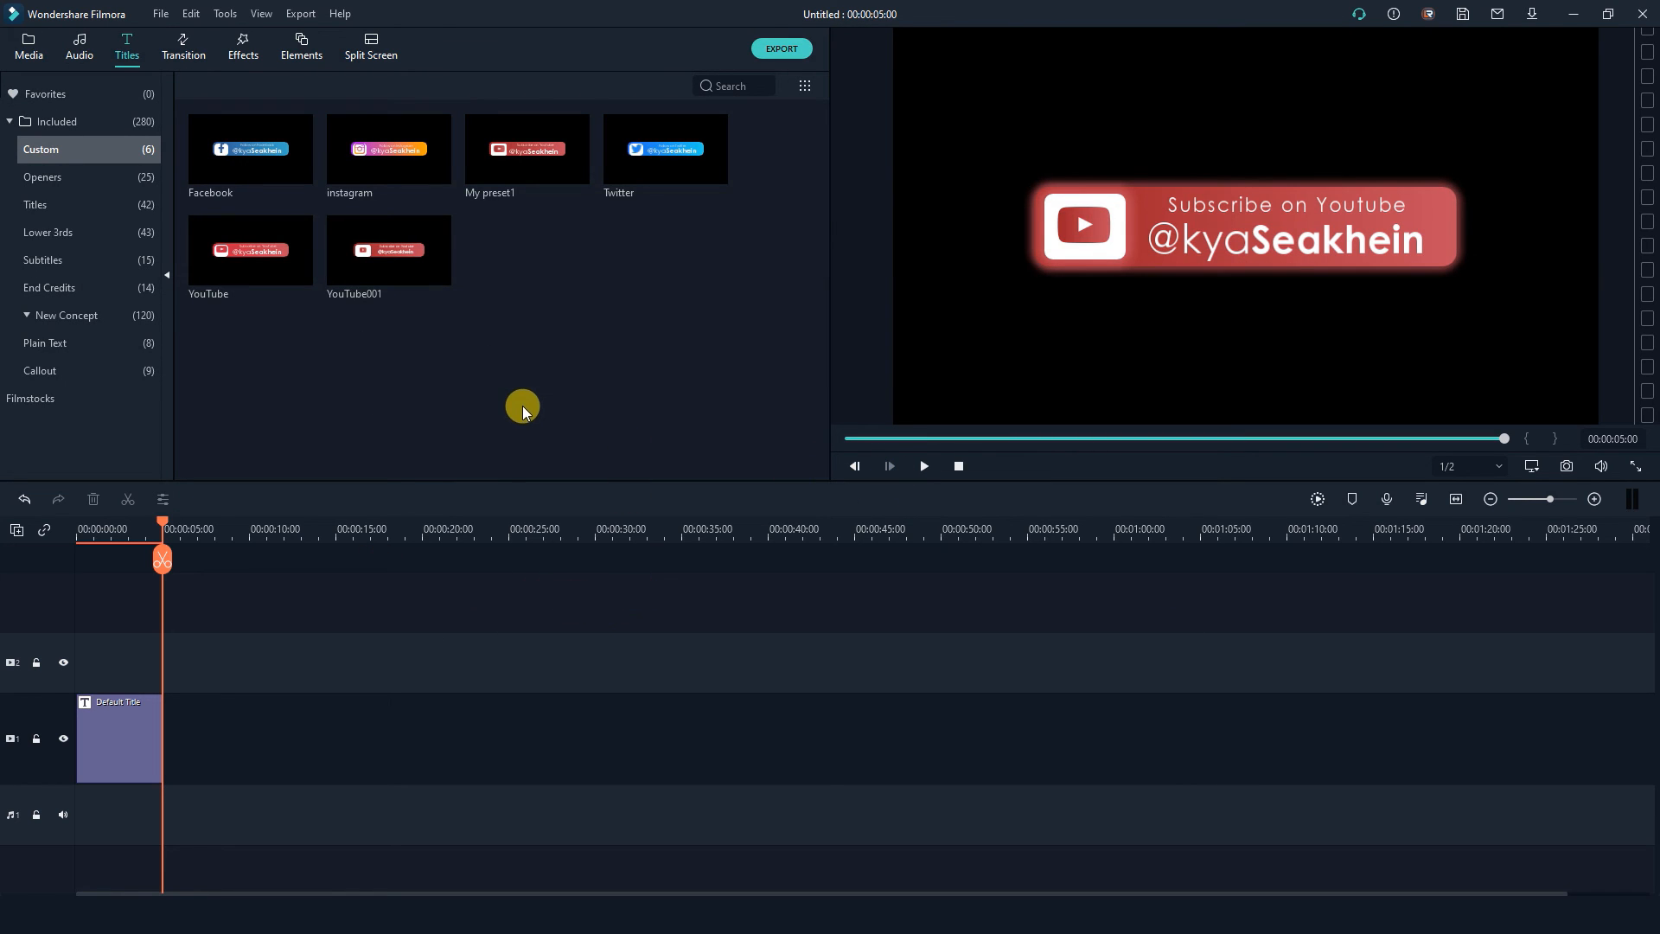
Add the custom title "My preset1" to video track 1 at 00:00:10:00 and preview it.
mouse_move(537, 174)
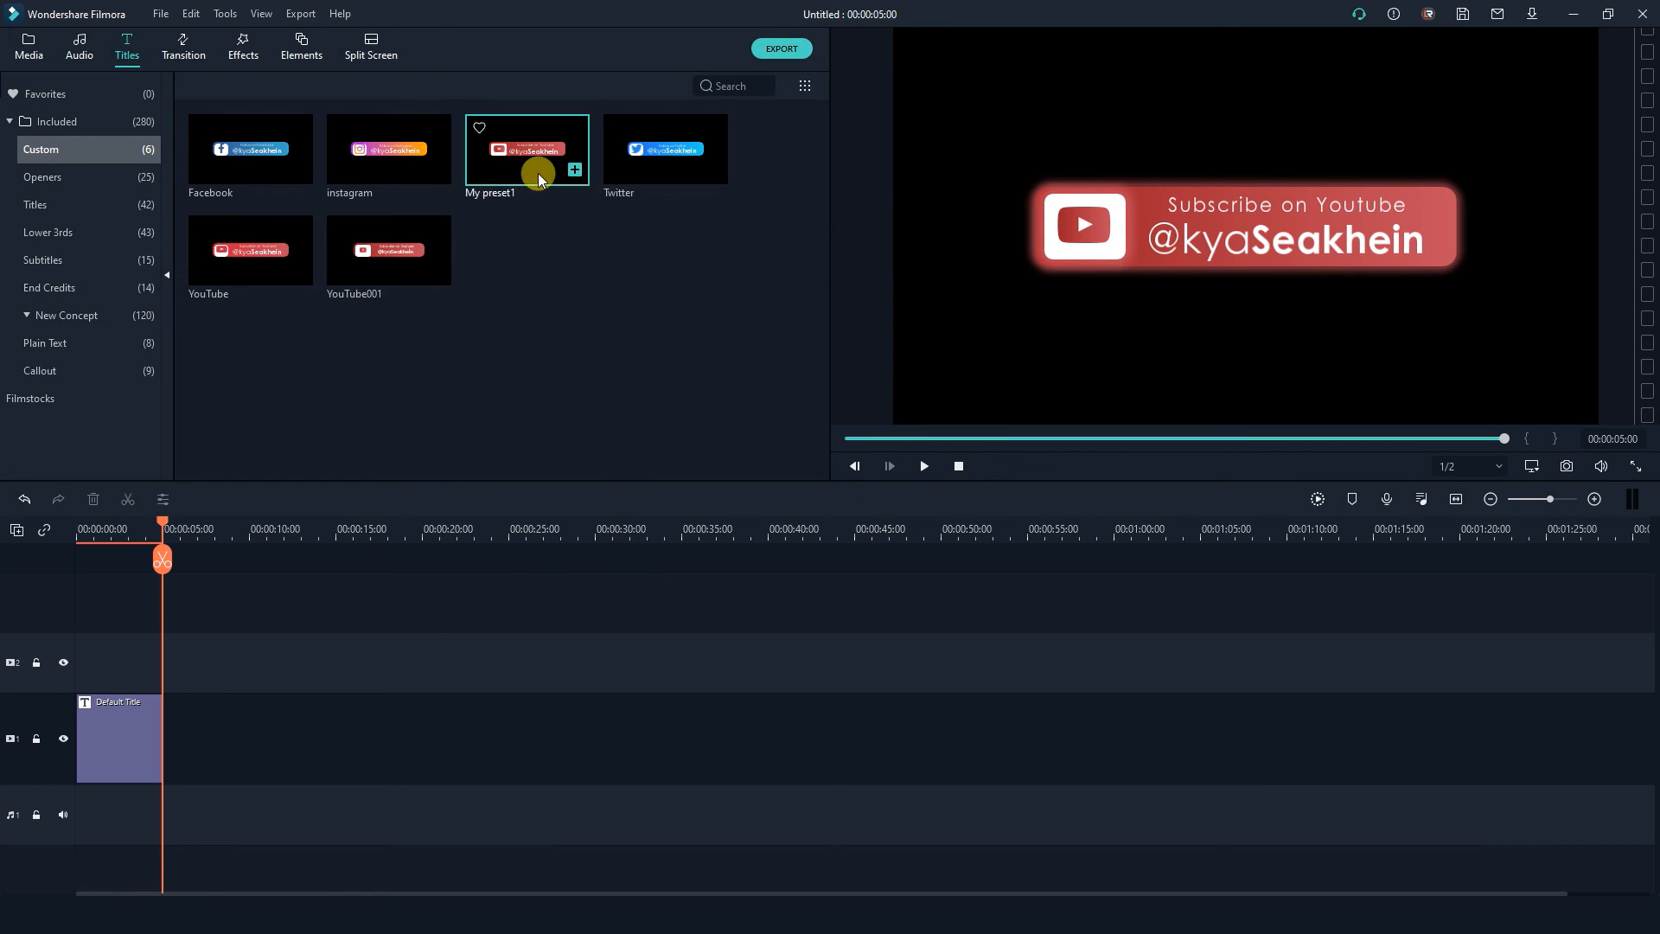
left_click(486, 188)
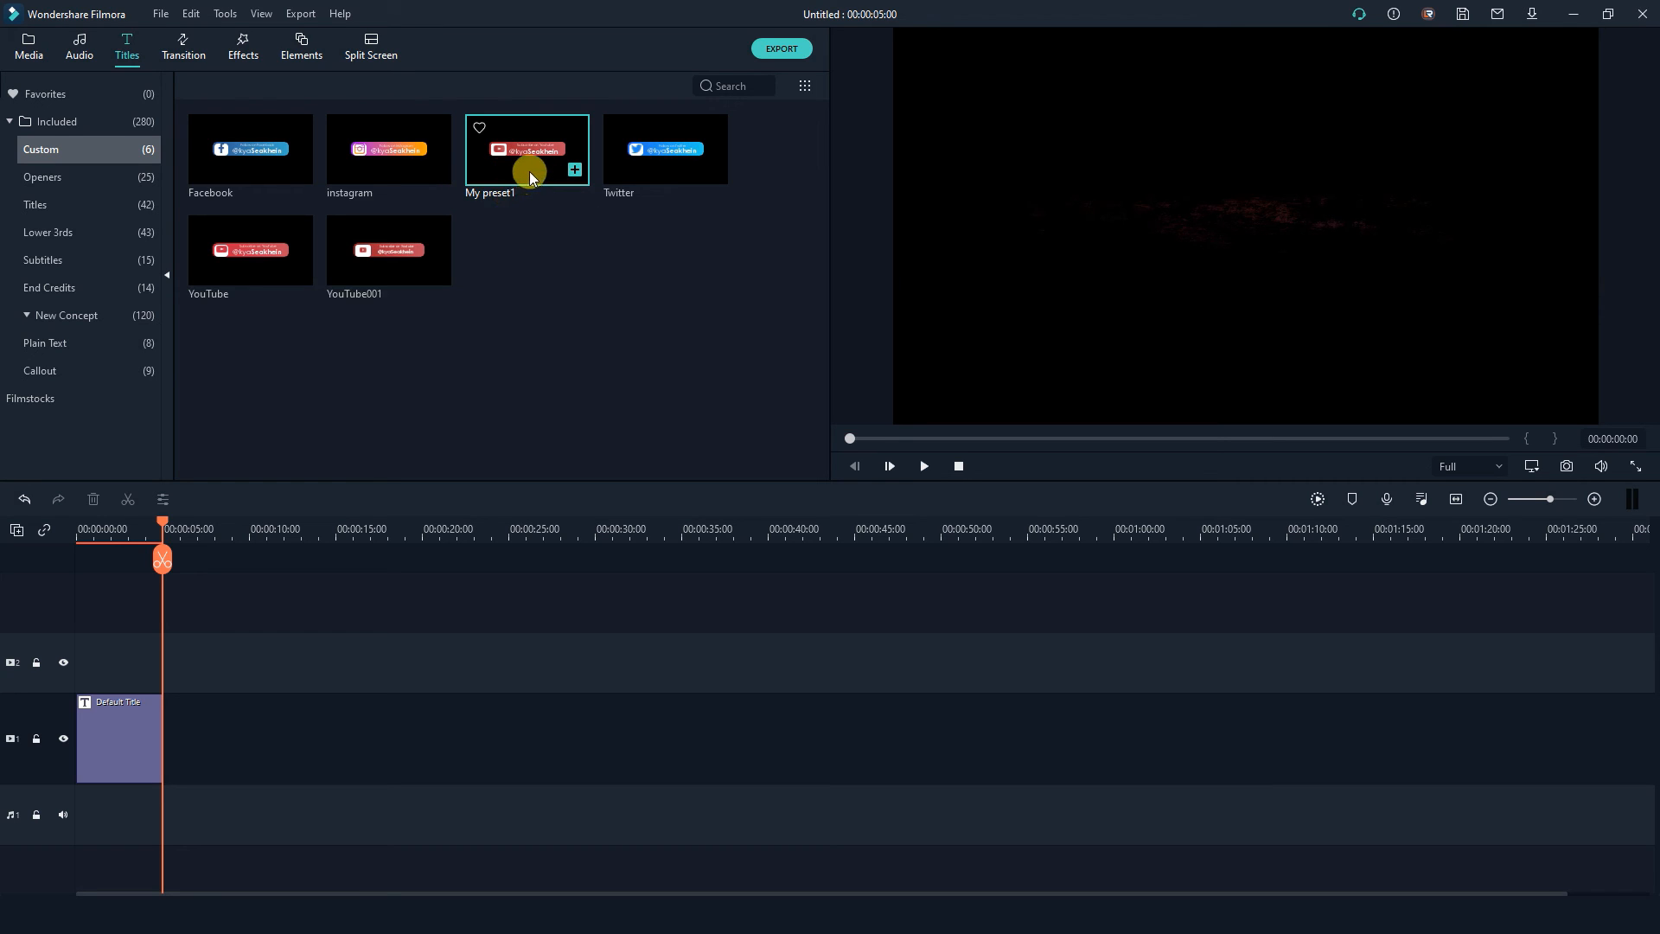
left_click_drag(320, 546, 252, 751)
left_click(288, 530)
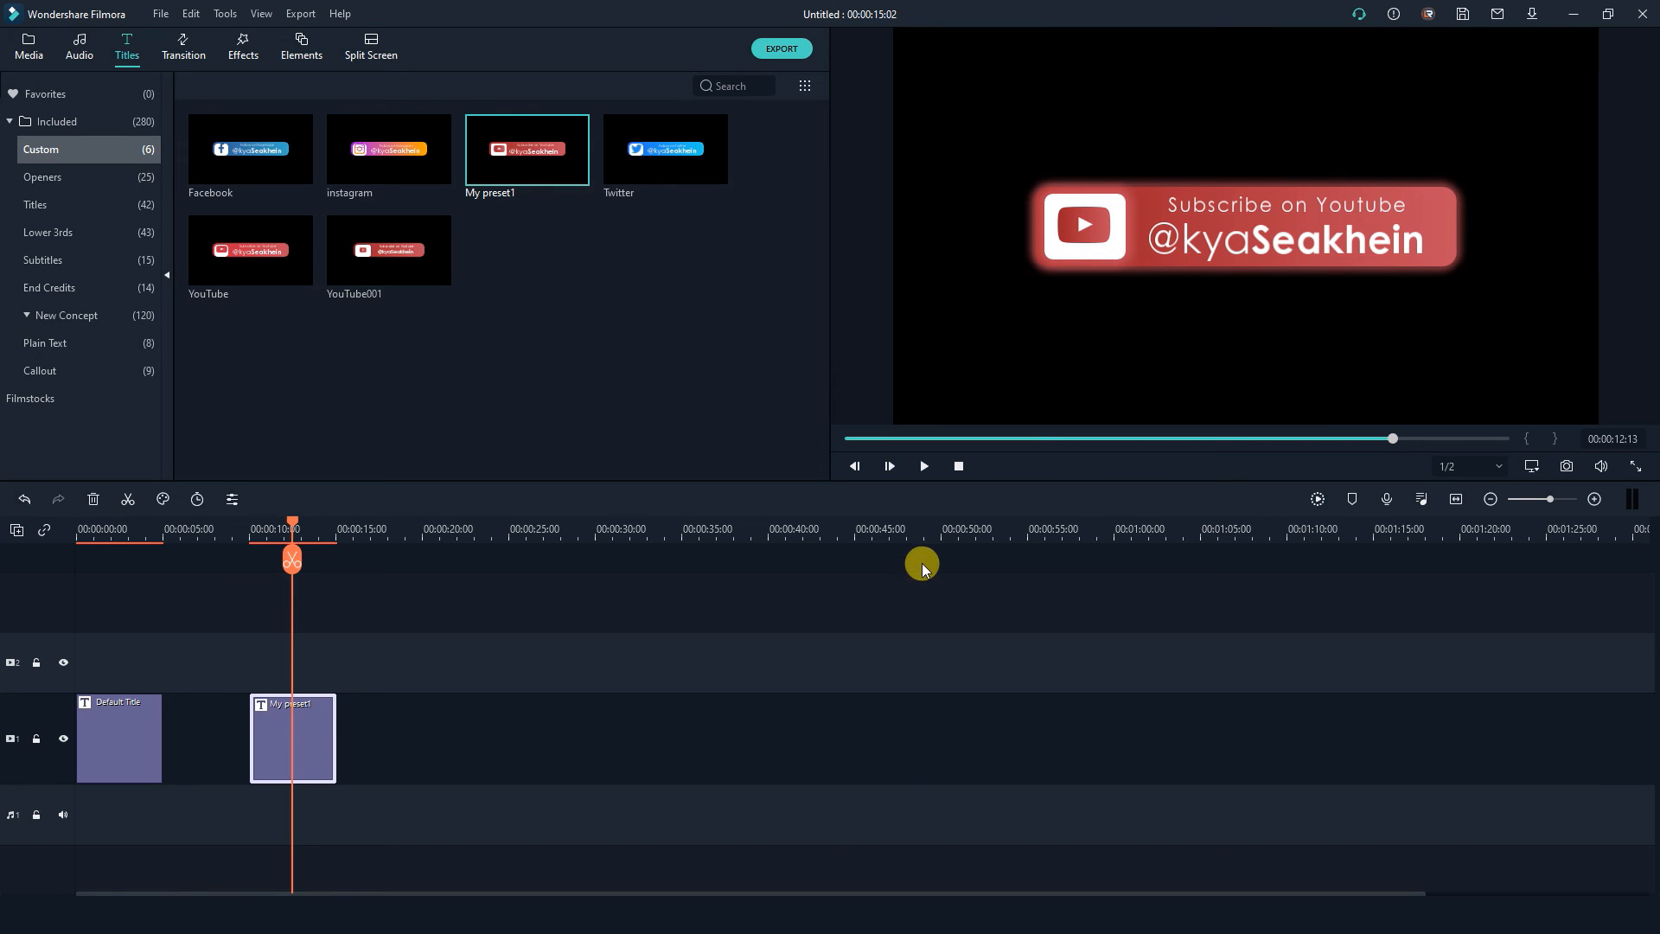
left_click(924, 466)
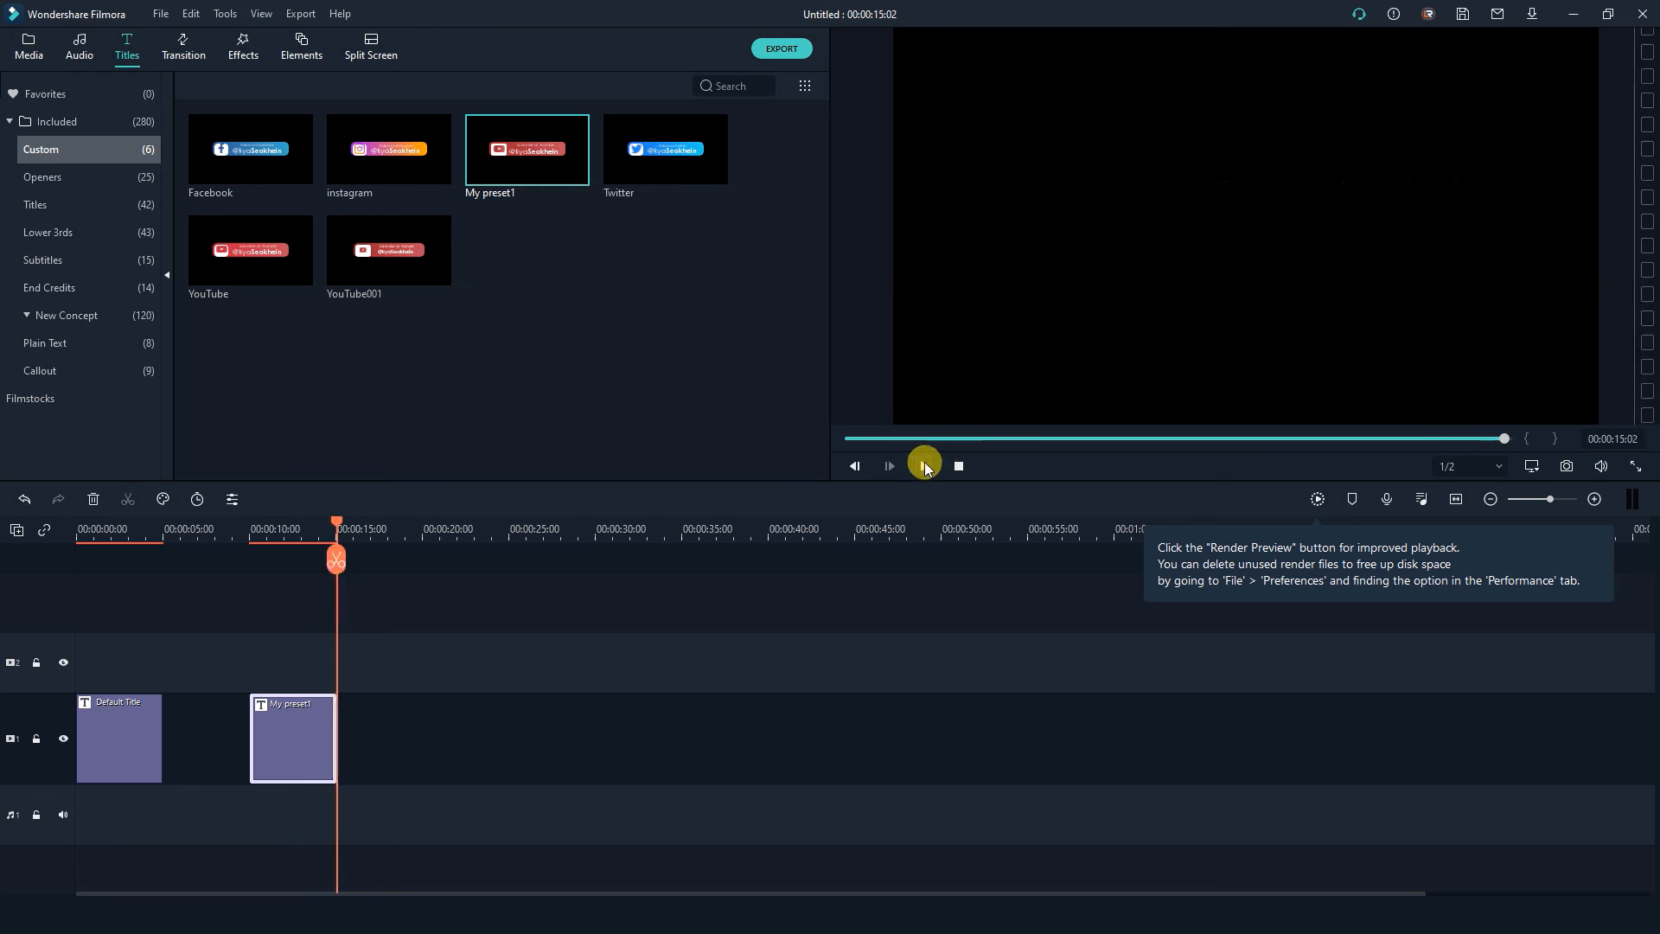
Examine the customization settings of the "My preset1" clip in Advanced Text Edit and close it without changes.
right_click(316, 746)
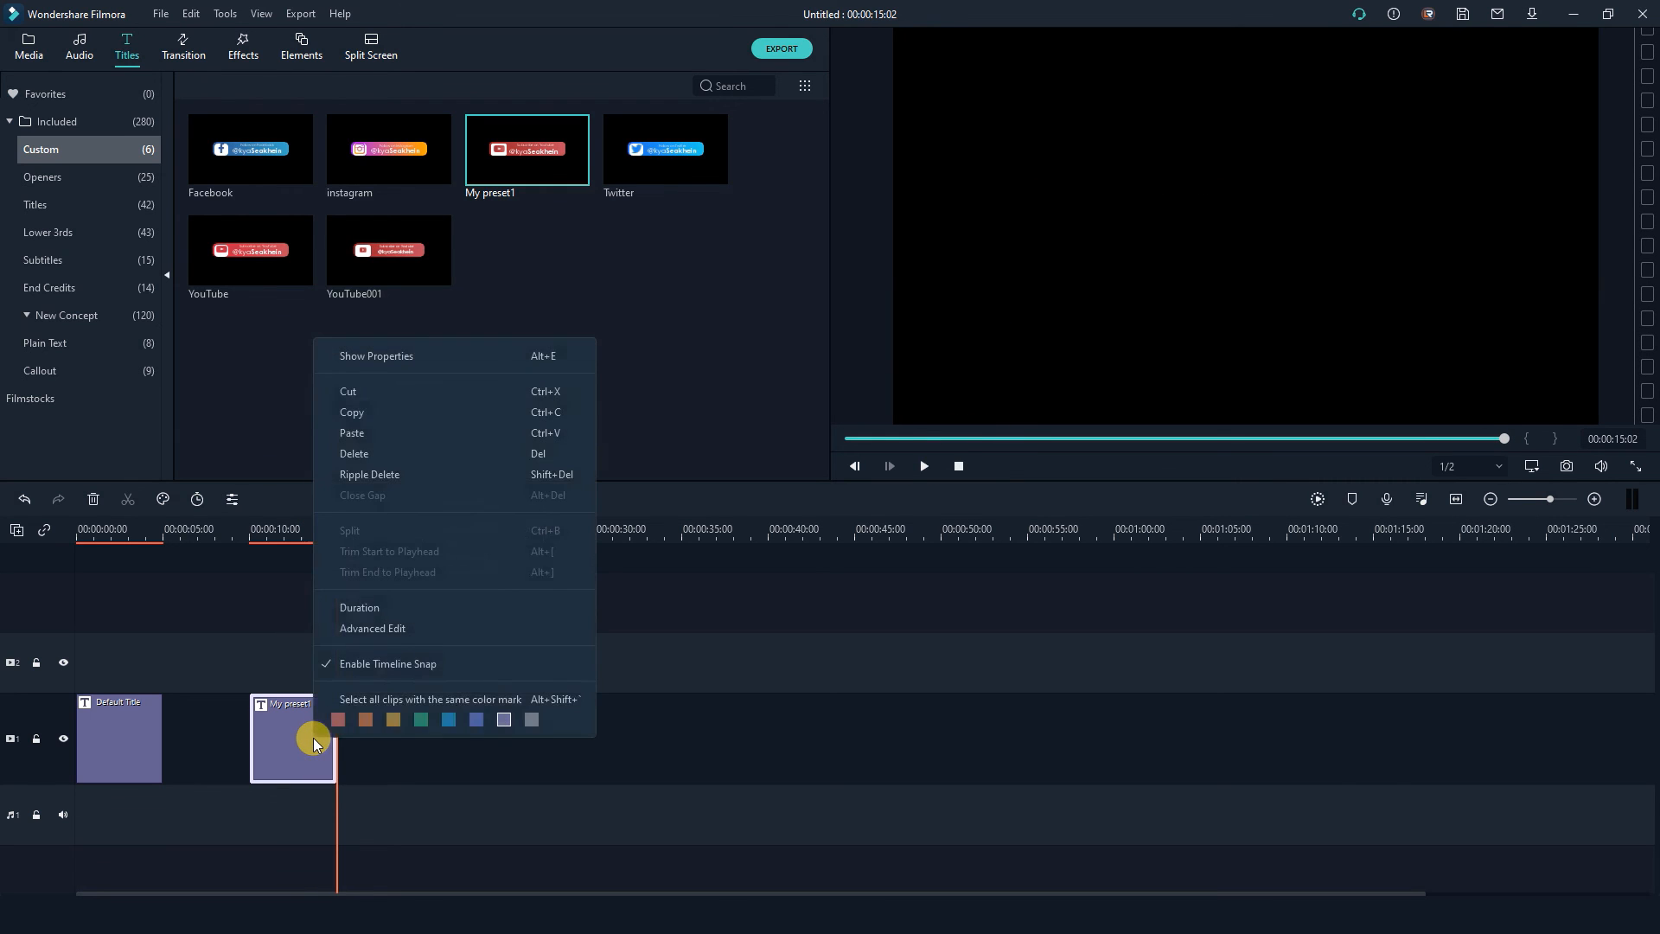
left_click(363, 632)
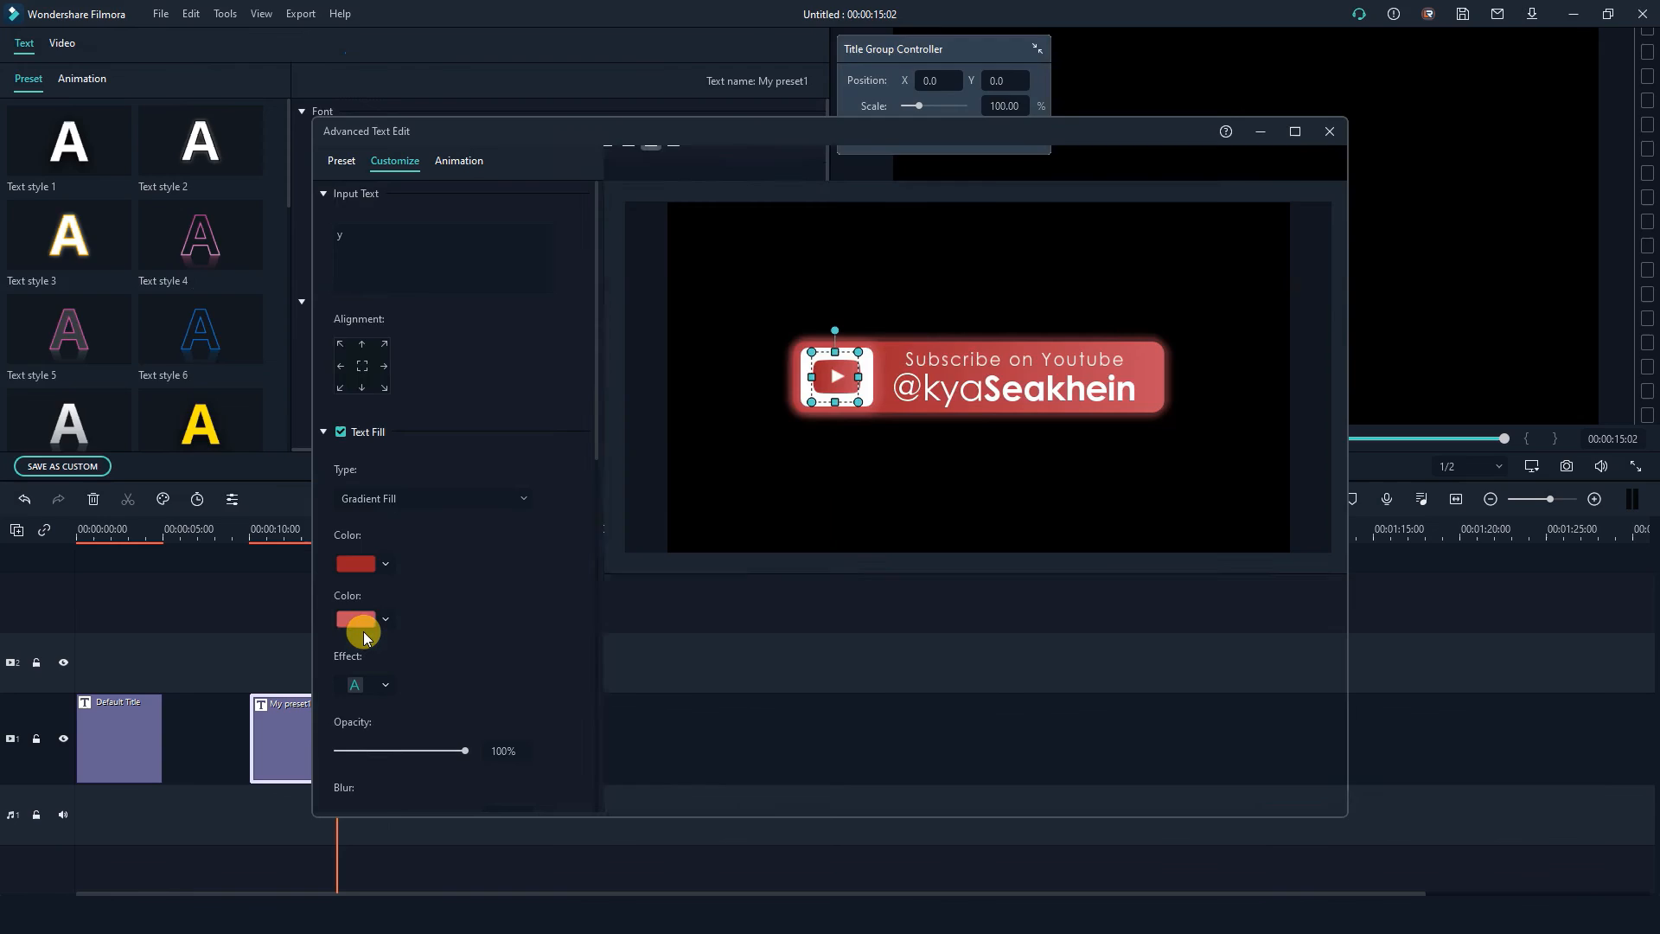
left_click(341, 226)
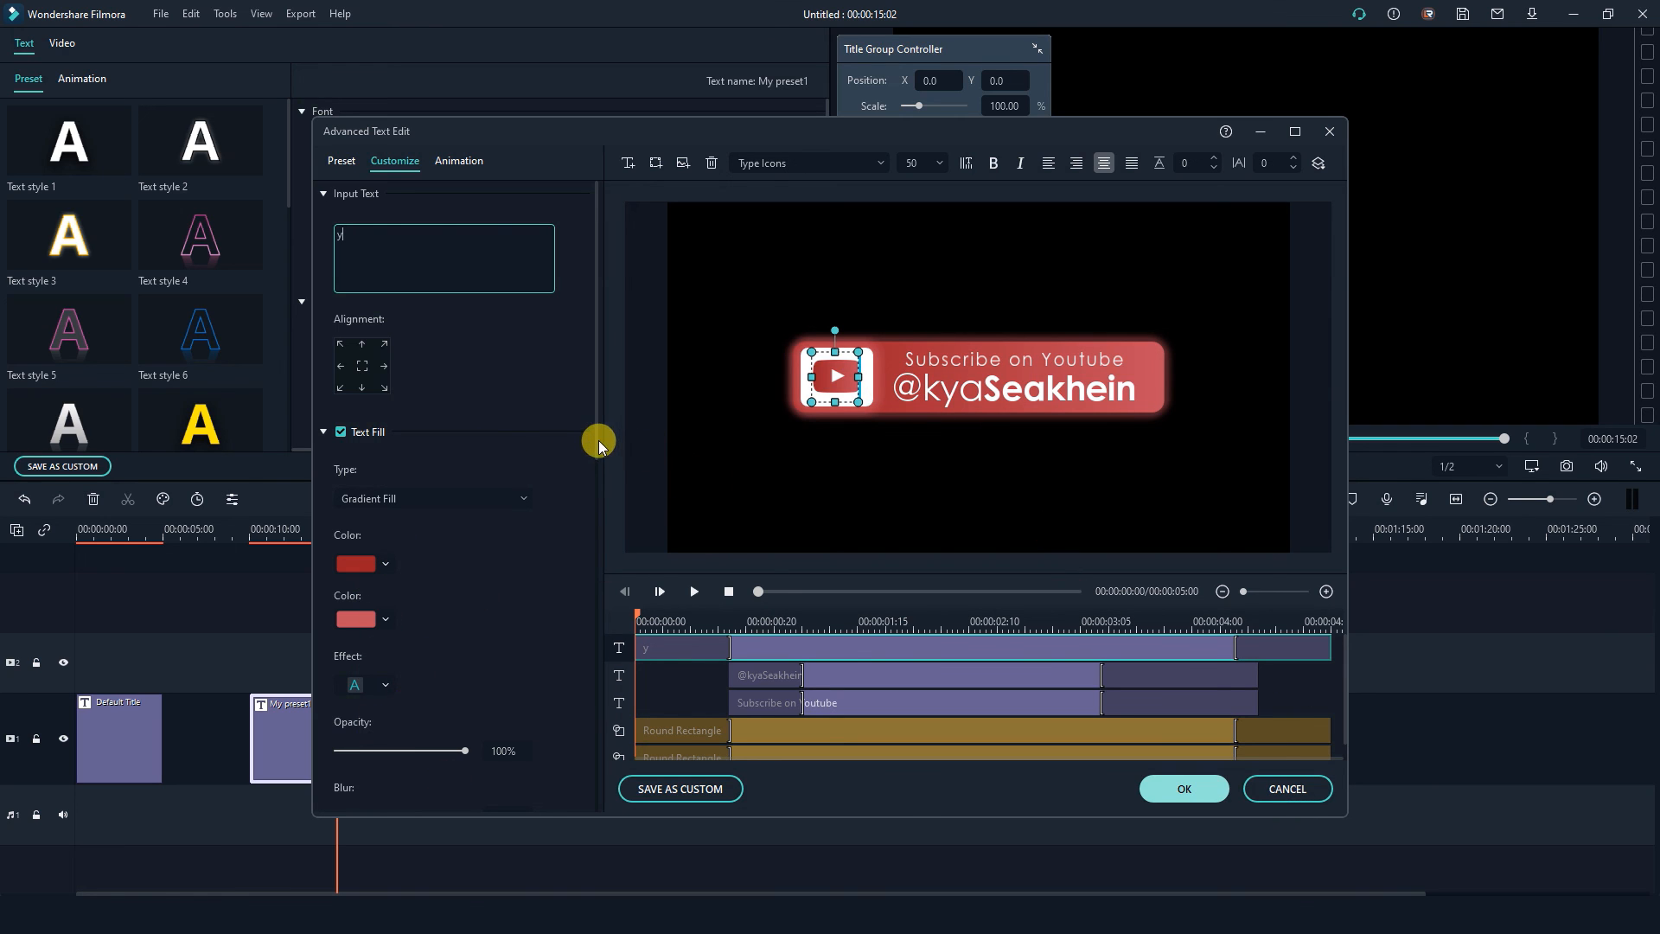
left_click_drag(597, 439, 588, 761)
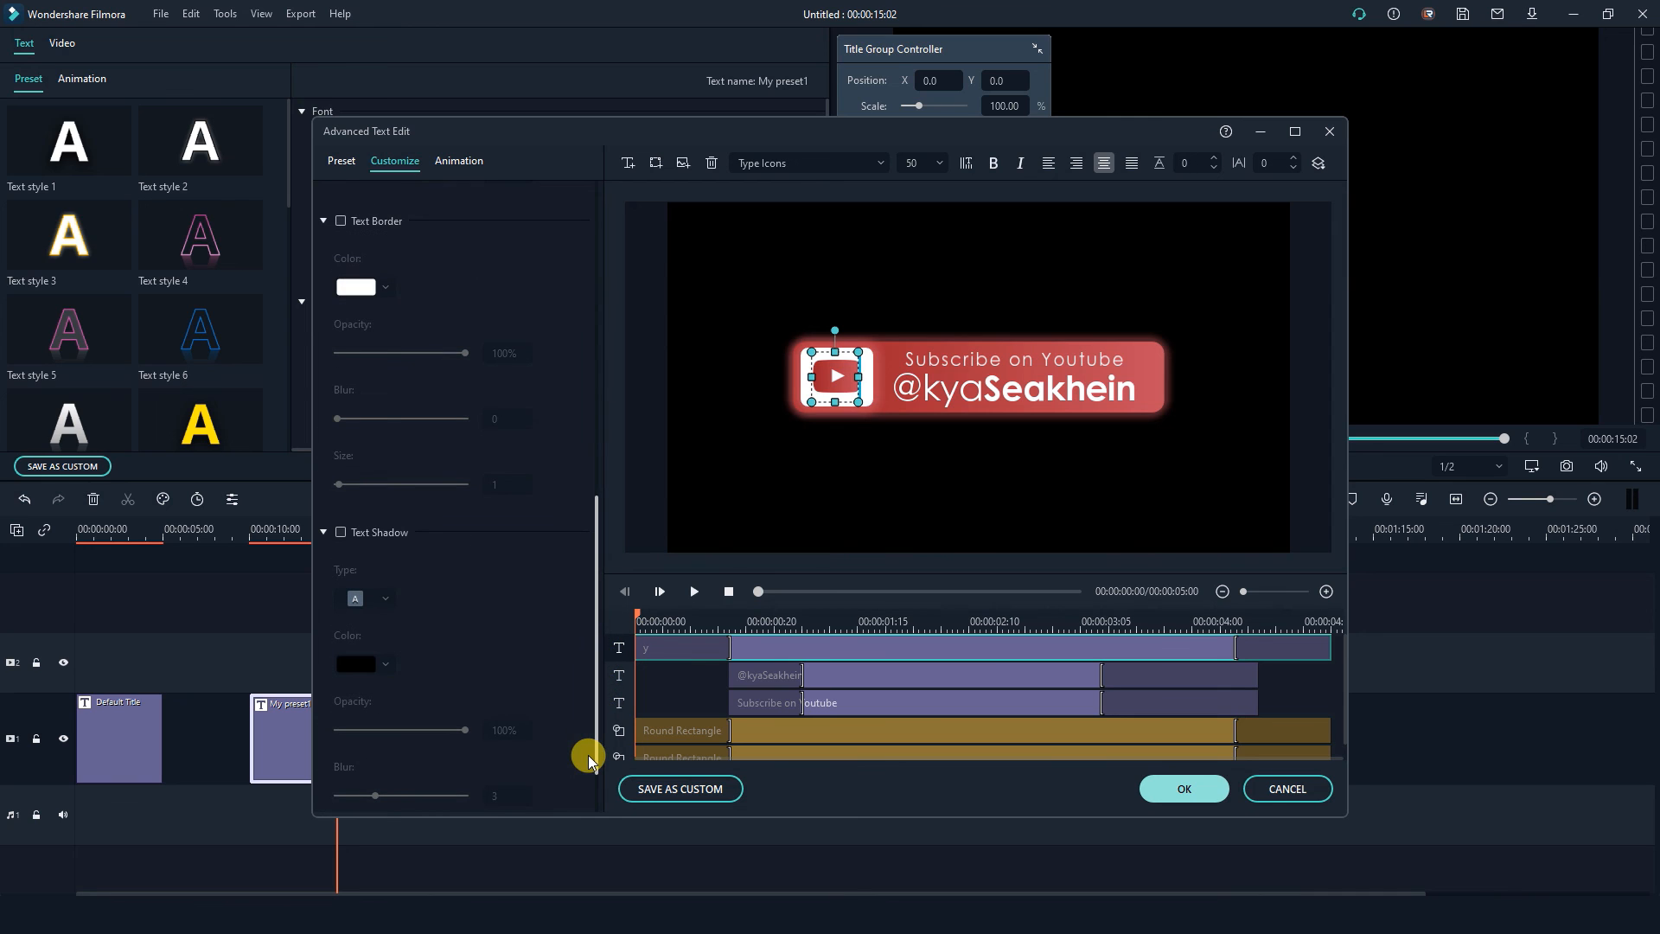
left_click(1288, 789)
Move the "My preset1" clip up to video track 2, keeping its start at 00:00:10:00.
left_click_drag(289, 732, 299, 671)
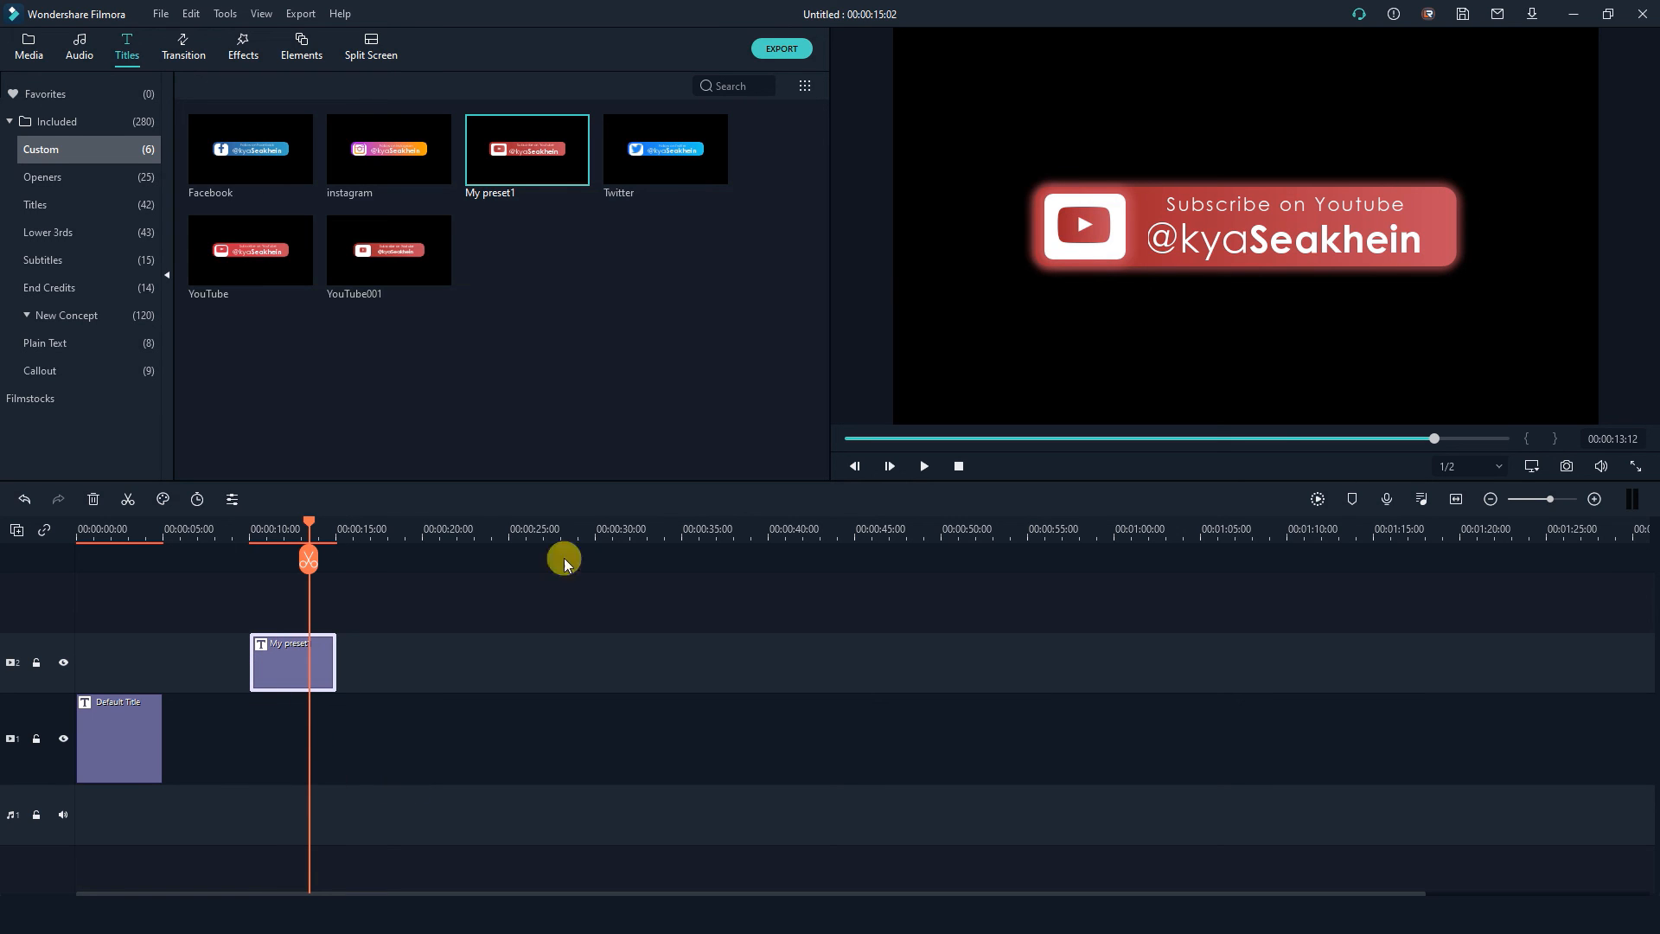
Add the Element Motion Shape 3 element to video track 1 beneath the "My preset1" clip and centre it around the YouTube icon.
left_click(302, 44)
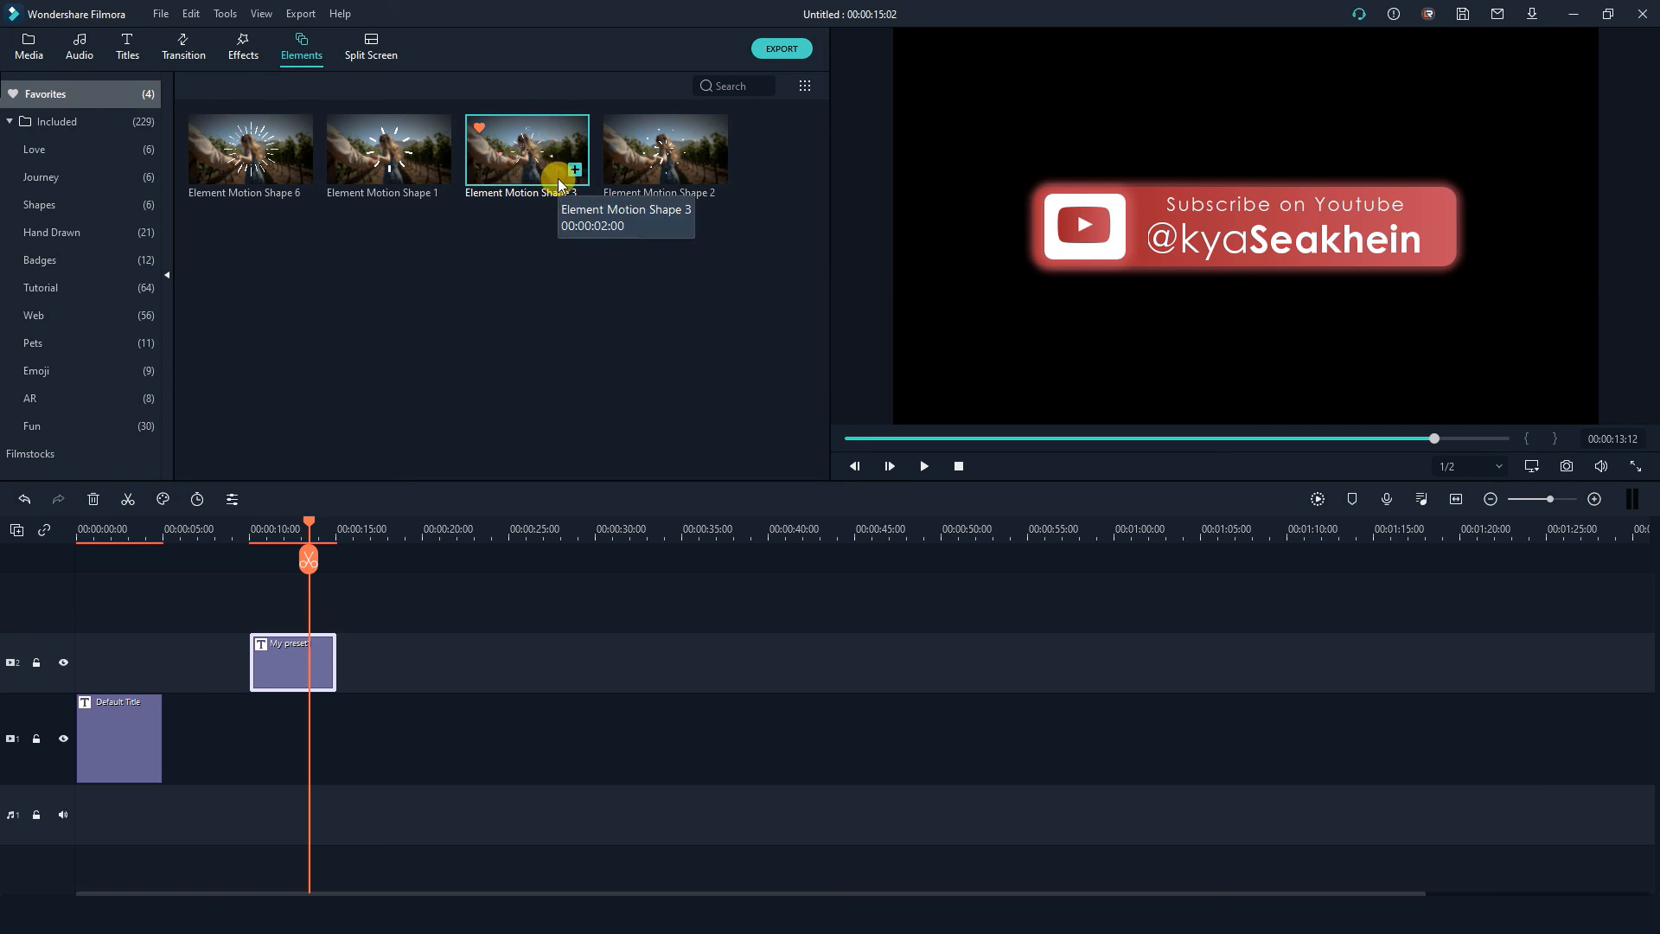
left_click_drag(554, 134, 274, 749)
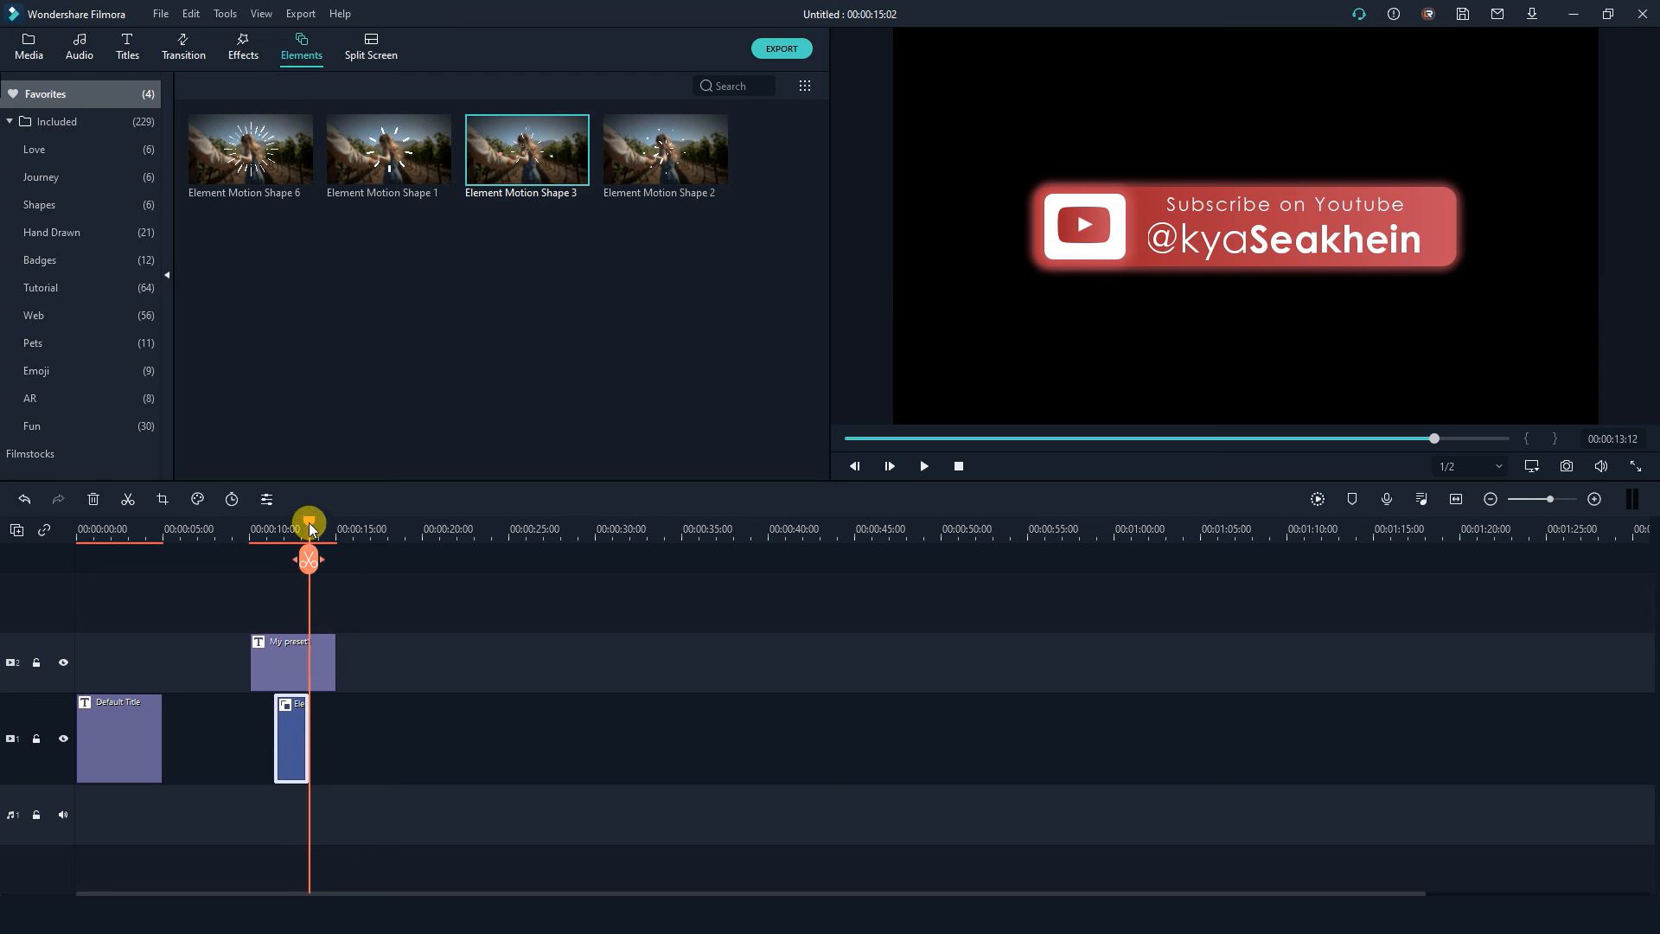
left_click_drag(312, 528, 279, 540)
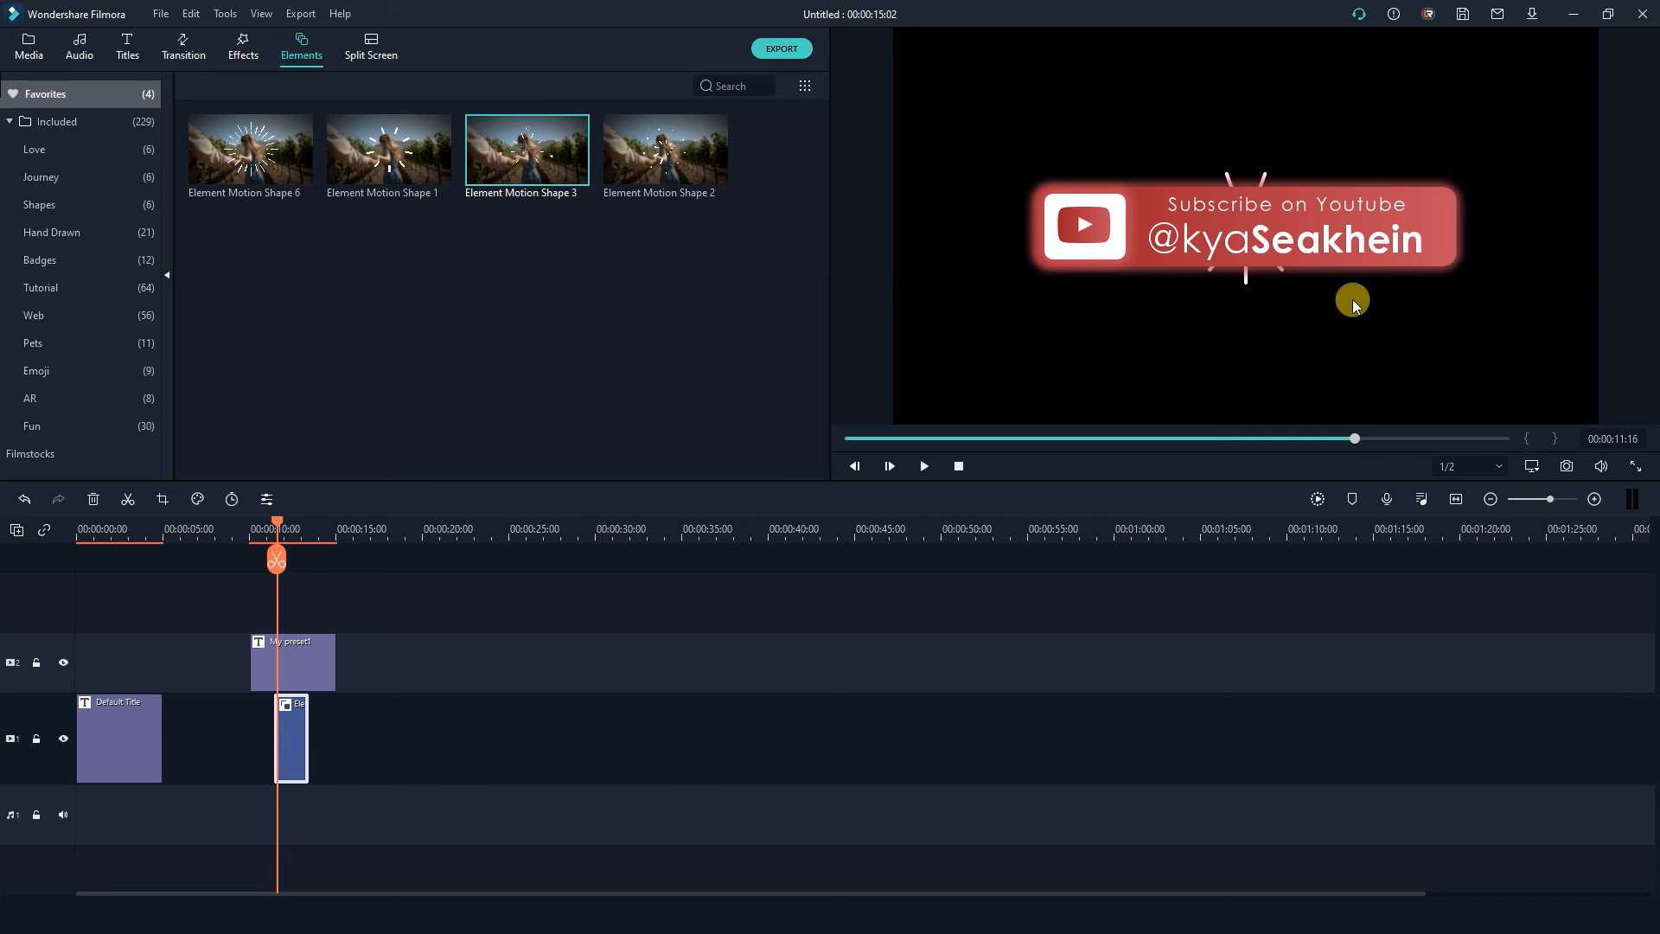
left_click_drag(1246, 281, 1076, 282)
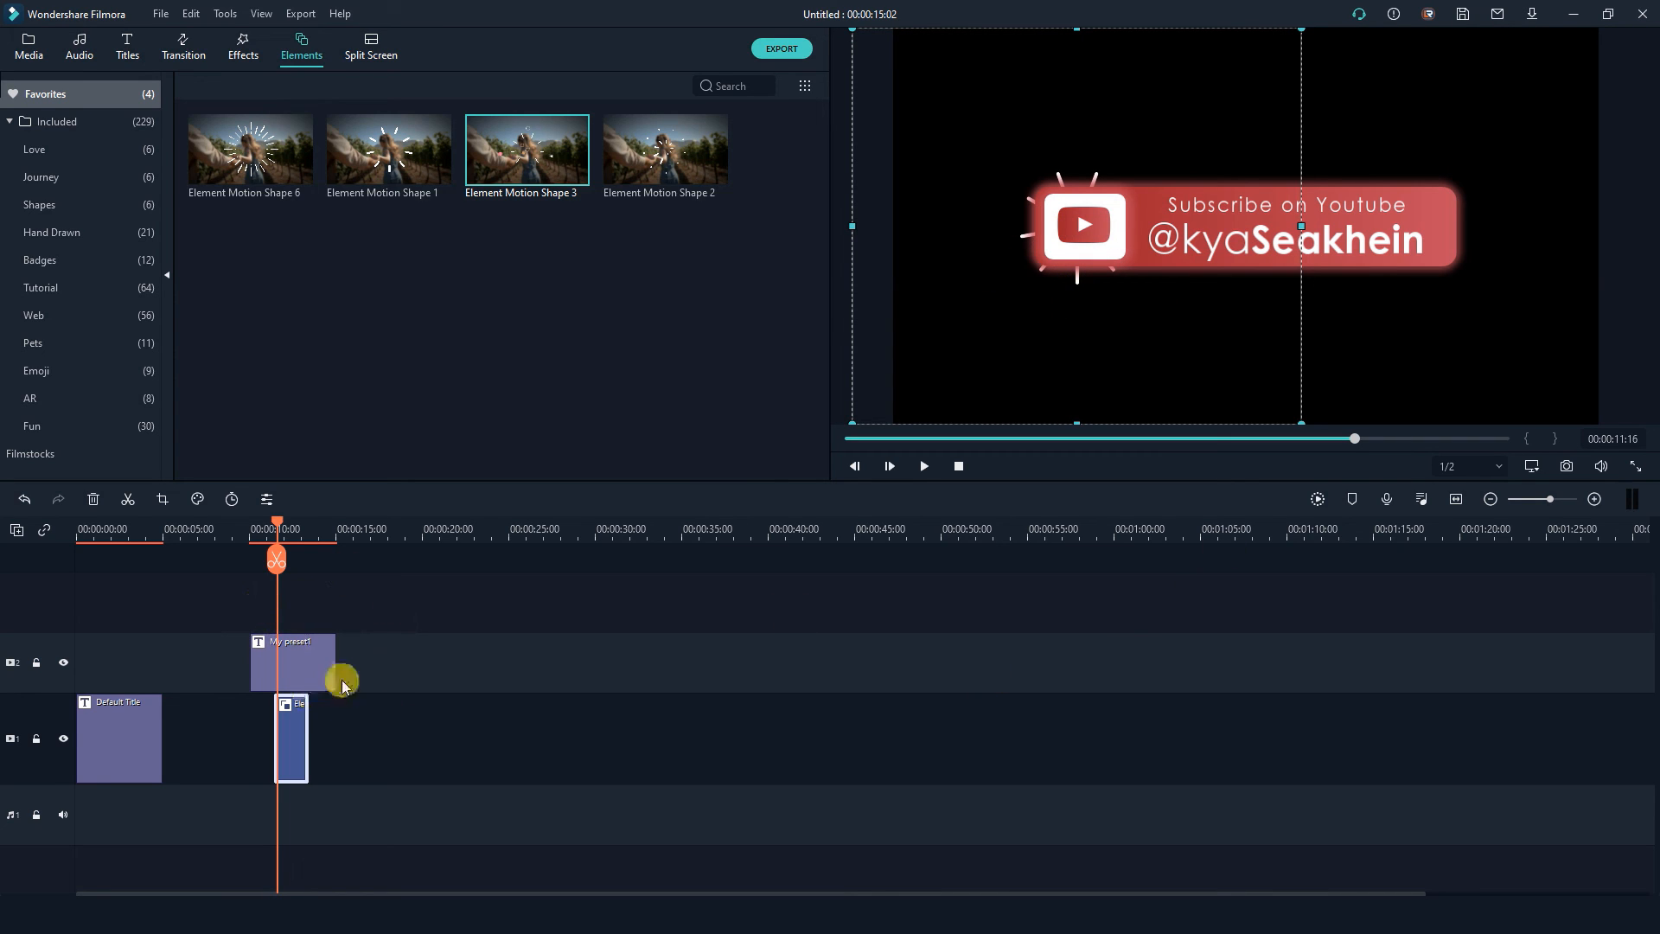
Set the duration of the "My preset1" clip to 10 seconds.
left_click(320, 664)
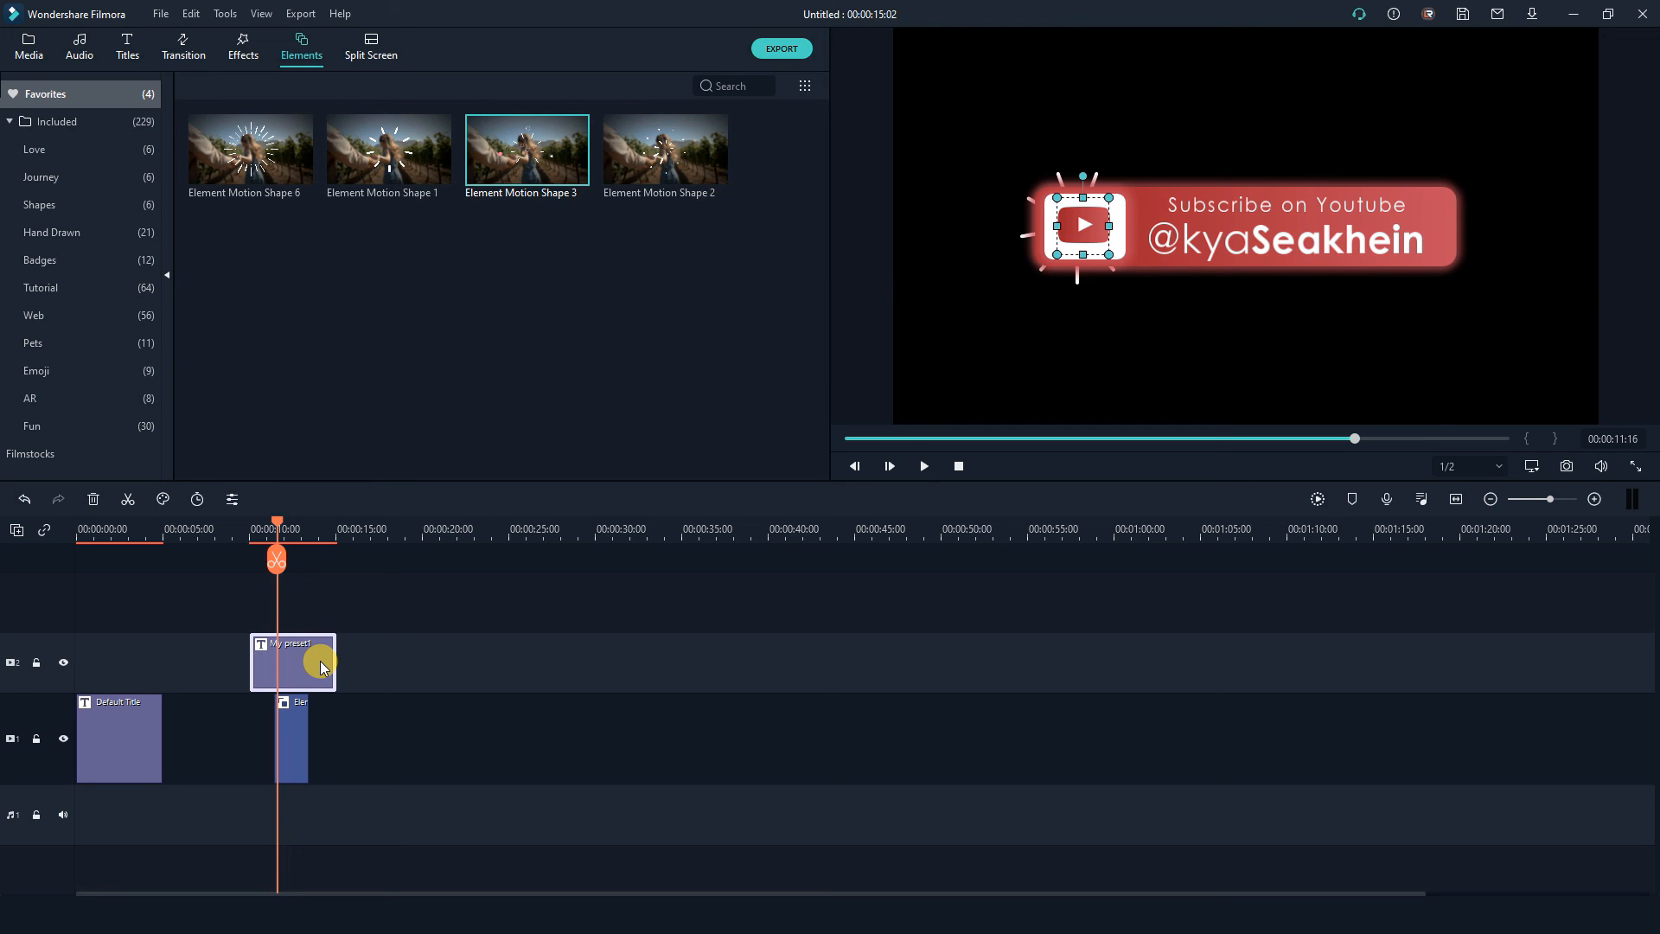
right_click(320, 661)
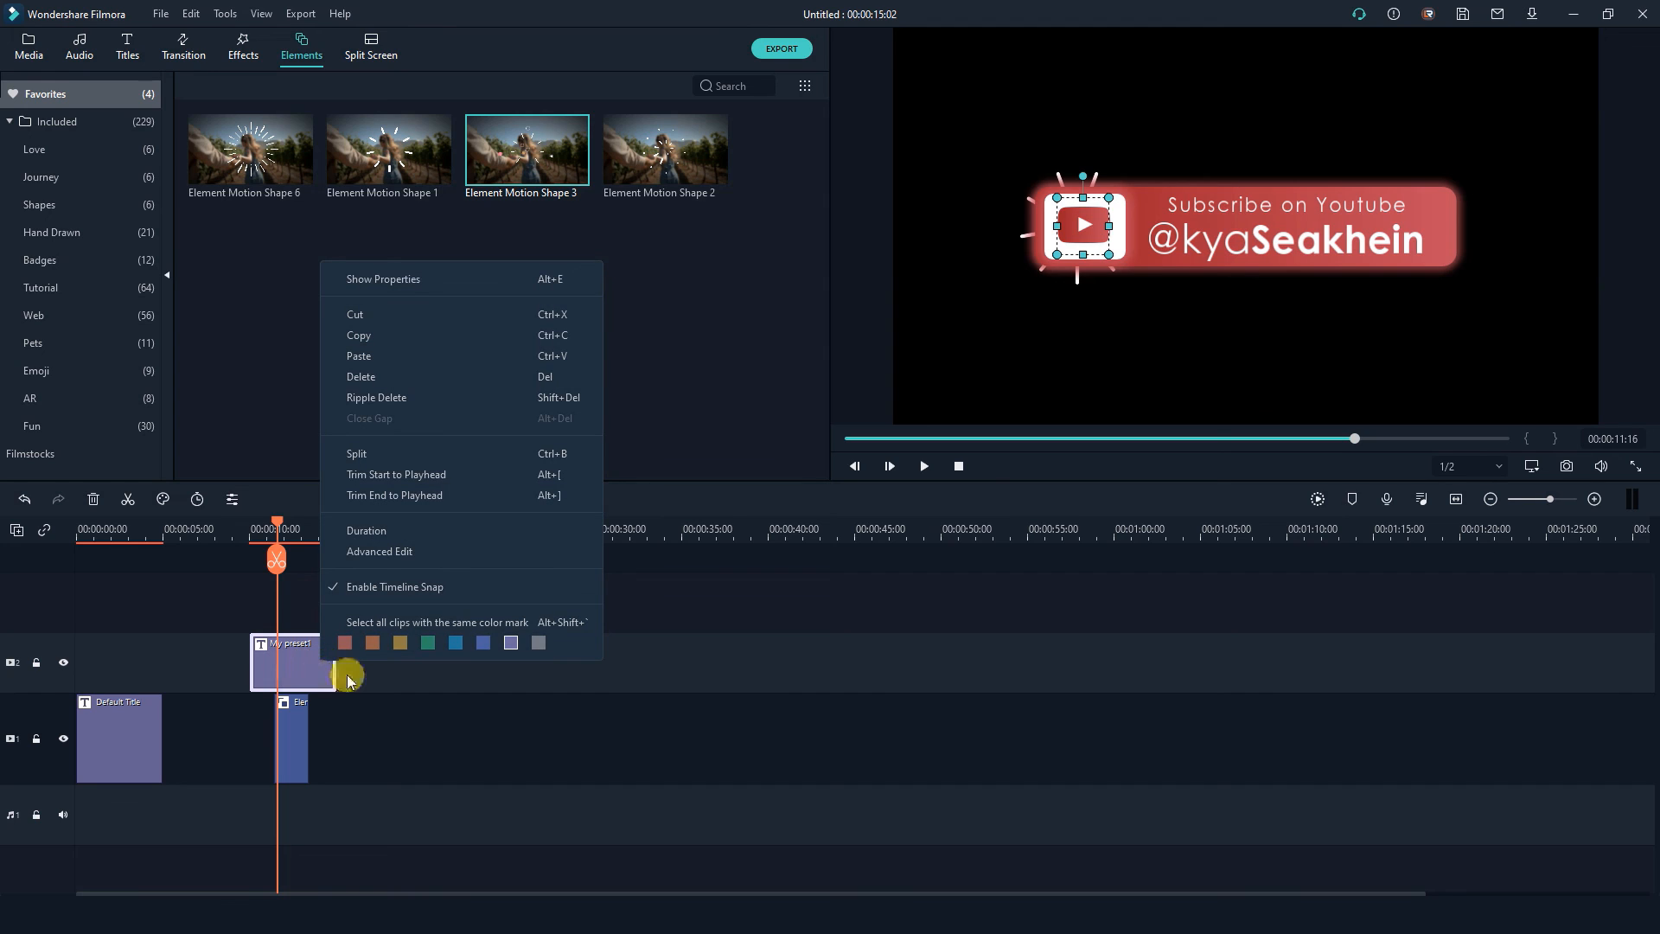
left_click(381, 531)
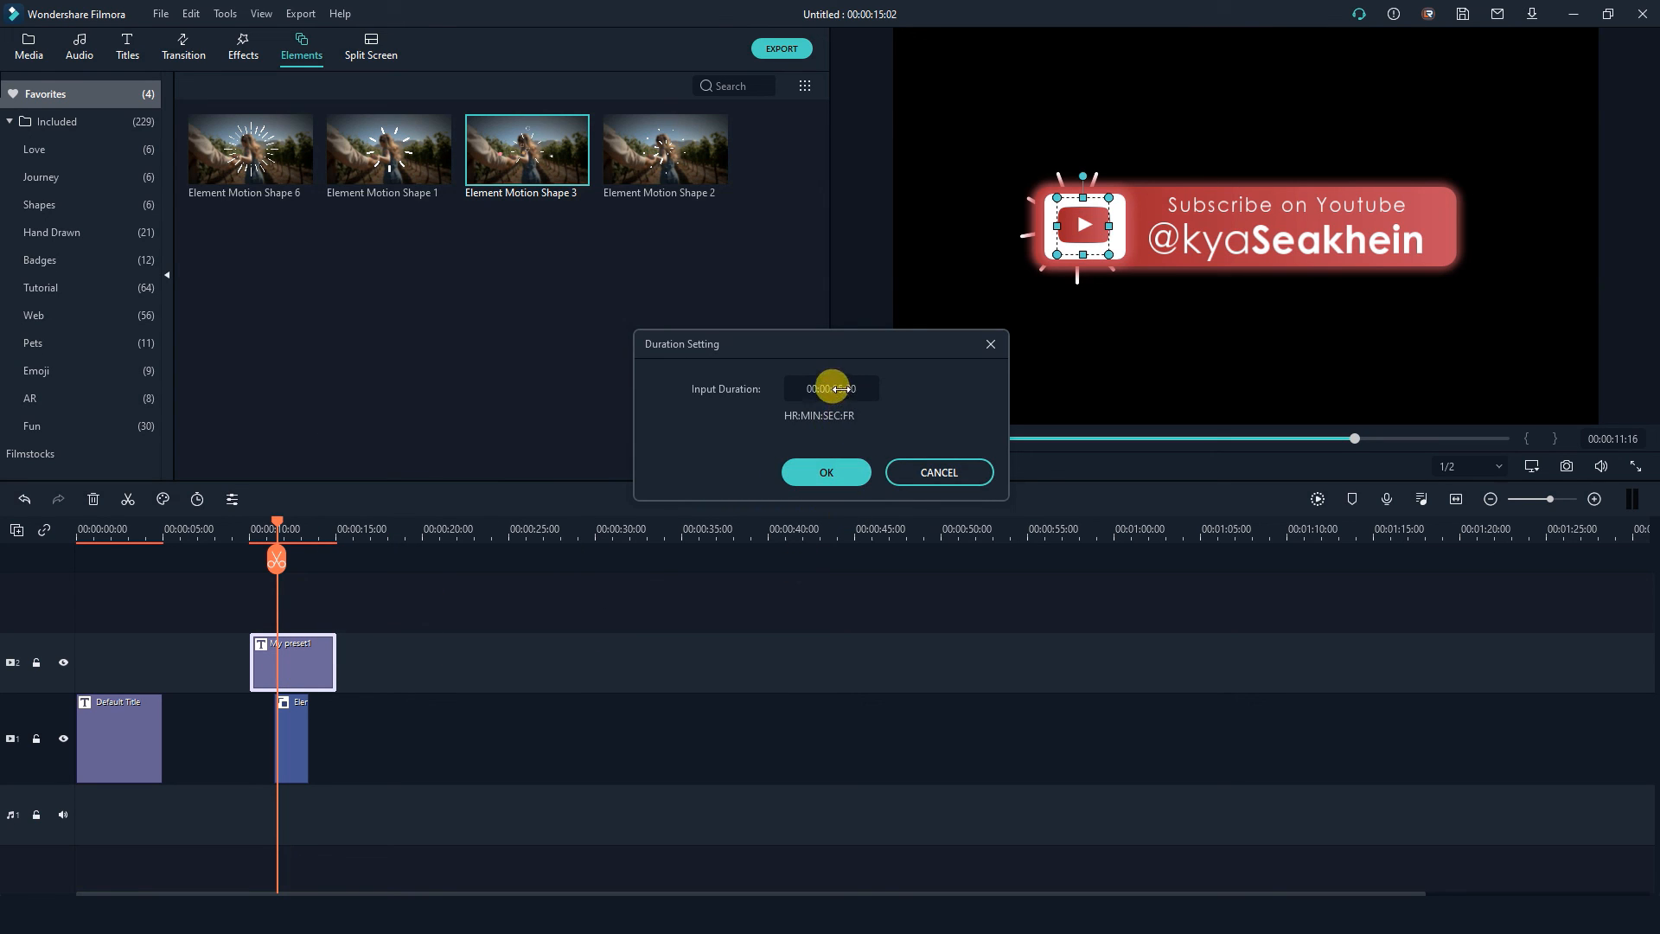
left_click(832, 389)
left_click(826, 474)
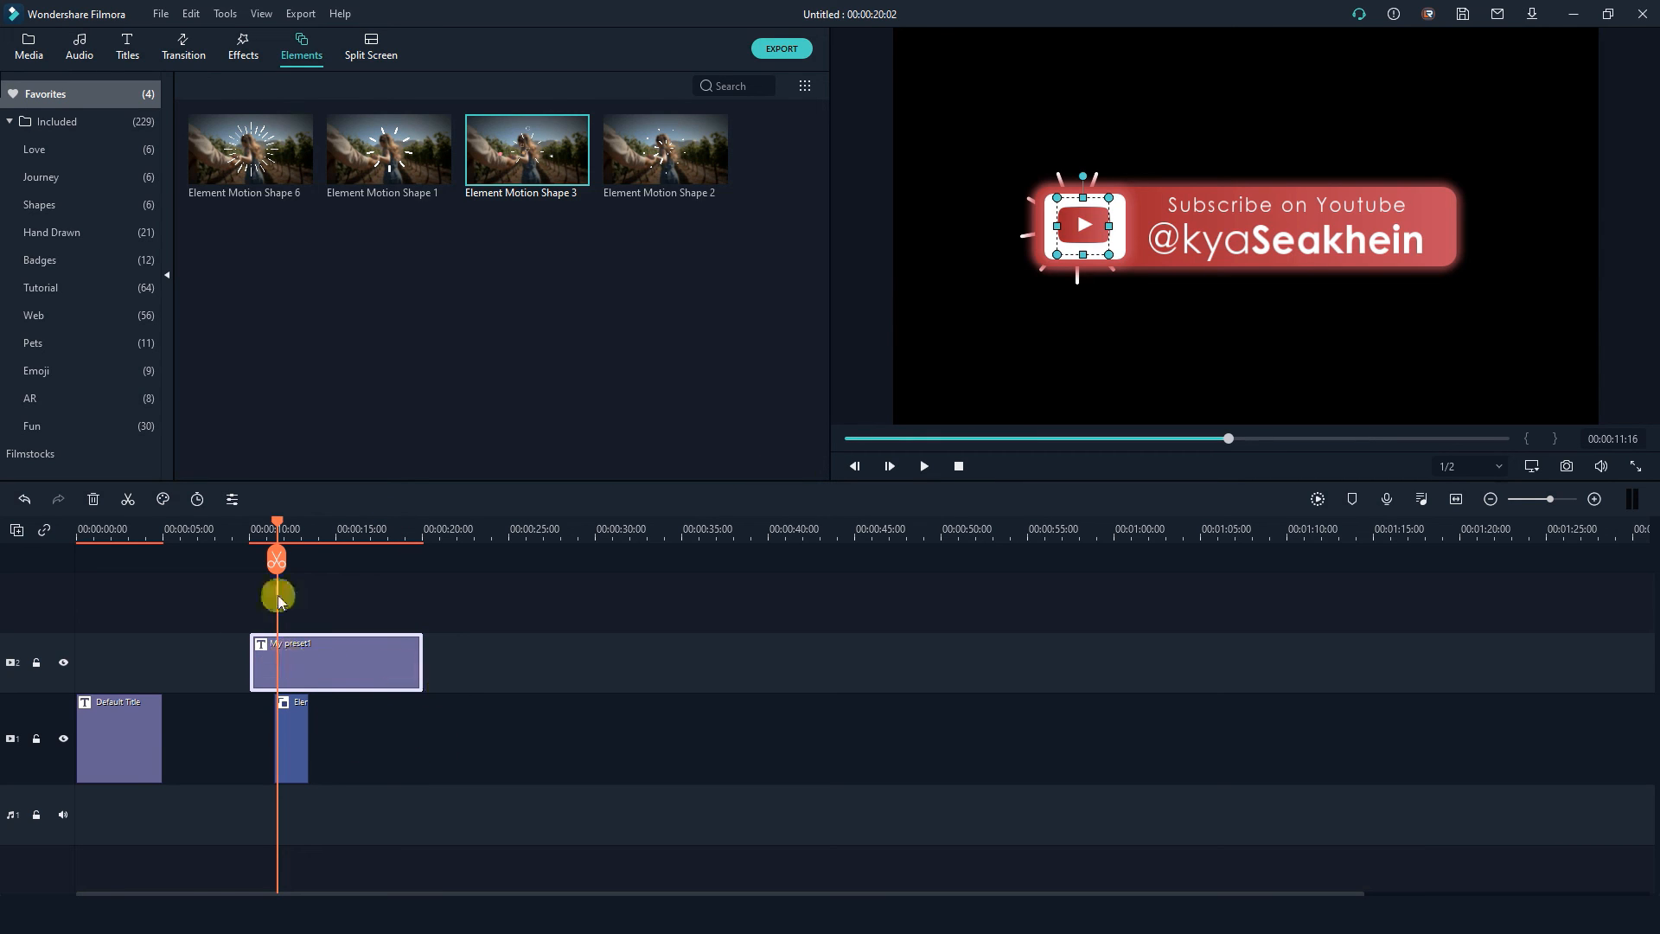
Move the motion shape clip on video track 1 so it starts at 00:00:13:02.
left_click_drag(293, 719, 317, 721)
mouse_move(275, 524)
left_mouse_down()
mouse_move(255, 536)
mouse_move(302, 536)
left_mouse_up()
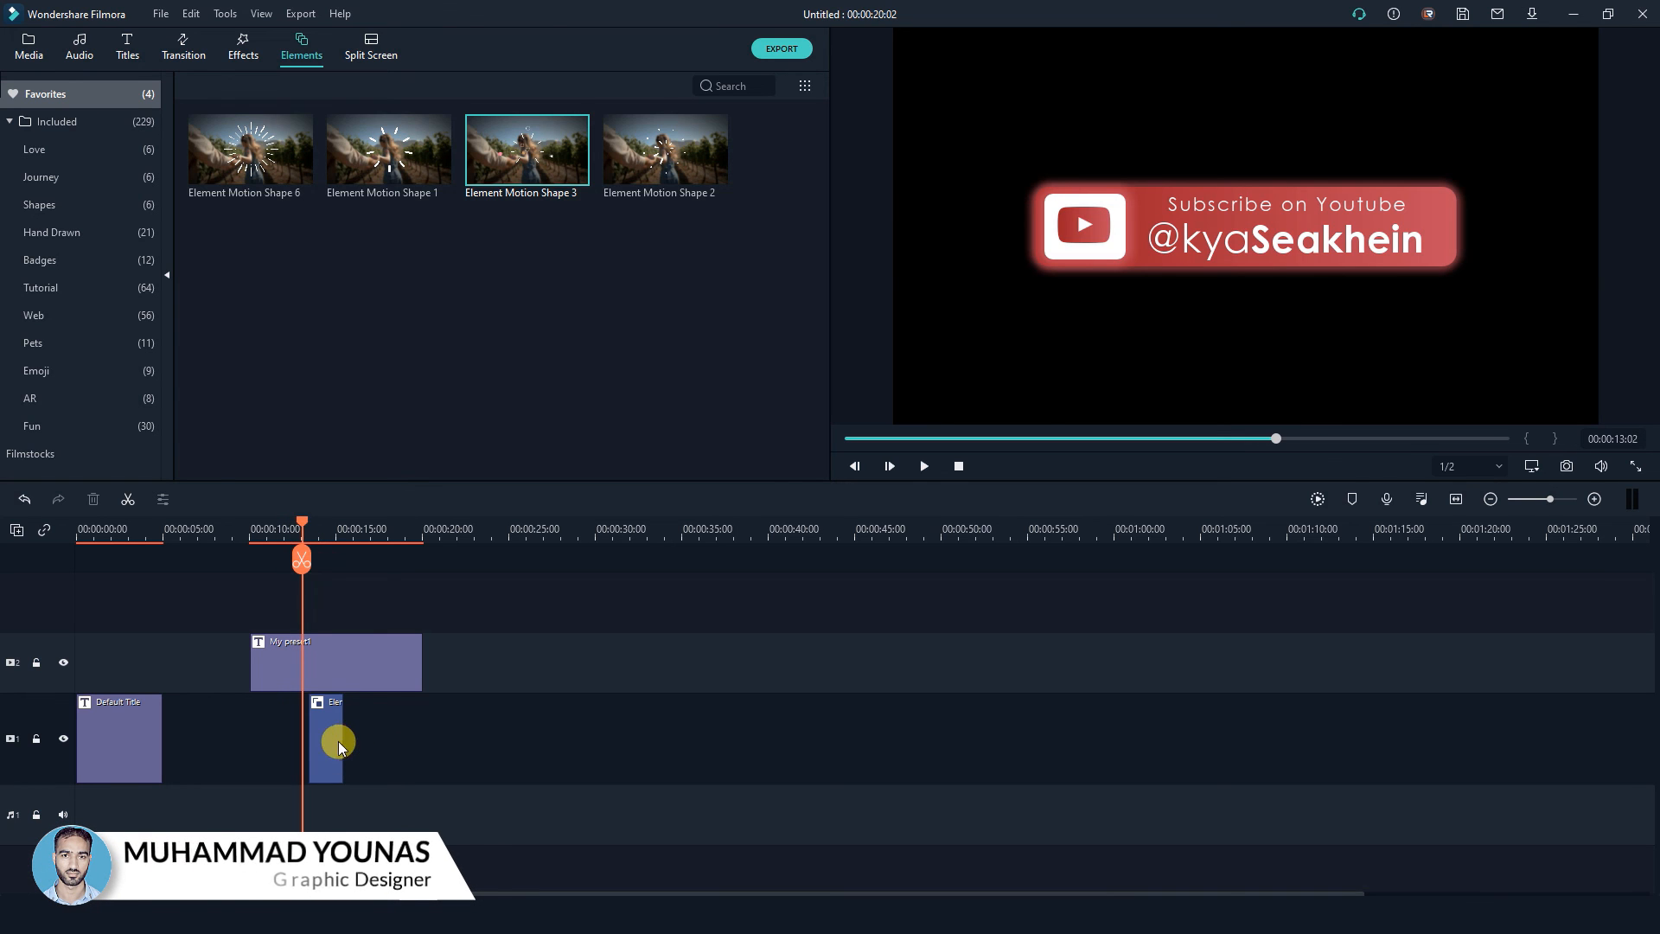
left_click_drag(334, 741, 326, 741)
left_click(412, 745)
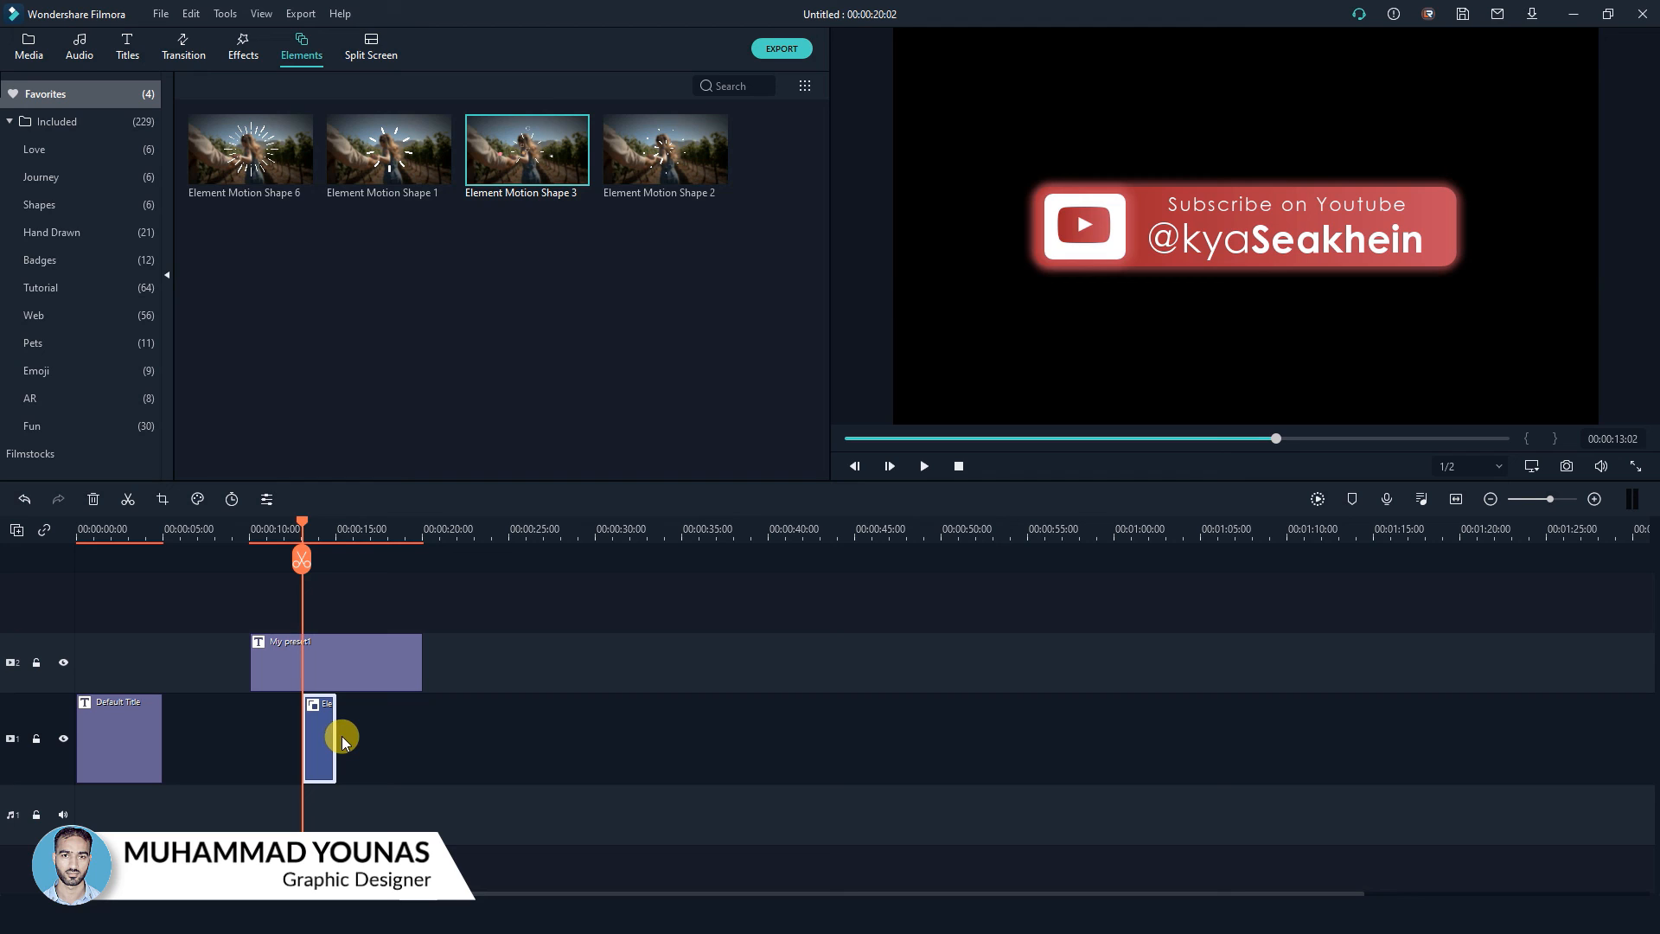
Copy the motion shape clip and paste a duplicate on video track 1 at 00:00:17:01.
key("ctrl+c")
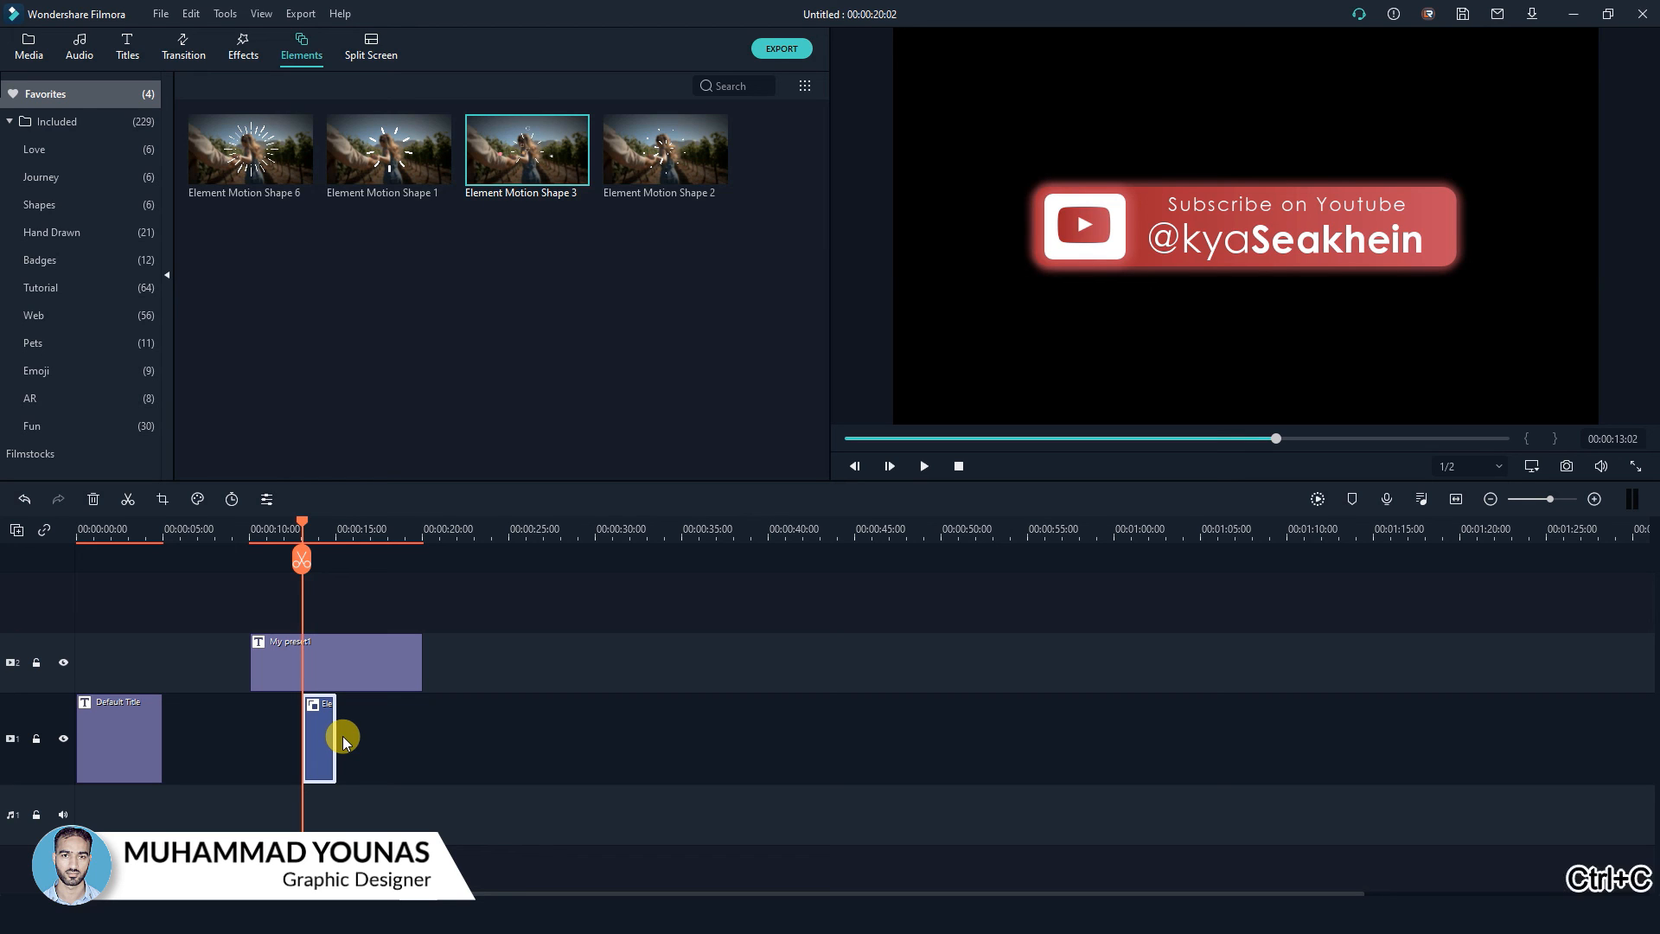
left_click(370, 528)
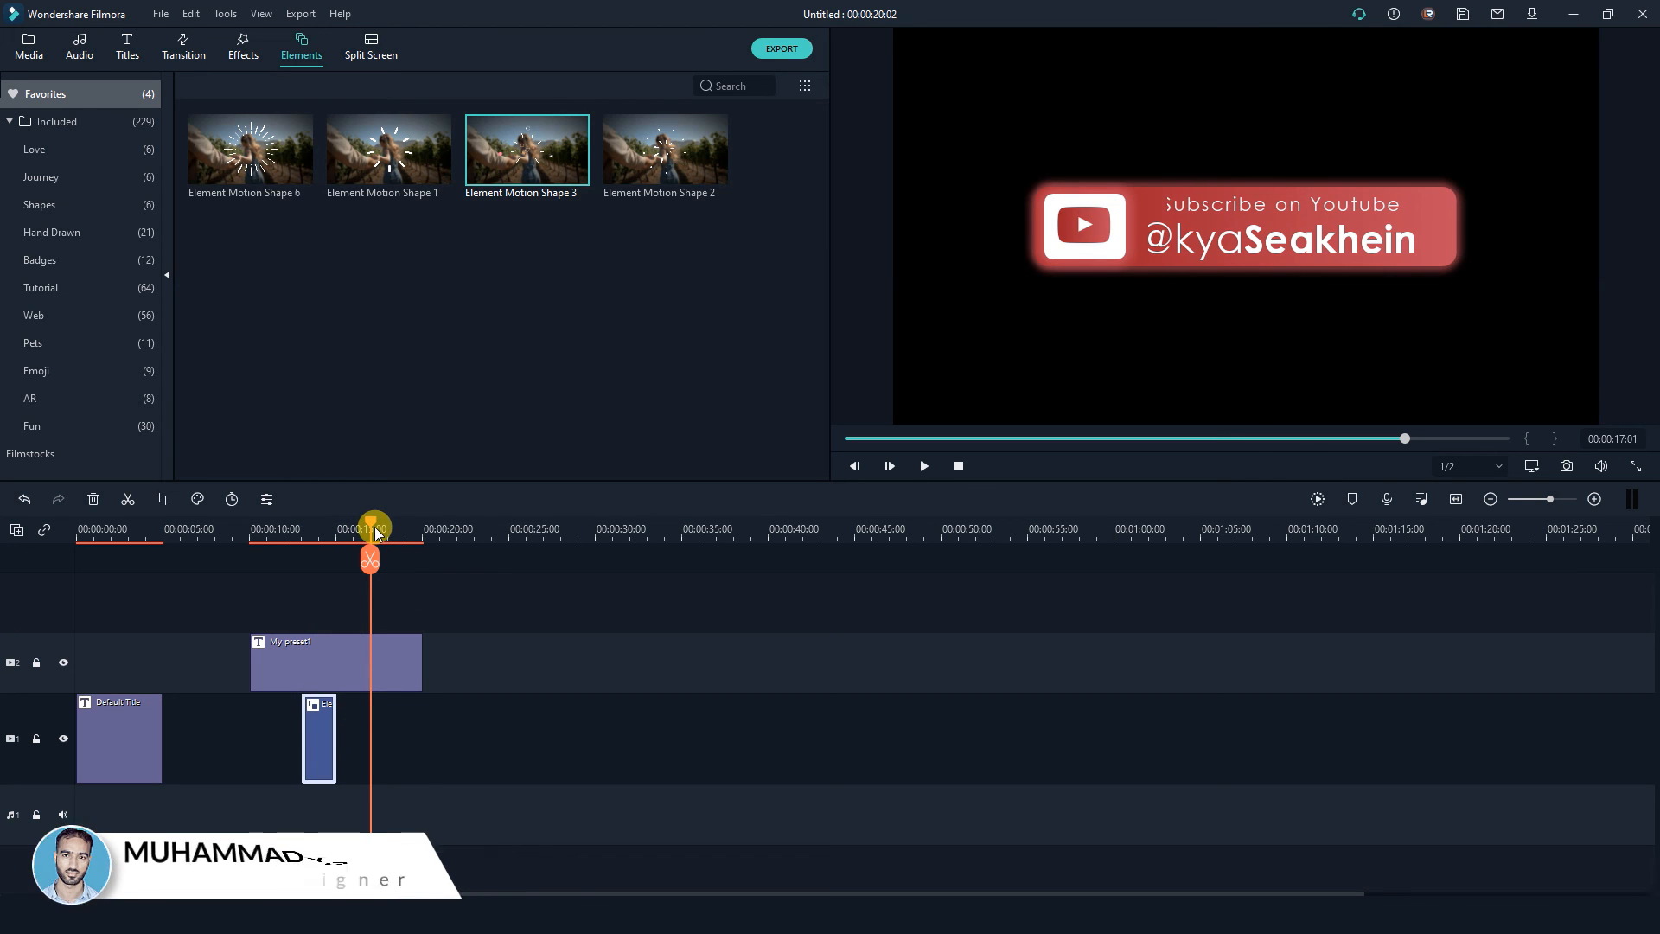
key("ctrl+v")
left_click(388, 755)
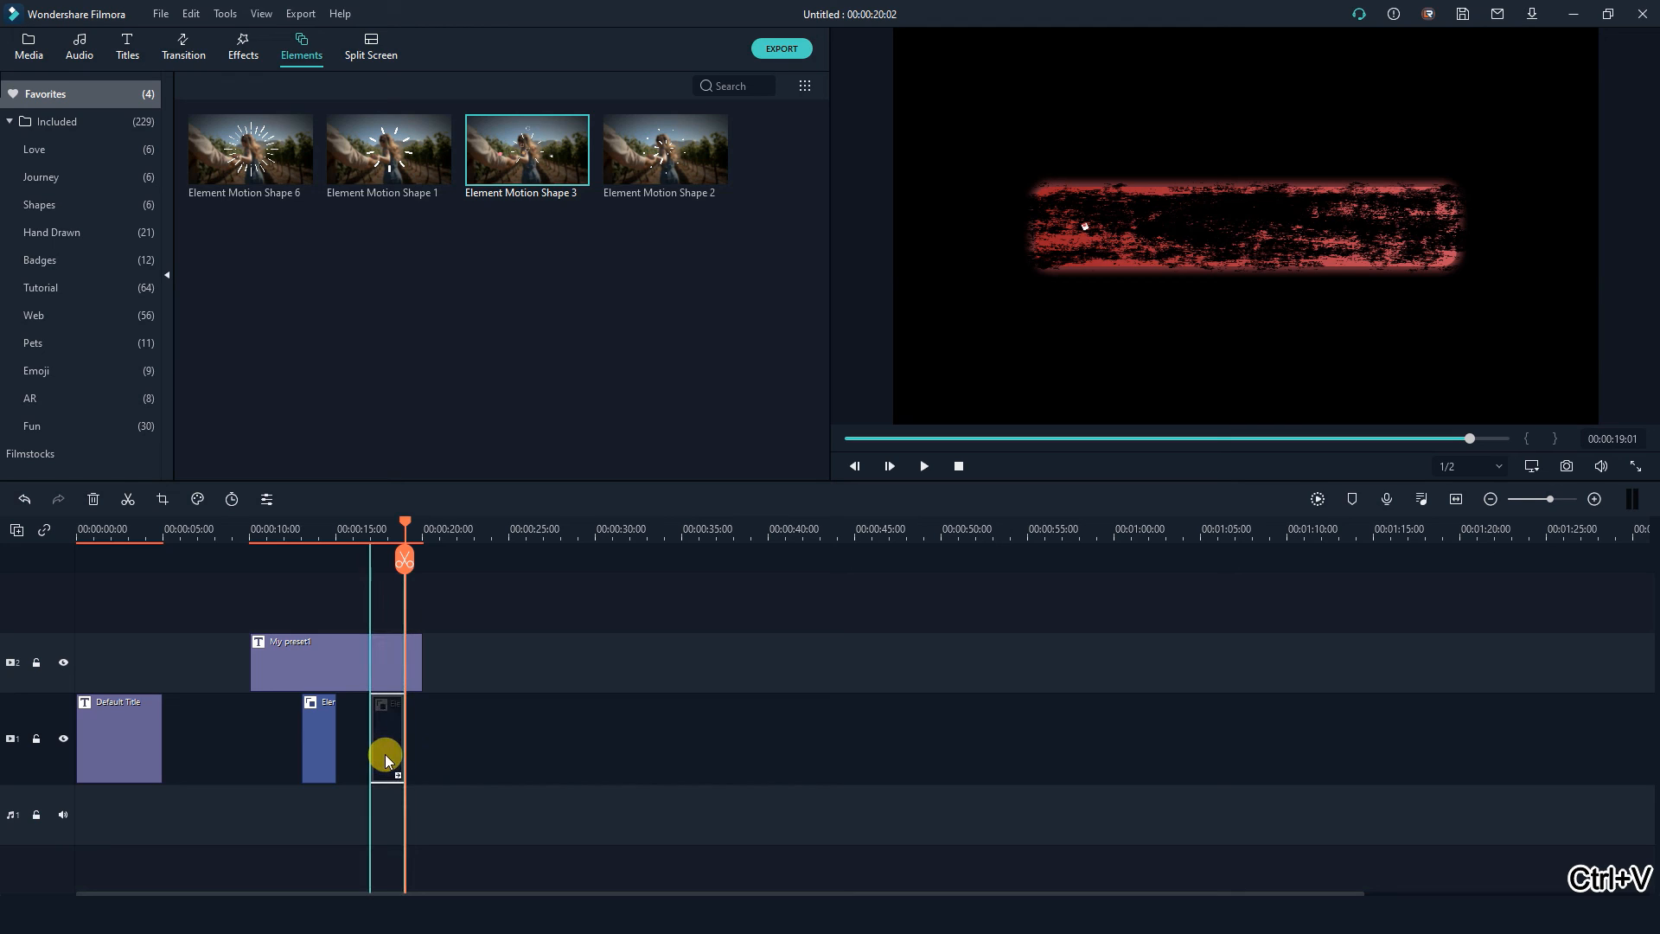
left_click(49, 761)
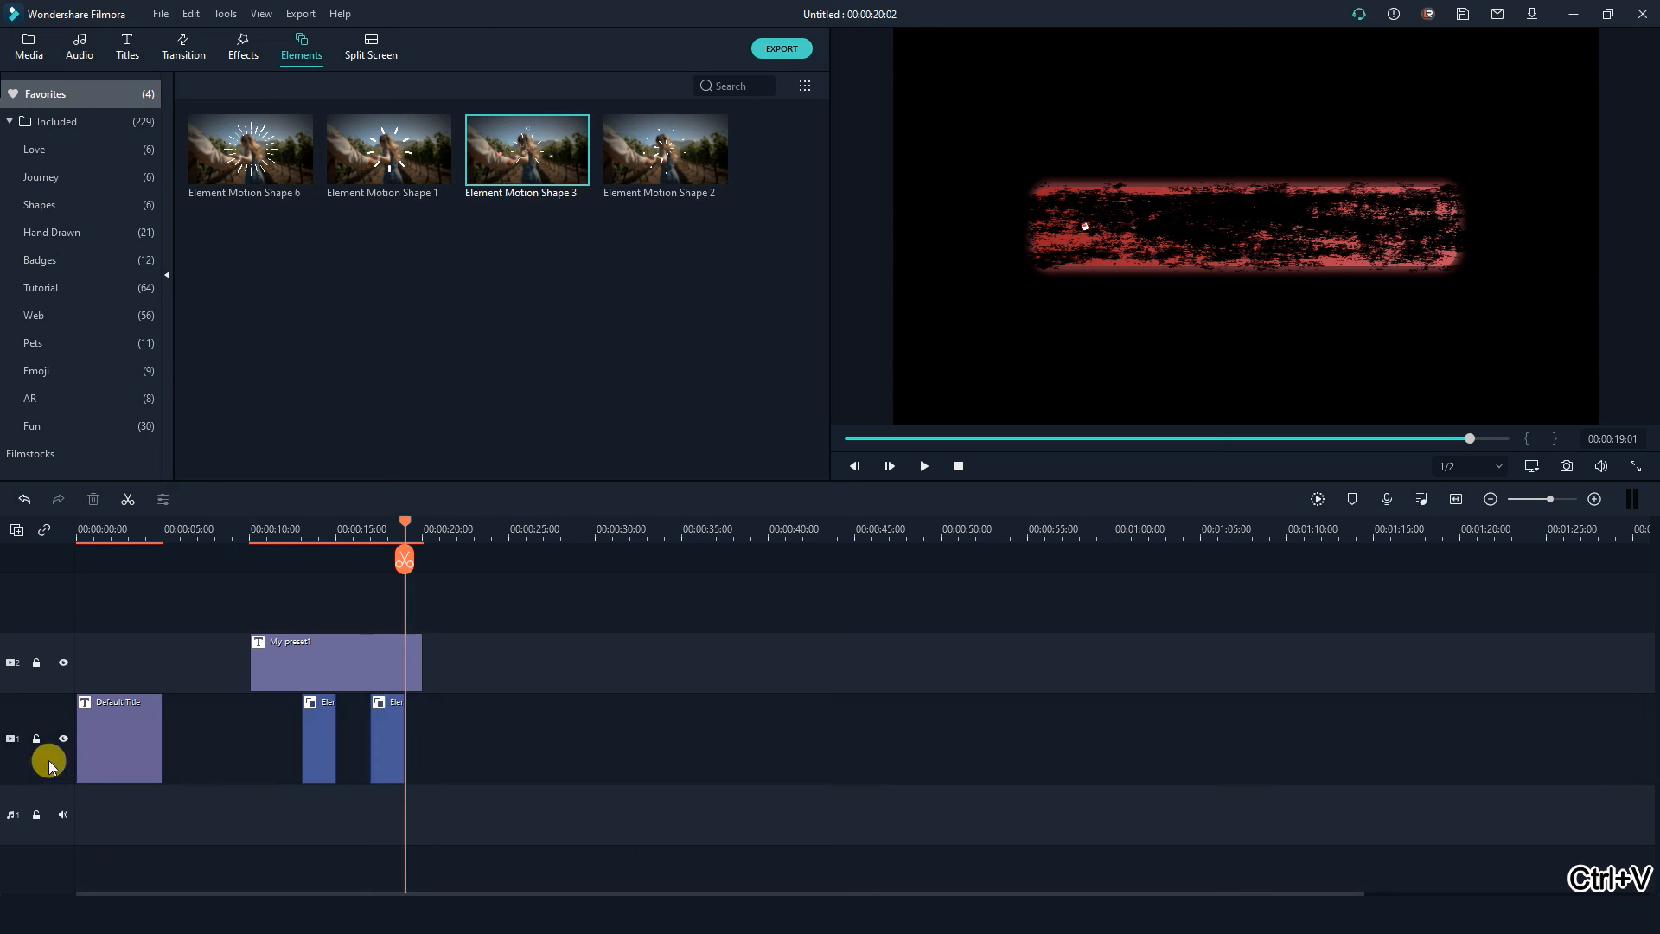
left_click(387, 761)
left_click(473, 740)
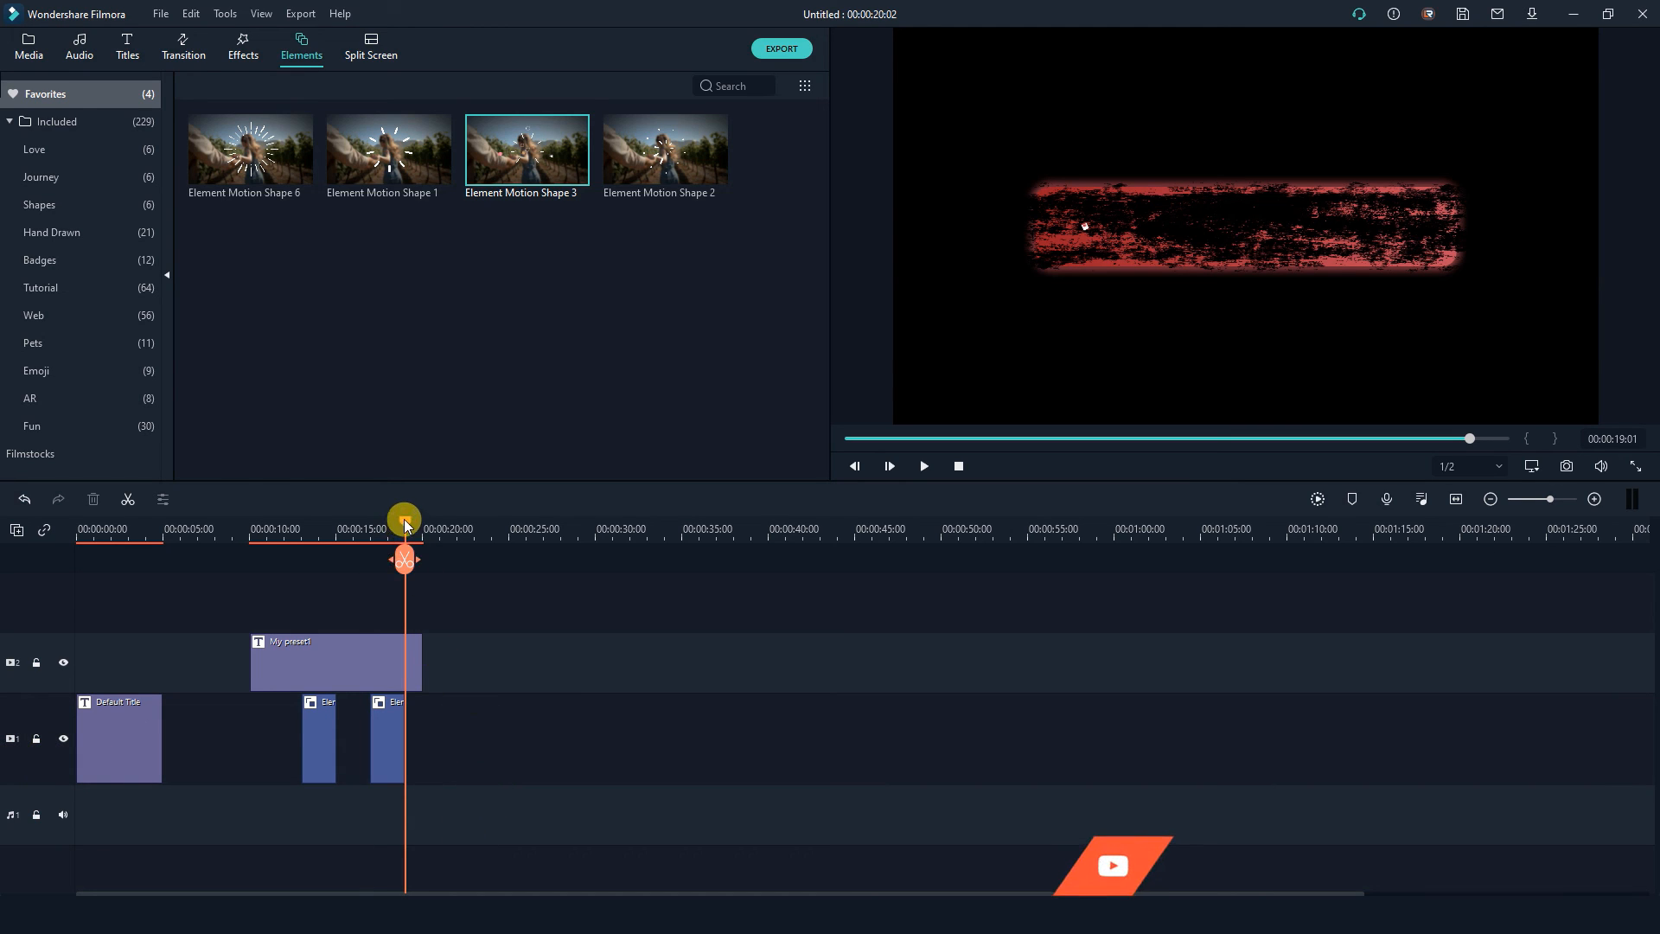
Move the duplicated motion shape clip earlier so it starts at 00:00:16:00.
left_click_drag(405, 530, 352, 533)
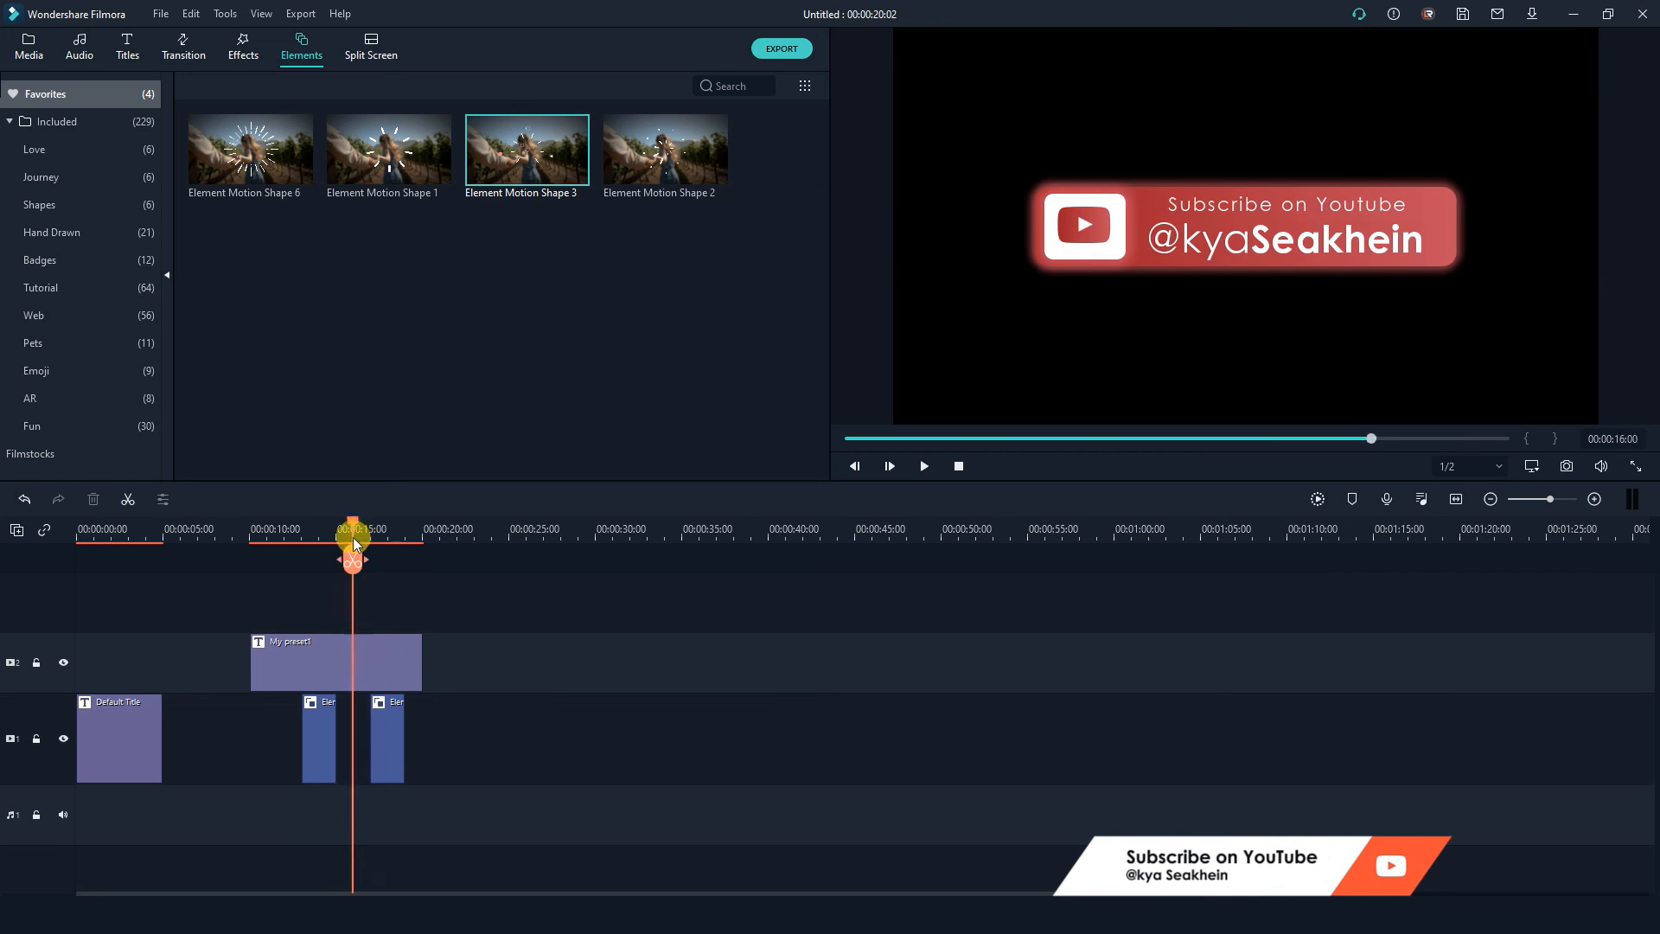
left_click_drag(389, 771, 372, 770)
left_click(443, 766)
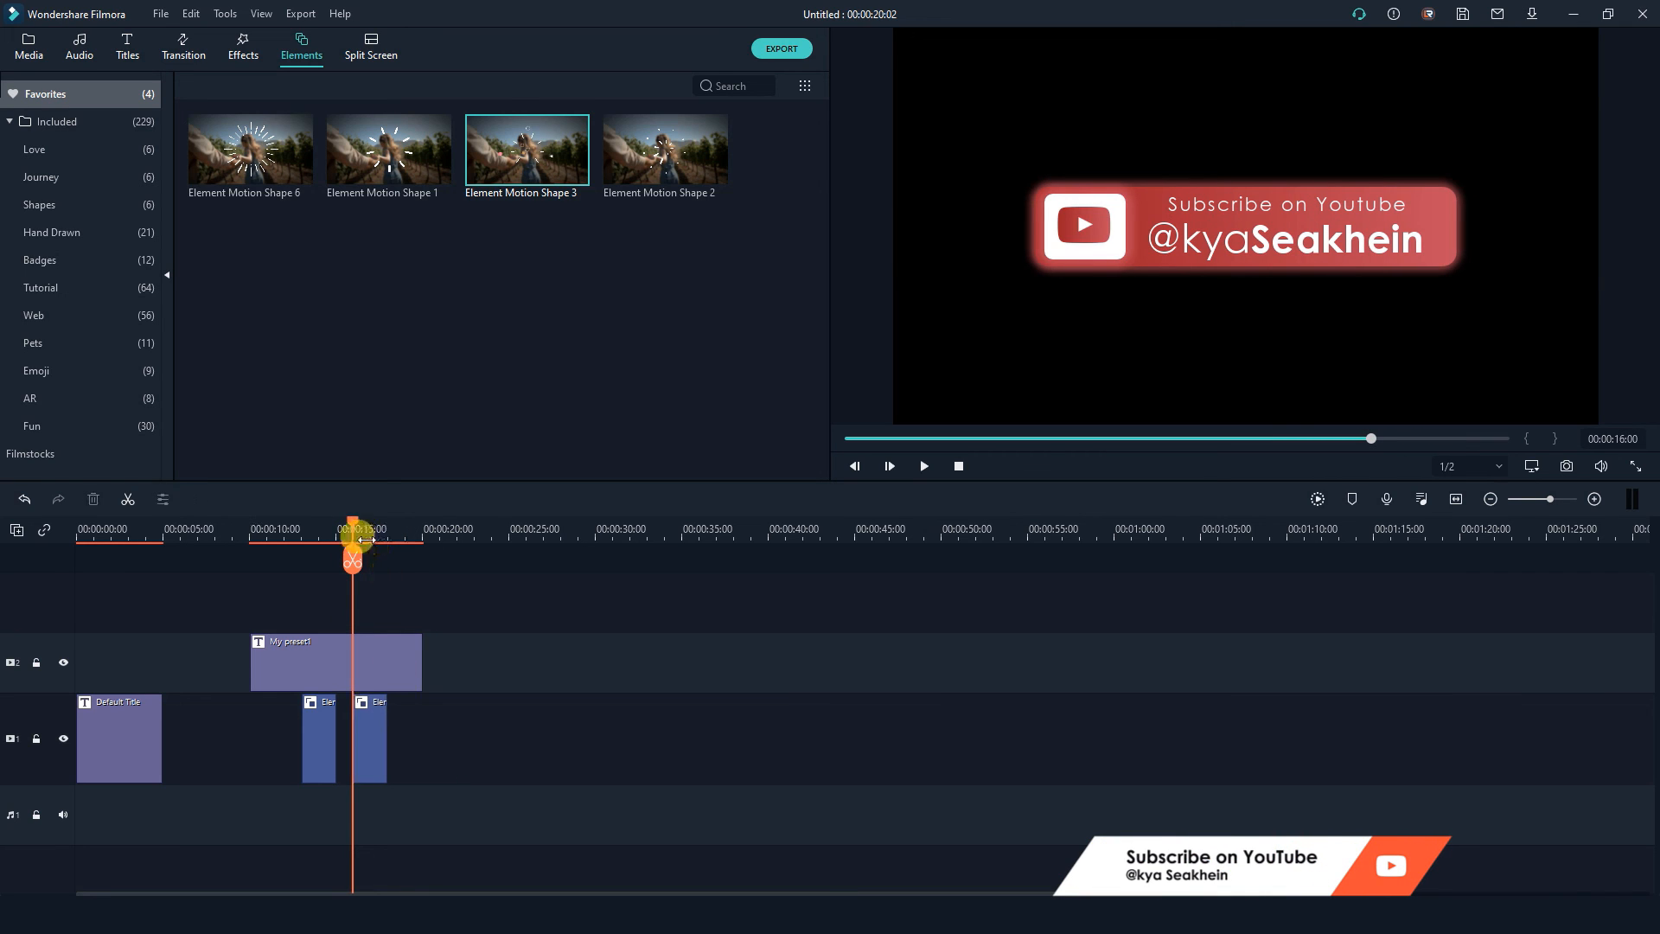
Preview the title with its motion shape elements from 00:00:10:03.
left_click_drag(355, 525, 252, 542)
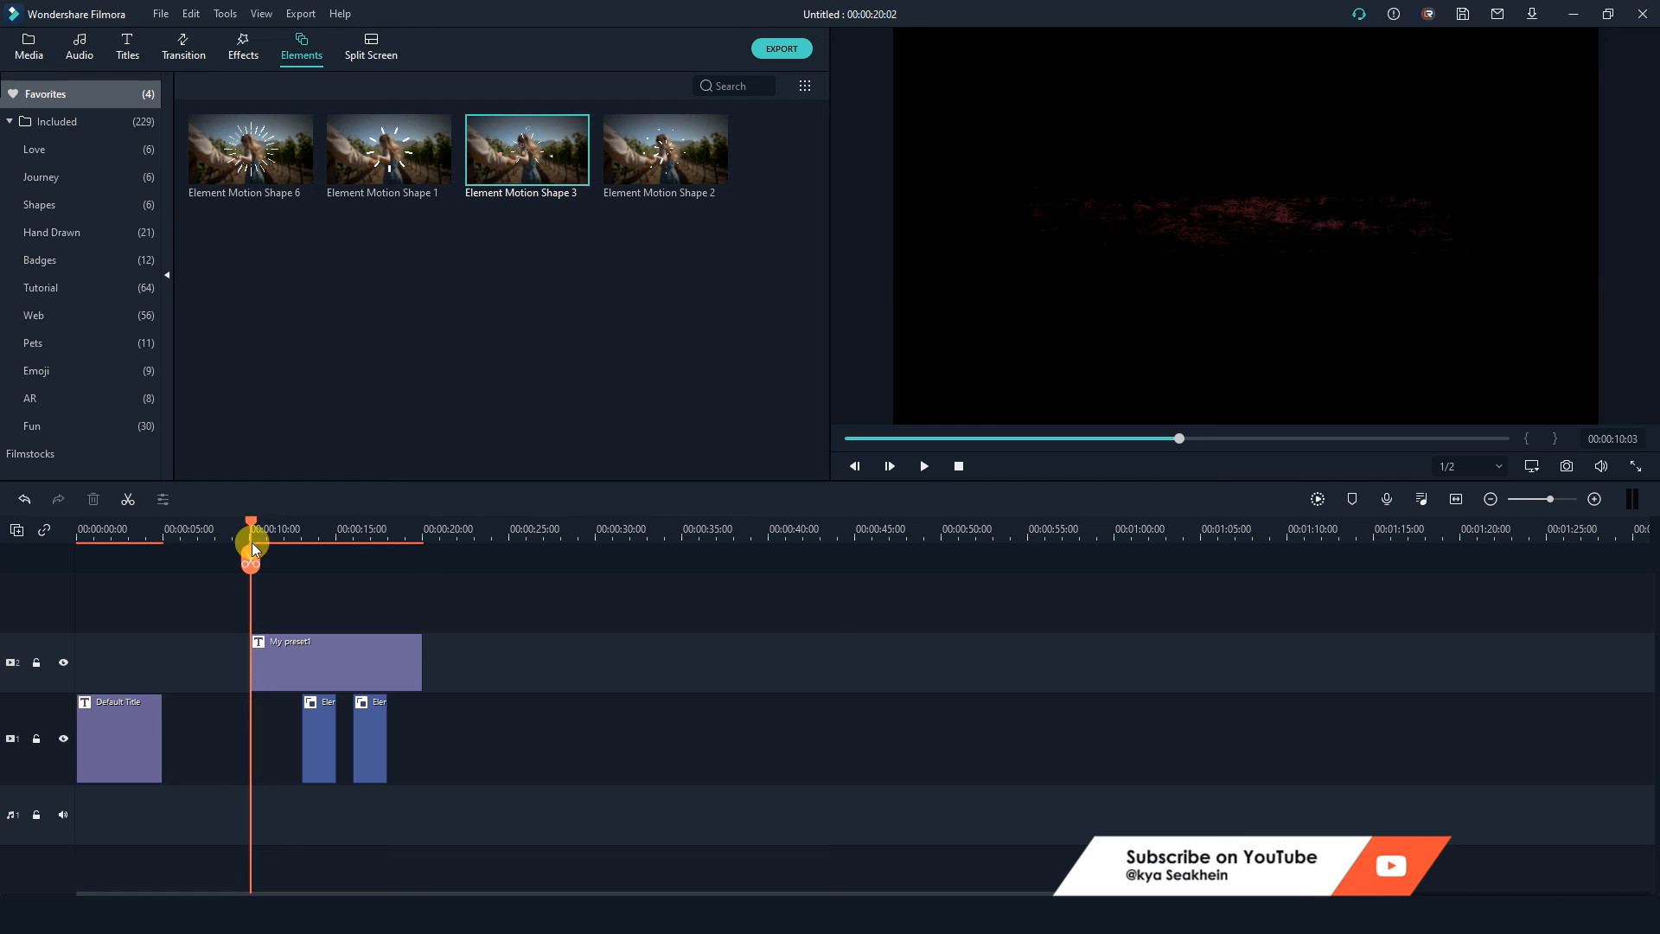
left_click(926, 469)
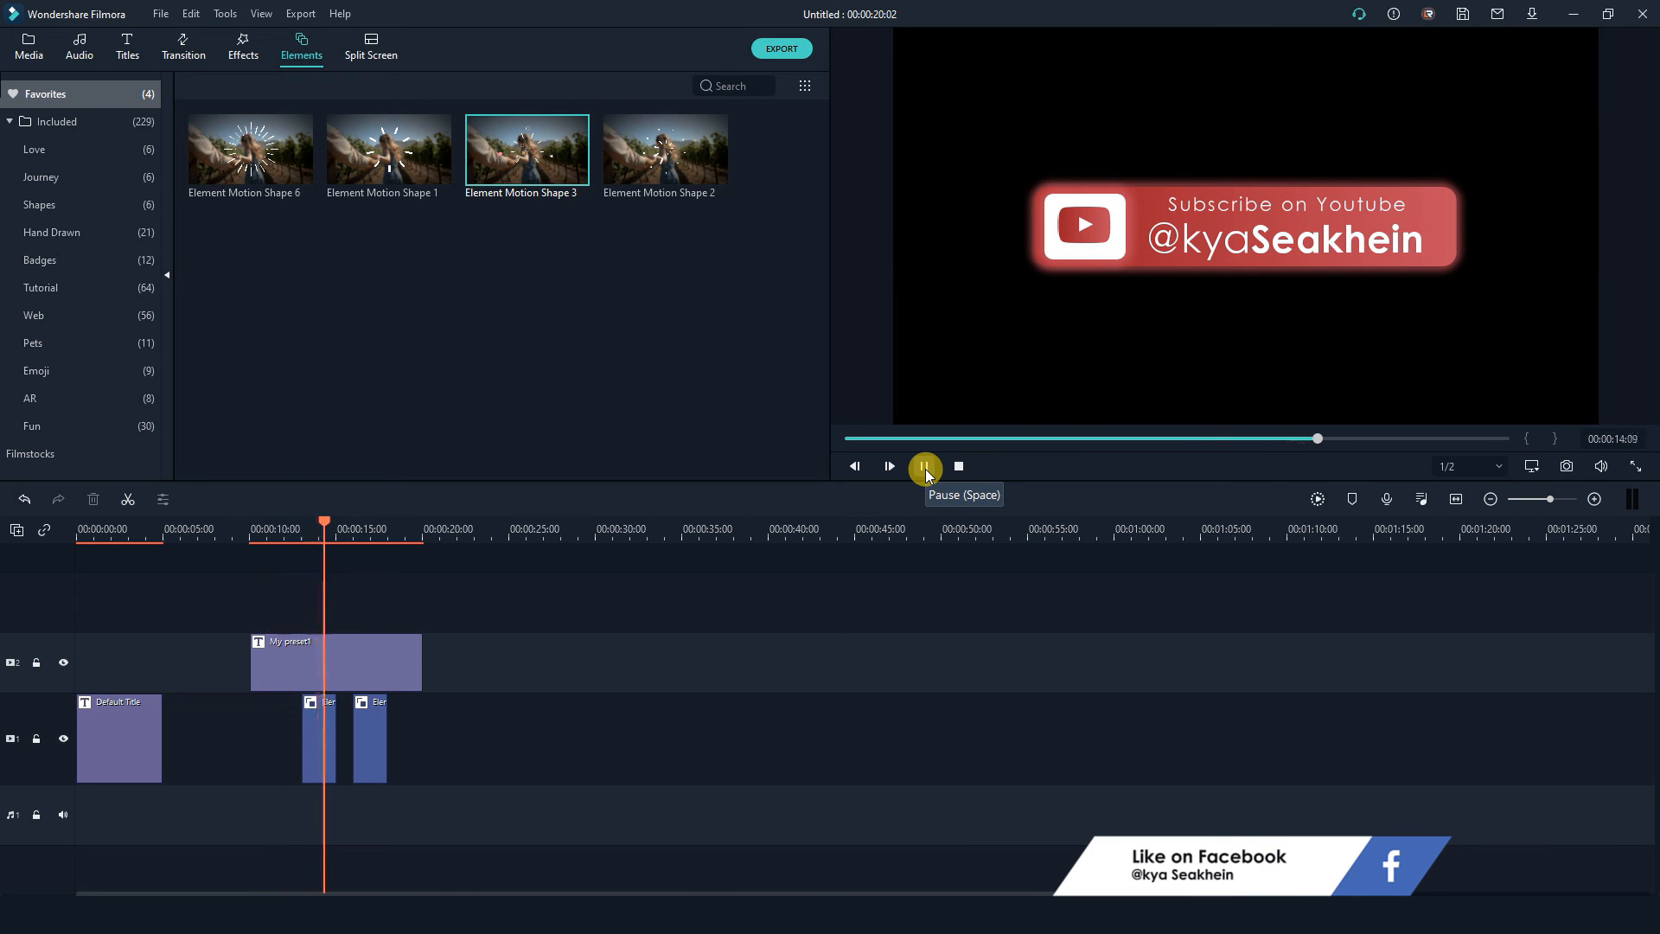
left_click(925, 469)
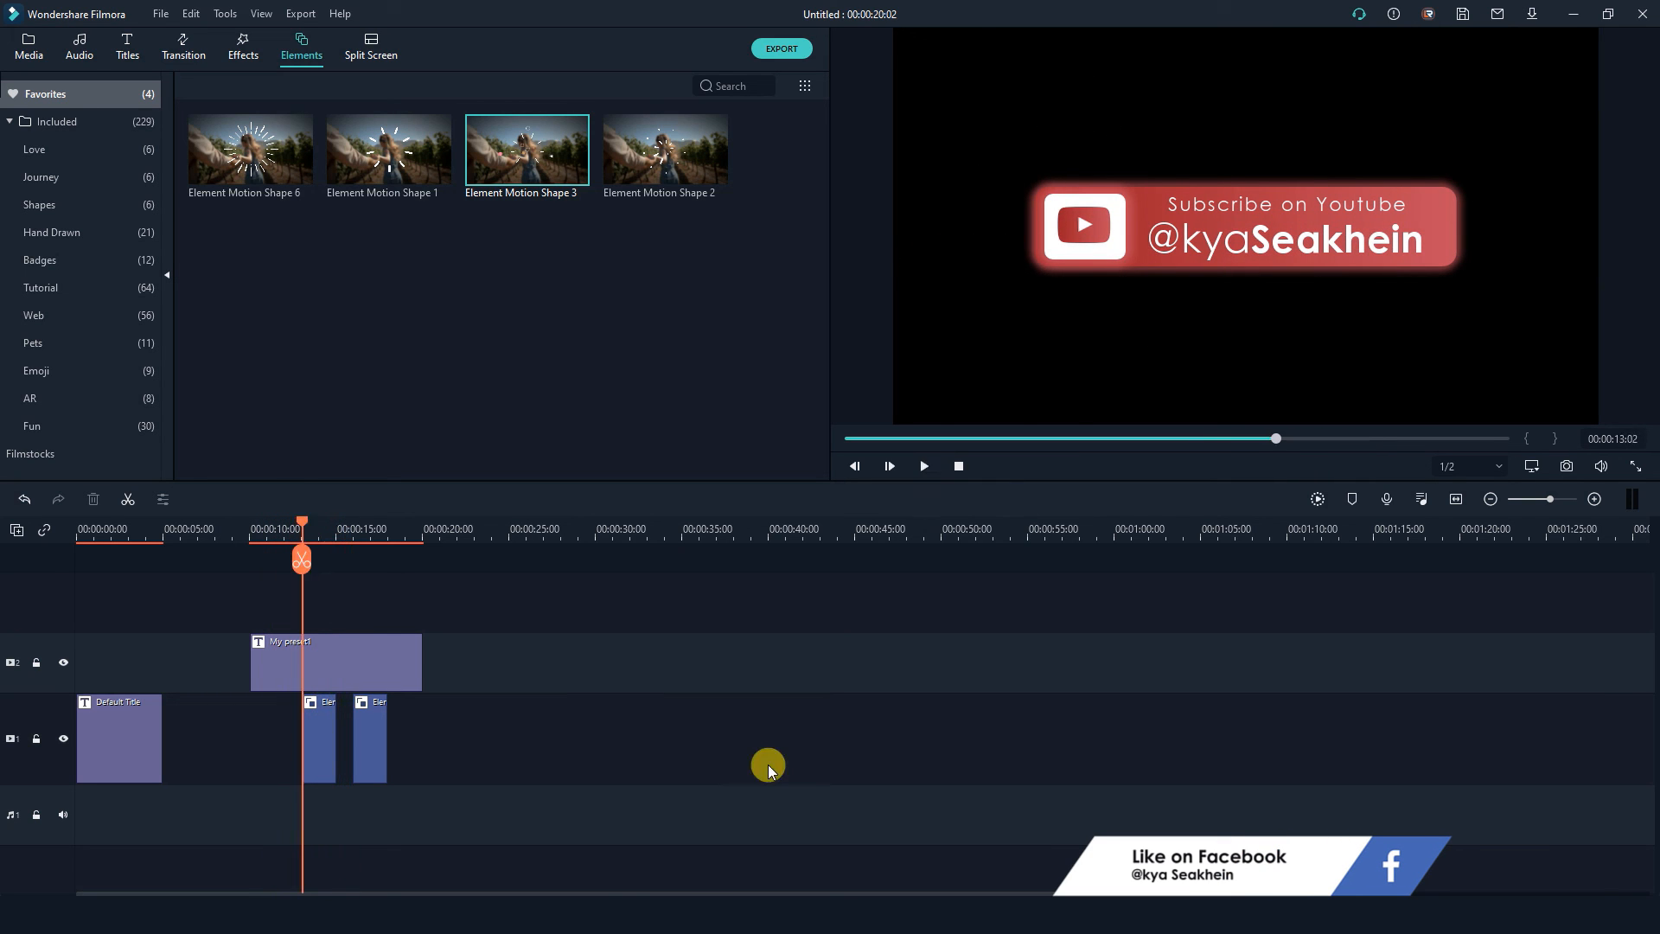